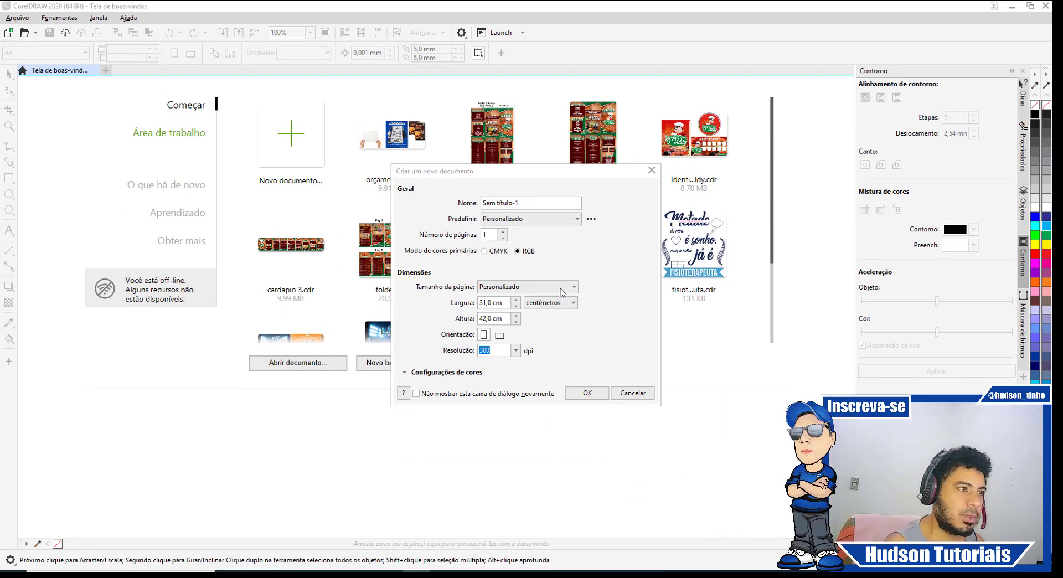
Step: Create a new document measuring 1080 px wide by 1350 px high, with pixels as the unit
{"action": "left_click", "coordinate": [573, 304]}
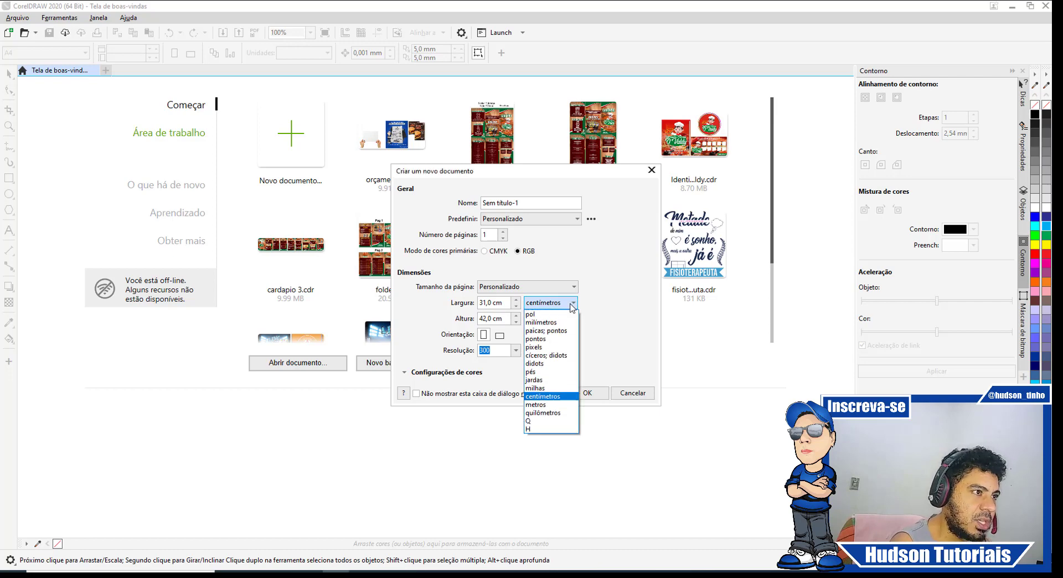
{"action": "left_click", "coordinate": [546, 347]}
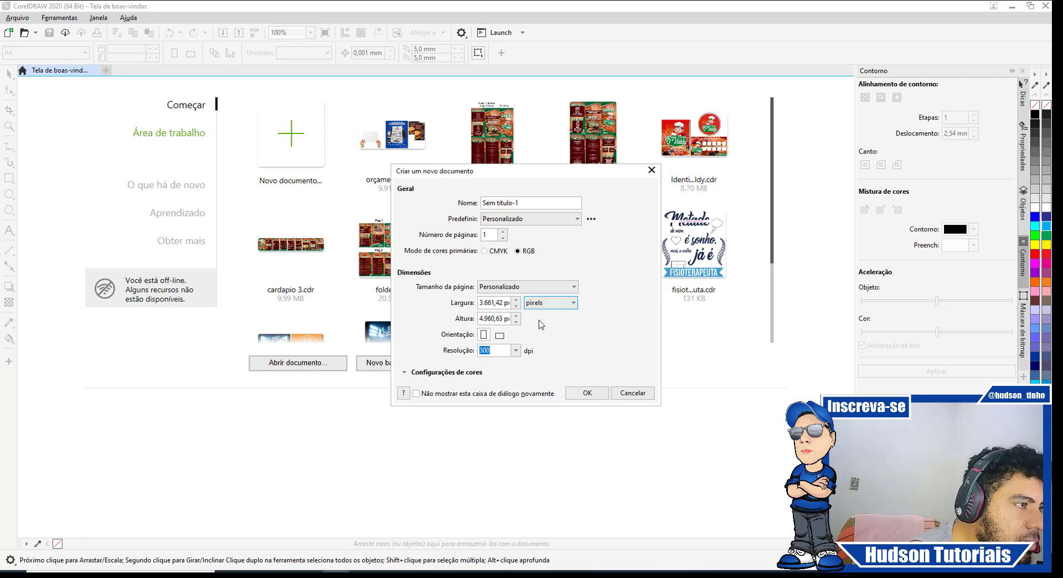
{"action": "double_click", "coordinate": [503, 302]}
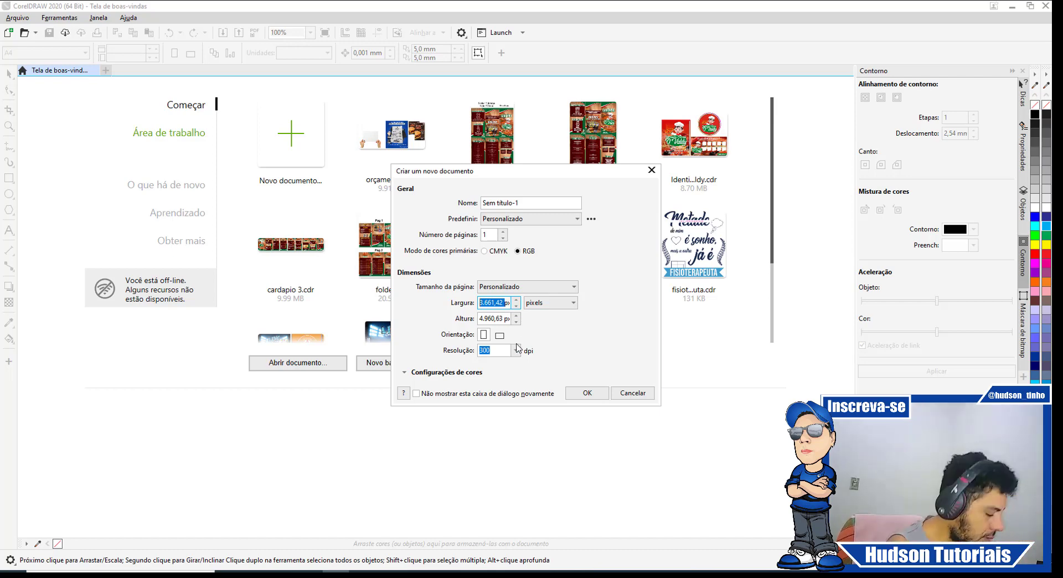
{"action": "type", "text": "1080"}
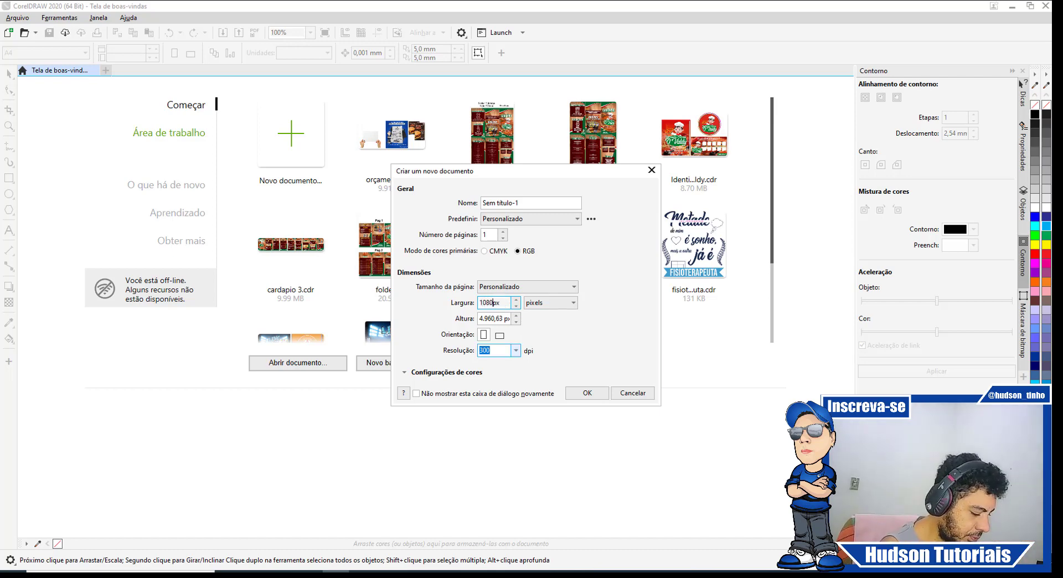
{"action": "key", "text": "Tab"}
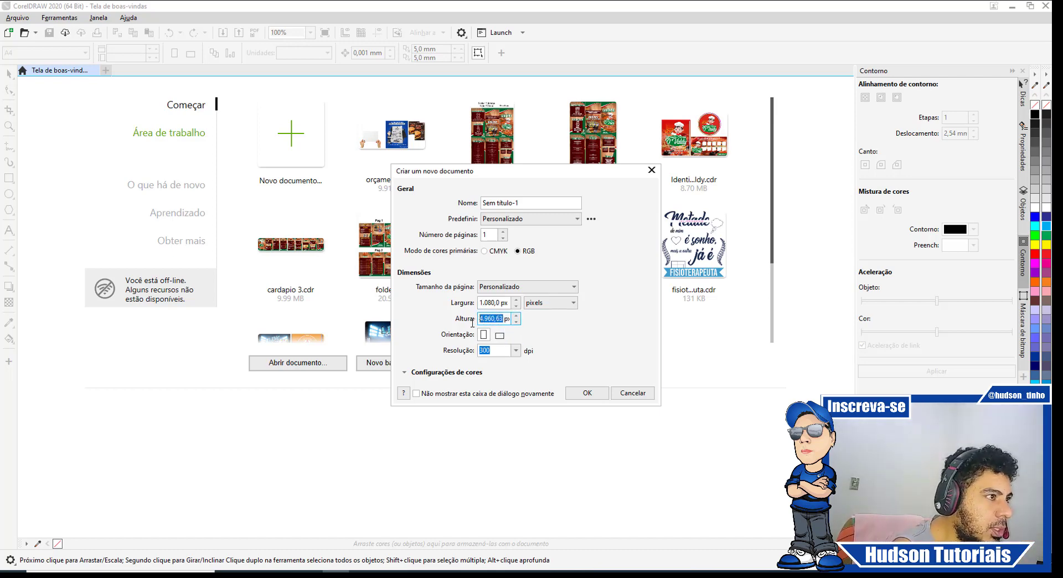
{"action": "type", "text": "1350"}
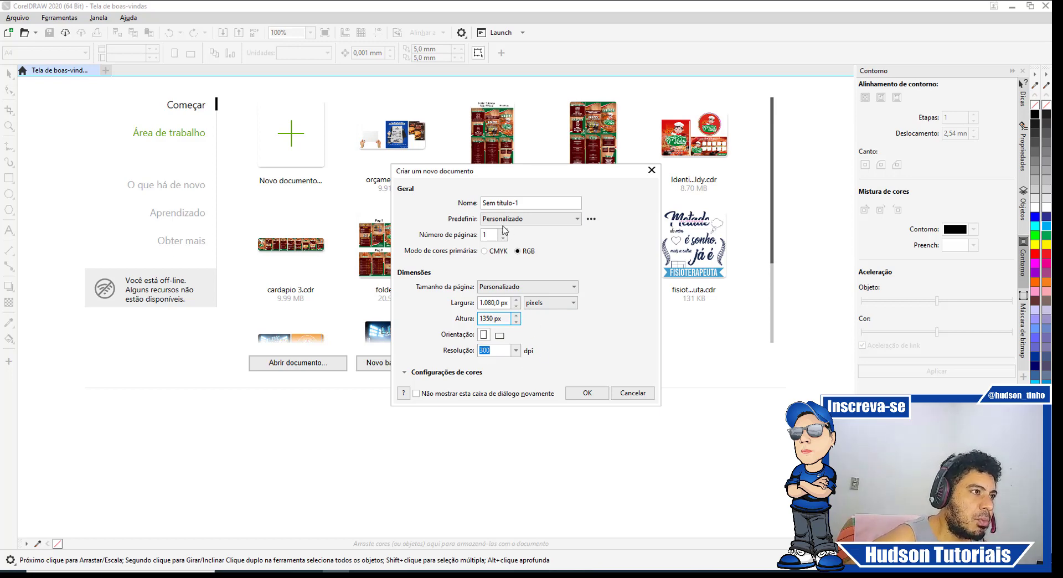
{"action": "left_click", "coordinate": [590, 394]}
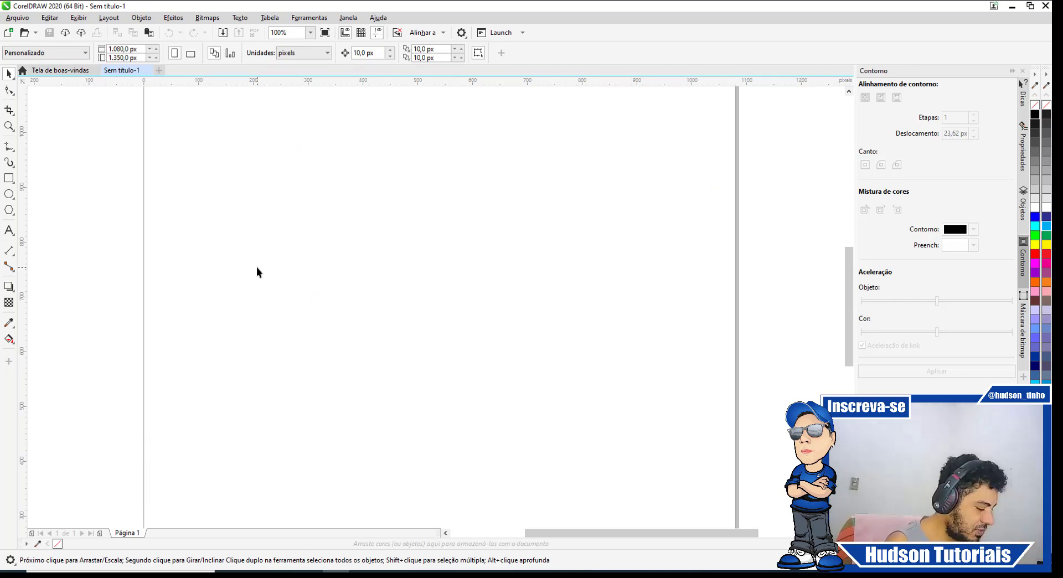
{"action": "key", "text": "shift+F4"}
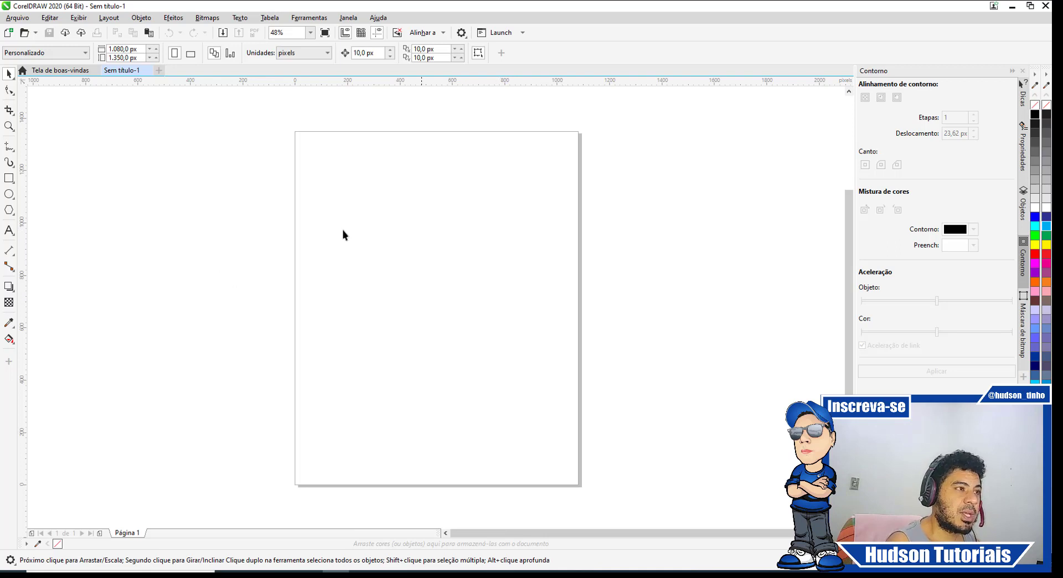
Step: Import the redrw image and place it left of the page at about 652 × 905 px
{"action": "right_click", "coordinate": [191, 175]}
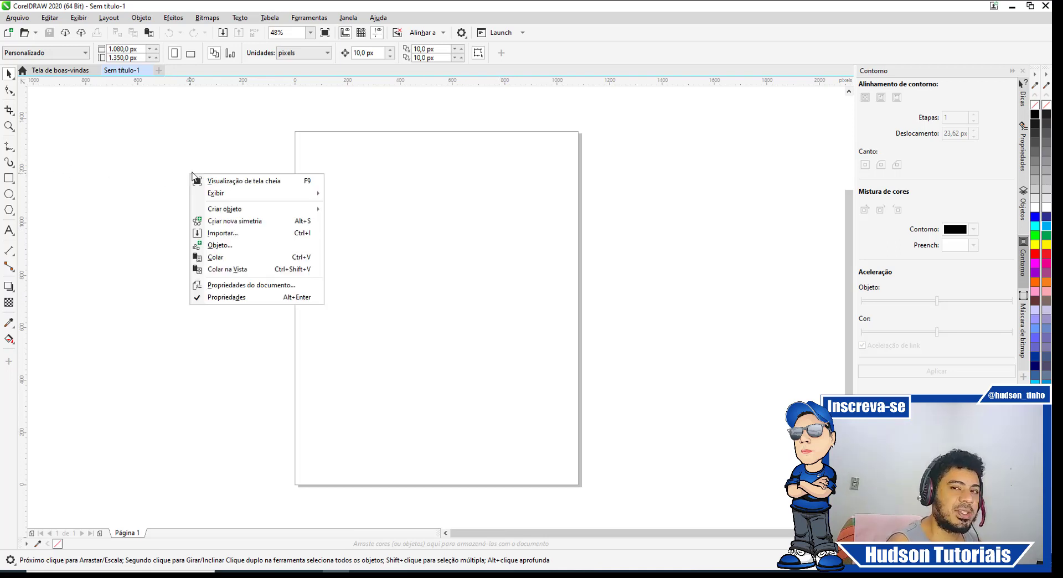
{"action": "left_click", "coordinate": [254, 236]}
{"action": "left_click", "coordinate": [658, 172]}
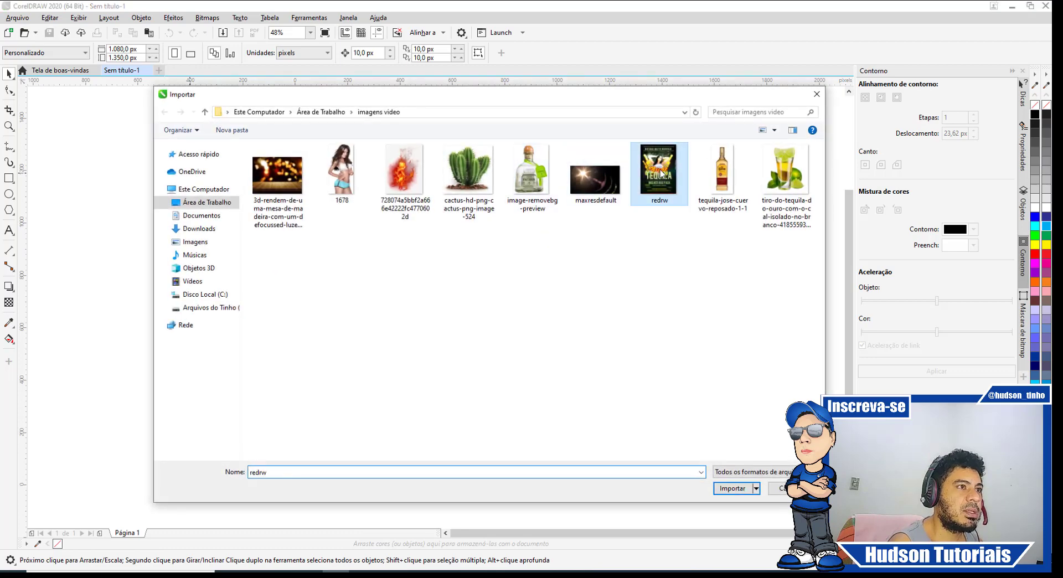
{"action": "left_click", "coordinate": [732, 489]}
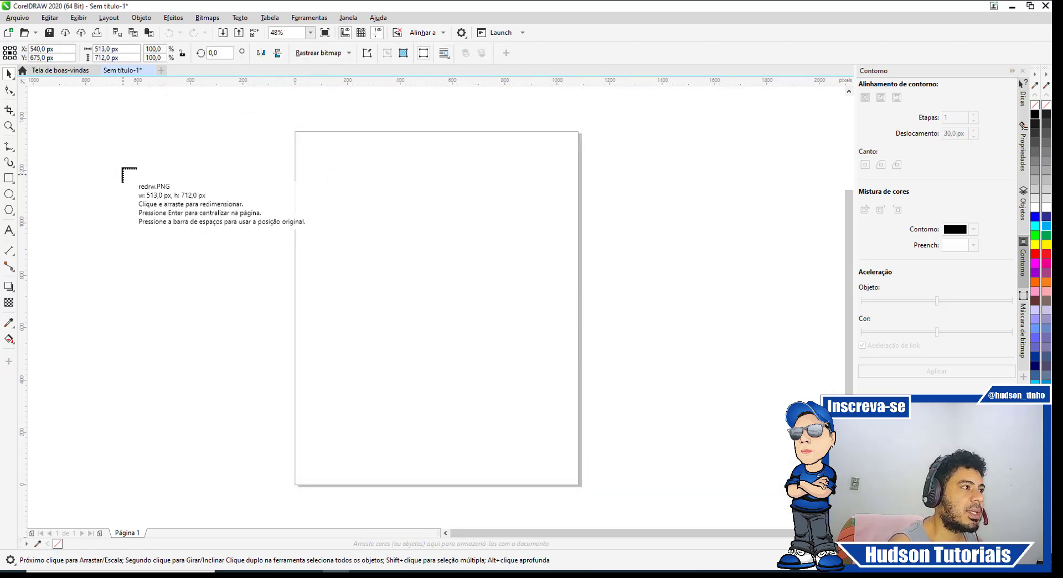
{"action": "left_click_drag", "start_coordinate": [91, 133], "coordinate": [262, 368]}
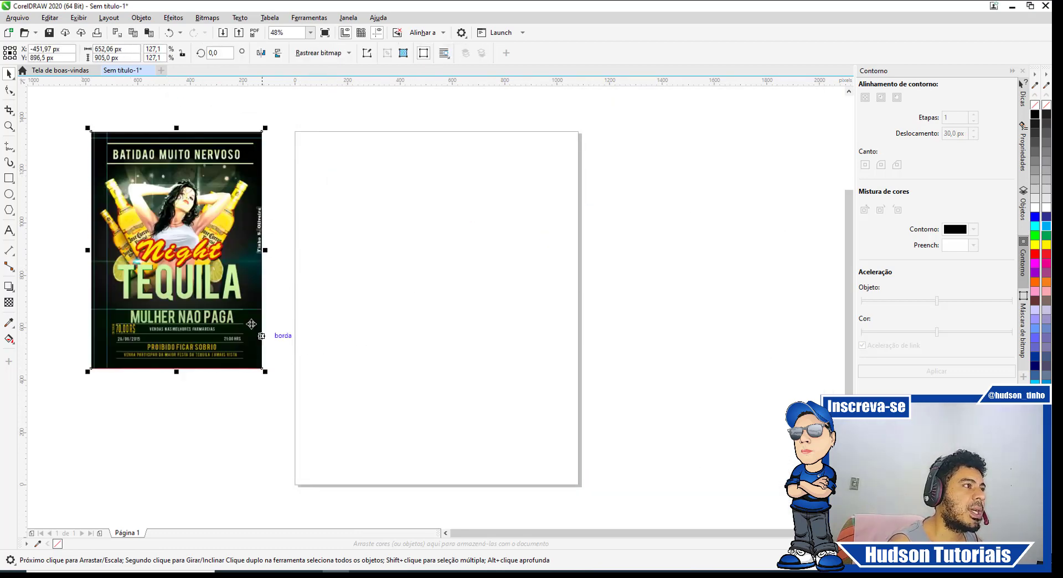
Step: Move the reference flyer farther left, leaving a wide gap between it and the page
{"action": "left_click_drag", "start_coordinate": [157, 246], "coordinate": [183, 248]}
{"action": "scroll", "coordinate": [78, 206], "scroll_direction": "up", "scroll_amount": 3}
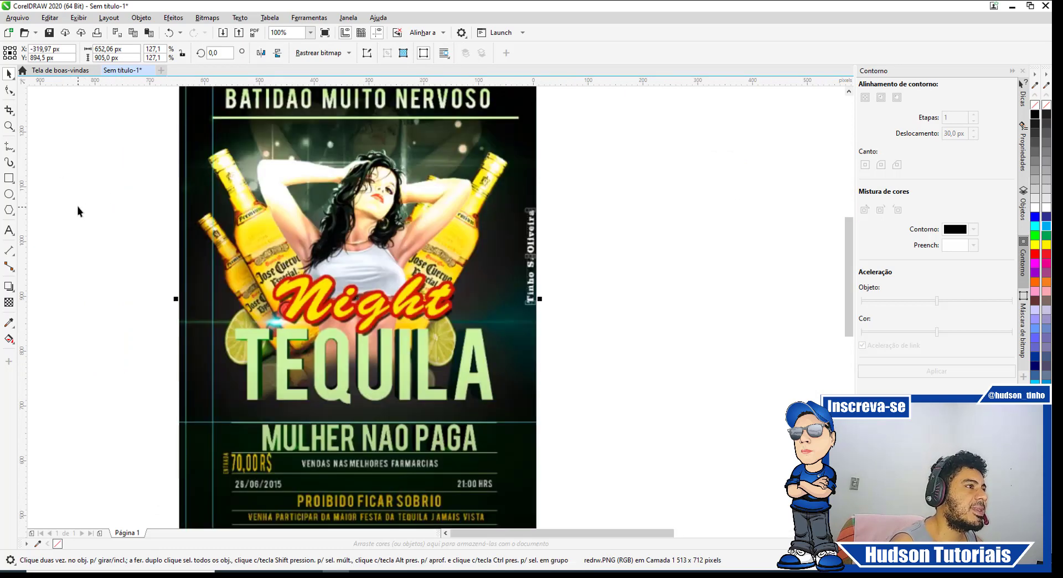
{"action": "left_click_drag", "start_coordinate": [296, 206], "coordinate": [278, 205]}
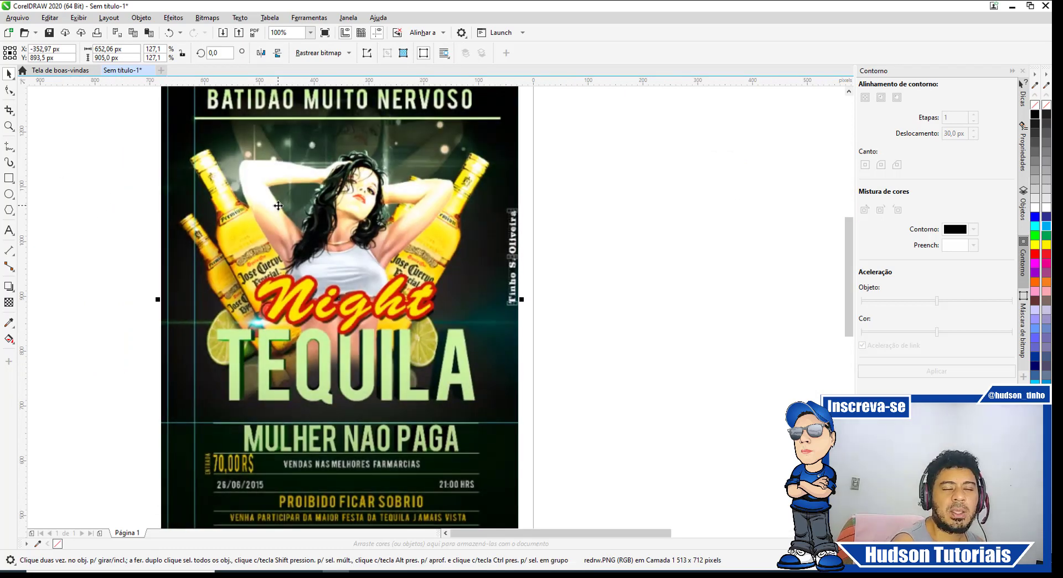
{"action": "scroll", "coordinate": [408, 190], "scroll_direction": "down", "scroll_amount": 2}
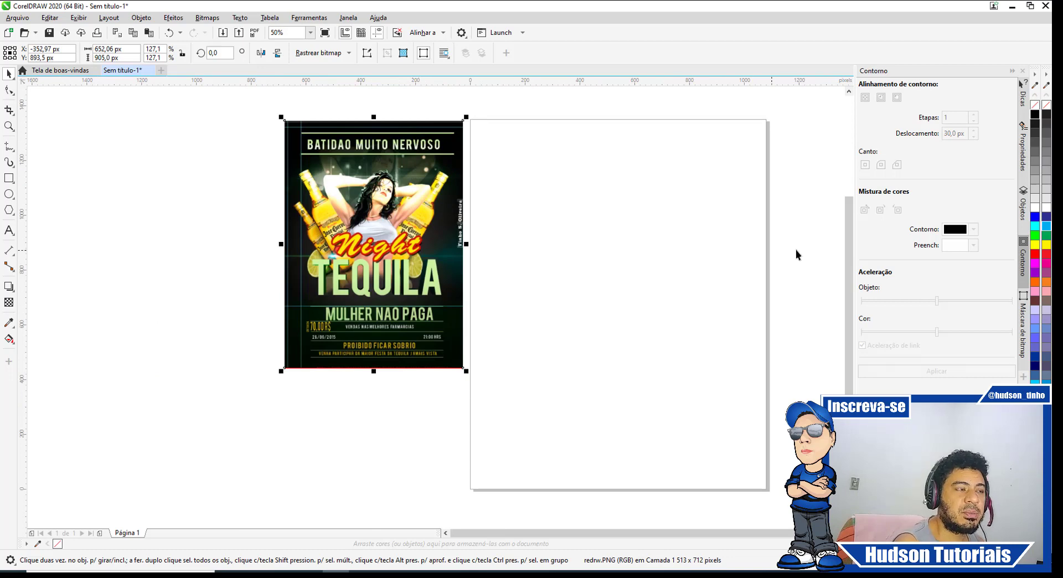
{"action": "left_click_drag", "start_coordinate": [847, 233], "coordinate": [848, 230]}
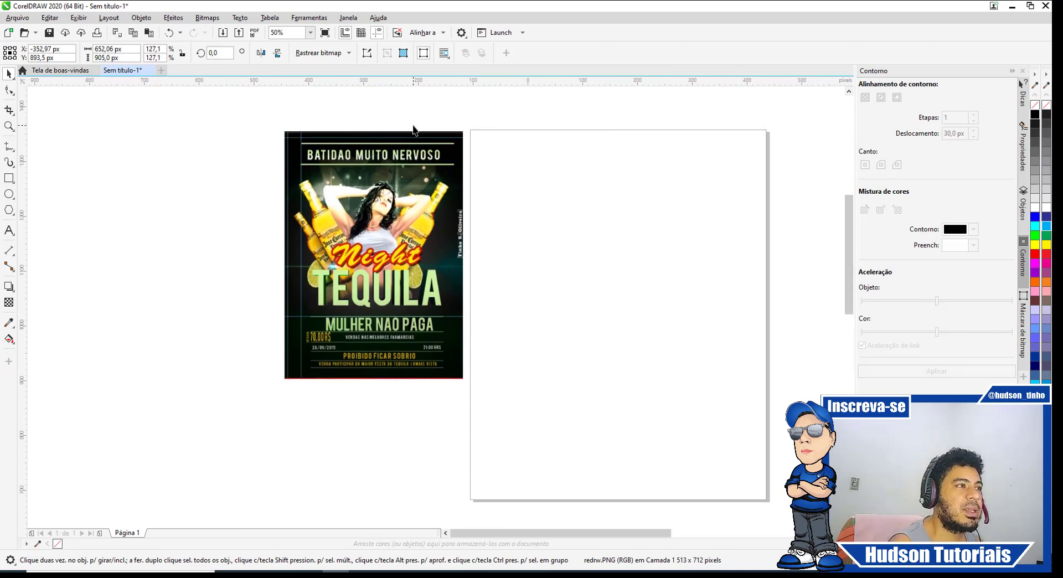
{"action": "scroll", "coordinate": [413, 130], "scroll_direction": "up", "scroll_amount": 2}
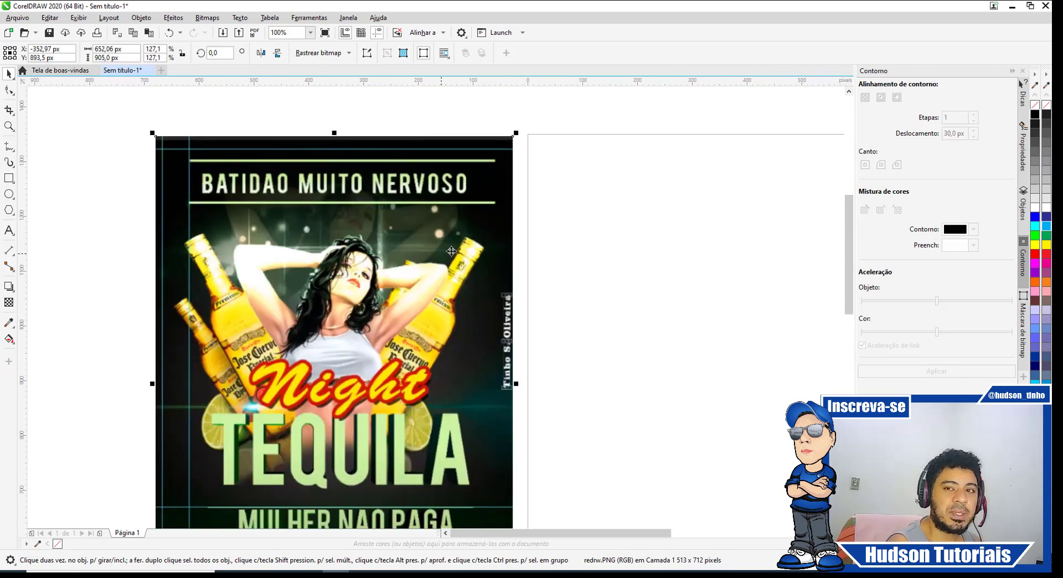
{"action": "scroll", "coordinate": [437, 237], "scroll_direction": "down", "scroll_amount": 4}
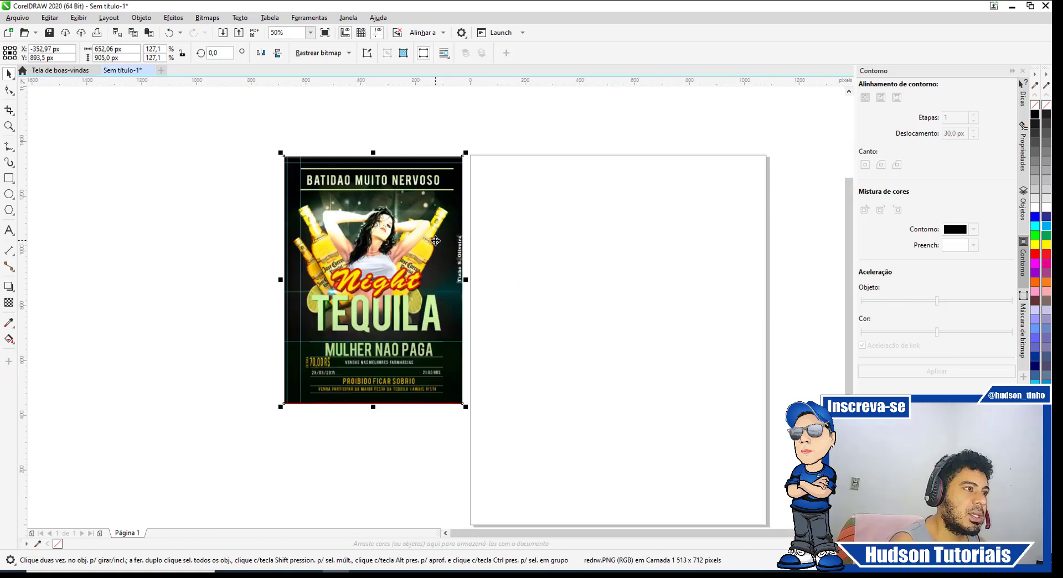
{"action": "scroll", "coordinate": [435, 240], "scroll_direction": "up", "scroll_amount": 2}
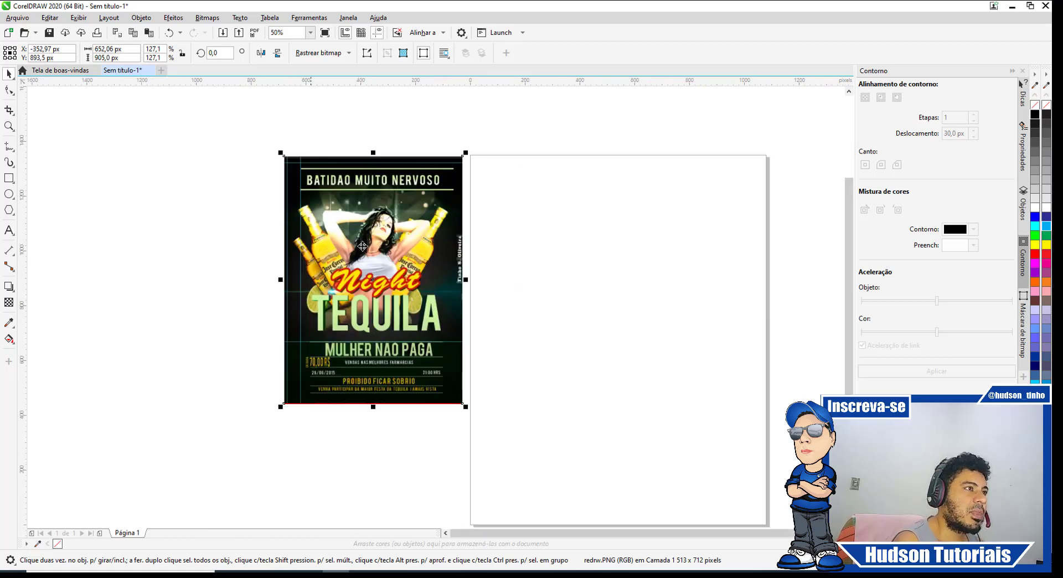
{"action": "left_click_drag", "start_coordinate": [382, 243], "coordinate": [237, 242]}
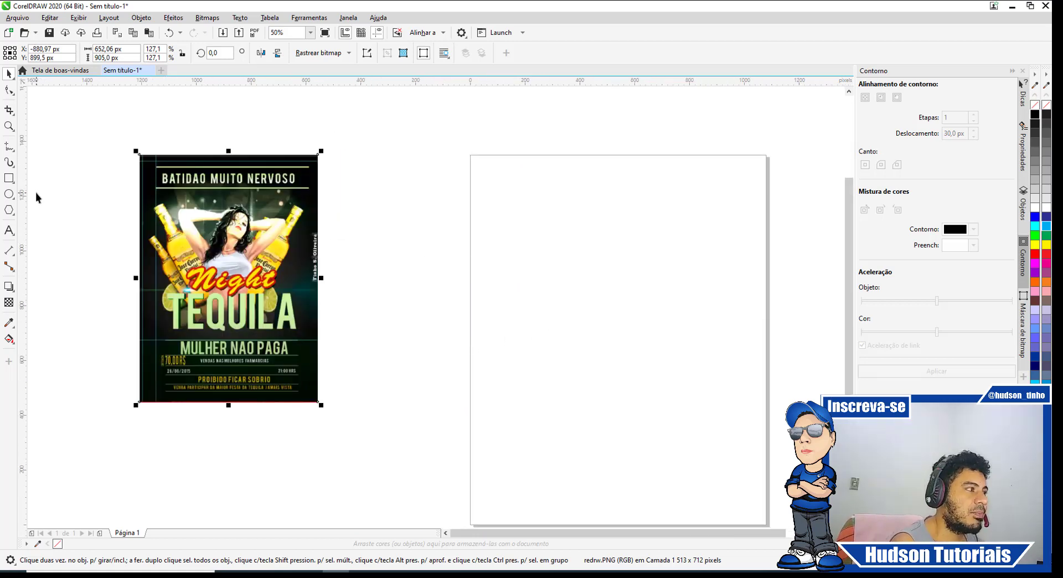
Step: Create a page-sized rectangle, fill it with dark green, and deselect it
{"action": "double_click", "coordinate": [9, 178]}
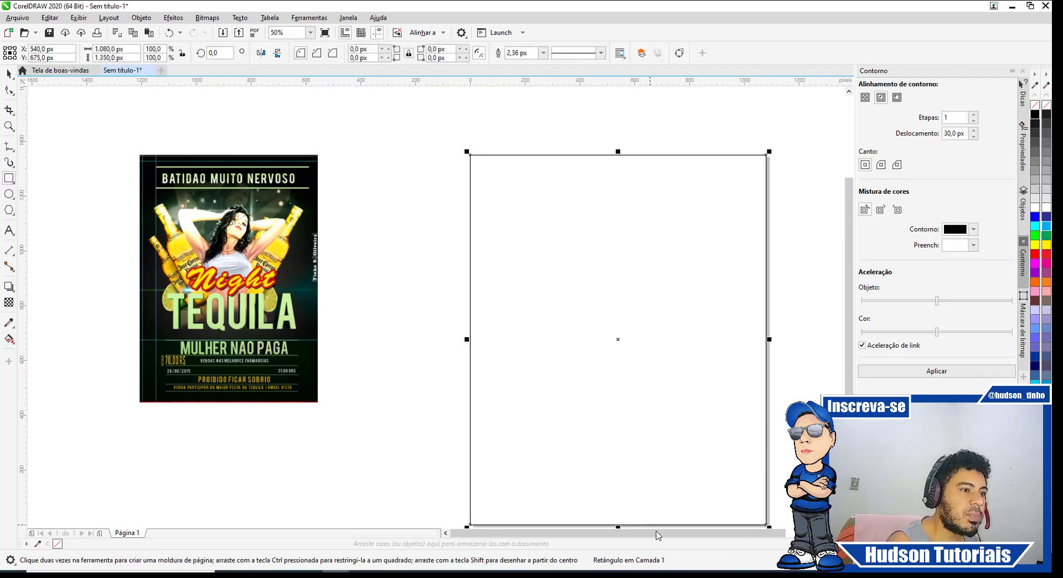
{"action": "scroll", "coordinate": [617, 533], "scroll_direction": "right", "scroll_amount": 2}
{"action": "left_click_drag", "start_coordinate": [853, 255], "coordinate": [853, 261]}
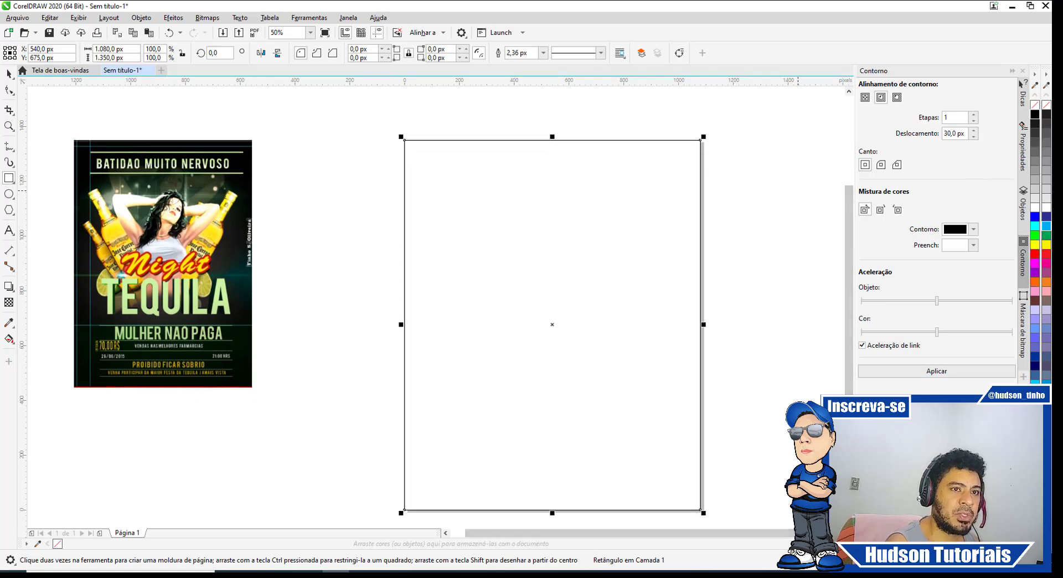
{"action": "left_click", "coordinate": [1046, 373]}
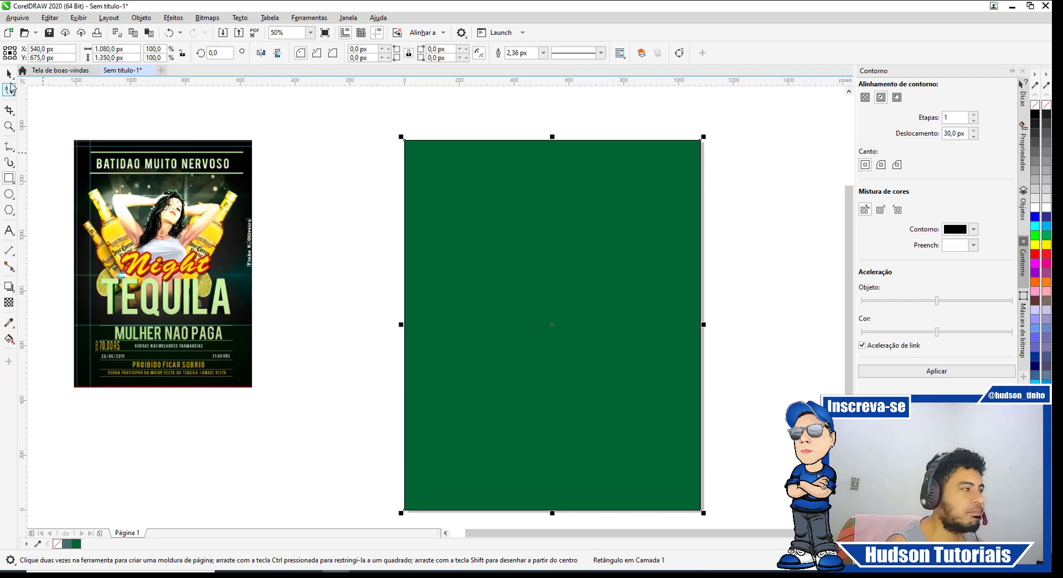
{"action": "left_click", "coordinate": [10, 73]}
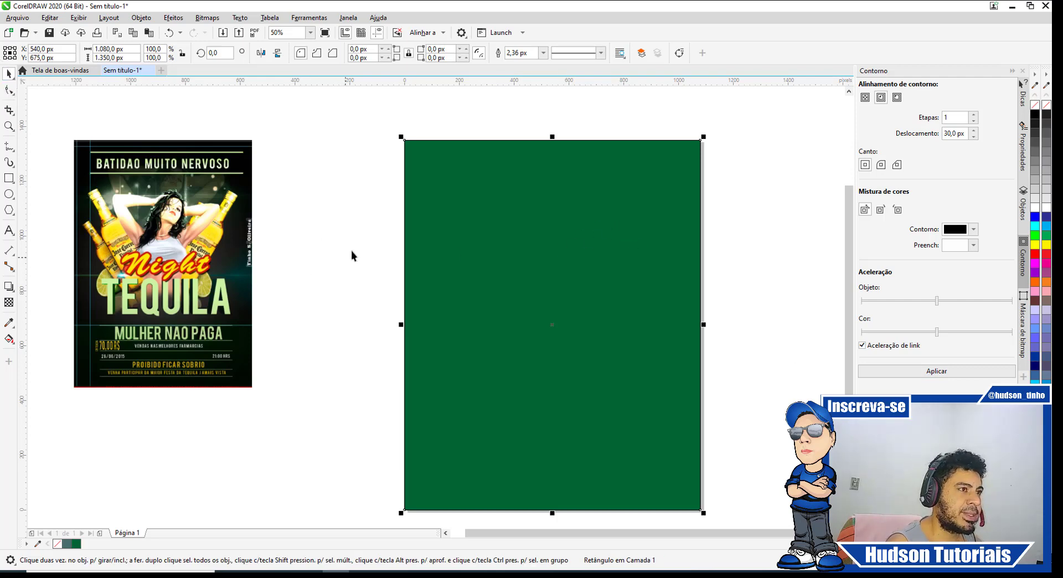
{"action": "left_click", "coordinate": [334, 139]}
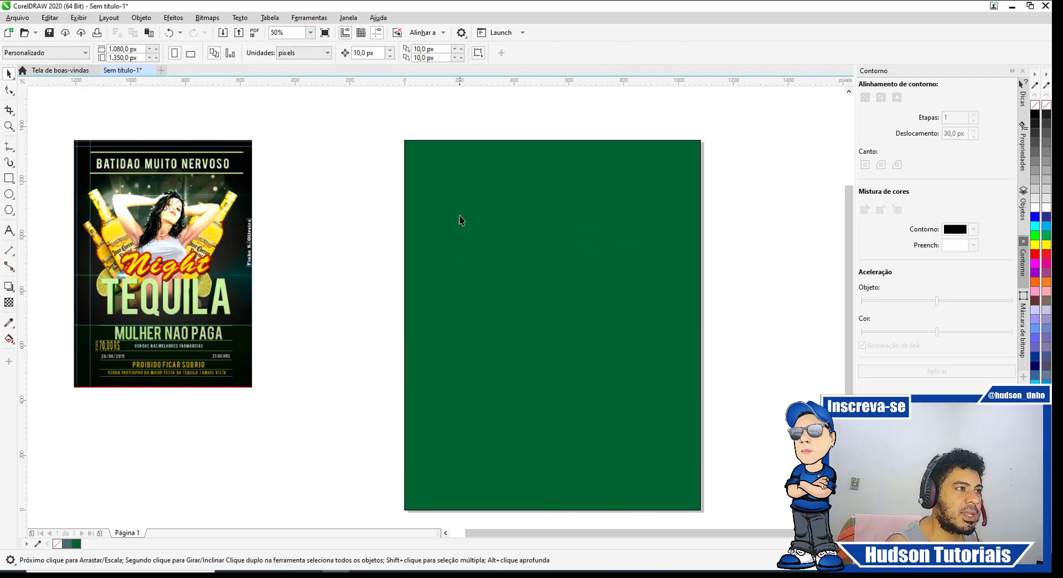
Step: Import the wooden table and bokeh lights image and scale it to about 1216 × 911 px over the page's lower part
{"action": "right_click", "coordinate": [337, 167]}
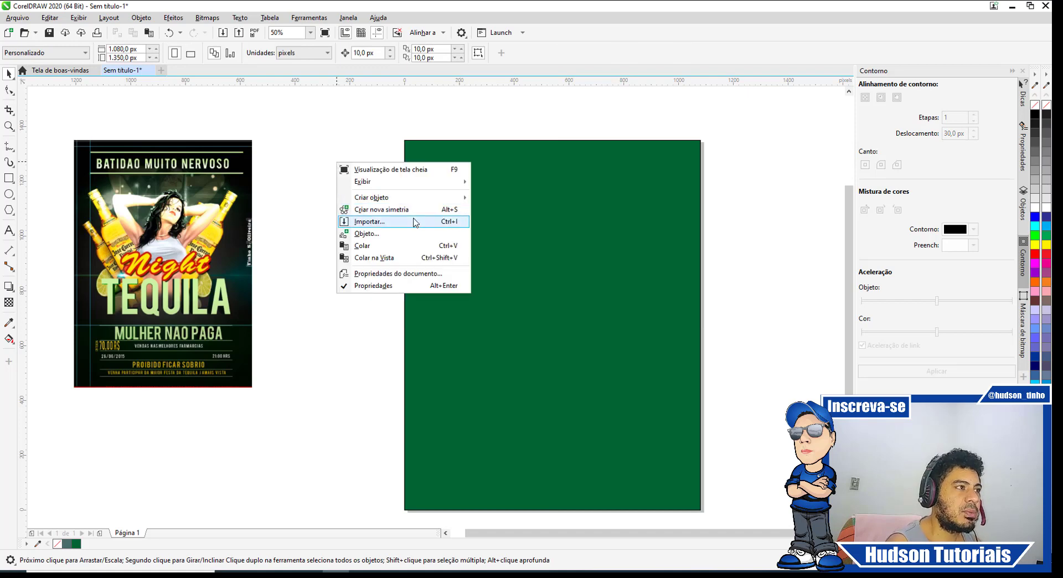
{"action": "left_click", "coordinate": [388, 221]}
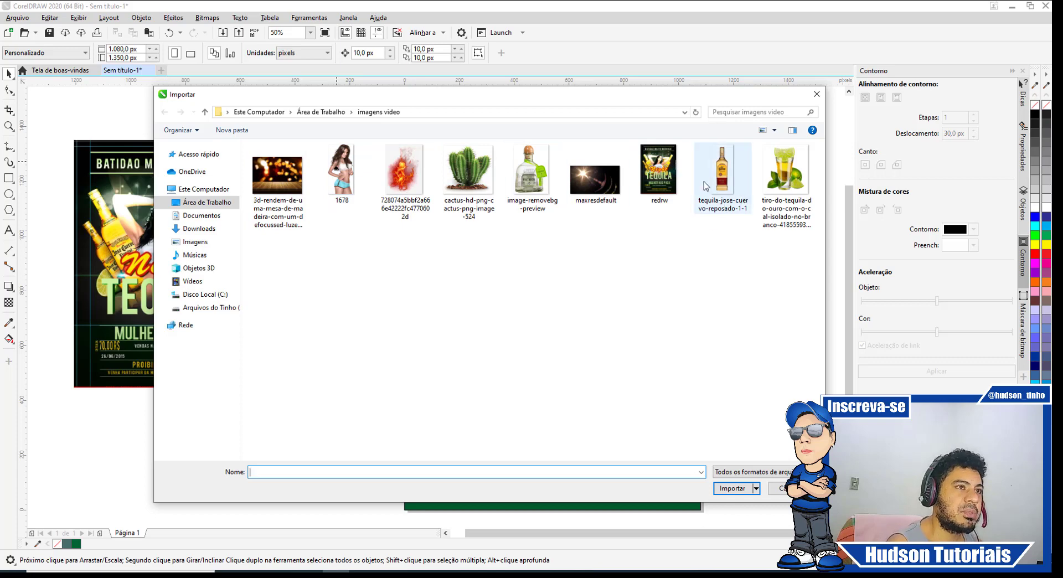
{"action": "left_click", "coordinate": [262, 190]}
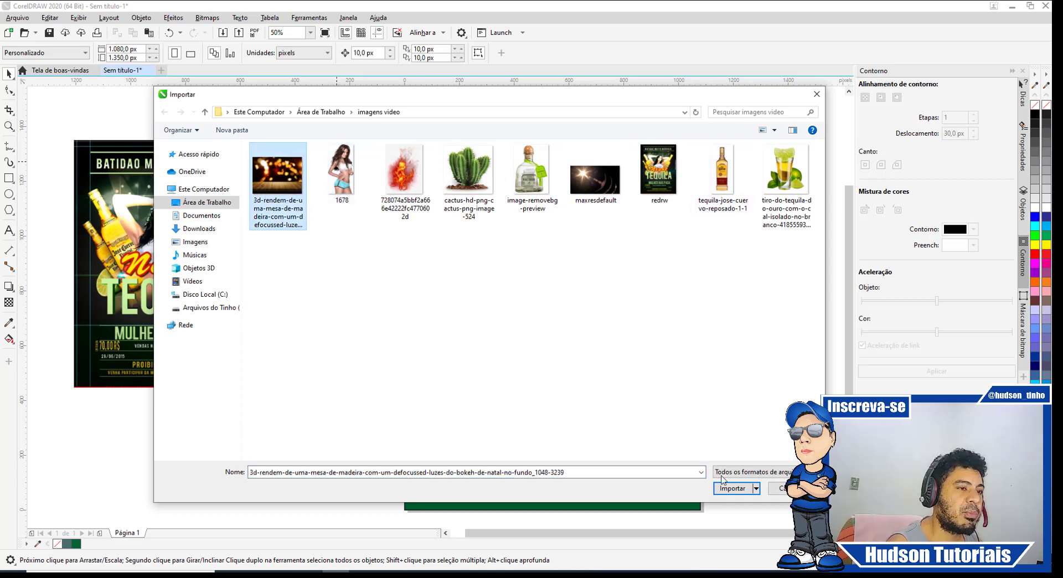
{"action": "left_click", "coordinate": [730, 488]}
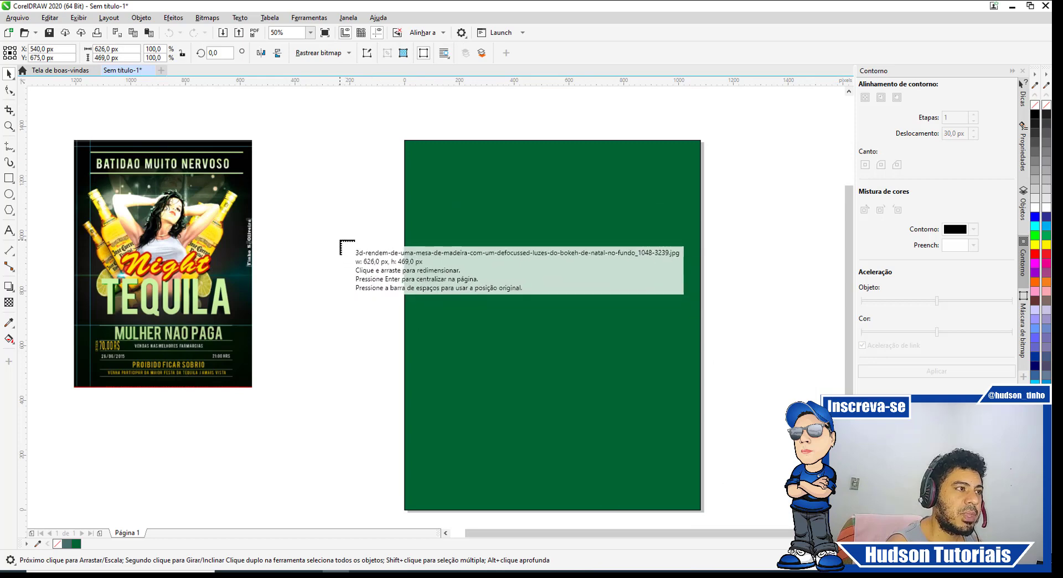
{"action": "left_click_drag", "start_coordinate": [340, 240], "coordinate": [630, 457]}
{"action": "left_click_drag", "start_coordinate": [466, 360], "coordinate": [554, 413]}
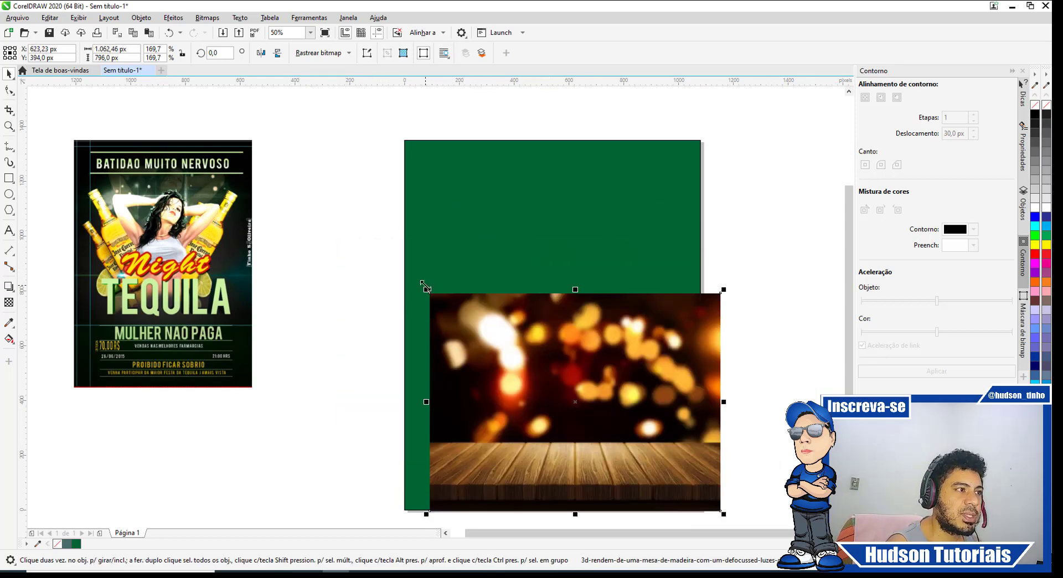
{"action": "left_click_drag", "start_coordinate": [425, 288], "coordinate": [384, 258]}
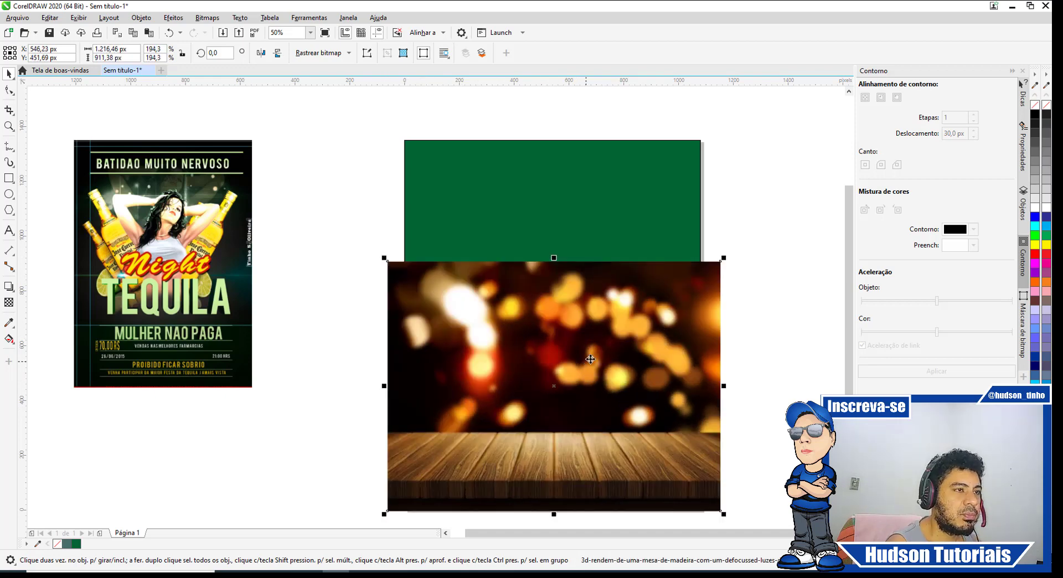
Step: Apply a vertical gradient transparency to the table image, fading its upper part into the green background from just above the tabletop
{"action": "left_click", "coordinate": [8, 303]}
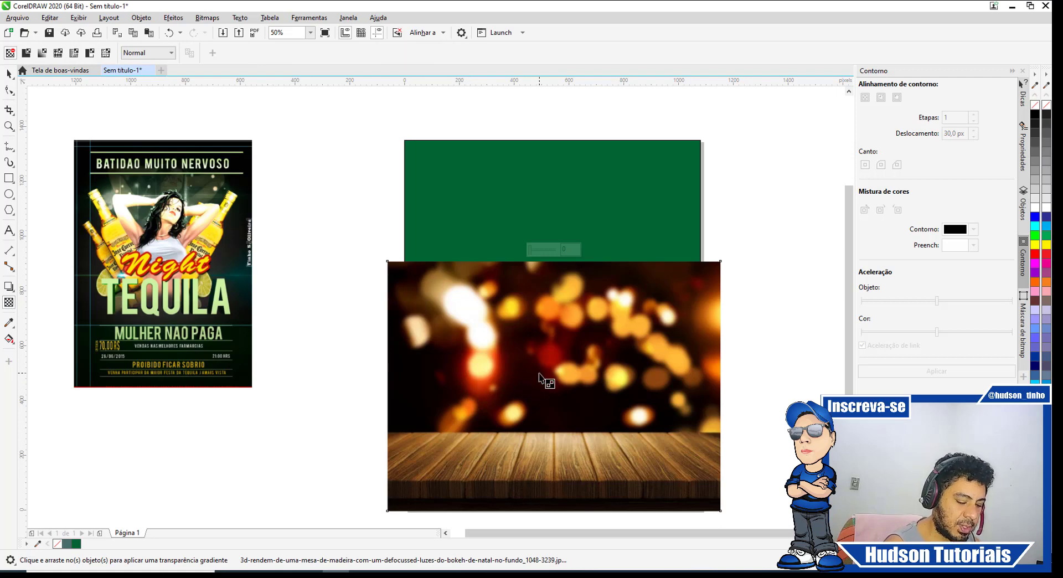
{"action": "left_click_drag", "start_coordinate": [564, 350], "coordinate": [564, 236]}
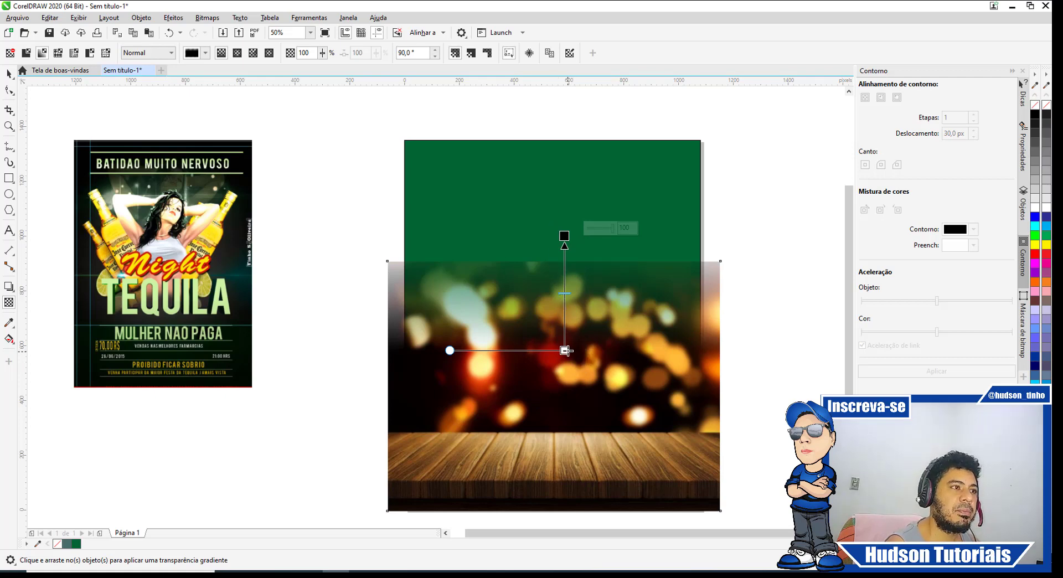
{"action": "left_click_drag", "start_coordinate": [566, 351], "coordinate": [564, 406]}
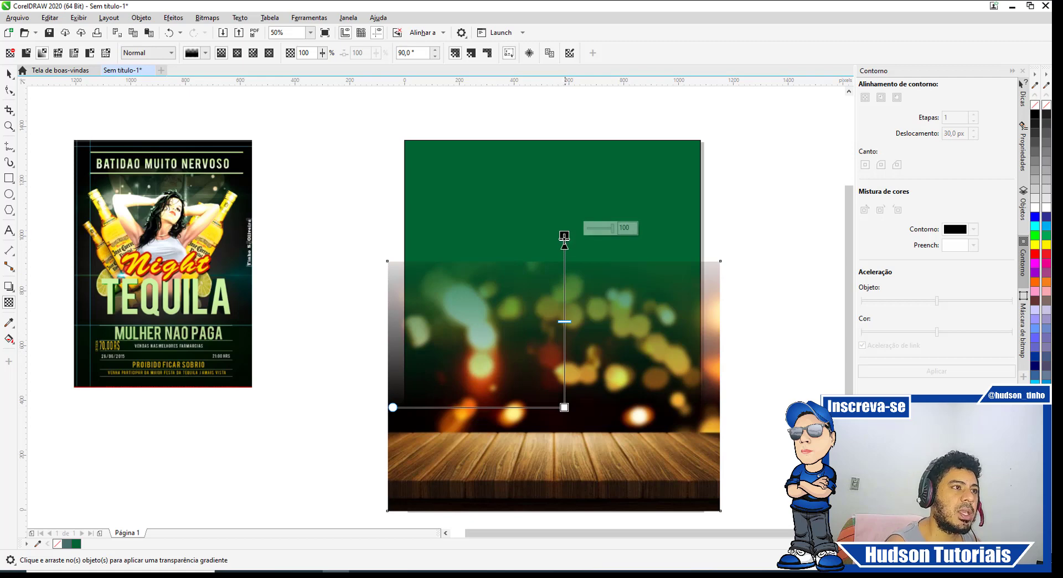
{"action": "left_click_drag", "start_coordinate": [564, 236], "coordinate": [562, 273]}
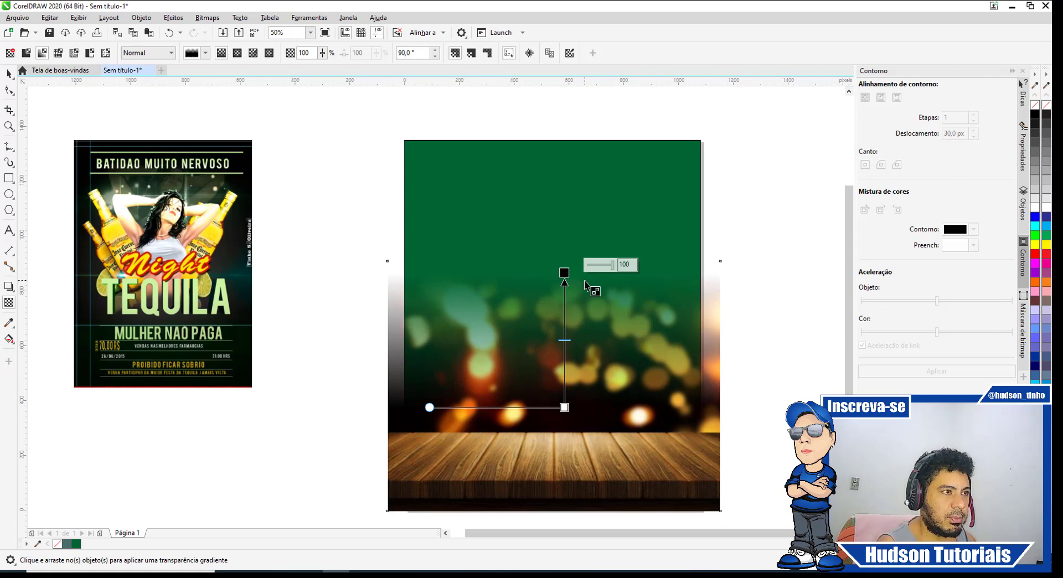
Step: Place the table image inside the green rectangle with PowerClip so it is clipped to the page edges, and deselect it
{"action": "left_click", "coordinate": [9, 73]}
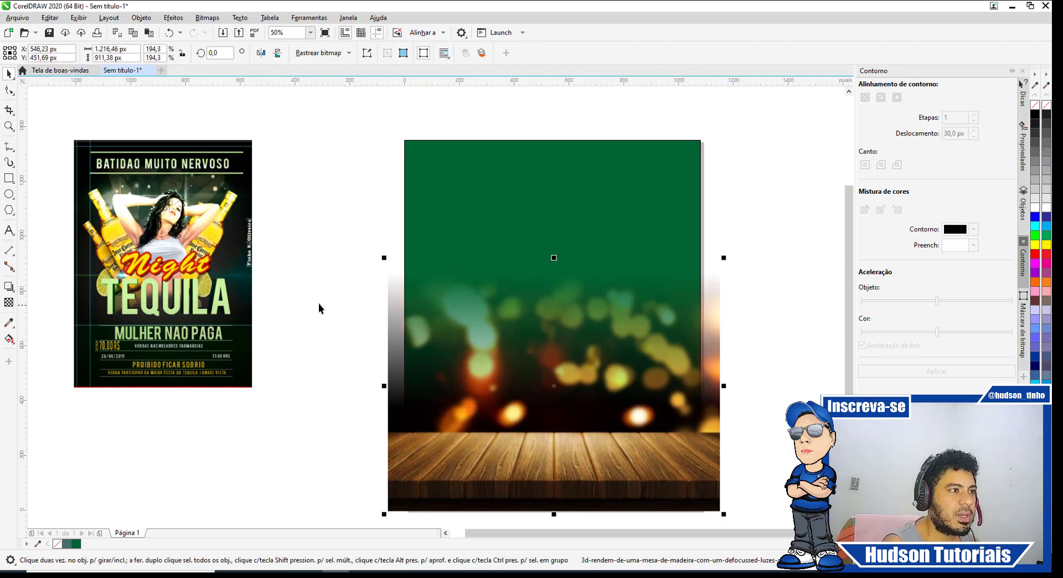
{"action": "key", "text": "Escape"}
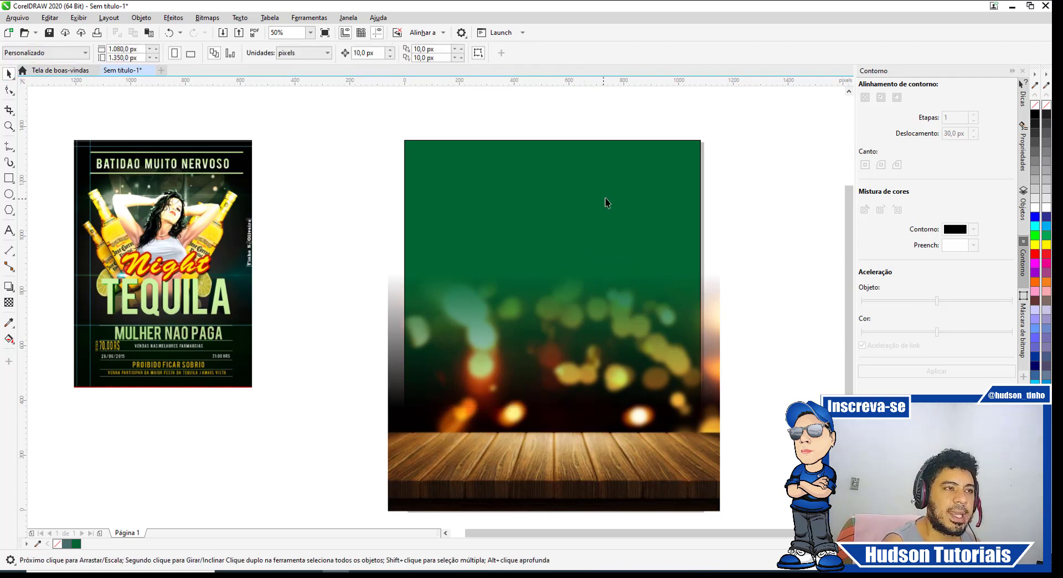
{"action": "left_click", "coordinate": [548, 482]}
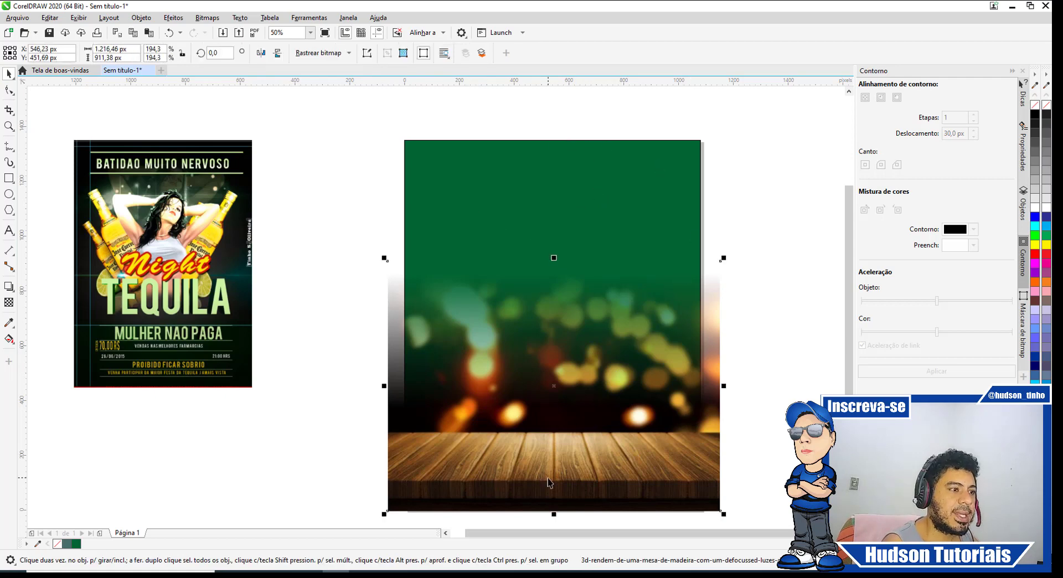
{"action": "left_click", "coordinate": [142, 19]}
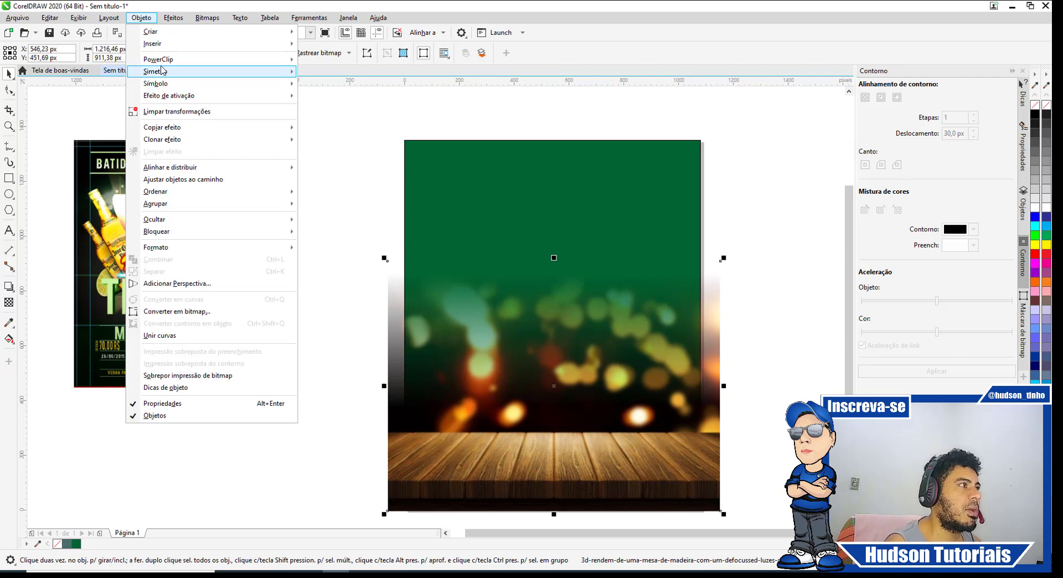
{"action": "mouse_move", "coordinate": [161, 62]}
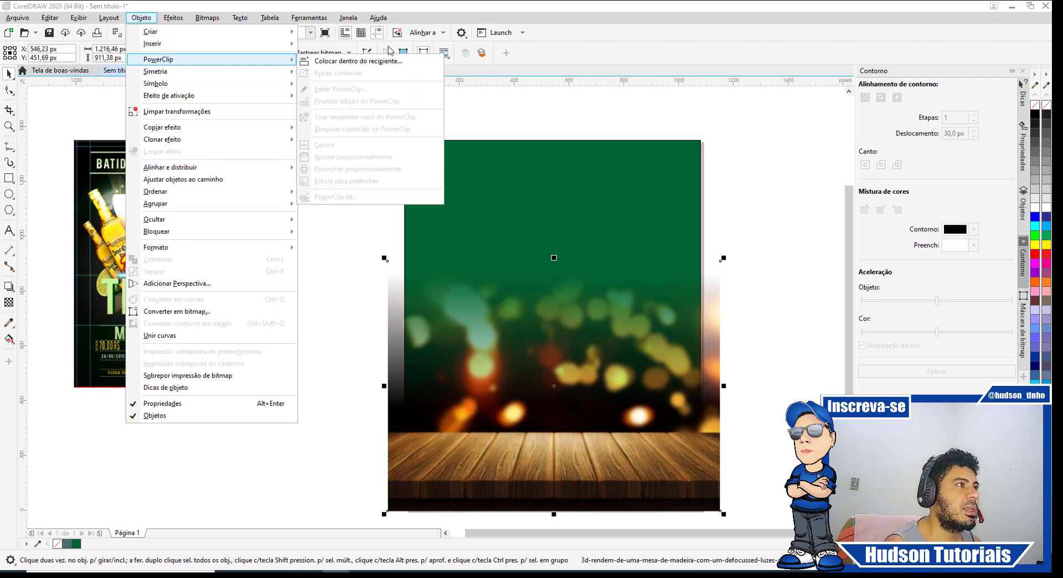
{"action": "left_click", "coordinate": [363, 64]}
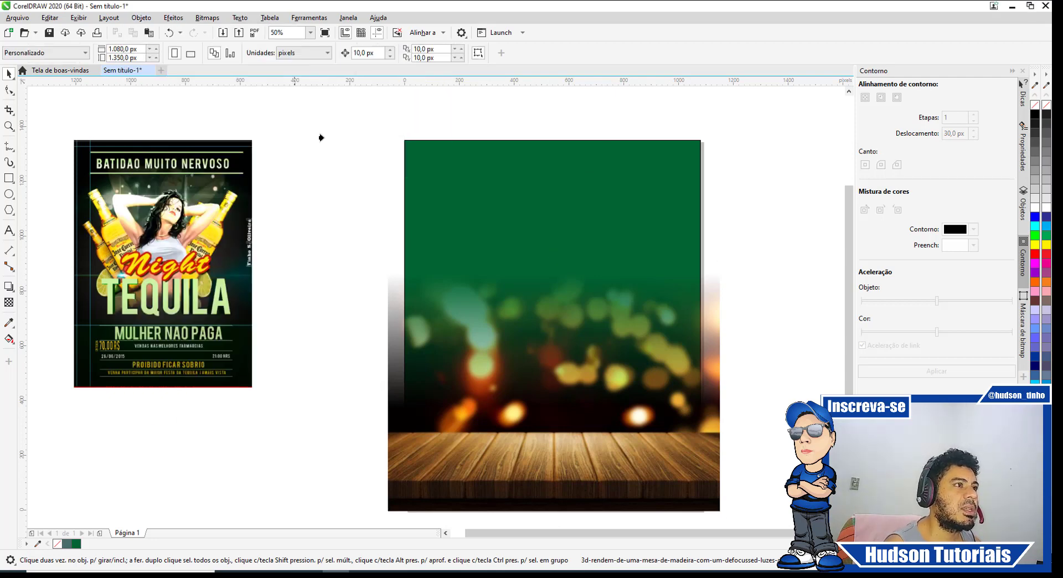
{"action": "left_click", "coordinate": [436, 147]}
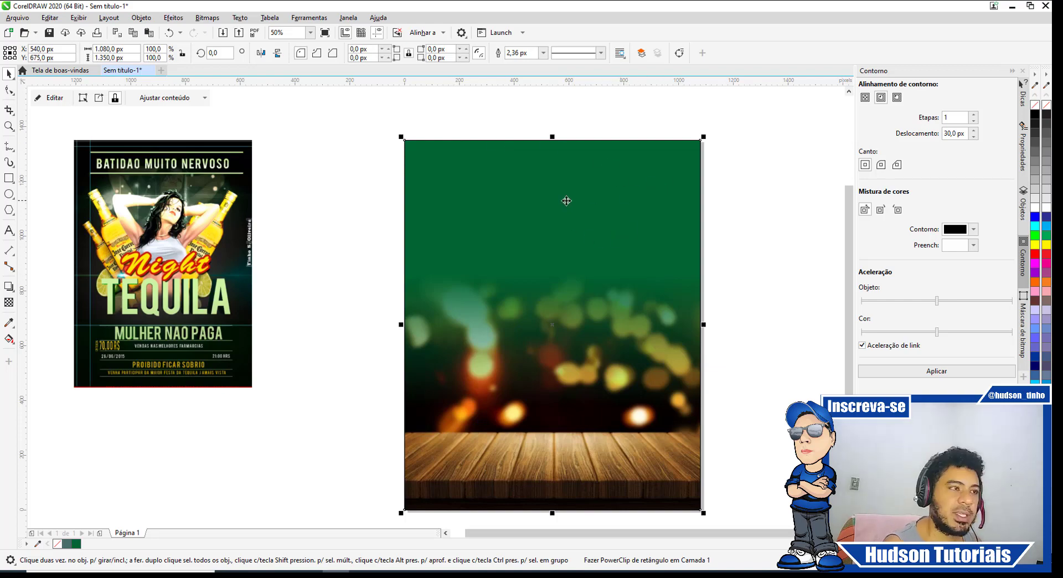
{"action": "key", "text": "Escape"}
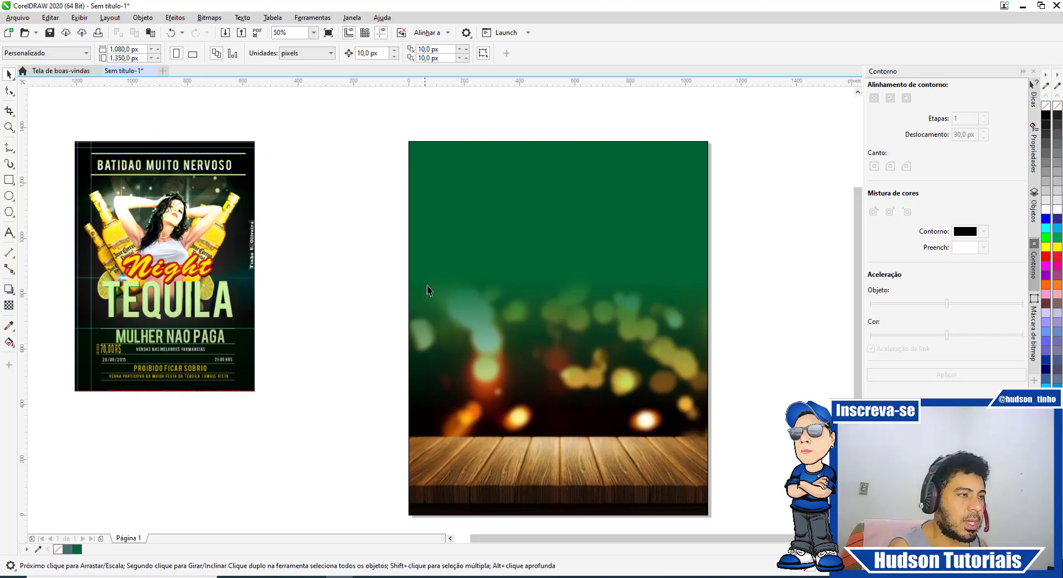
Step: Import the cactus-hd-png-cactus-png-image-524 image and place it about 463 × 452 px over the right half of the page
{"action": "right_click", "coordinate": [359, 210]}
{"action": "left_click", "coordinate": [420, 270]}
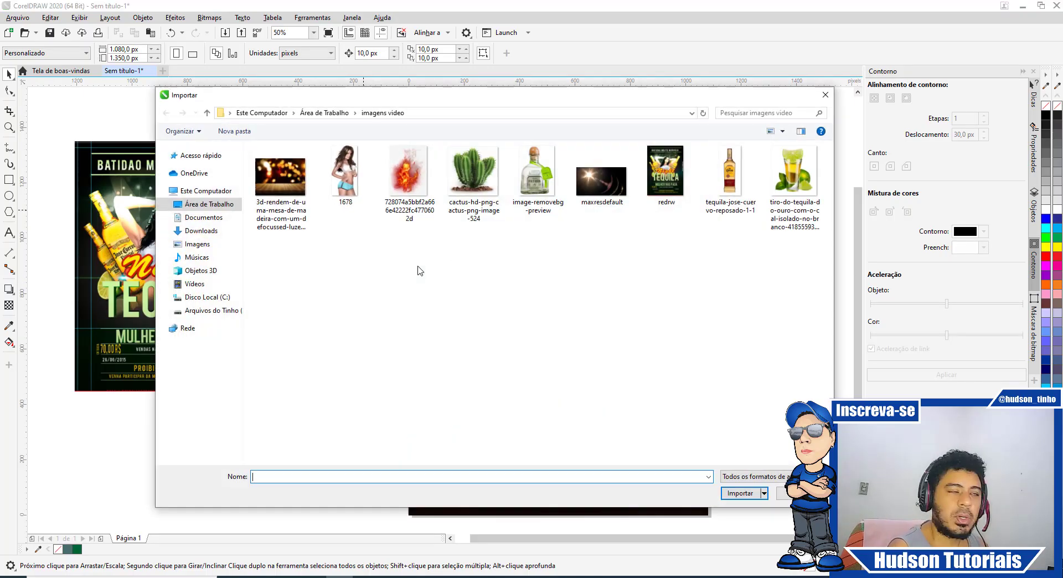
{"action": "left_click", "coordinate": [473, 164]}
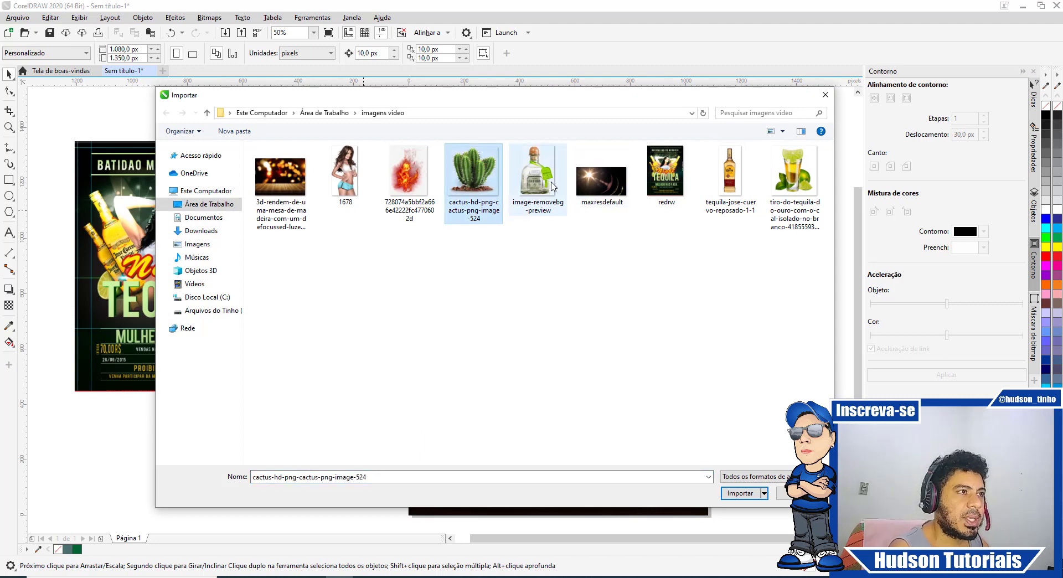
{"action": "left_click", "coordinate": [746, 495]}
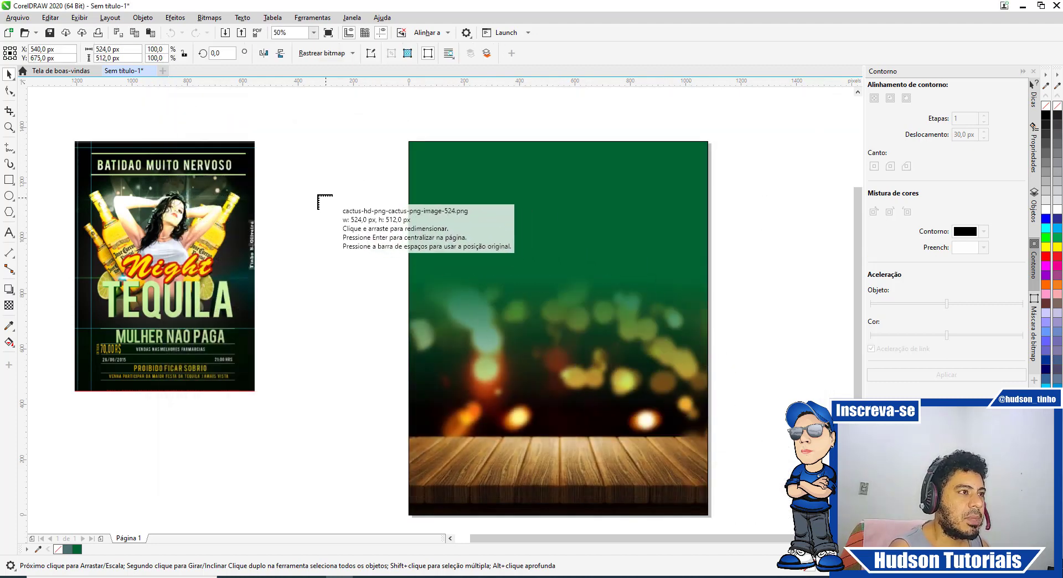
{"action": "left_click", "coordinate": [442, 318]}
{"action": "left_click_drag", "start_coordinate": [388, 251], "coordinate": [616, 297]}
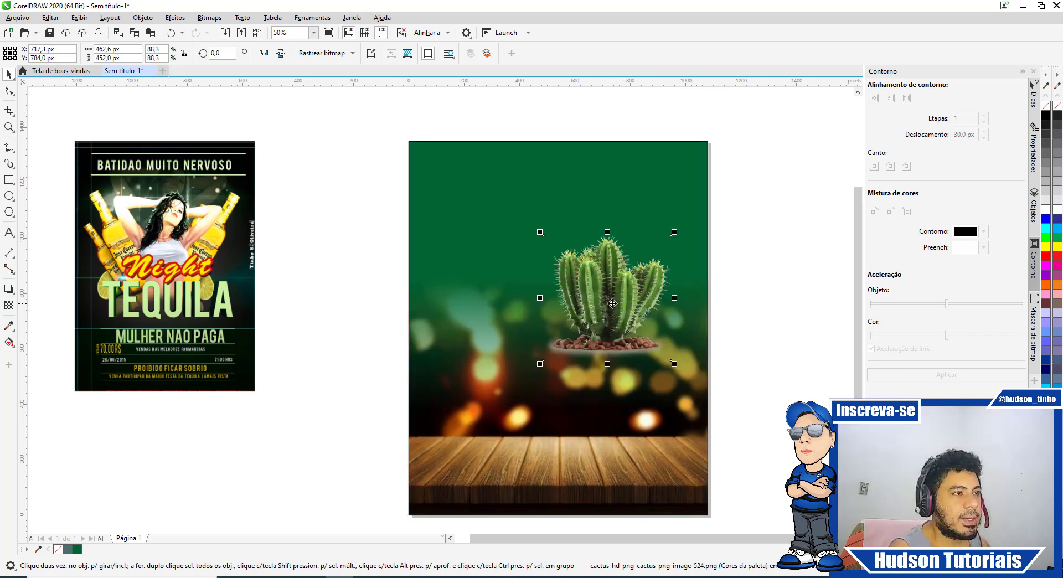
Step: Tilt the cactus clockwise to a rotation of about 339.7°
{"action": "left_click", "coordinate": [609, 304]}
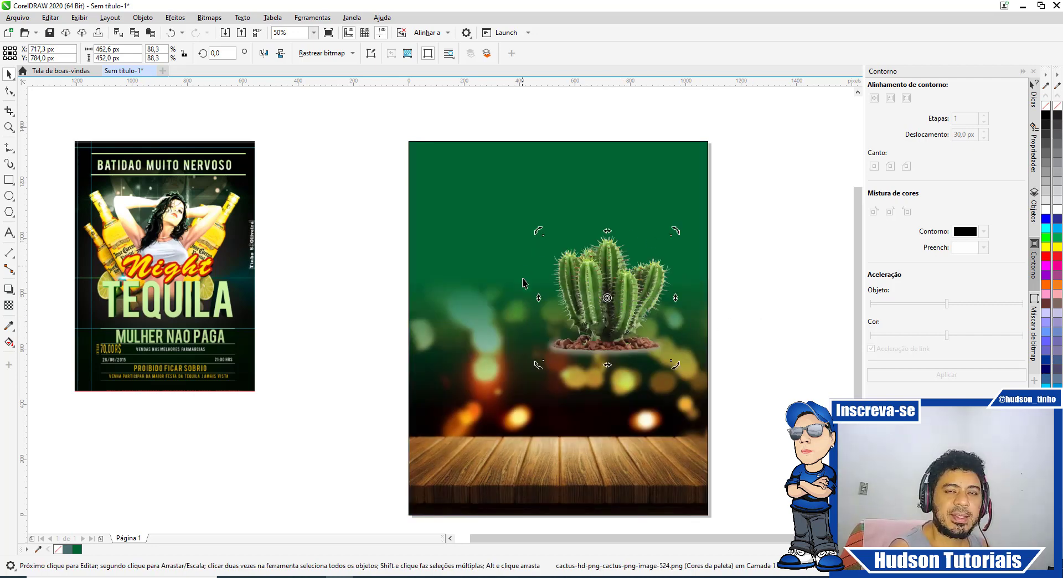
{"action": "left_click_drag", "start_coordinate": [536, 229], "coordinate": [568, 179]}
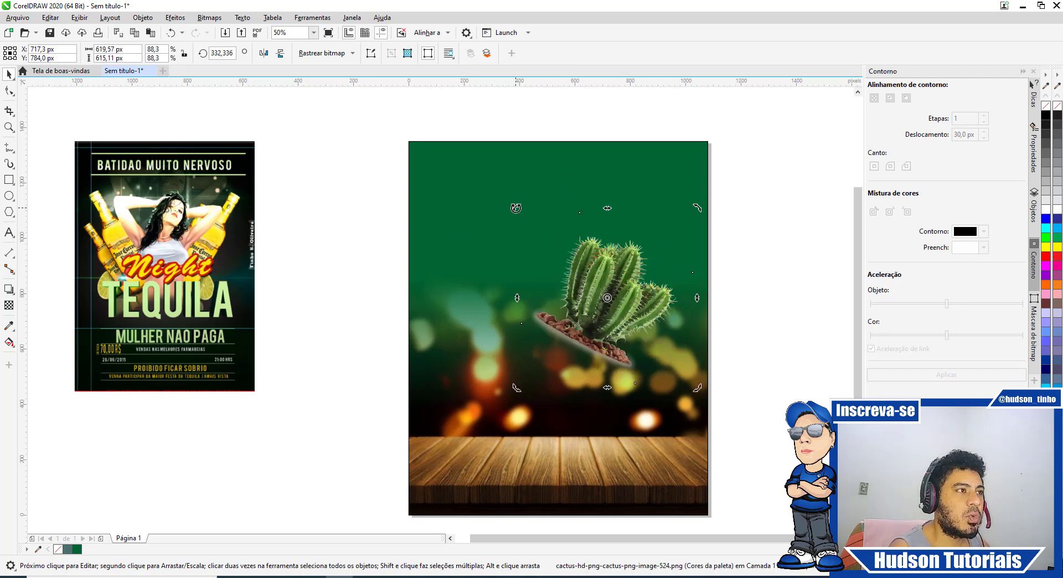
{"action": "mouse_move", "coordinate": [515, 207]}
{"action": "left_mouse_down"}
{"action": "mouse_move", "coordinate": [506, 224]}
{"action": "mouse_move", "coordinate": [534, 191]}
{"action": "mouse_move", "coordinate": [511, 225]}
{"action": "left_mouse_up"}
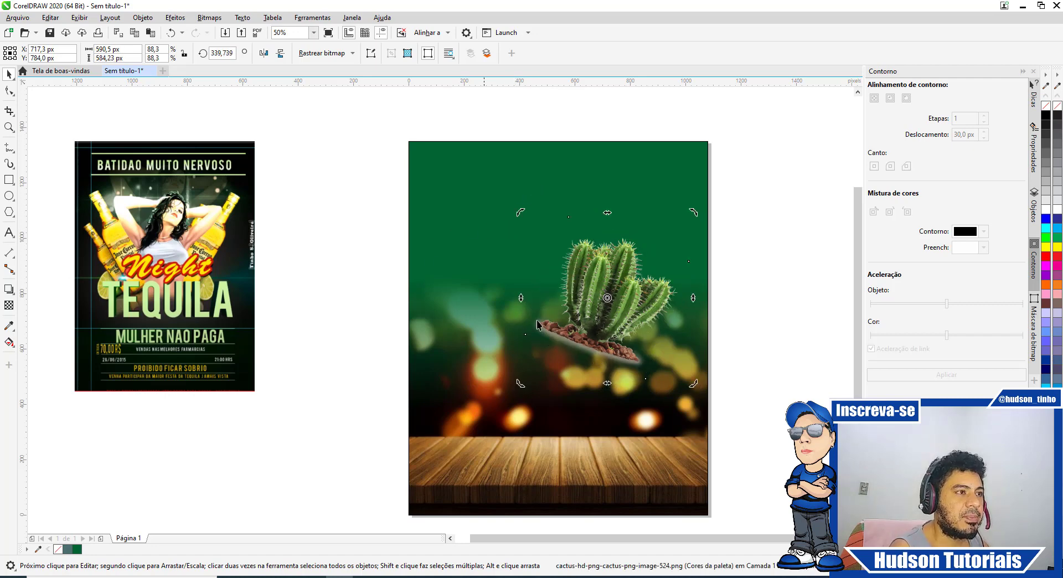
Step: Enlarge the tilted cactus to about 906 × 896 px and position it so that it slightly overhangs the page's right edge
{"action": "left_click", "coordinate": [363, 122]}
{"action": "left_click", "coordinate": [604, 282]}
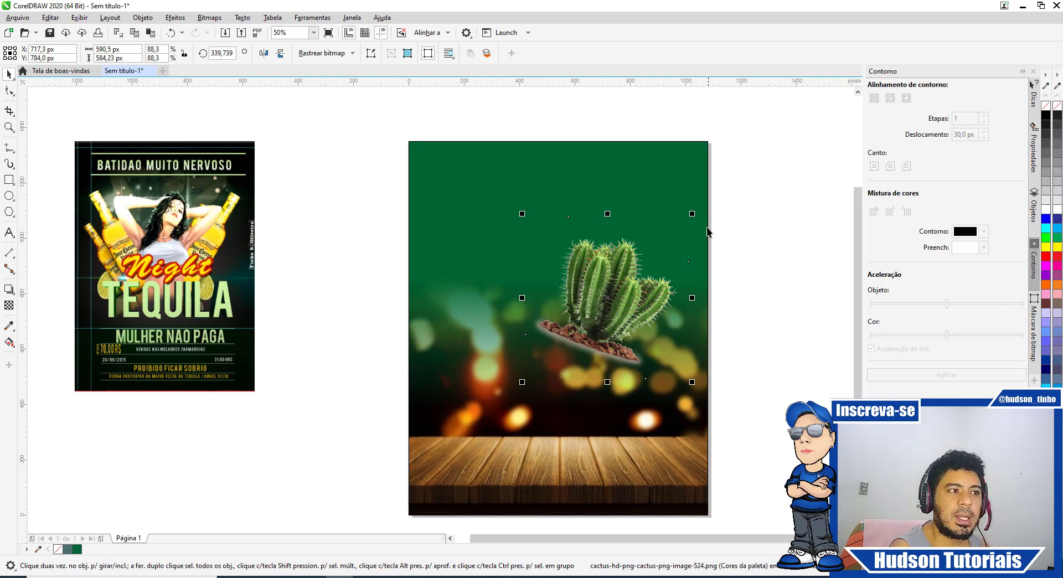
{"action": "left_click_drag", "start_coordinate": [694, 212], "coordinate": [757, 150]}
{"action": "left_click_drag", "start_coordinate": [645, 289], "coordinate": [652, 293]}
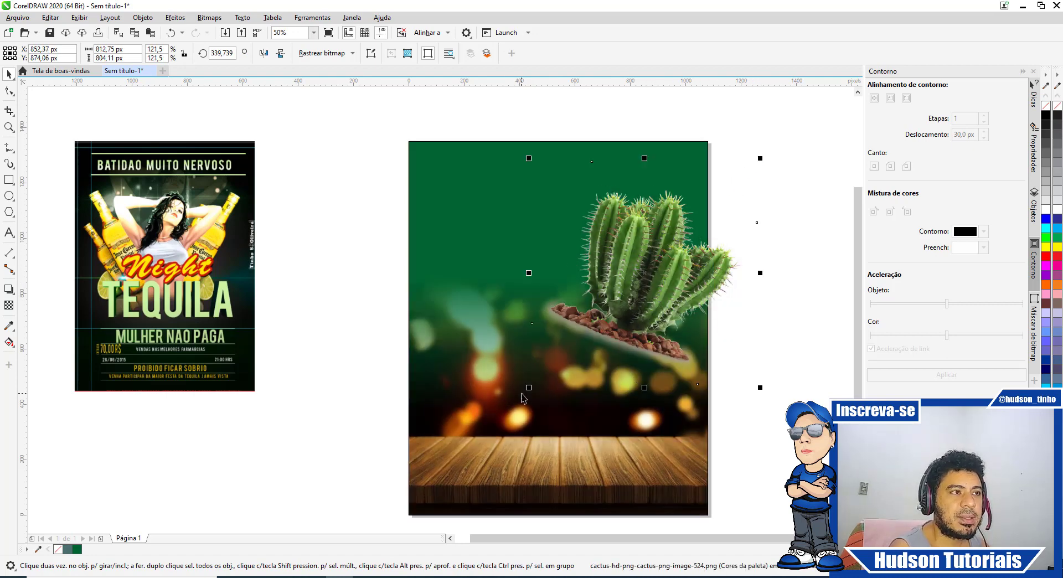
{"action": "left_click_drag", "start_coordinate": [526, 389], "coordinate": [500, 414]}
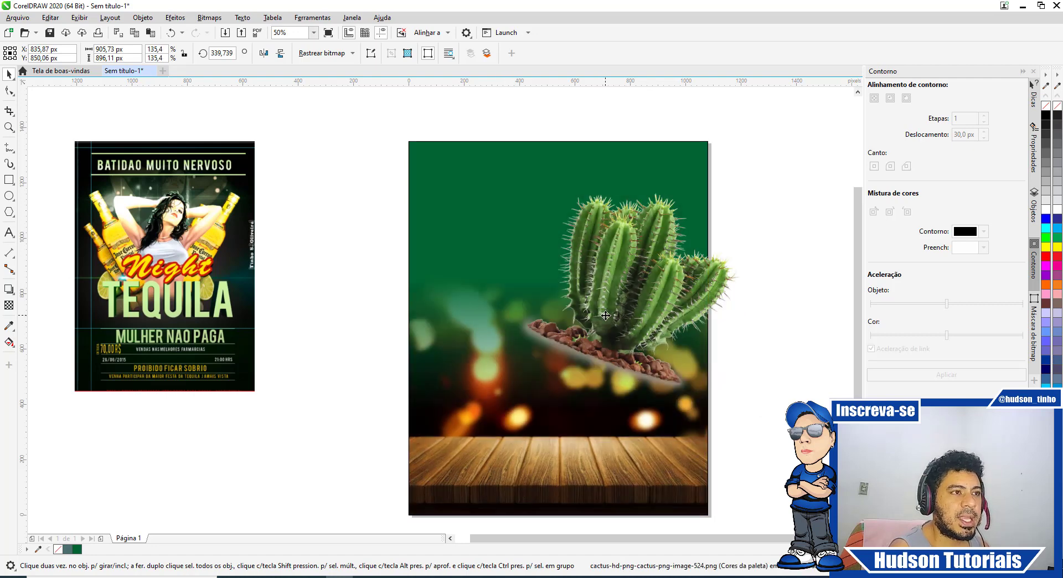
{"action": "left_click_drag", "start_coordinate": [618, 299], "coordinate": [624, 286]}
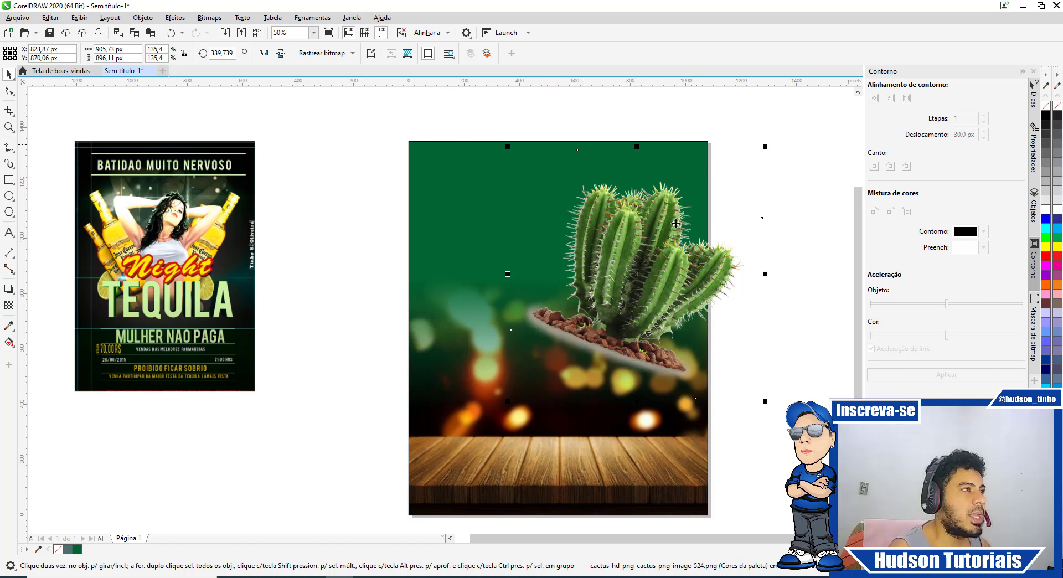
Step: Create a horizontally mirrored copy of the cactus and place it on the page's left side, slightly overhanging the edge
{"action": "left_click", "coordinate": [264, 53]}
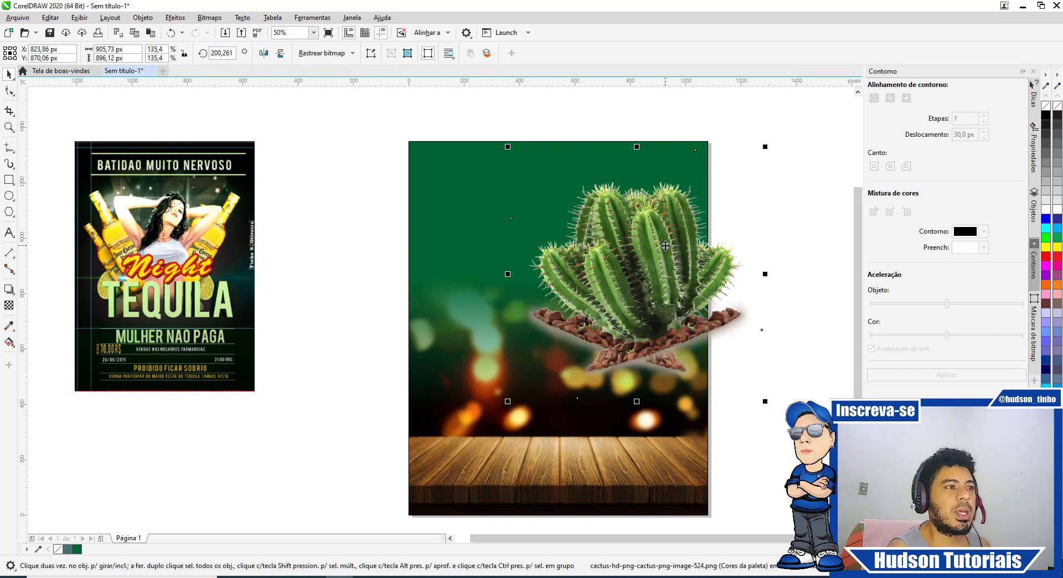
{"action": "left_click_drag", "start_coordinate": [666, 245], "coordinate": [518, 257]}
{"action": "left_click_drag", "start_coordinate": [518, 257], "coordinate": [519, 258]}
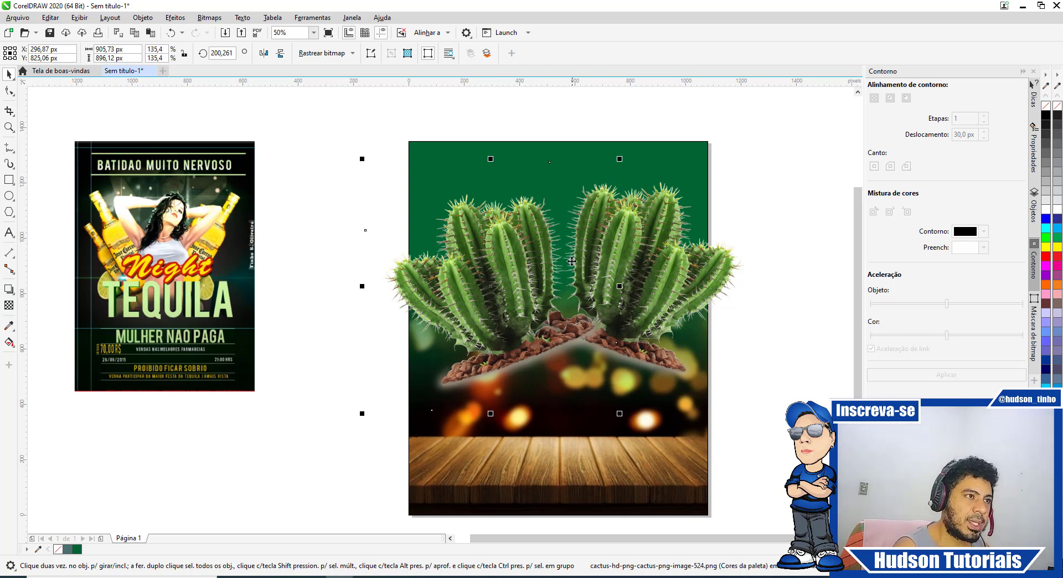
Step: Group the two cacti and crop the group to the page's 1080 px width, from the page's top to just above the tabletop
{"action": "left_click", "coordinate": [680, 262], "text": "shift"}
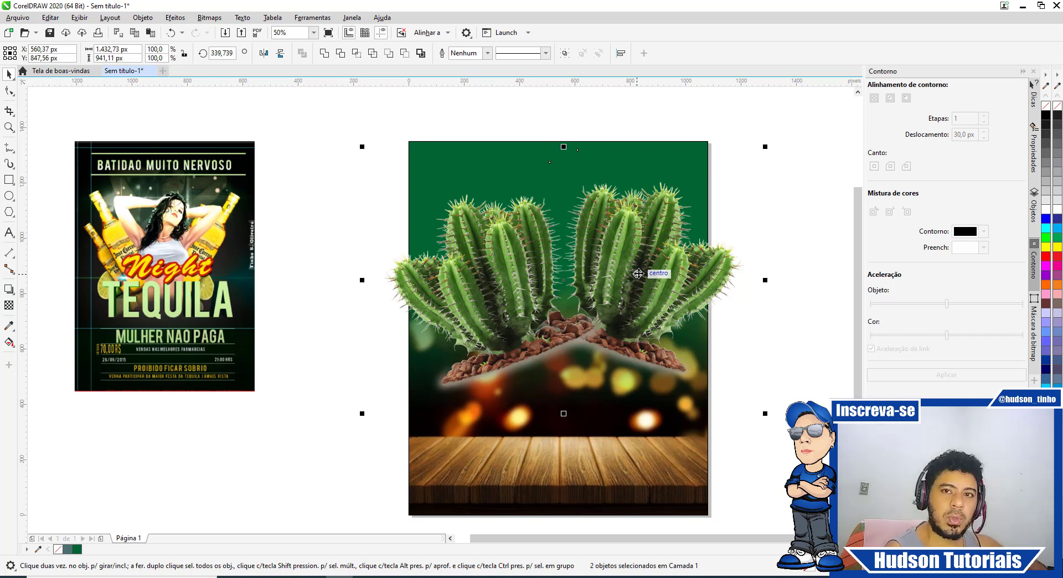
{"action": "key", "text": "ctrl+g"}
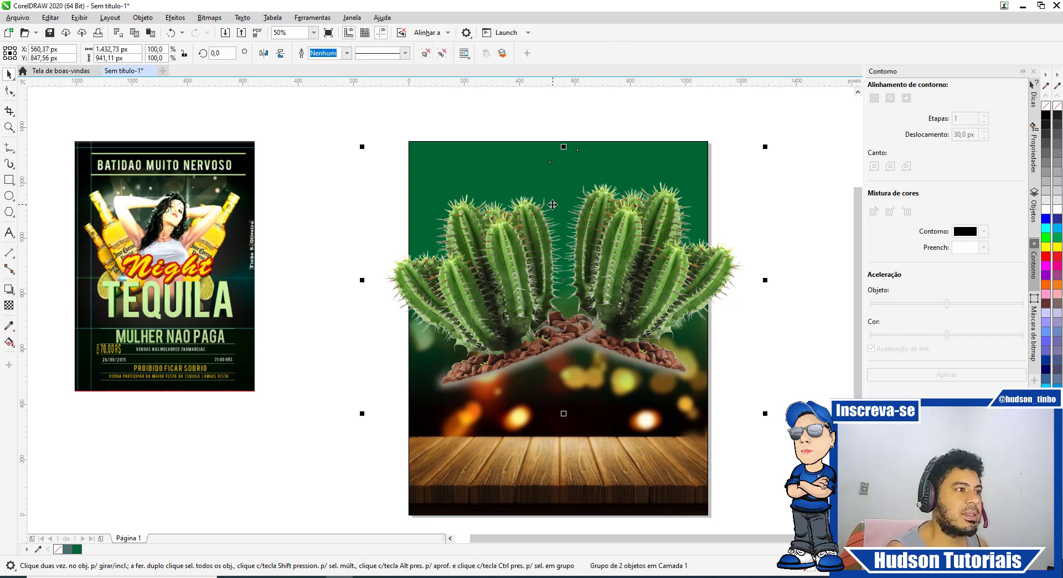
{"action": "left_click", "coordinate": [9, 111]}
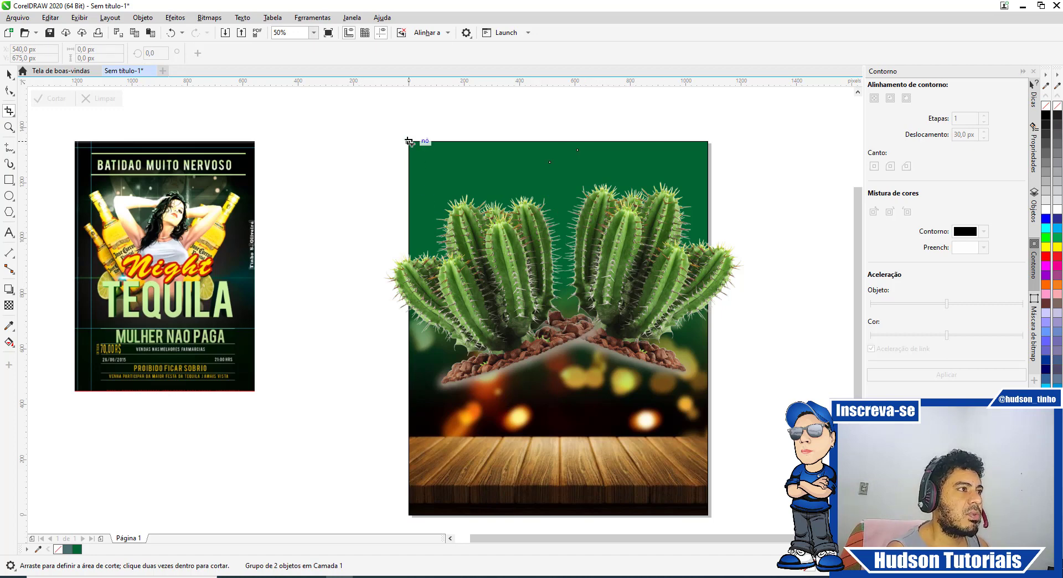
{"action": "left_click_drag", "start_coordinate": [409, 142], "coordinate": [708, 431]}
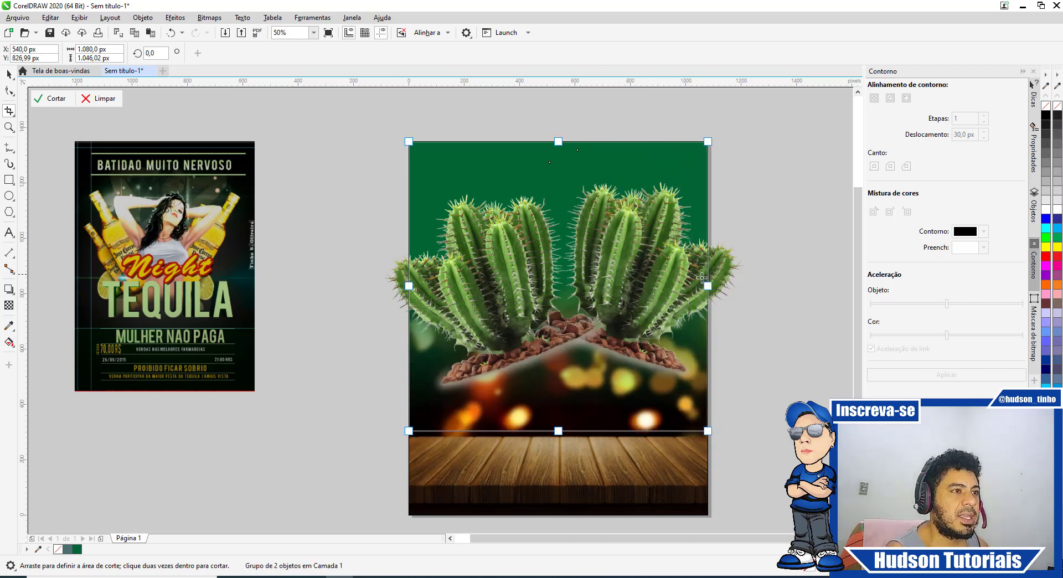
{"action": "double_click", "coordinate": [589, 246]}
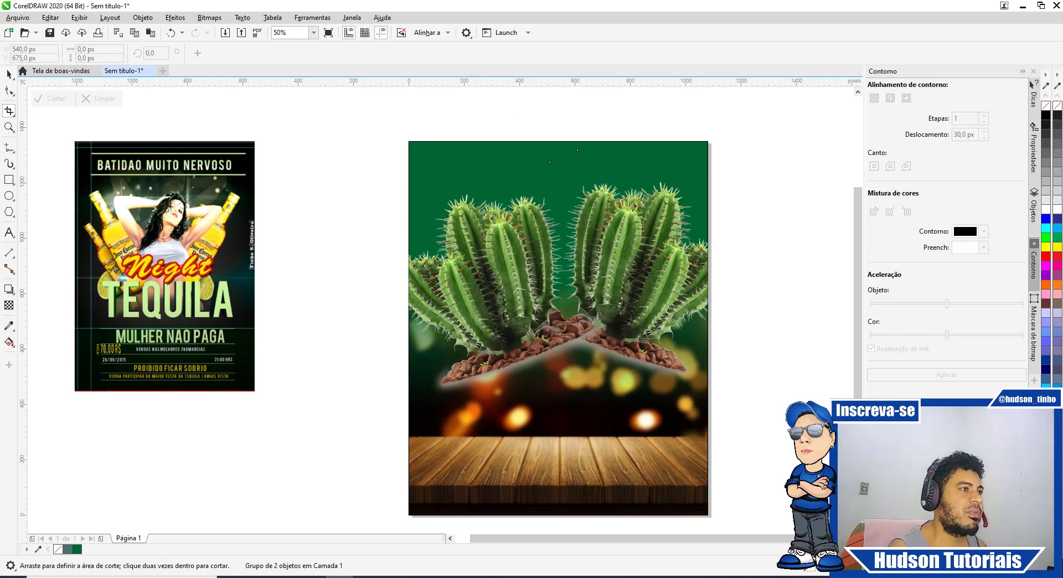
{"action": "left_click", "coordinate": [8, 75]}
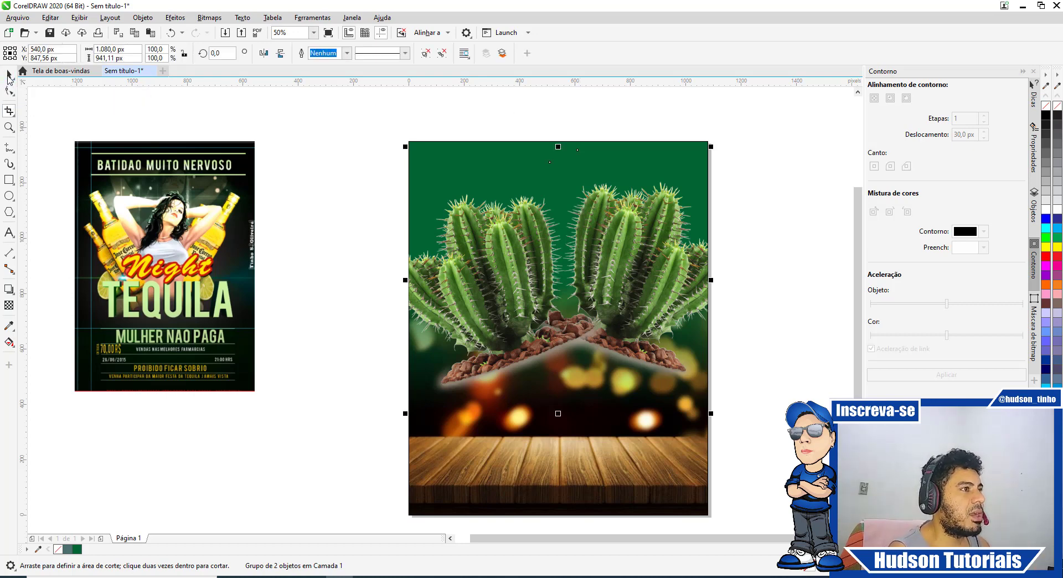
{"action": "left_click", "coordinate": [330, 124]}
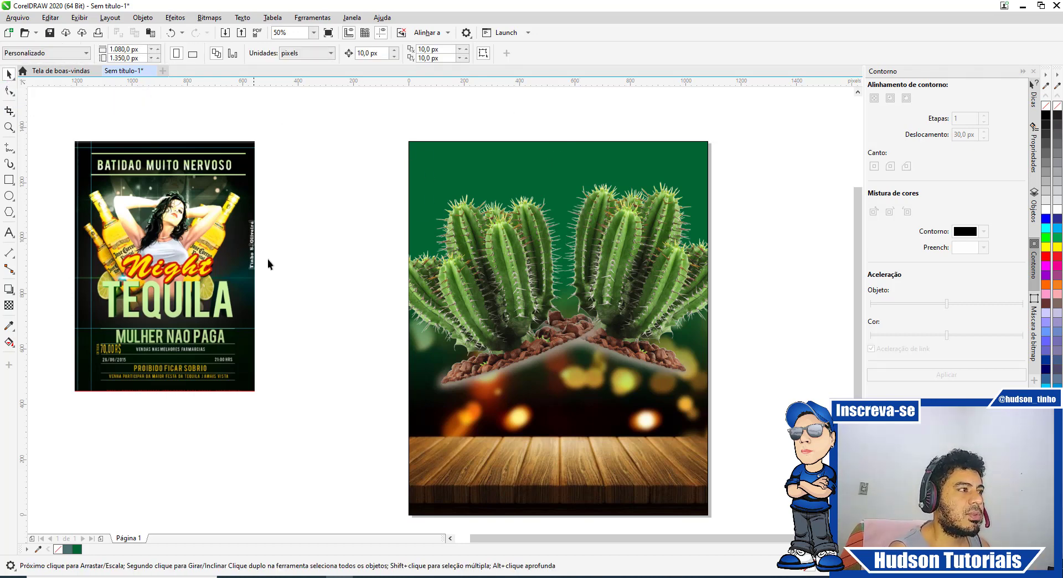
Step: Import the woman image 1678 and scale it to about 650 × 1266 px in front of the cacti, resting on the page's bottom edge
{"action": "right_click", "coordinate": [322, 182]}
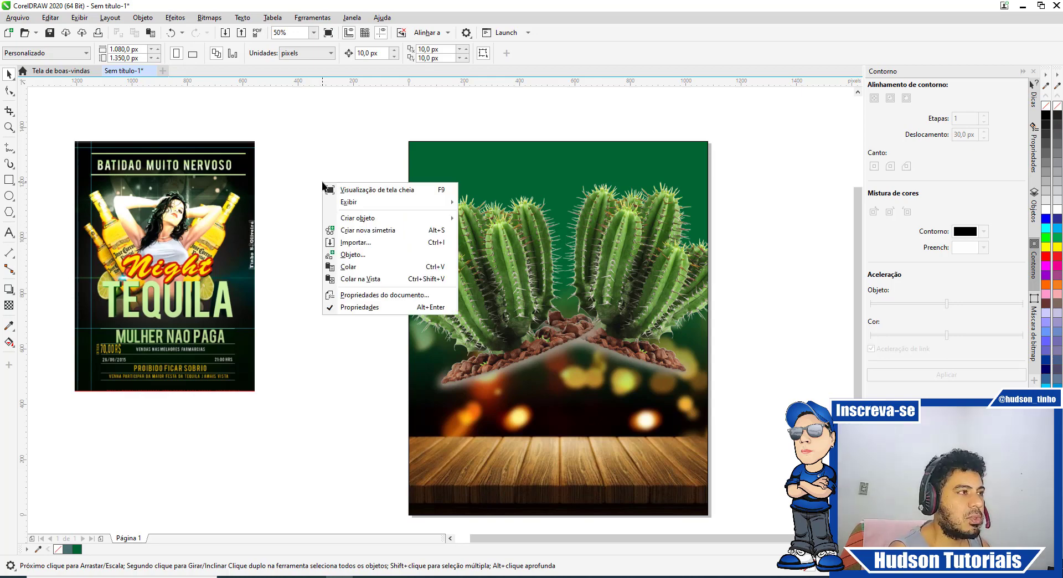
{"action": "left_click", "coordinate": [376, 246]}
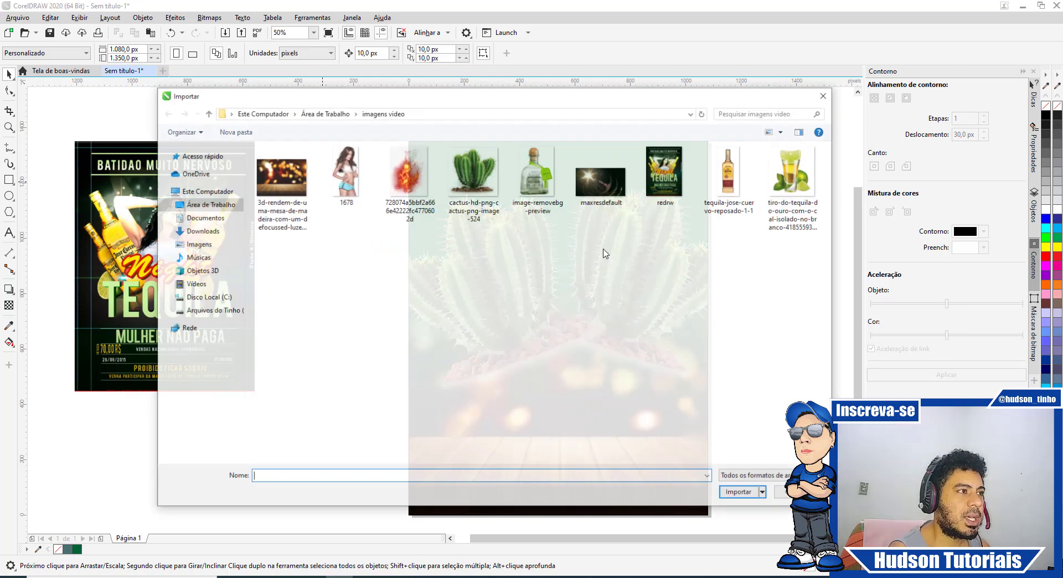
{"action": "left_click", "coordinate": [345, 169]}
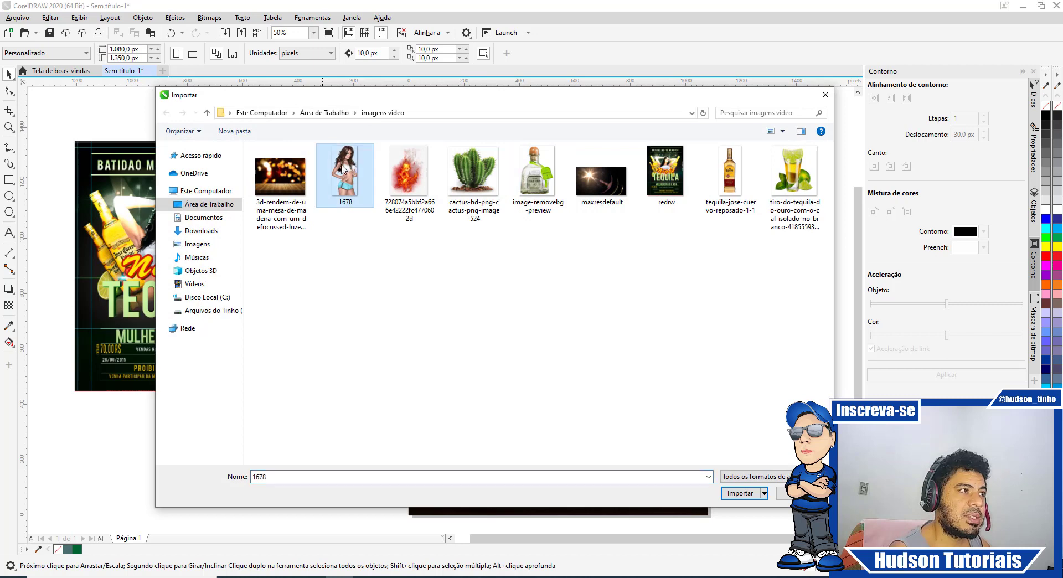
{"action": "left_click", "coordinate": [732, 495]}
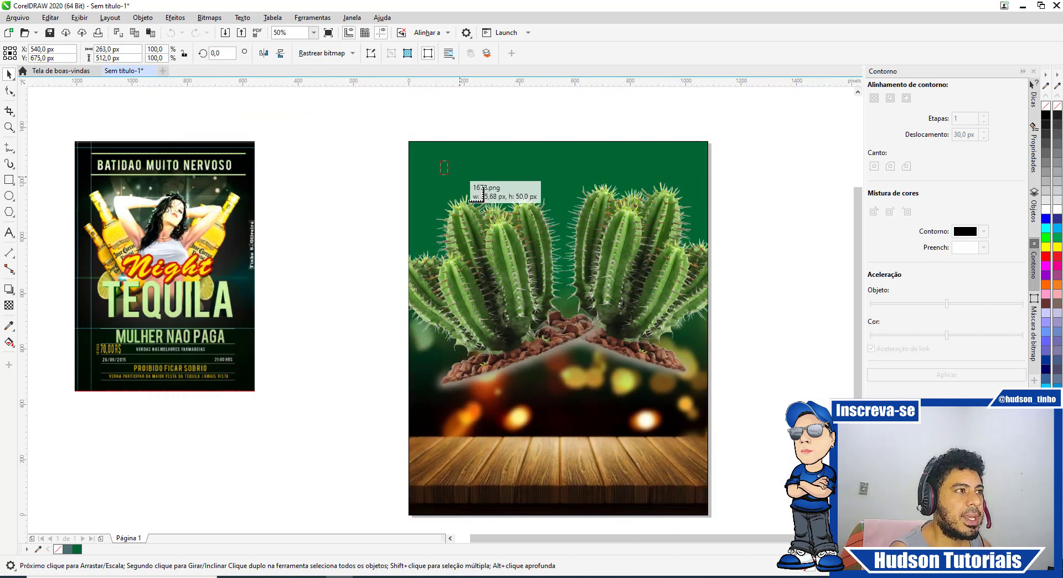
{"action": "left_click_drag", "start_coordinate": [476, 197], "coordinate": [770, 515]}
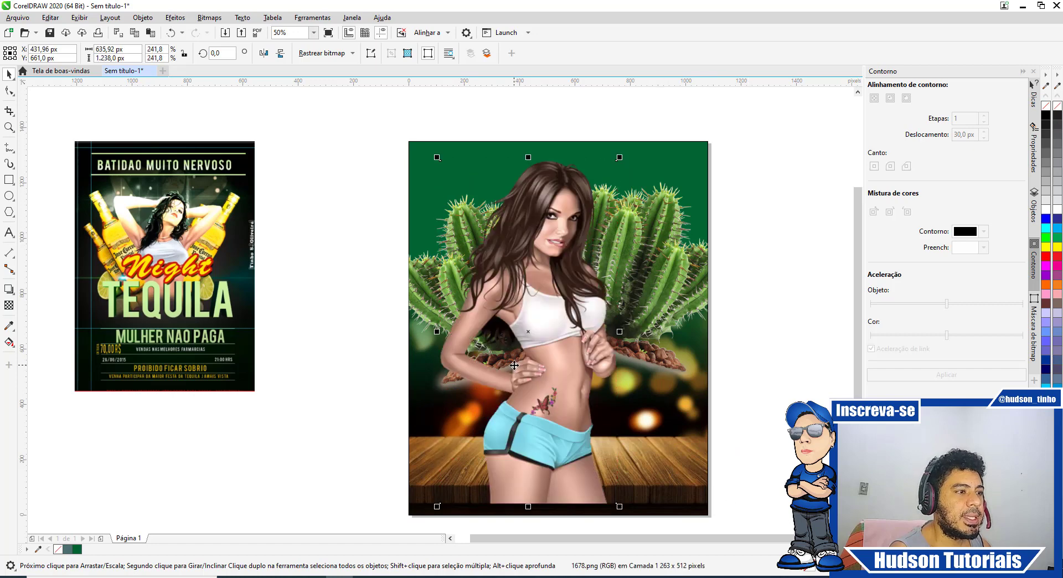
{"action": "left_click_drag", "start_coordinate": [514, 365], "coordinate": [512, 374]}
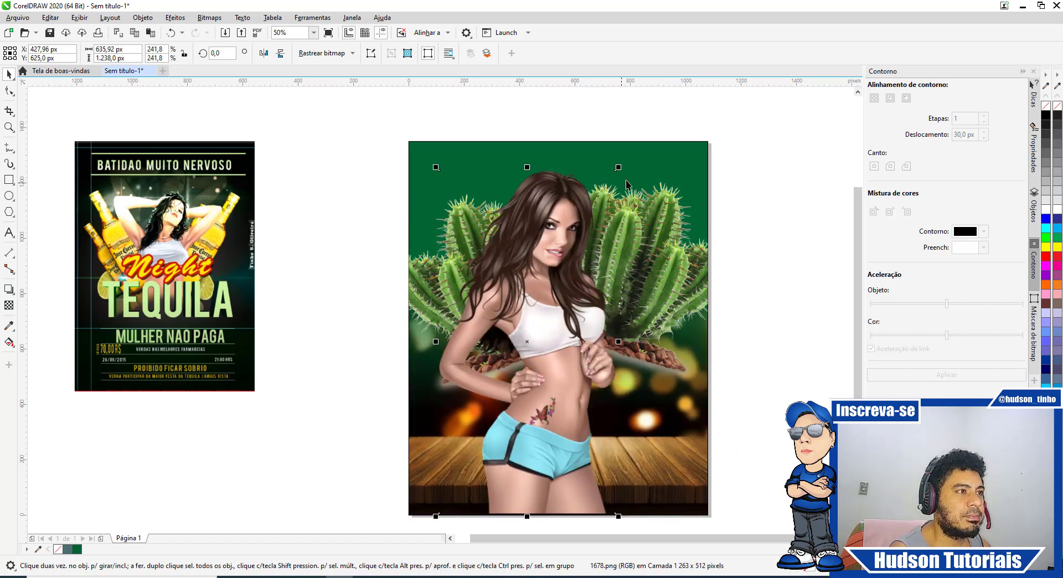
{"action": "left_click_drag", "start_coordinate": [618, 168], "coordinate": [622, 160]}
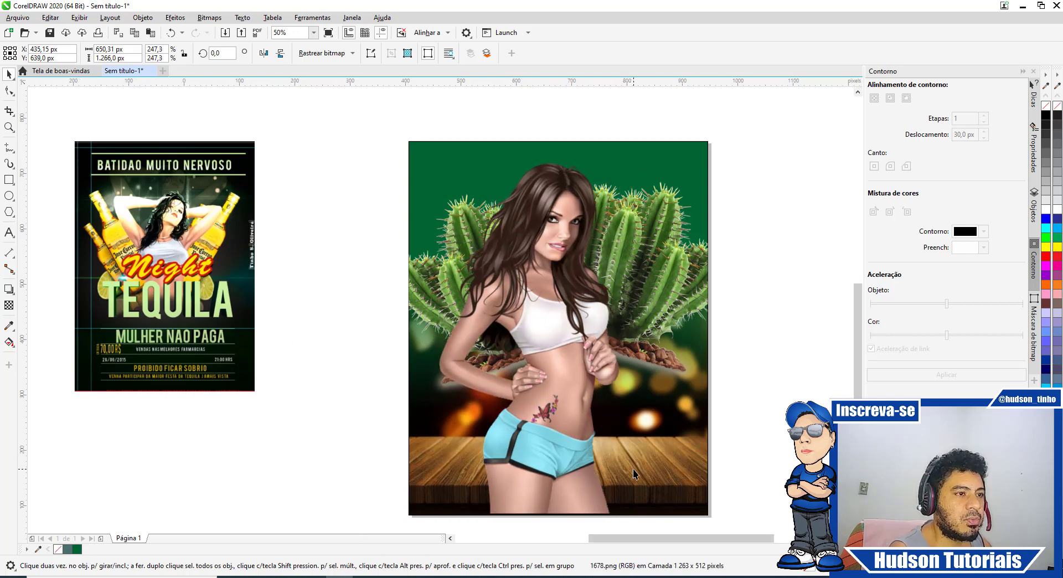
Step: Move the woman image down to X 434.15 px, Y 633 px so its lower edge reaches the page's bottom edge
{"action": "scroll", "coordinate": [633, 470], "scroll_direction": "up", "scroll_amount": 1}
{"action": "left_click_drag", "start_coordinate": [854, 313], "coordinate": [853, 331]}
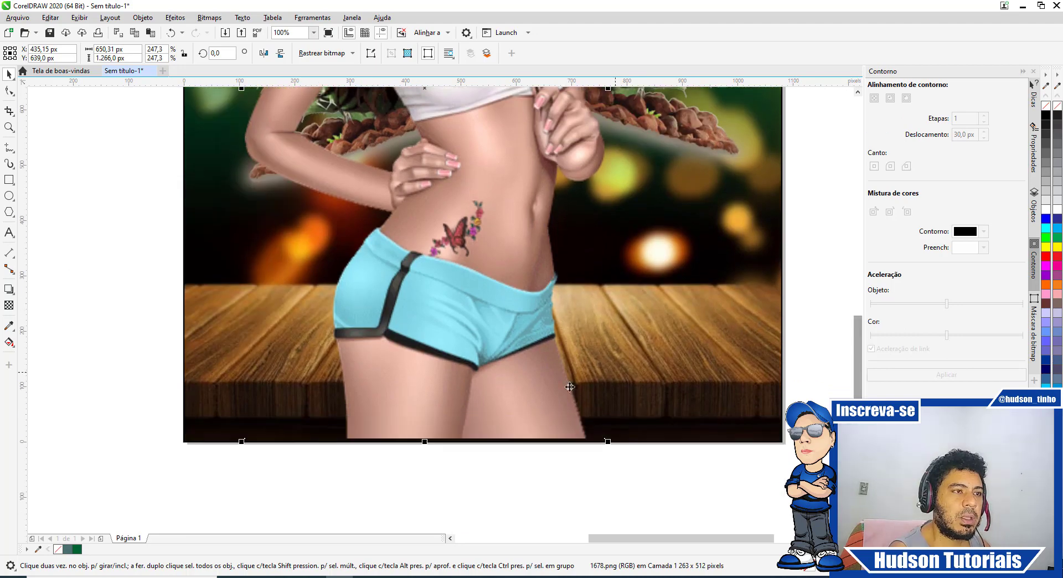
{"action": "scroll", "coordinate": [501, 435], "scroll_direction": "up", "scroll_amount": 2}
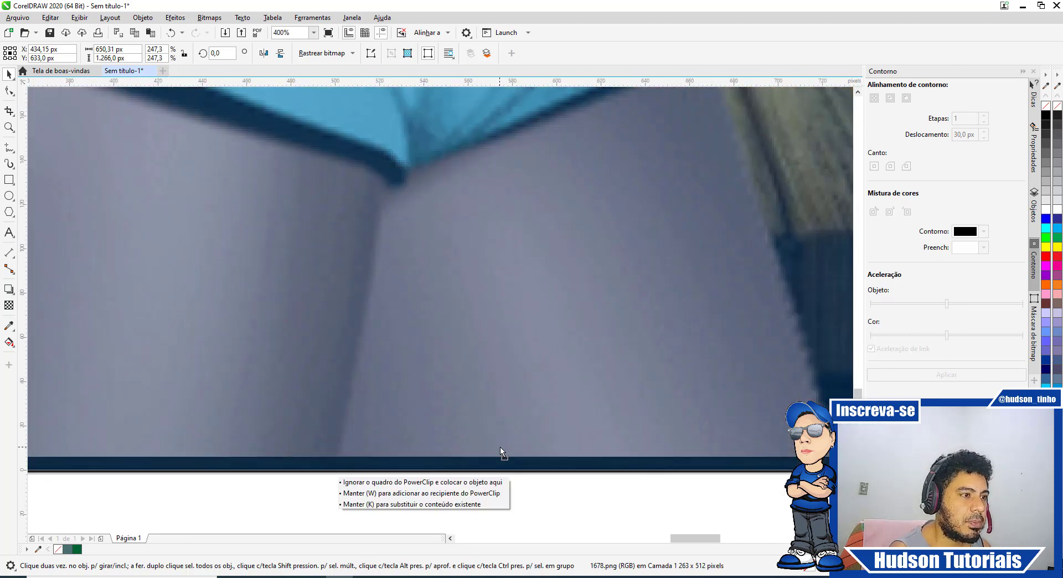
{"action": "scroll", "coordinate": [500, 442], "scroll_direction": "down", "scroll_amount": 3}
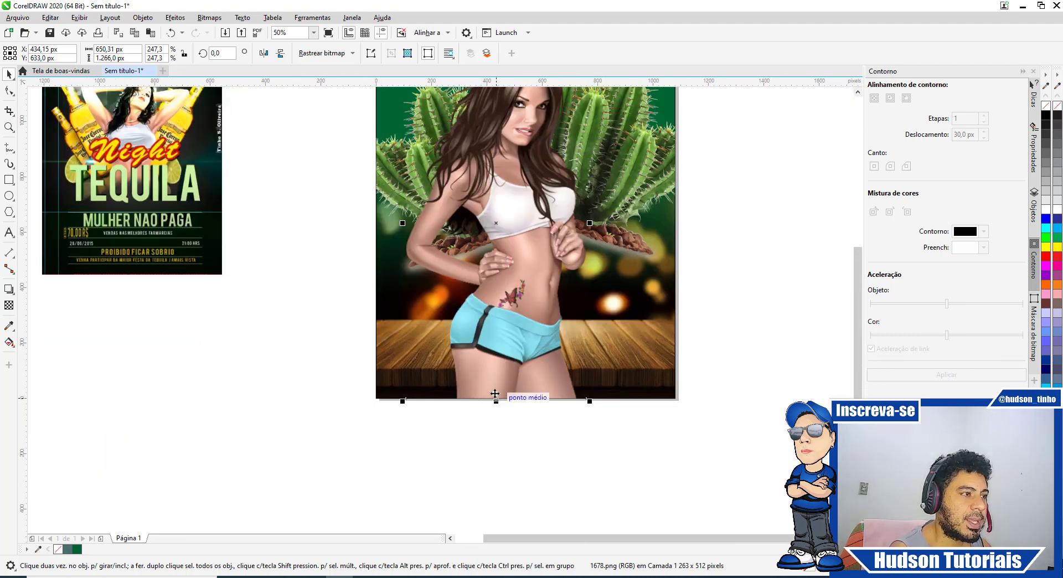
{"action": "scroll", "coordinate": [489, 399], "scroll_direction": "up", "scroll_amount": 1}
{"action": "scroll", "coordinate": [455, 355], "scroll_direction": "down", "scroll_amount": 2}
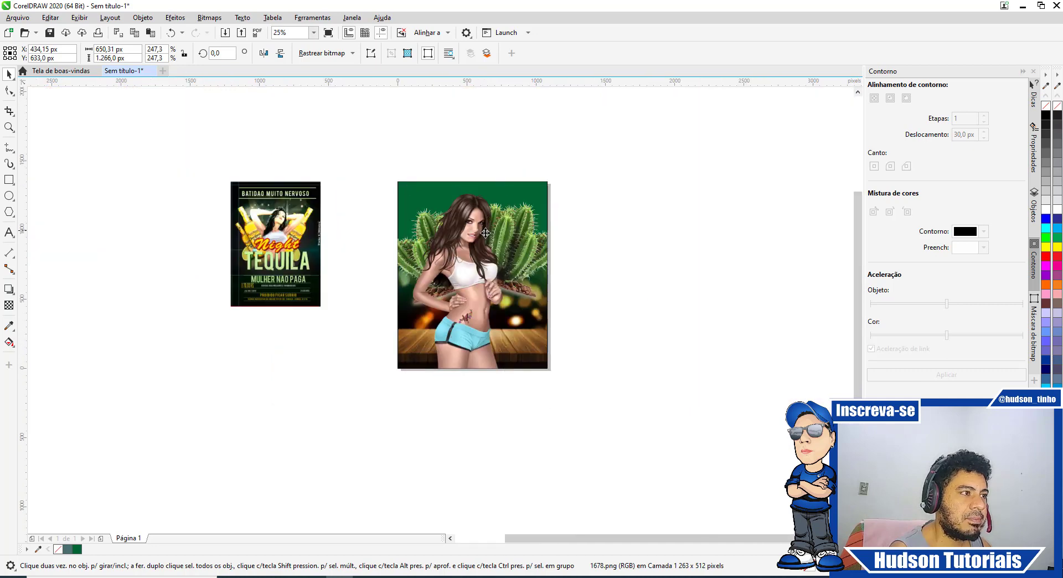
Step: Fade out the woman's legs below the shorts with a downward linear gradient transparency ending over the tabletop
{"action": "scroll", "coordinate": [485, 231], "scroll_direction": "up", "scroll_amount": 1}
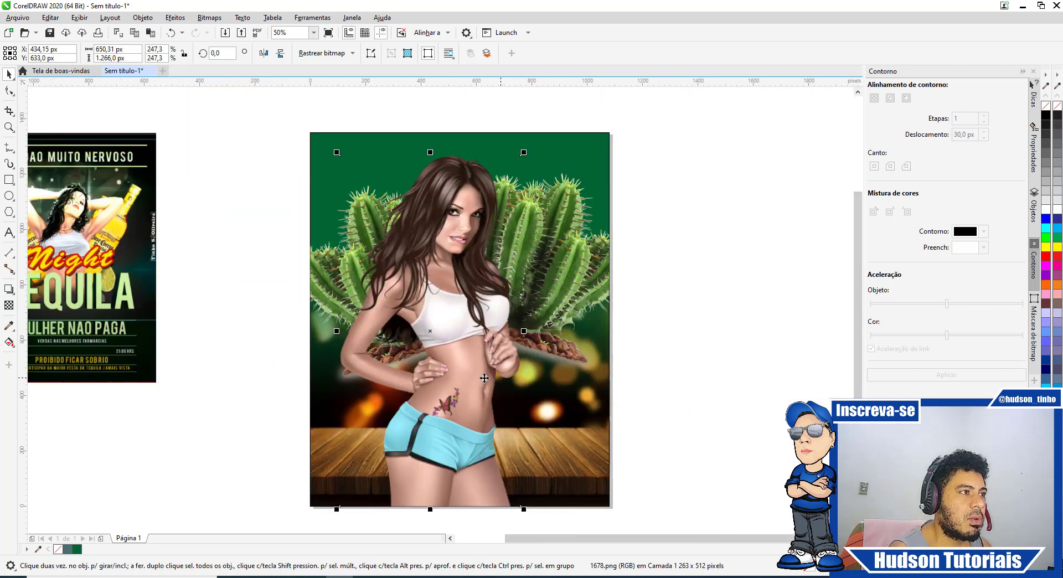
{"action": "left_click", "coordinate": [8, 305]}
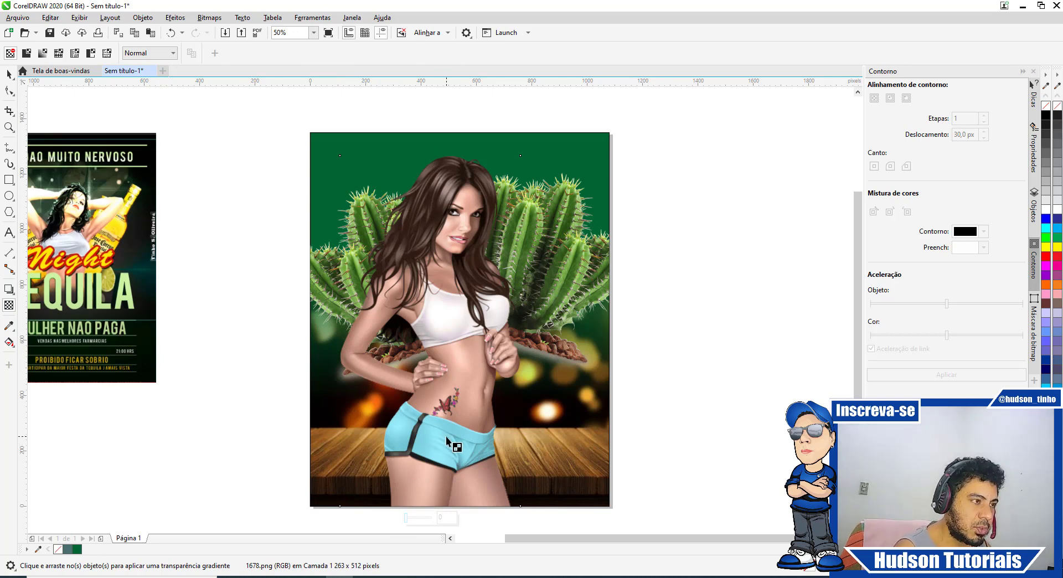
{"action": "left_click_drag", "start_coordinate": [447, 436], "coordinate": [448, 473]}
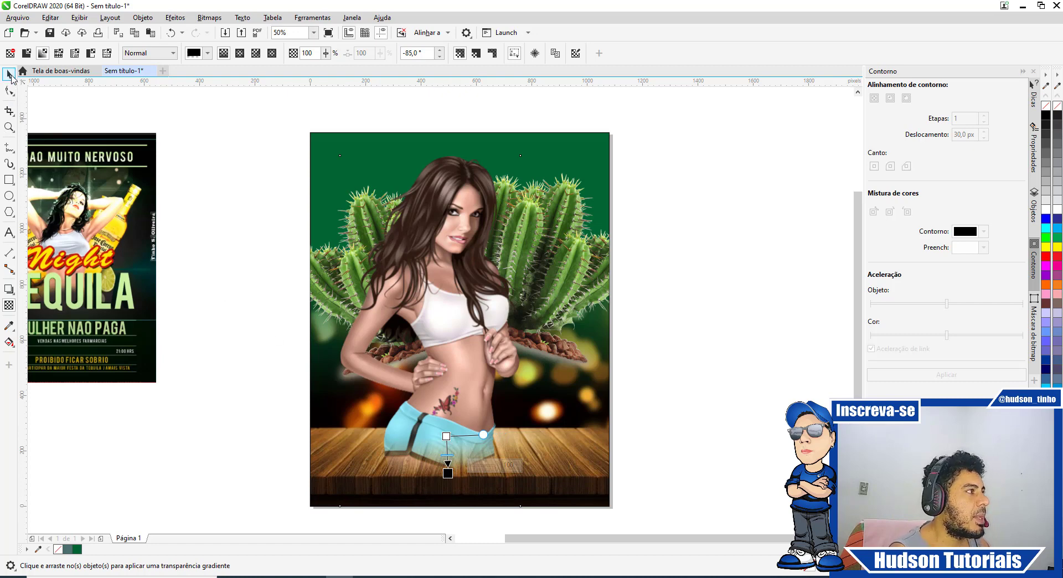
{"action": "left_click", "coordinate": [10, 74]}
{"action": "left_click", "coordinate": [216, 110]}
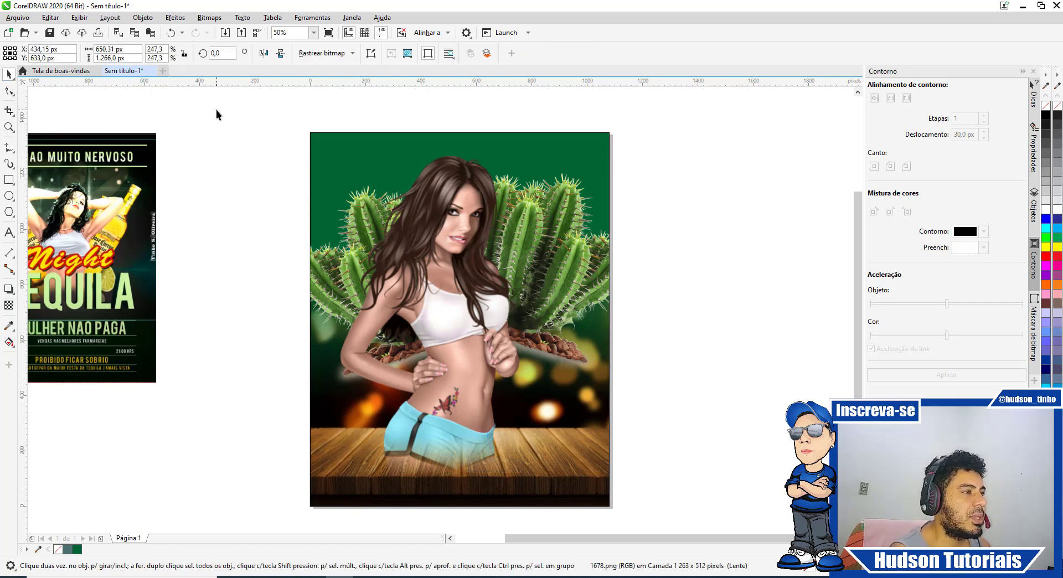
Step: Import the tequila bottle image-removebg-preview and place it about 450 × 642 px on the table, overlapping the woman's left side
{"action": "right_click", "coordinate": [268, 135]}
{"action": "left_click", "coordinate": [294, 199]}
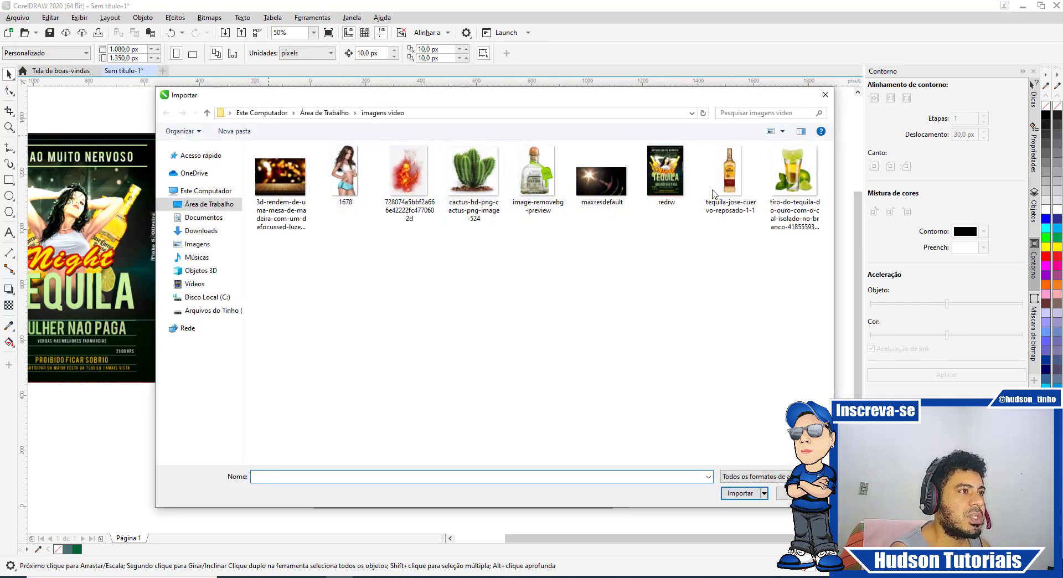
{"action": "left_click", "coordinate": [542, 188]}
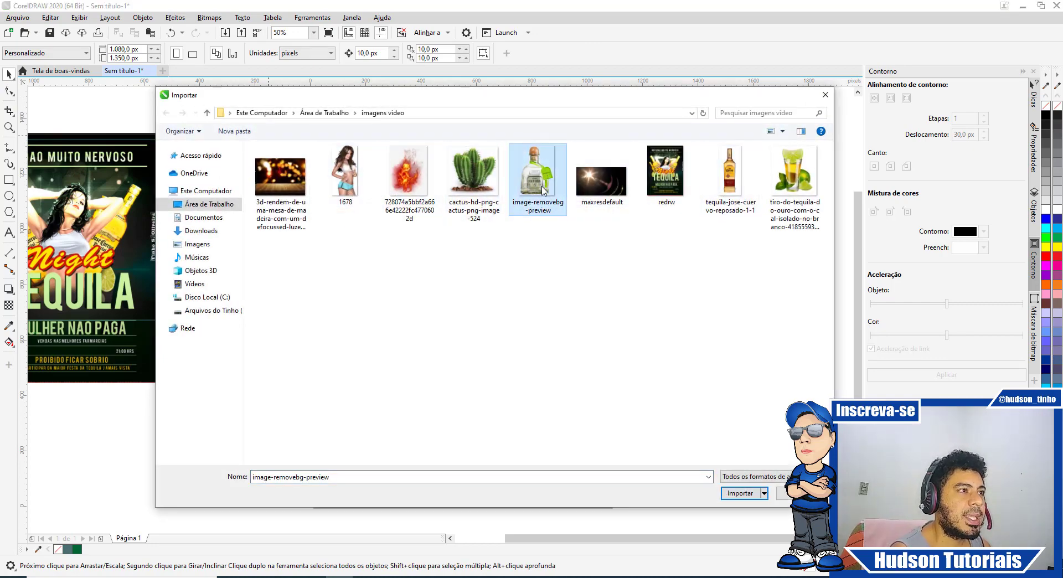
{"action": "left_click", "coordinate": [740, 493]}
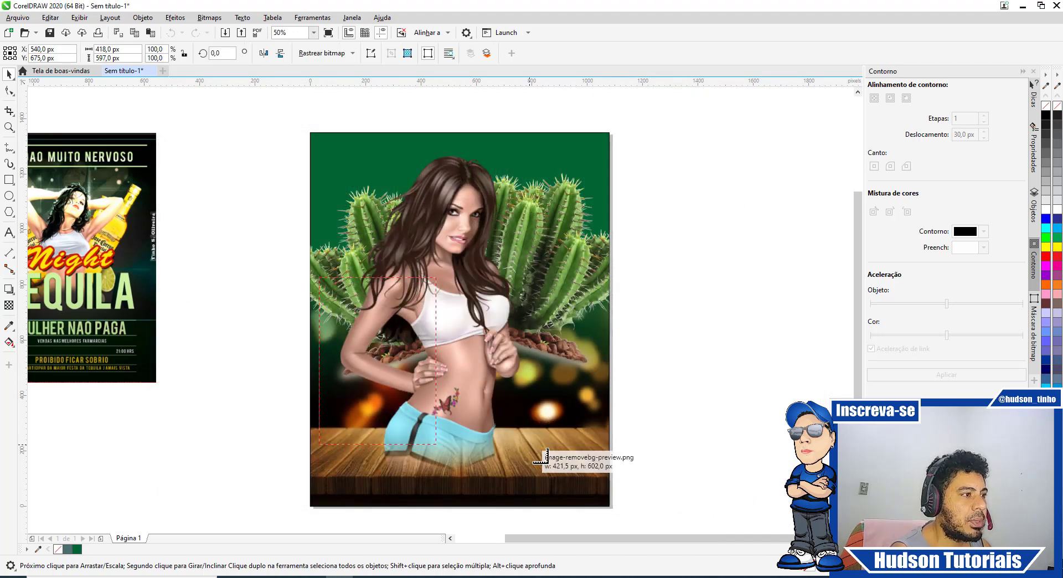
{"action": "left_click_drag", "start_coordinate": [327, 288], "coordinate": [457, 472]}
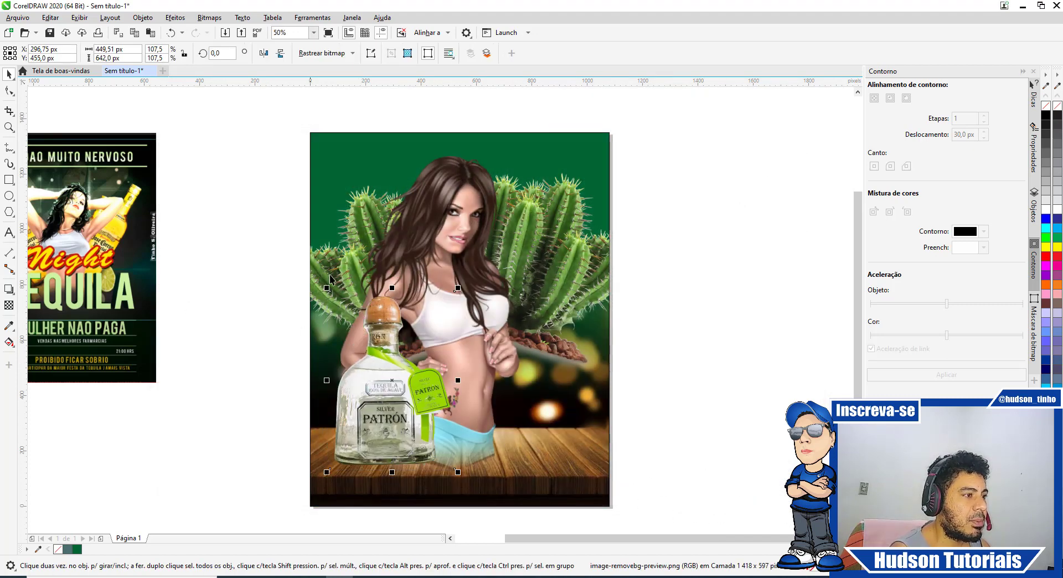
Step: Enlarge the bottle to about 556 × 794 px and position it on the table's left half at about X 324, Y 505 px
{"action": "left_click_drag", "start_coordinate": [458, 288], "coordinate": [483, 246]}
{"action": "mouse_move", "coordinate": [404, 298]}
{"action": "left_mouse_down"}
{"action": "mouse_move", "coordinate": [394, 303]}
{"action": "mouse_move", "coordinate": [411, 299]}
{"action": "left_mouse_up"}
{"action": "left_click_drag", "start_coordinate": [355, 375], "coordinate": [356, 375]}
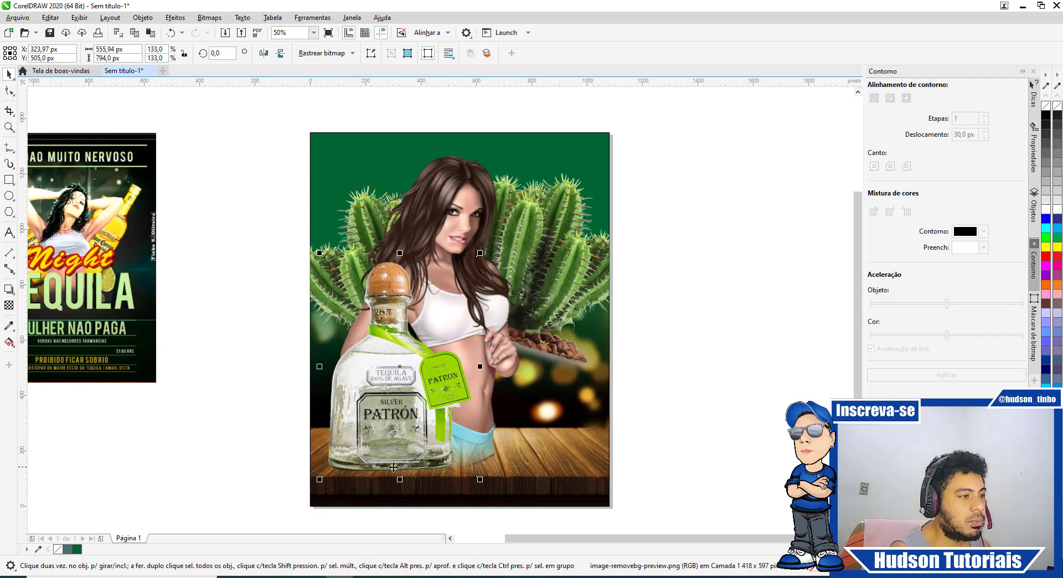
Step: Draw an ellipse about 460 × 58 px under the bottle's base, fill it black and remove its outline
{"action": "left_click", "coordinate": [8, 199]}
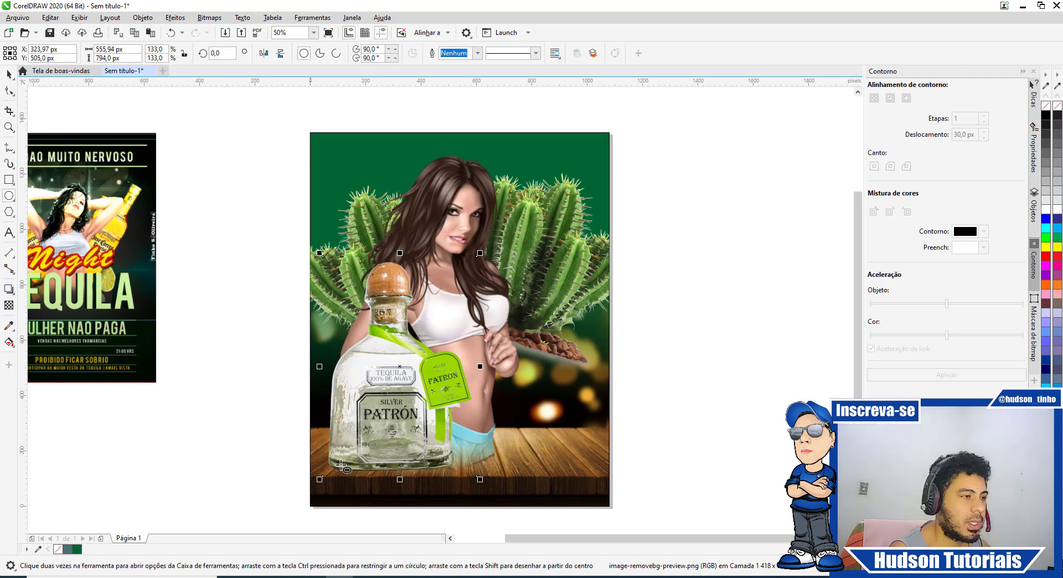
{"action": "scroll", "coordinate": [344, 464], "scroll_direction": "up", "scroll_amount": 1}
{"action": "left_click_drag", "start_coordinate": [304, 444], "coordinate": [562, 478]}
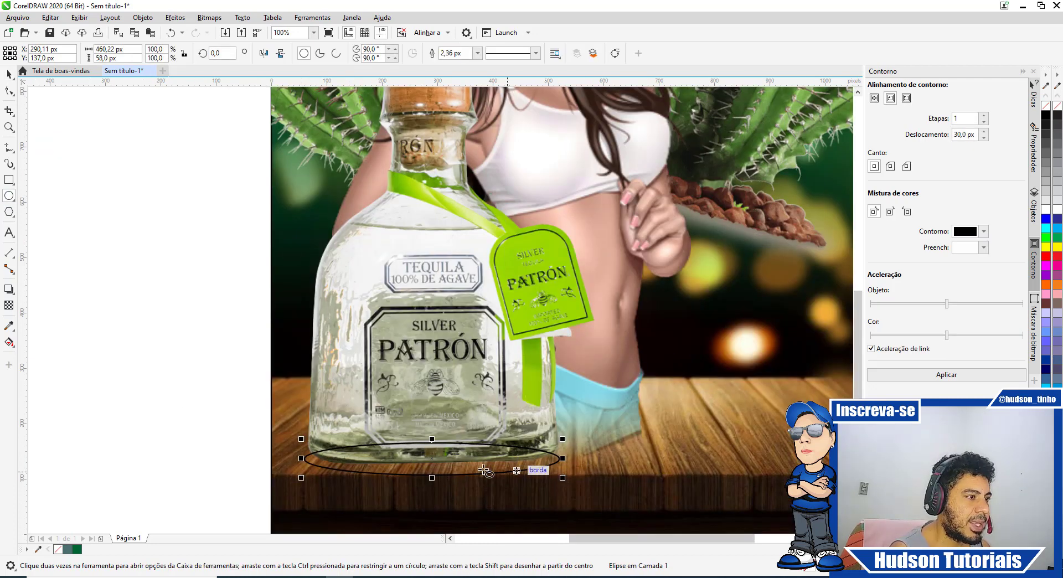
{"action": "left_click", "coordinate": [1044, 117]}
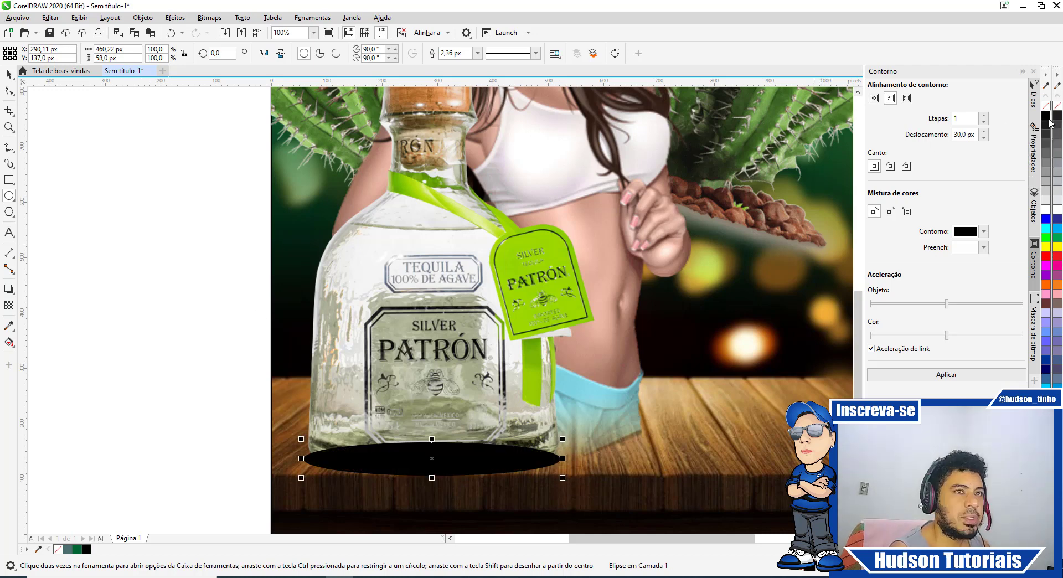
{"action": "right_click", "coordinate": [1047, 105]}
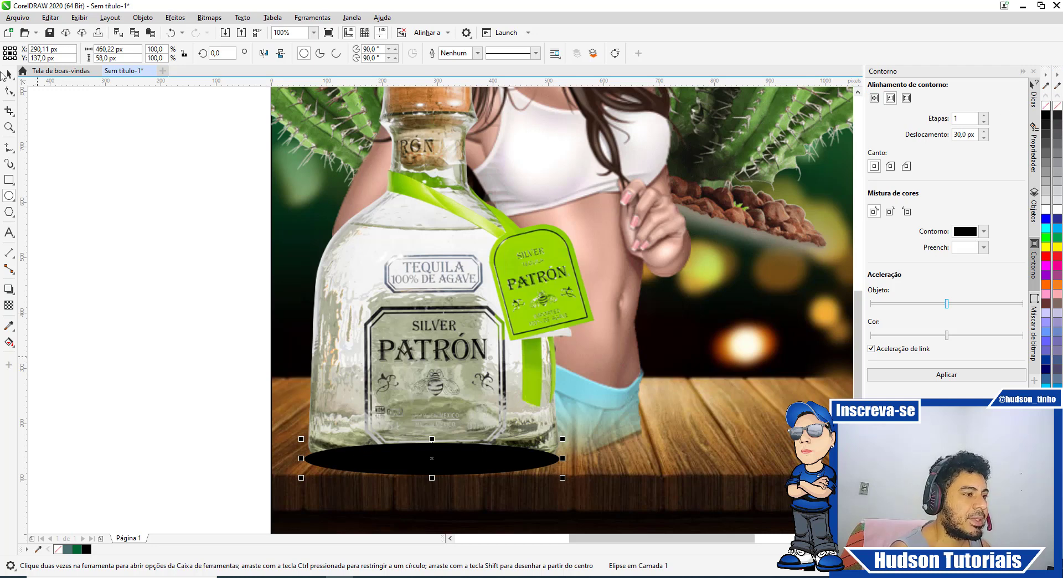
Step: Convert the black ellipse to a 24-bit RGB bitmap with anti-aliasing and a transparent background
{"action": "left_click", "coordinate": [9, 74]}
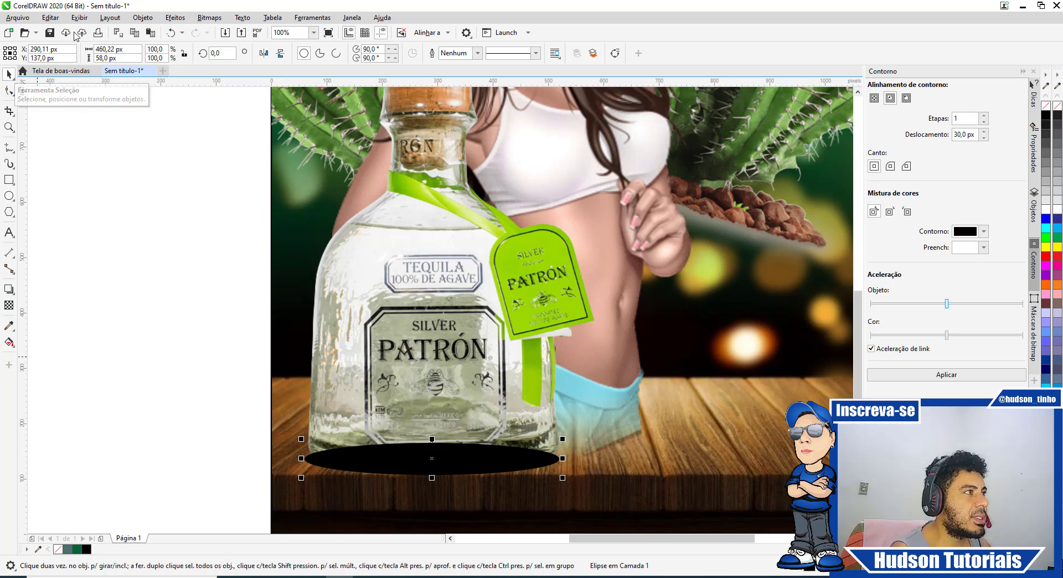
{"action": "left_click", "coordinate": [211, 18]}
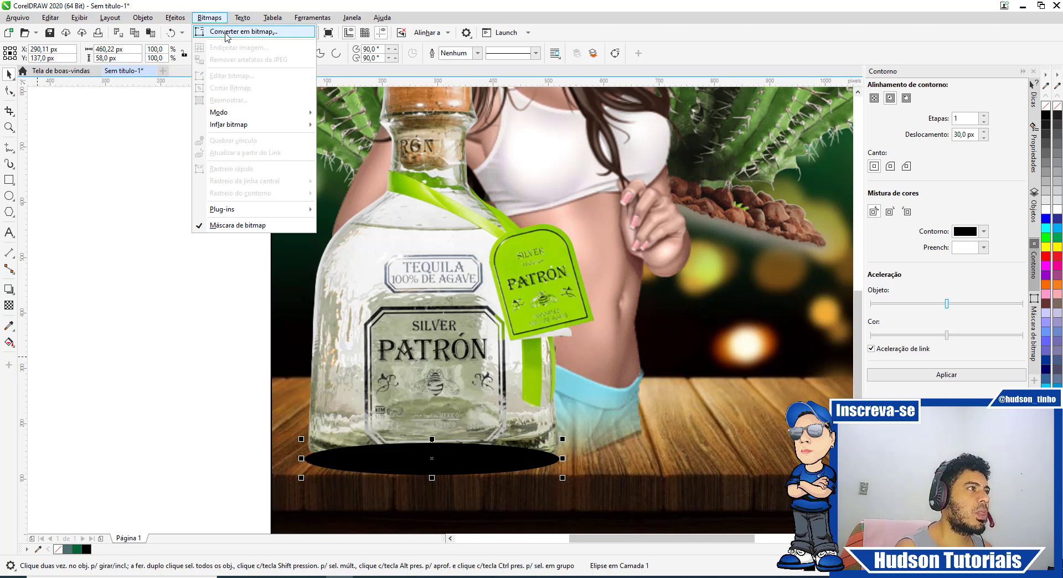
{"action": "left_click", "coordinate": [226, 32]}
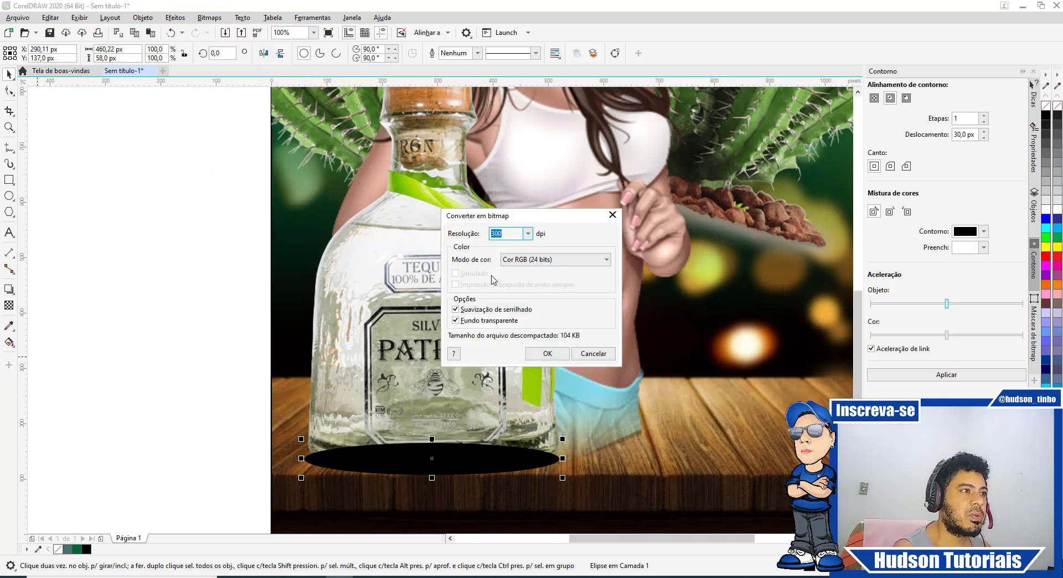
{"action": "left_click", "coordinate": [547, 354]}
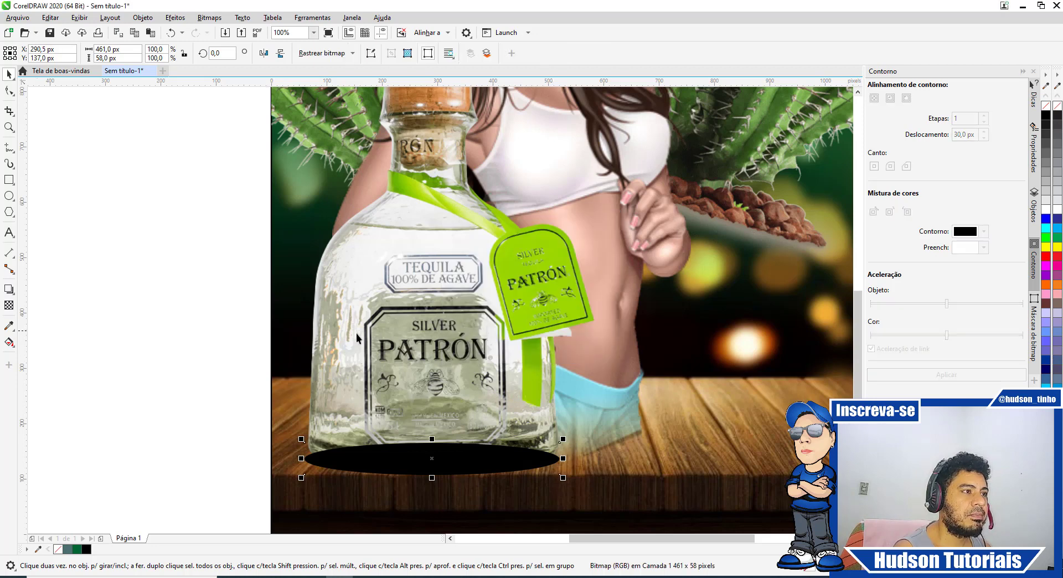
{"action": "left_click", "coordinate": [172, 18]}
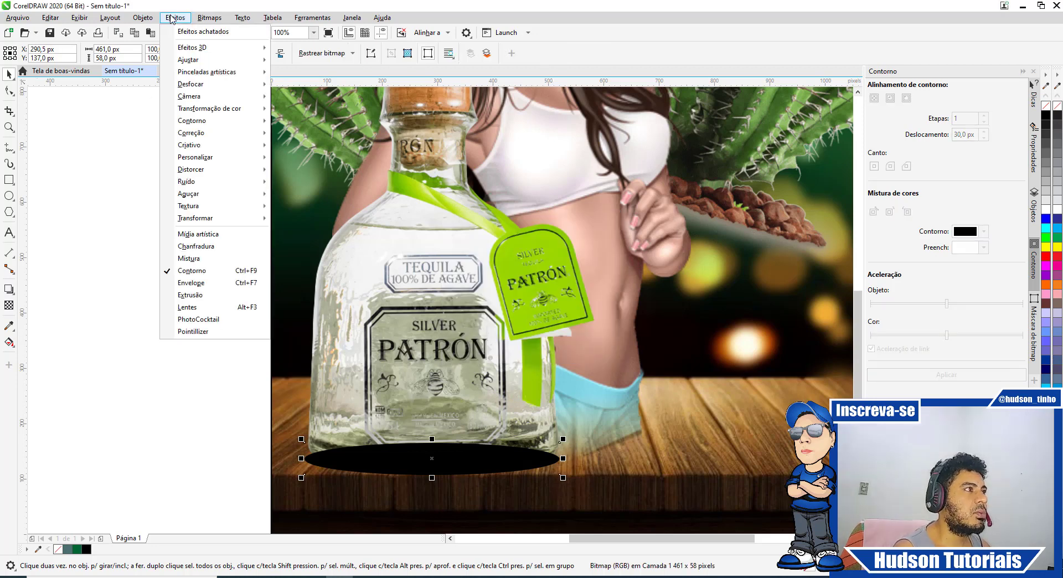
{"action": "mouse_move", "coordinate": [195, 87]}
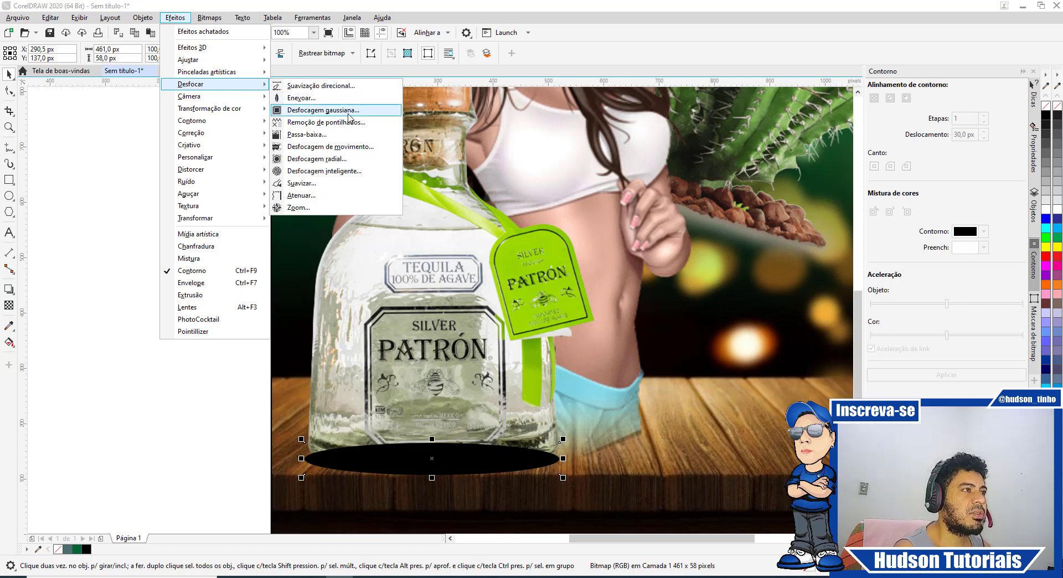
{"action": "left_click", "coordinate": [593, 4]}
{"action": "left_click", "coordinate": [221, 18]}
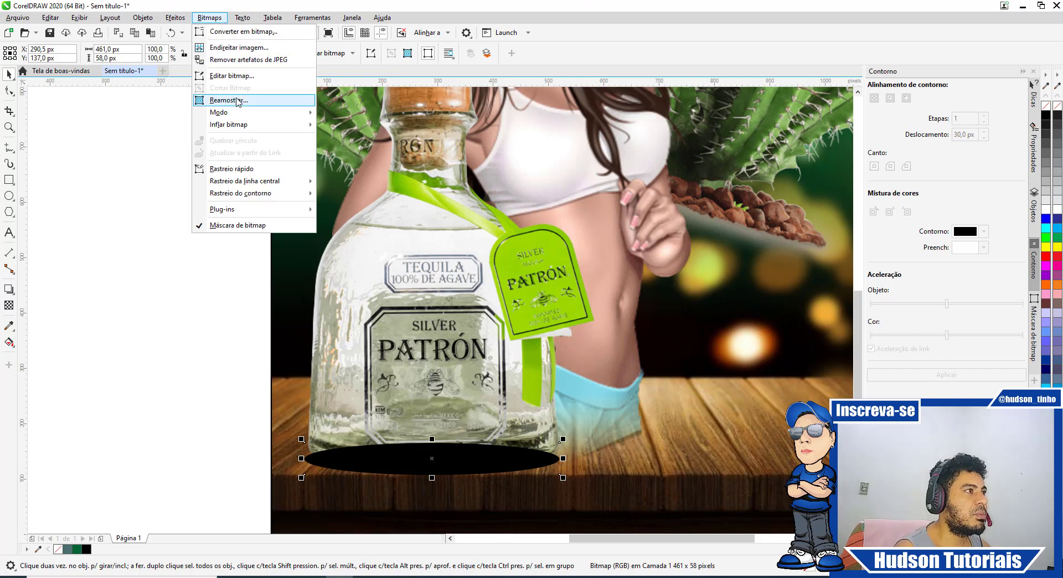
{"action": "left_click", "coordinate": [175, 18]}
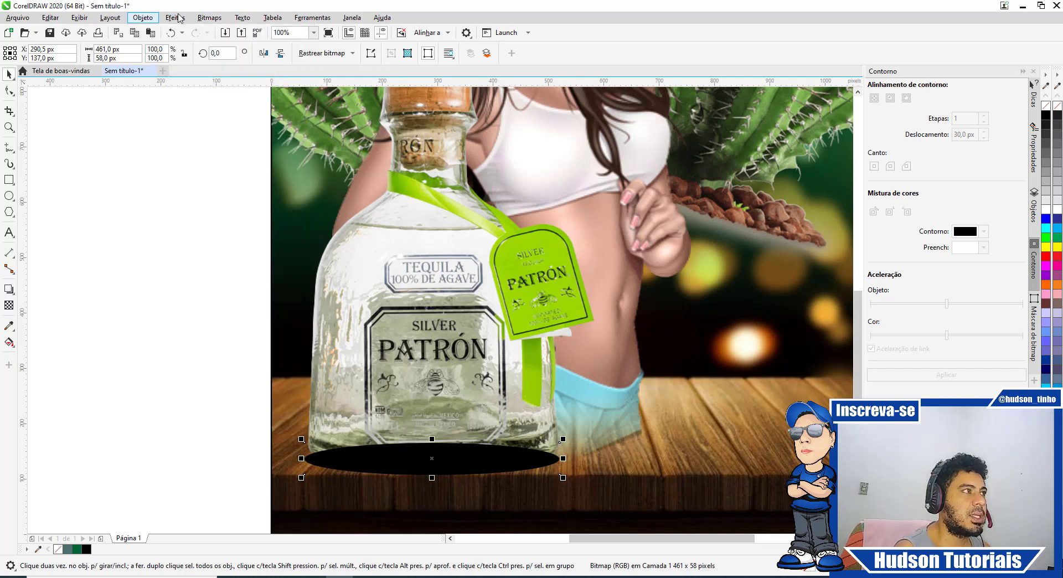
{"action": "left_click", "coordinate": [176, 18]}
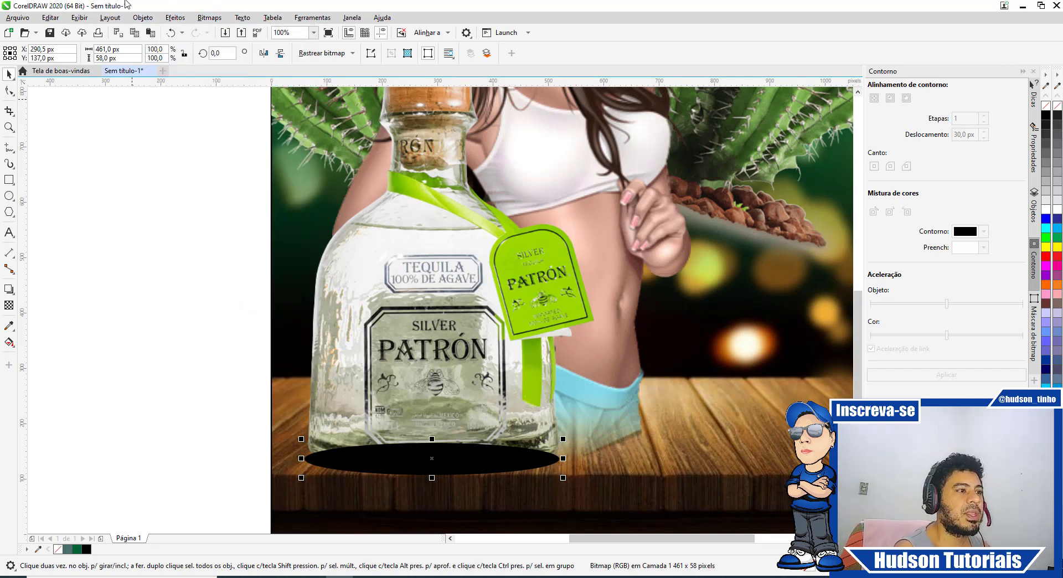
Step: Soften the black ellipse into a shadow with a Gaussian blur of about 9.3 pixels radius
{"action": "left_click", "coordinate": [176, 17]}
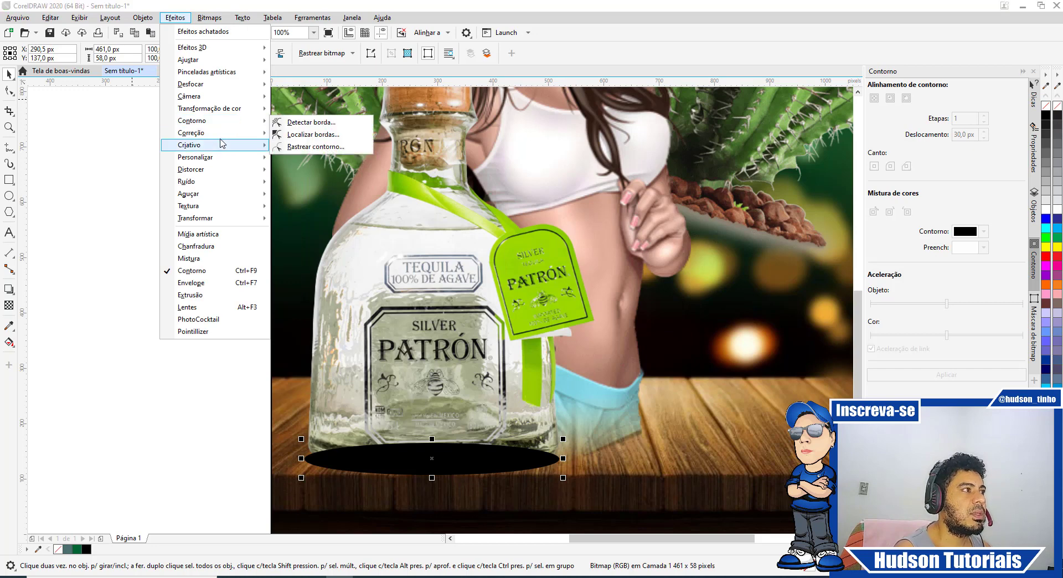
{"action": "mouse_move", "coordinate": [208, 87]}
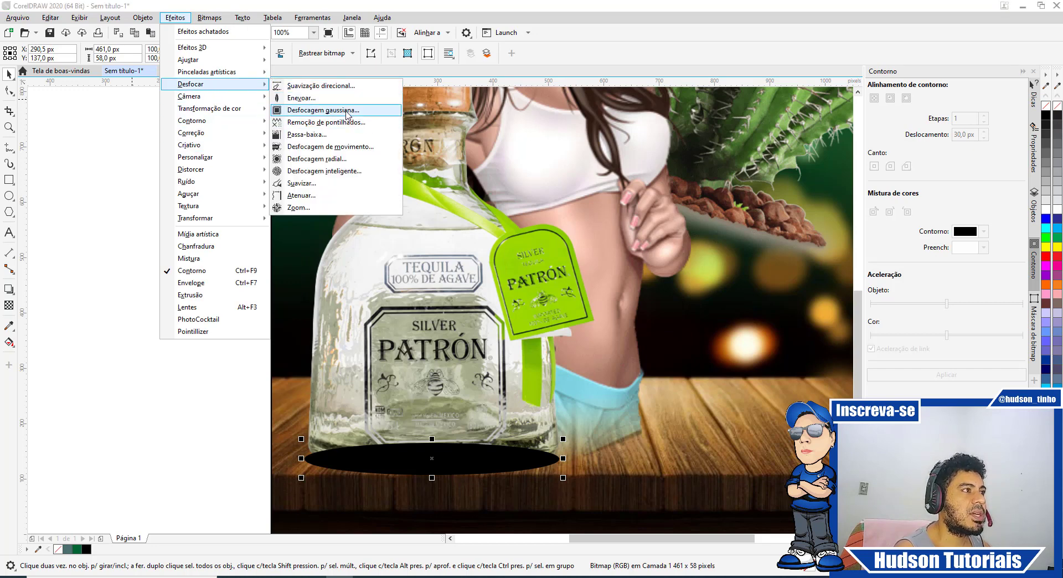
{"action": "left_click", "coordinate": [347, 115]}
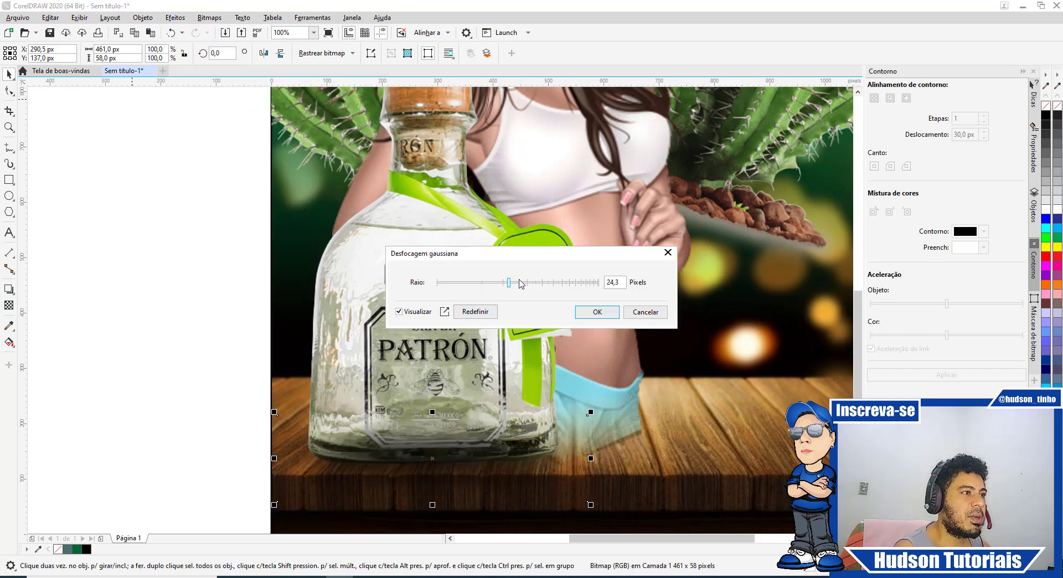
{"action": "left_click_drag", "start_coordinate": [488, 285], "coordinate": [480, 285]}
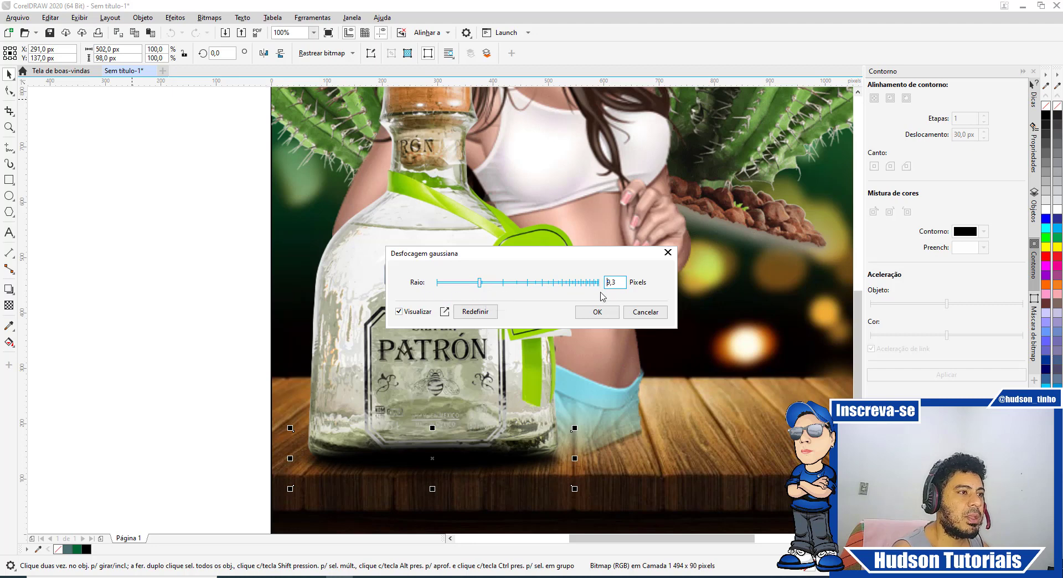
{"action": "left_click", "coordinate": [597, 311]}
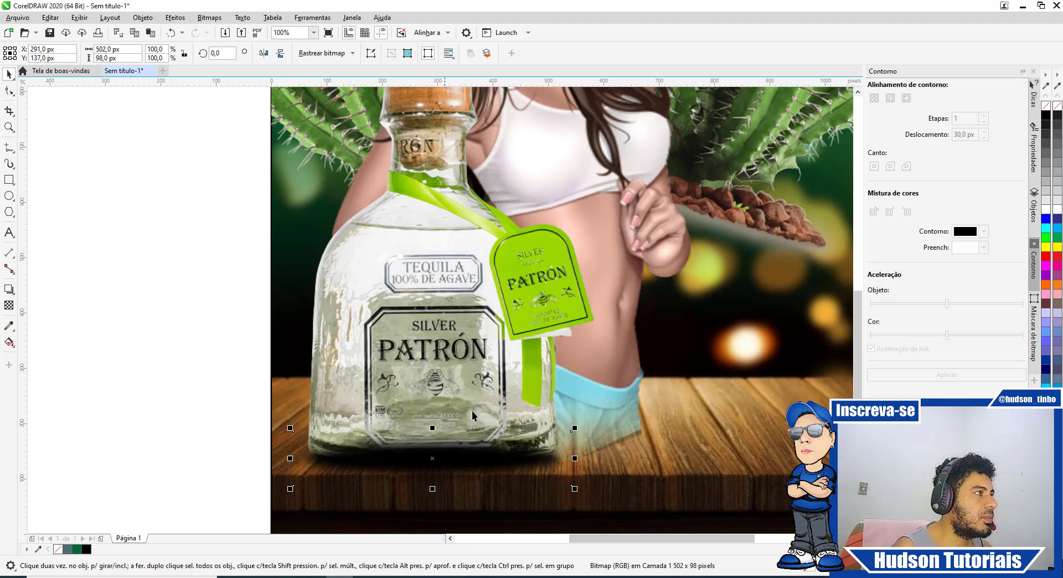
Step: Order the blurred shadow directly in front of the woman image so that it lies behind the bottle
{"action": "right_click", "coordinate": [471, 465]}
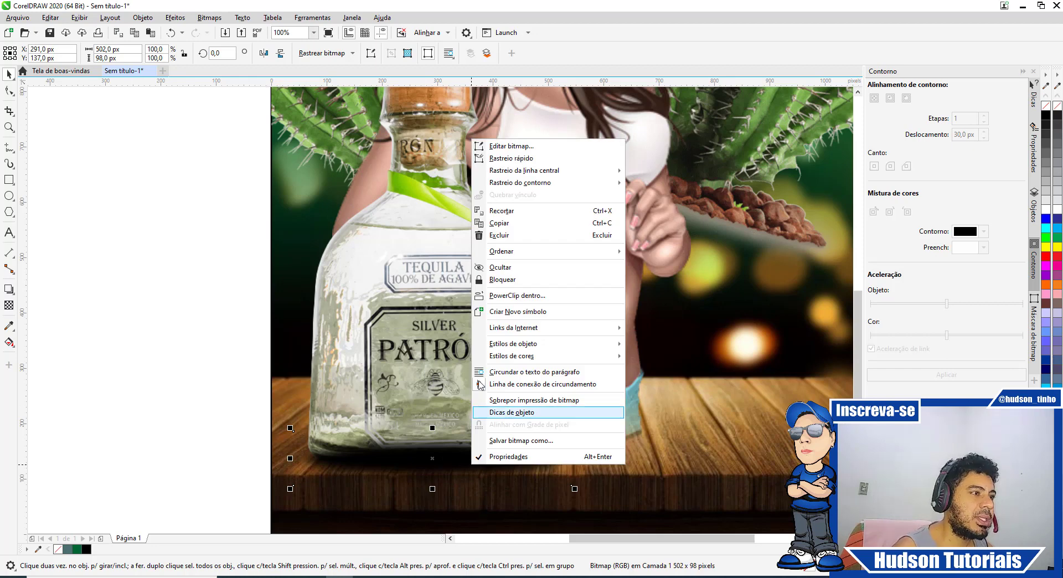
{"action": "mouse_move", "coordinate": [504, 254]}
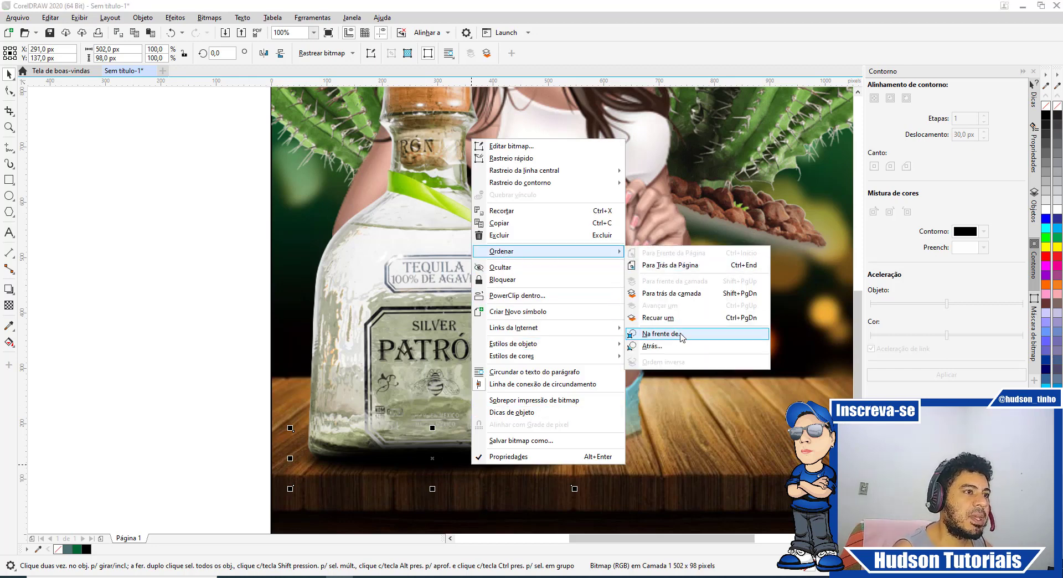
{"action": "left_click", "coordinate": [662, 333]}
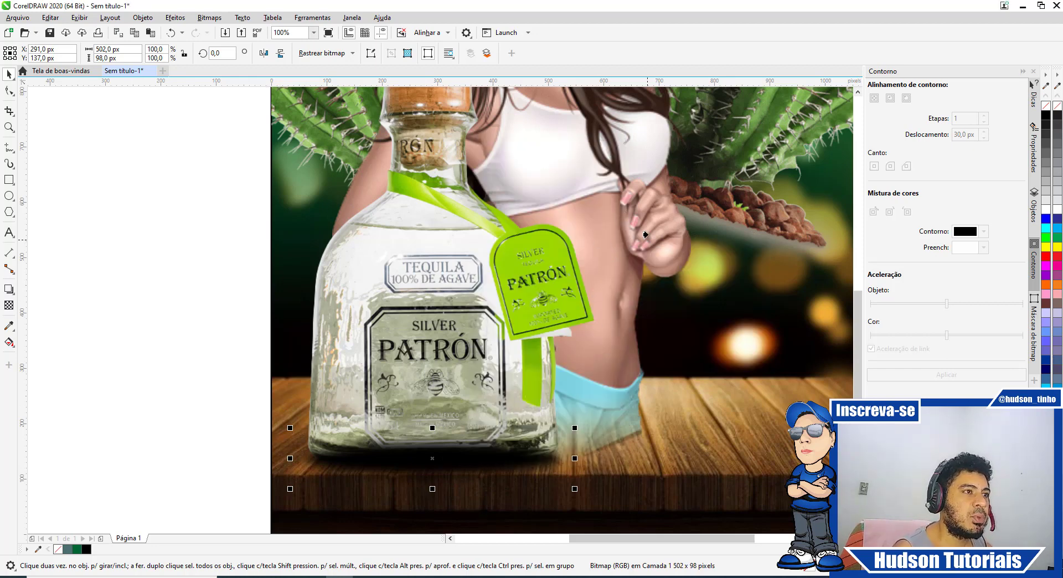
{"action": "left_click", "coordinate": [671, 223]}
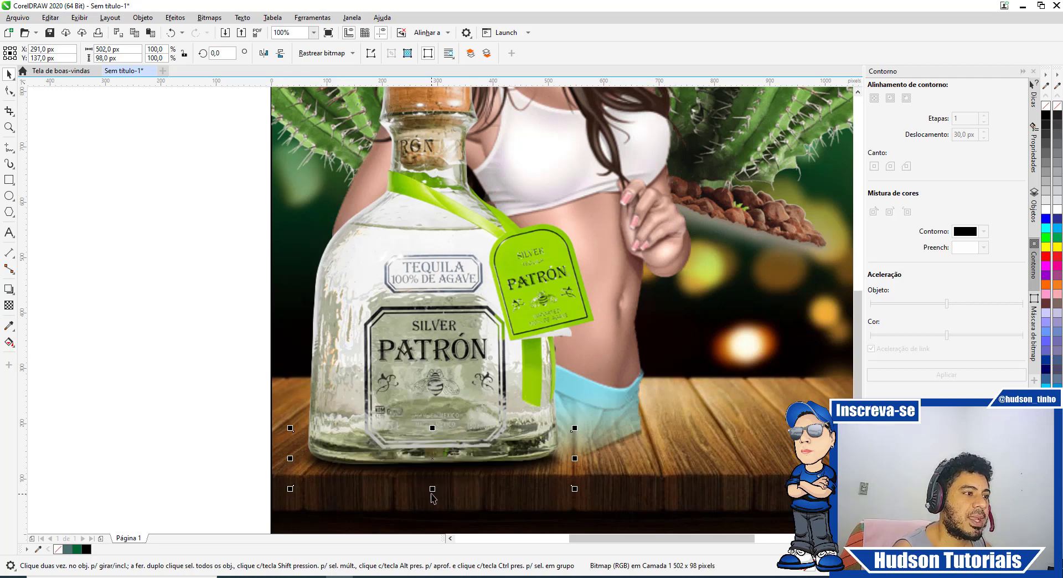
Step: Stretch the blurred bottle shadow slightly downward to a height of about 99 px and deselect it
{"action": "mouse_move", "coordinate": [433, 491]}
{"action": "left_mouse_down"}
{"action": "mouse_move", "coordinate": [433, 503]}
{"action": "mouse_move", "coordinate": [432, 490]}
{"action": "left_mouse_up"}
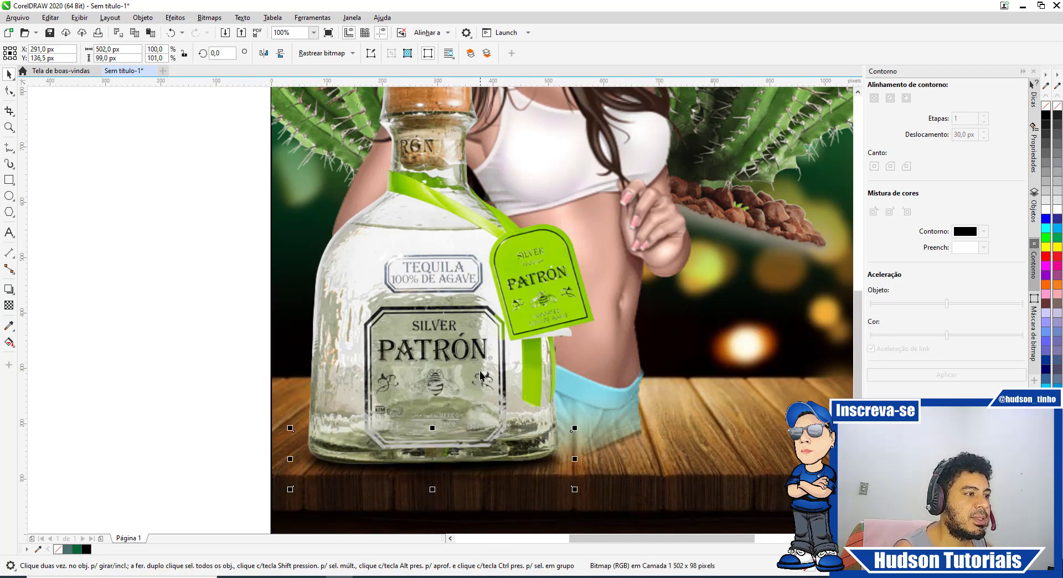
{"action": "scroll", "coordinate": [480, 372], "scroll_direction": "down", "scroll_amount": 1}
{"action": "left_click", "coordinate": [335, 283]}
{"action": "scroll", "coordinate": [462, 440], "scroll_direction": "up", "scroll_amount": 1}
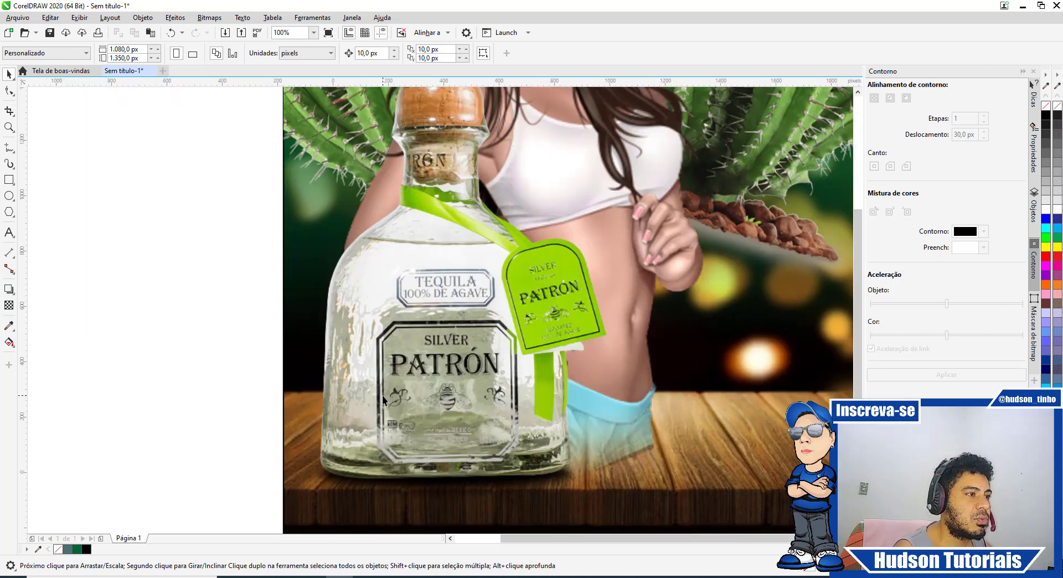
{"action": "scroll", "coordinate": [385, 403], "scroll_direction": "down", "scroll_amount": 1}
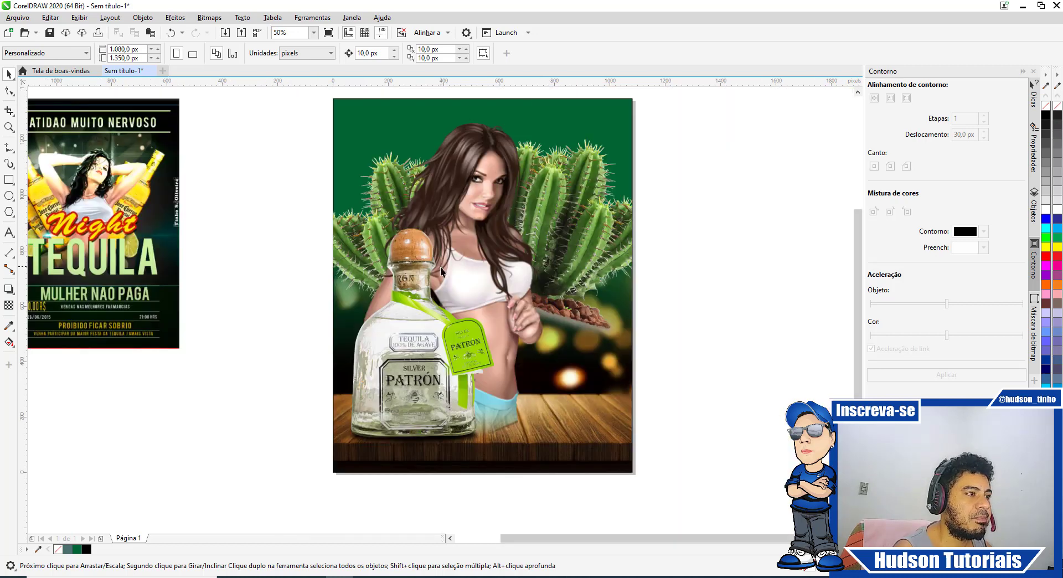
Step: Import the tequila shot glass image with limes (tiro-do-tequila-do-ouro) at about 251 × 276 px over the table's right side
{"action": "right_click", "coordinate": [280, 198]}
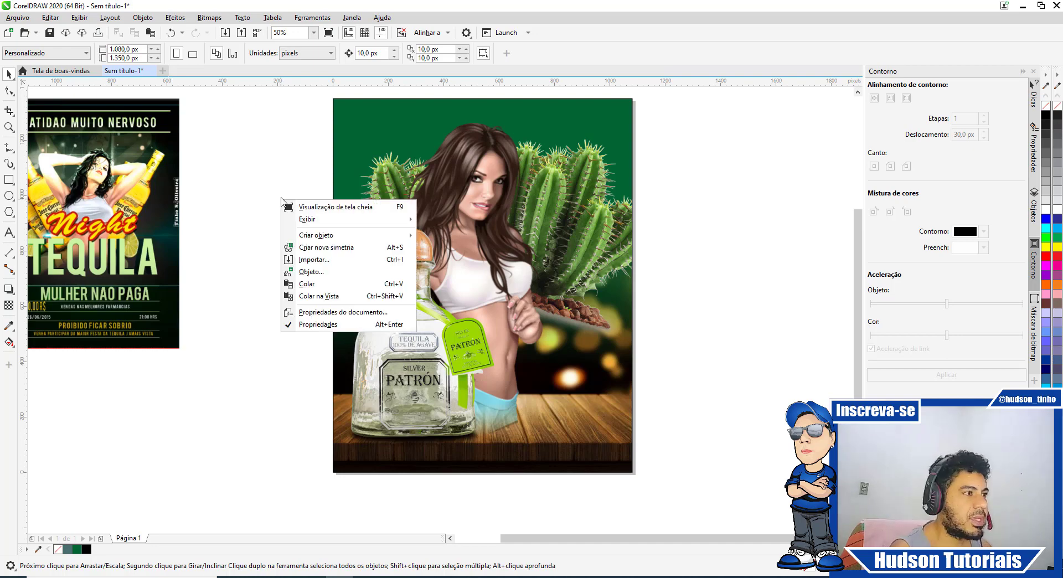
{"action": "left_click", "coordinate": [328, 264]}
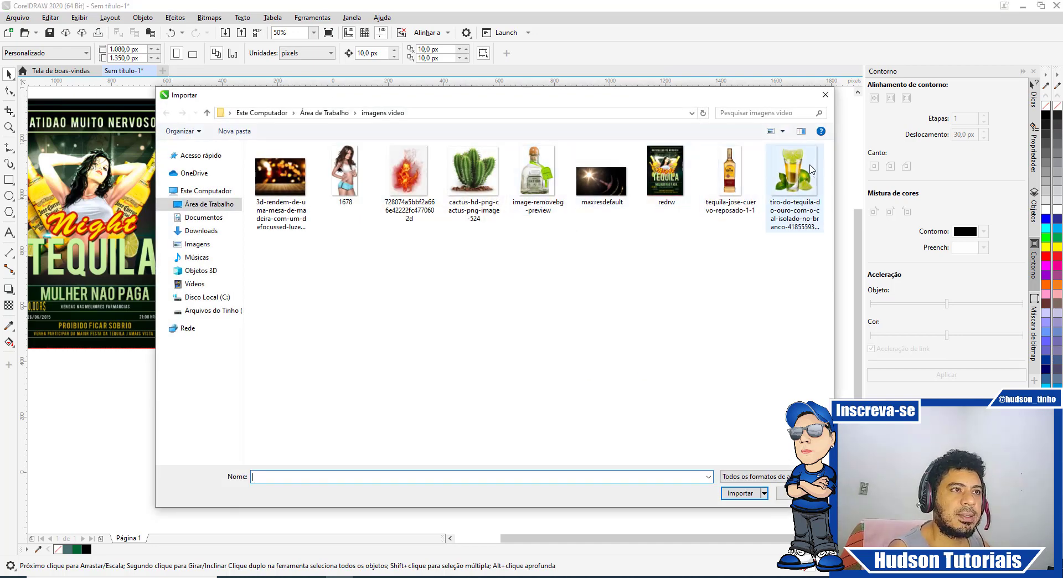
{"action": "left_click", "coordinate": [809, 165]}
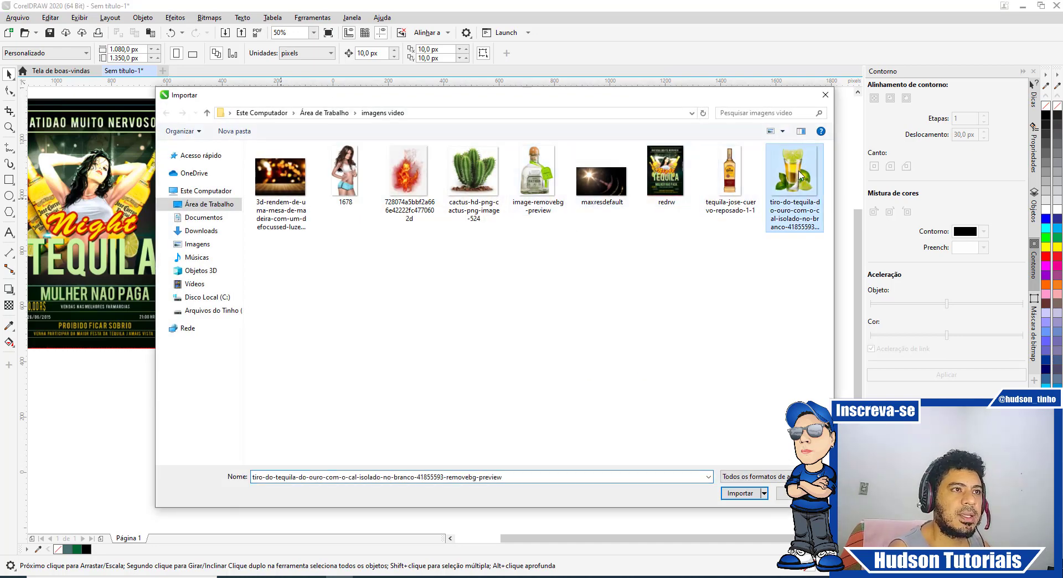
{"action": "left_click", "coordinate": [740, 492]}
{"action": "left_click_drag", "start_coordinate": [490, 367], "coordinate": [622, 437]}
Step: Place the shot glass on the table beside the bottle's base and enlarge it to about 320 × 352 px
{"action": "left_click_drag", "start_coordinate": [568, 416], "coordinate": [500, 403]}
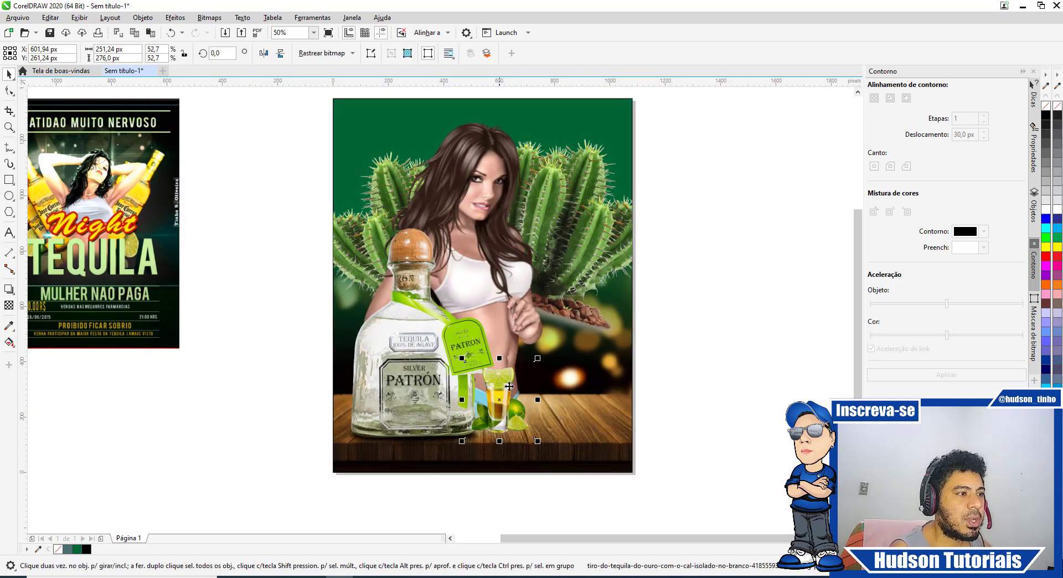
{"action": "left_click_drag", "start_coordinate": [534, 362], "coordinate": [553, 337]}
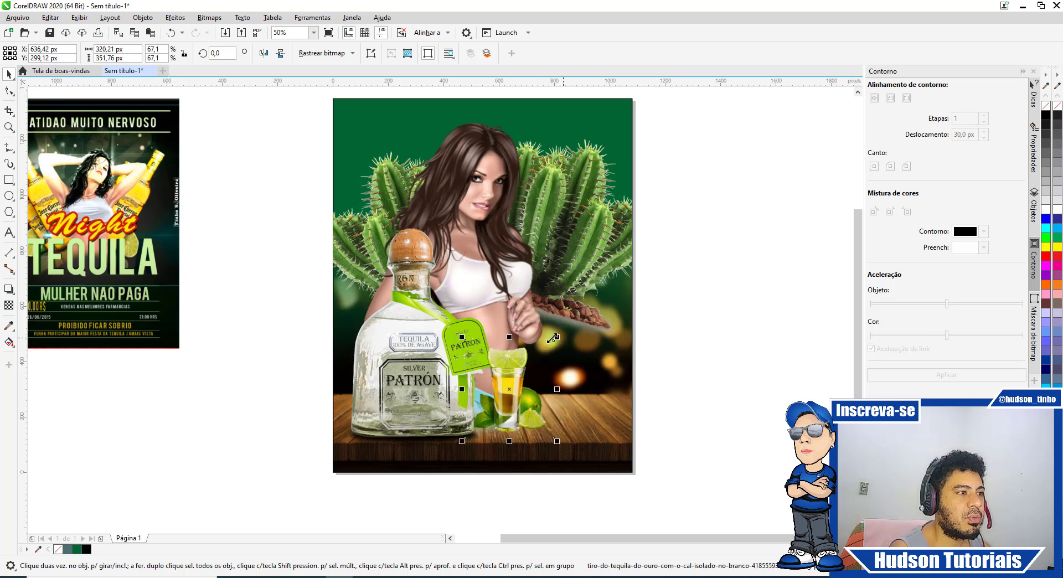
{"action": "left_click_drag", "start_coordinate": [525, 371], "coordinate": [517, 373]}
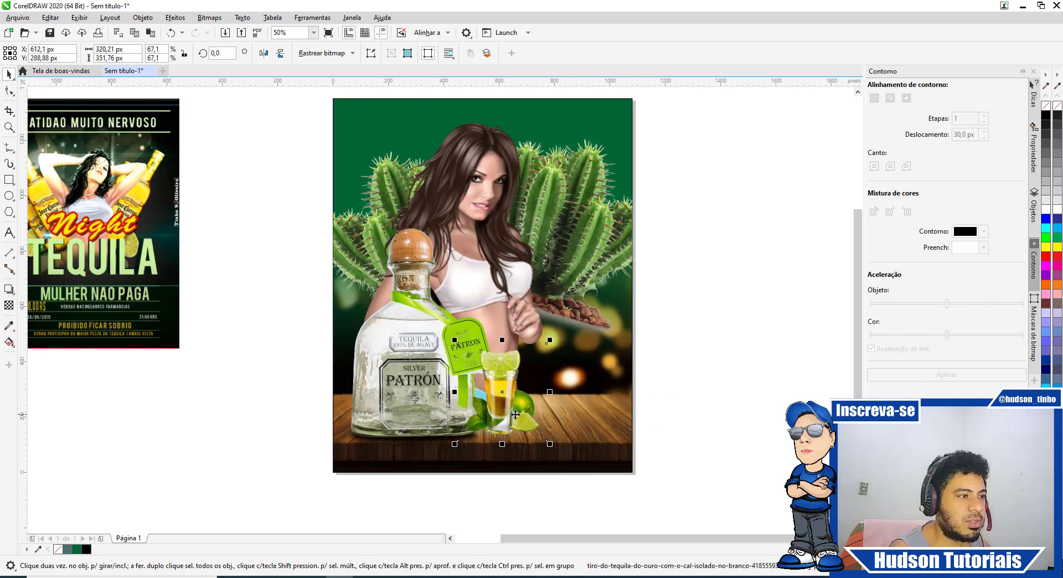
Step: Draw an ellipse about 214 × 34 px under the shot glass, fill it black and remove its outline
{"action": "left_click", "coordinate": [8, 195]}
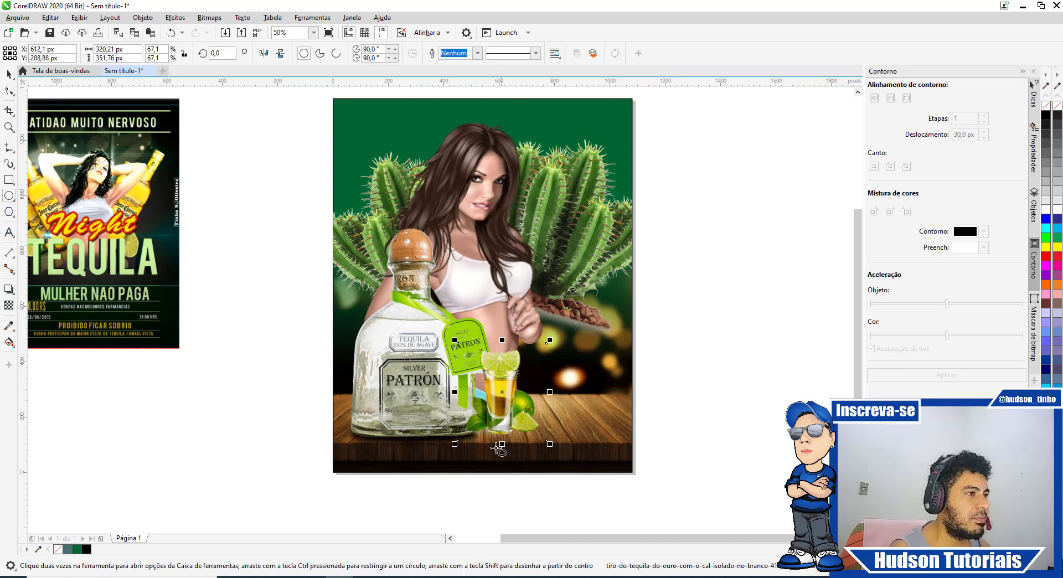
{"action": "scroll", "coordinate": [498, 448], "scroll_direction": "up", "scroll_amount": 4}
{"action": "left_click_drag", "start_coordinate": [418, 388], "coordinate": [656, 428]}
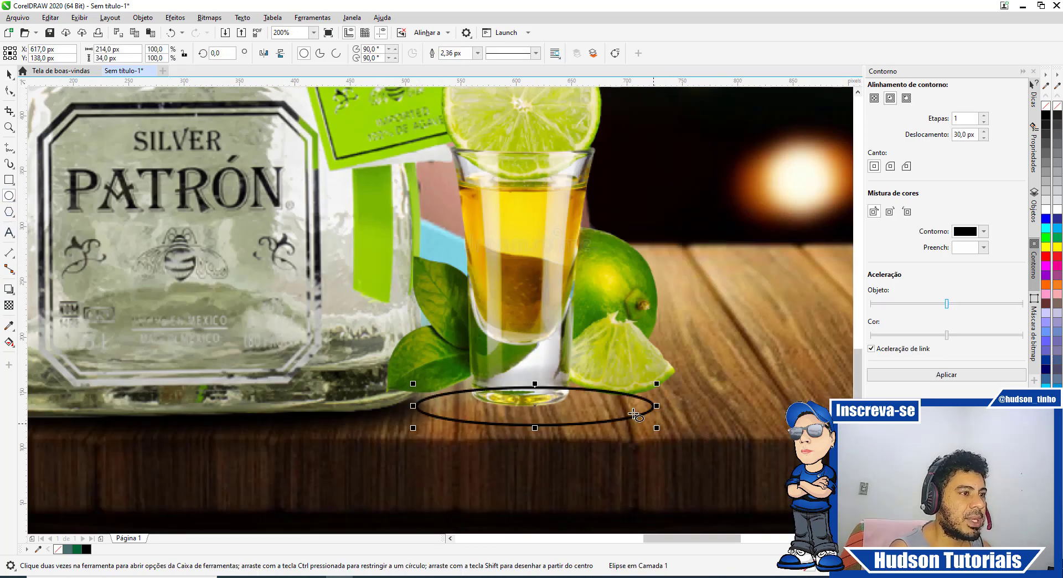
{"action": "left_click", "coordinate": [1045, 114]}
{"action": "right_click", "coordinate": [1044, 107]}
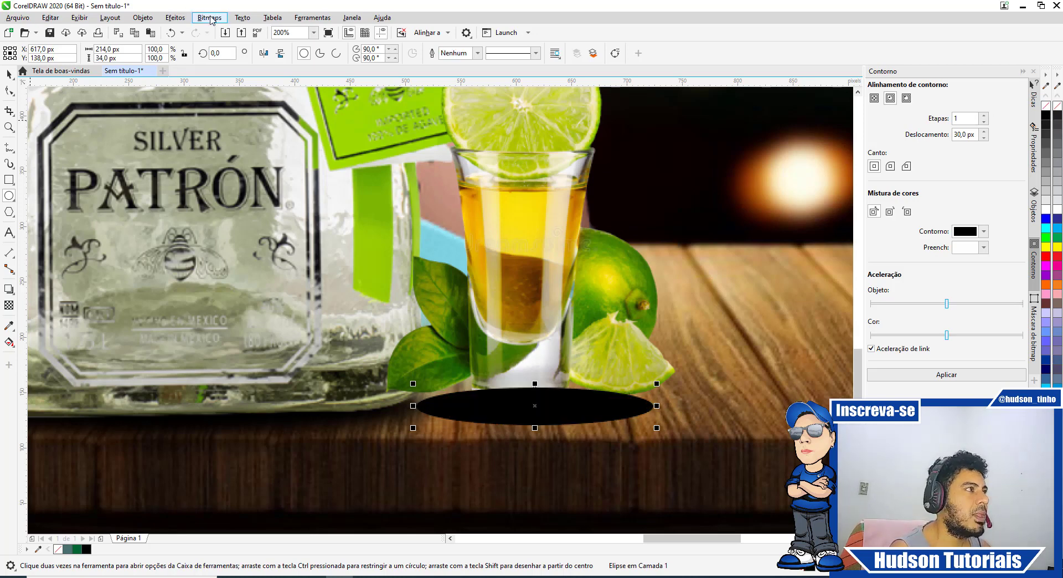
Step: Convert the ellipse under the glass to a 24-bit RGB bitmap with anti-aliasing and a transparent background
{"action": "left_click", "coordinate": [209, 17]}
{"action": "left_click", "coordinate": [229, 32]}
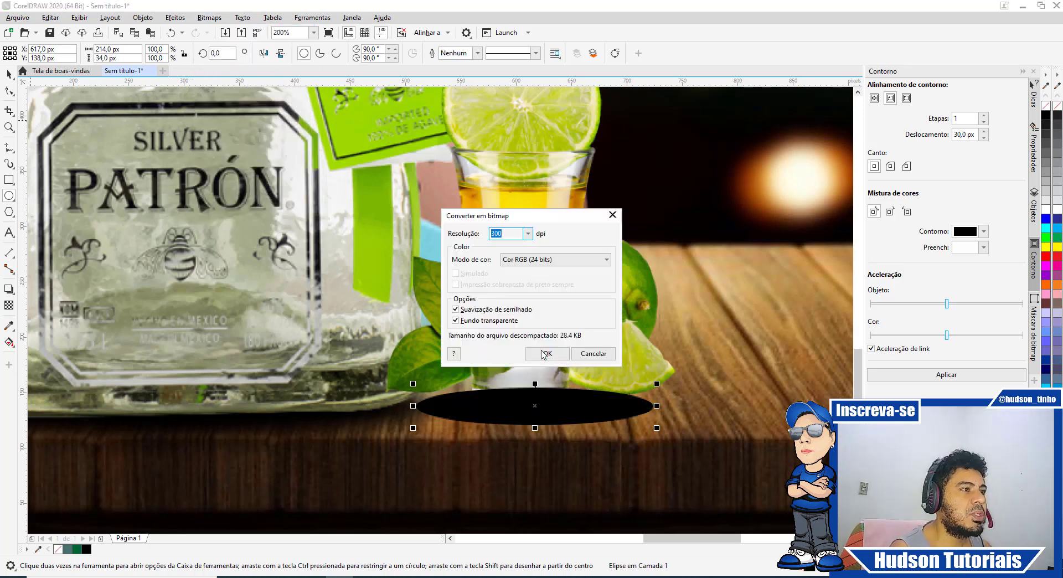
{"action": "left_click", "coordinate": [543, 354]}
Step: Apply a Gaussian blur of 9.3 pixels radius to the ellipse under the shot glass
{"action": "left_click", "coordinate": [175, 17]}
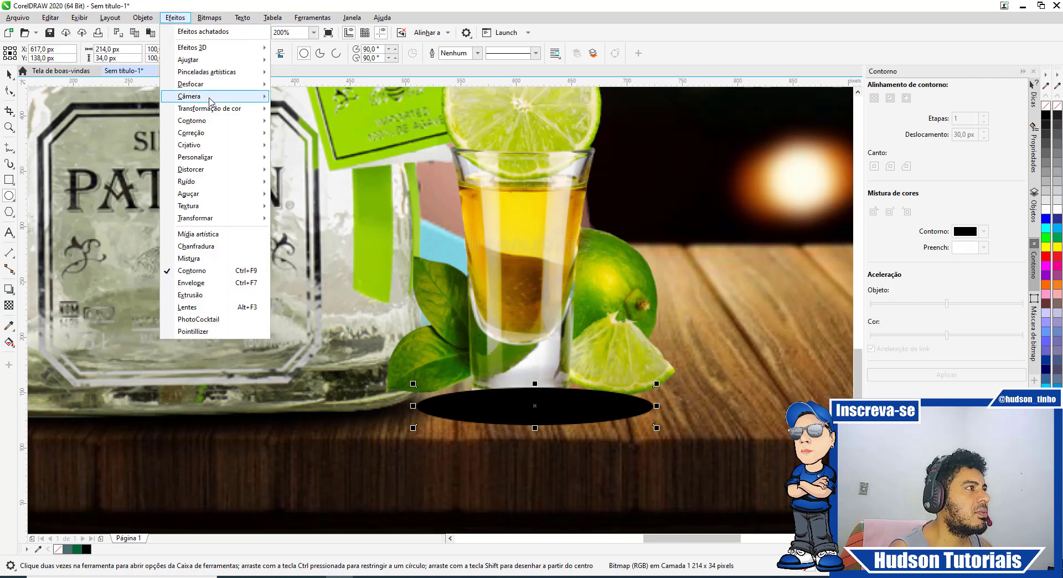
{"action": "mouse_move", "coordinate": [211, 83]}
{"action": "left_click", "coordinate": [313, 118]}
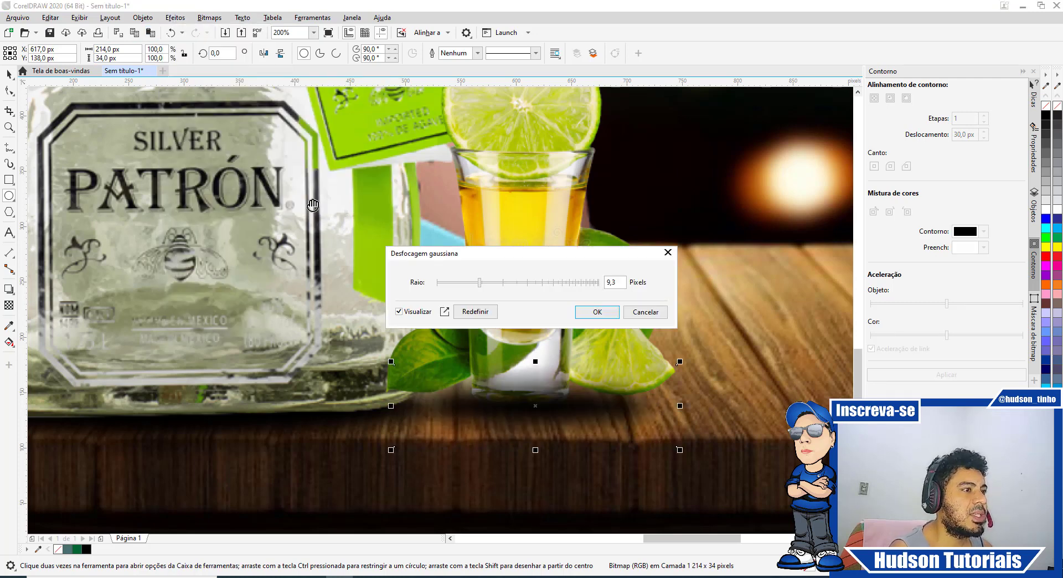
{"action": "left_click", "coordinate": [582, 313]}
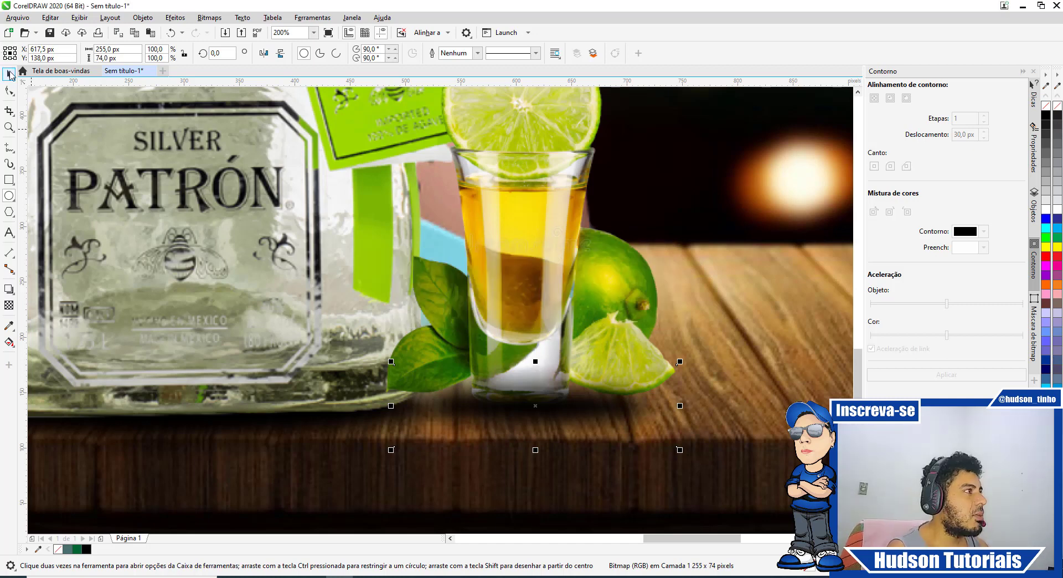
Step: Reorder the blurred shadow so that it lies behind the shot glass and deselect it
{"action": "left_click", "coordinate": [9, 74]}
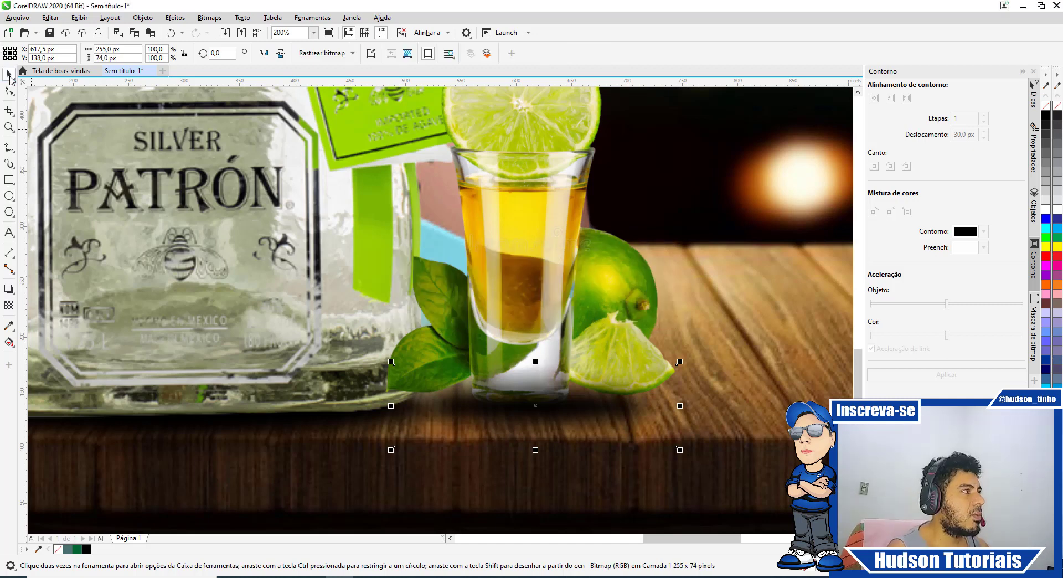
{"action": "right_click", "coordinate": [566, 413]}
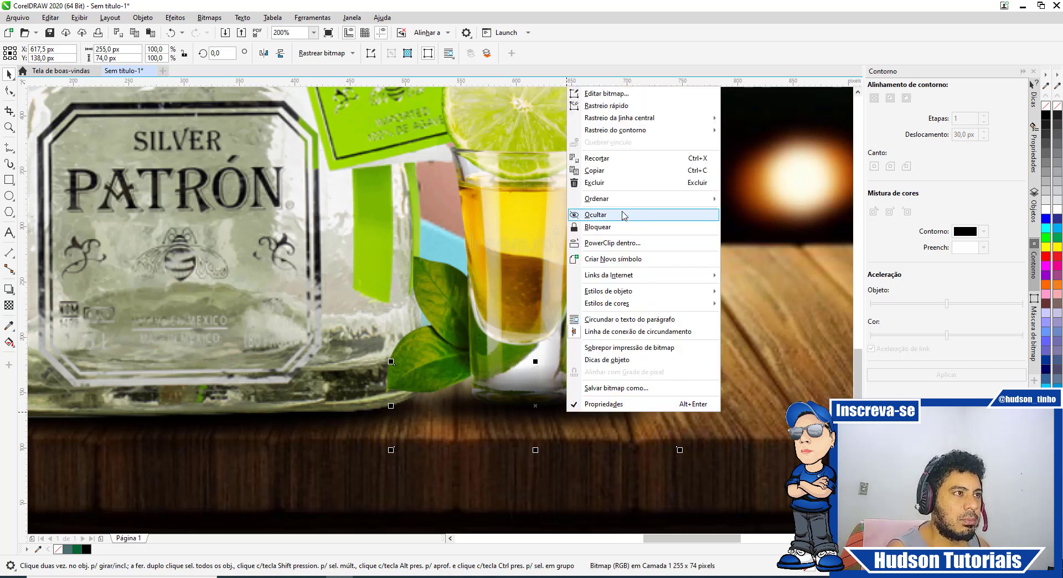
{"action": "mouse_move", "coordinate": [612, 200]}
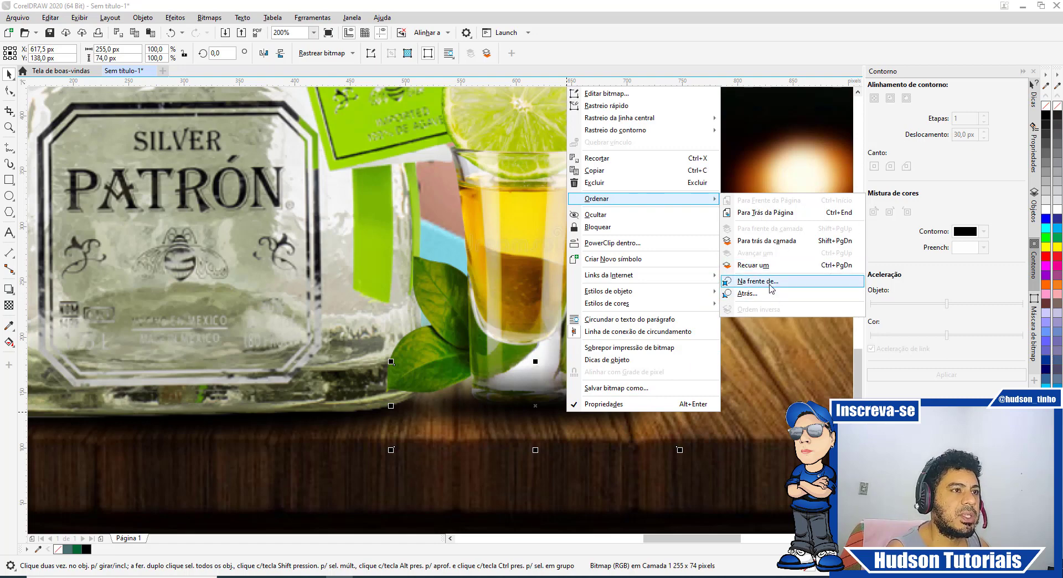
{"action": "left_click", "coordinate": [770, 287]}
{"action": "left_click", "coordinate": [533, 394]}
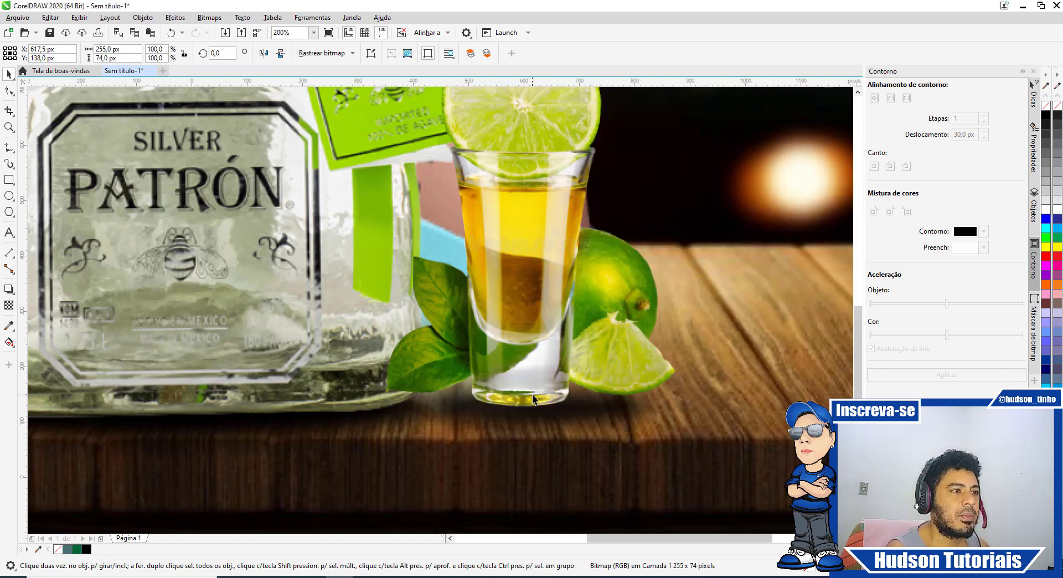
{"action": "scroll", "coordinate": [532, 394], "scroll_direction": "down", "scroll_amount": 3}
{"action": "left_click", "coordinate": [324, 351]}
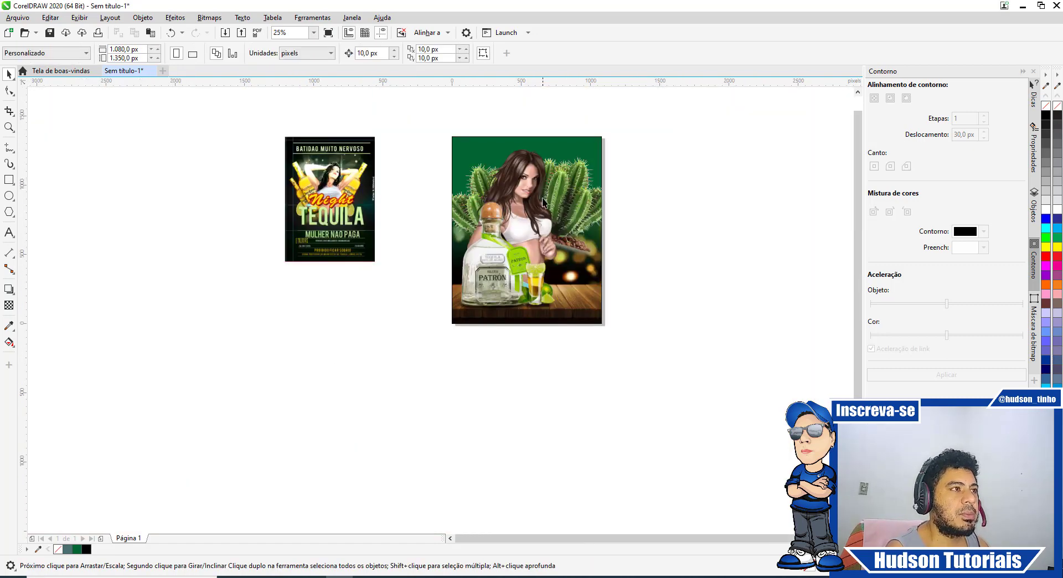
Step: Import the lens flare image maxresdefault.jpg at about 1081 × 608 px across the upper part of the page
{"action": "scroll", "coordinate": [543, 200], "scroll_direction": "up", "scroll_amount": 1}
{"action": "scroll", "coordinate": [859, 267], "scroll_direction": "up", "scroll_amount": 2}
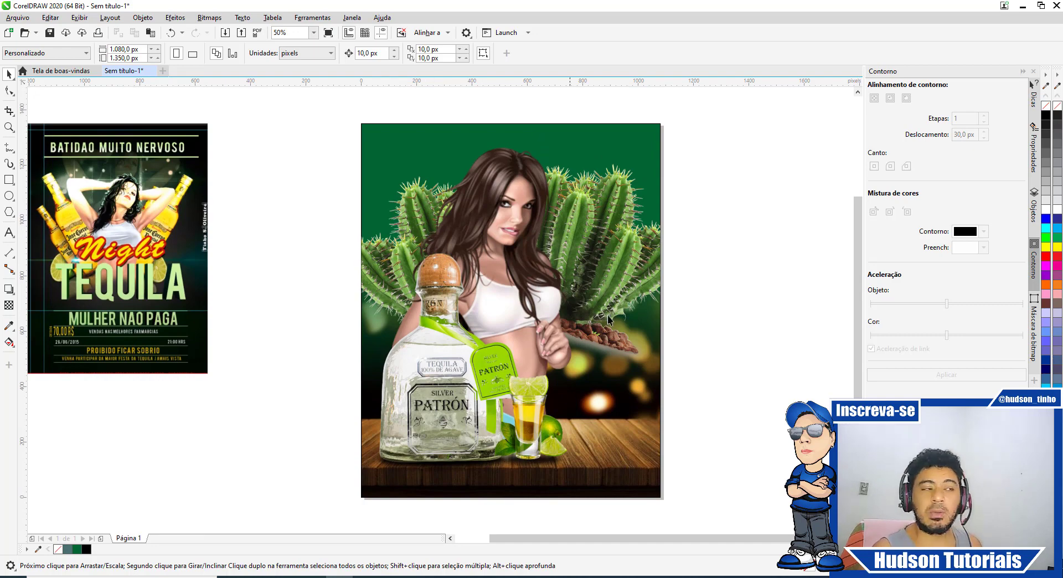
{"action": "right_click", "coordinate": [284, 127]}
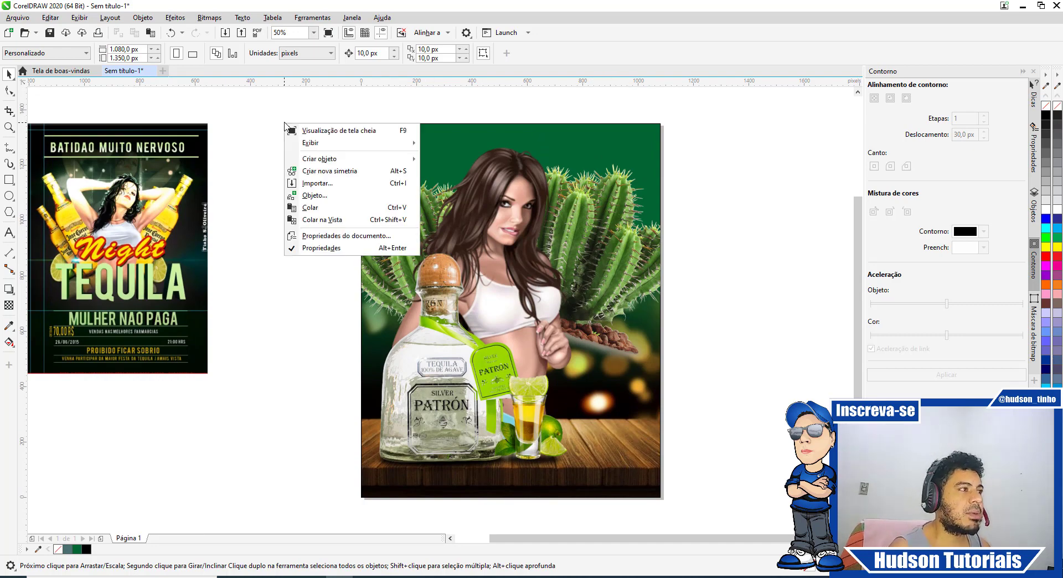
{"action": "left_click", "coordinate": [310, 181]}
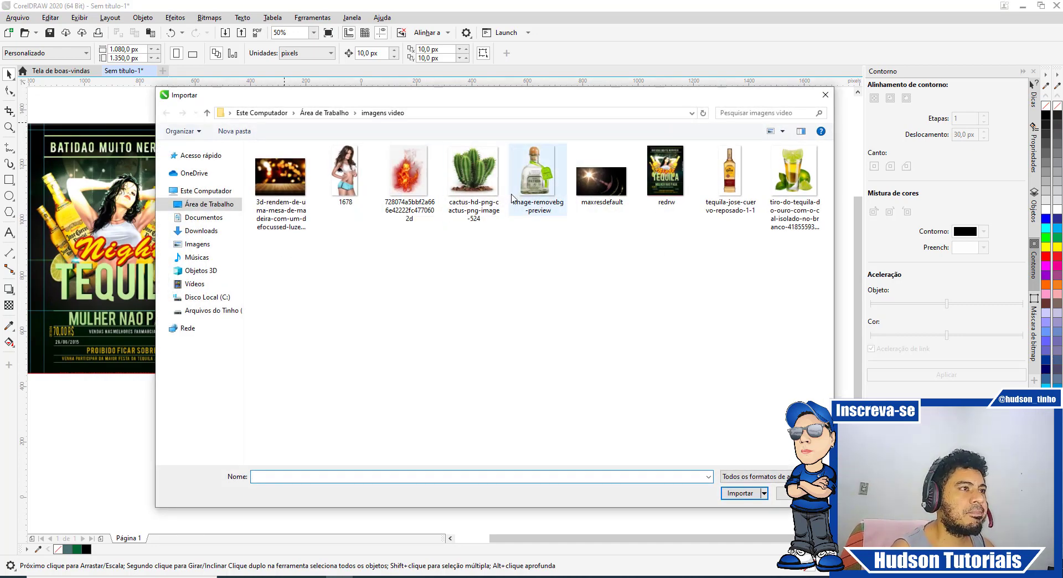
{"action": "left_click", "coordinate": [586, 180]}
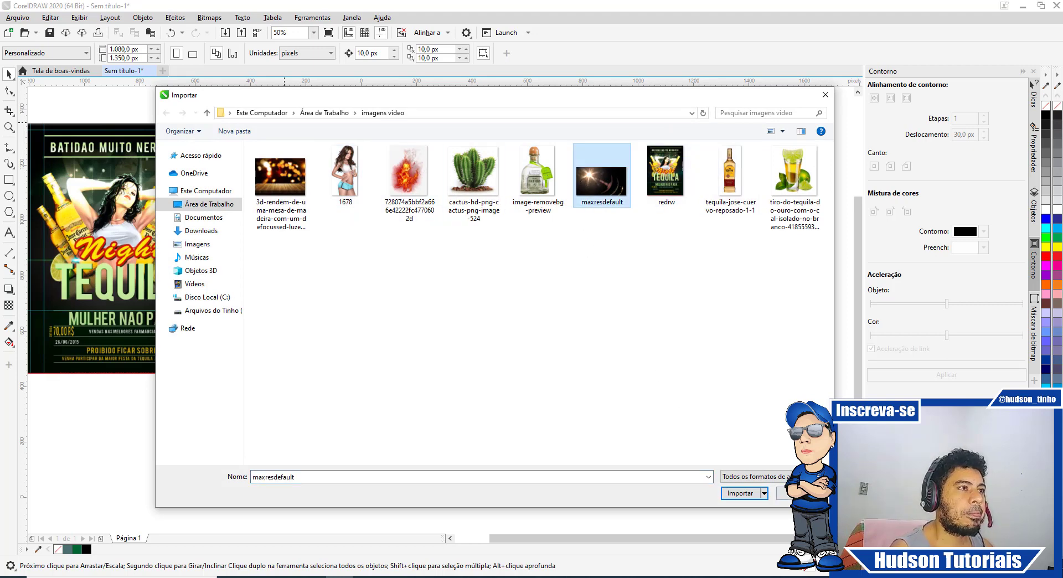
{"action": "left_click", "coordinate": [742, 493]}
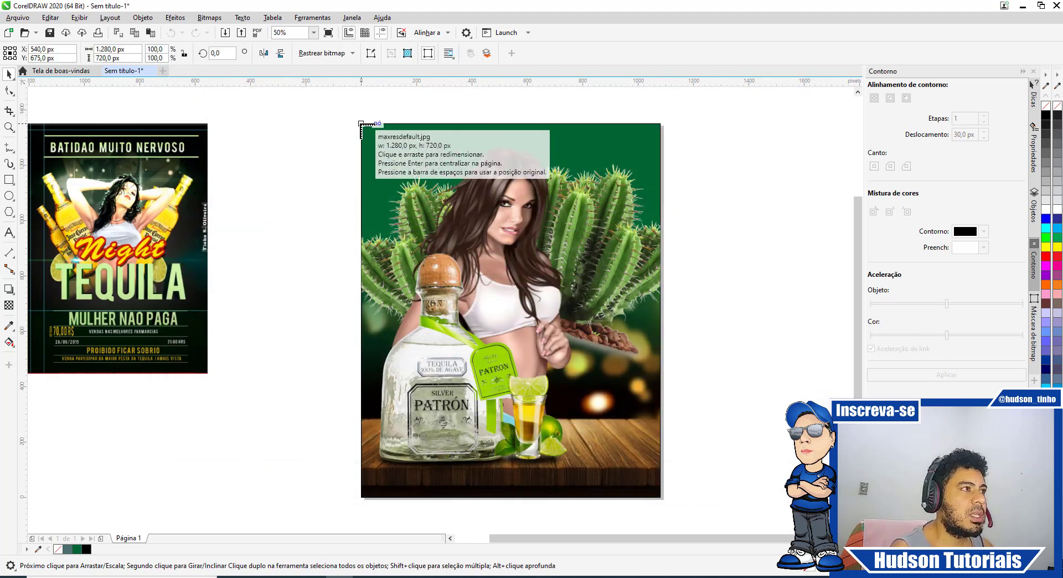
{"action": "left_click_drag", "start_coordinate": [361, 124], "coordinate": [711, 307]}
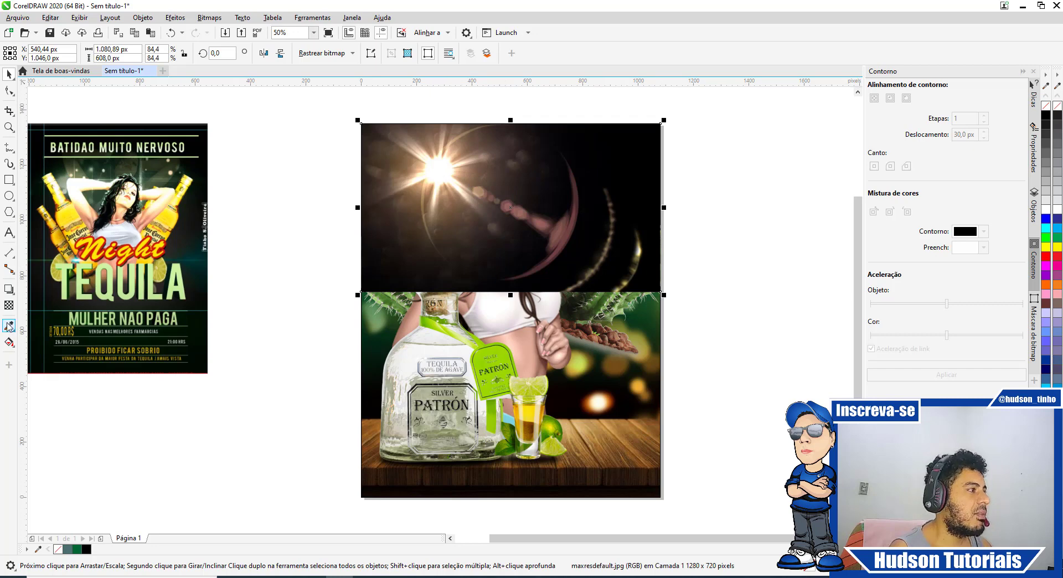
Step: Set the lens flare's transparency merge mode to Tela (Screen)
{"action": "left_click", "coordinate": [9, 305]}
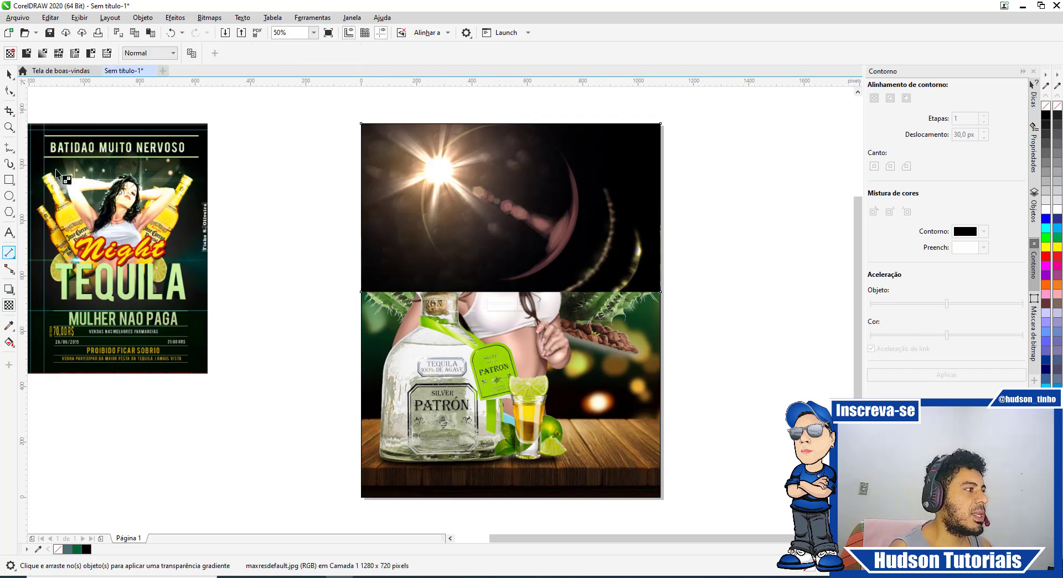
{"action": "left_click", "coordinate": [173, 53]}
{"action": "left_click", "coordinate": [153, 269]}
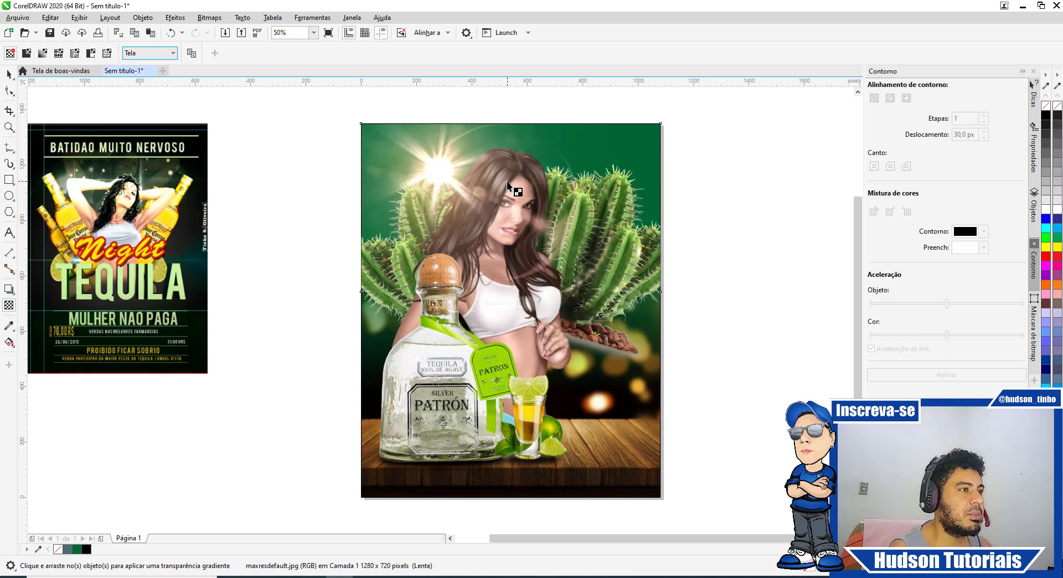
Step: Duplicate the lens flare, mirror the copy vertically and horizontally, and move it down to the page's lower edge
{"action": "left_click", "coordinate": [9, 75]}
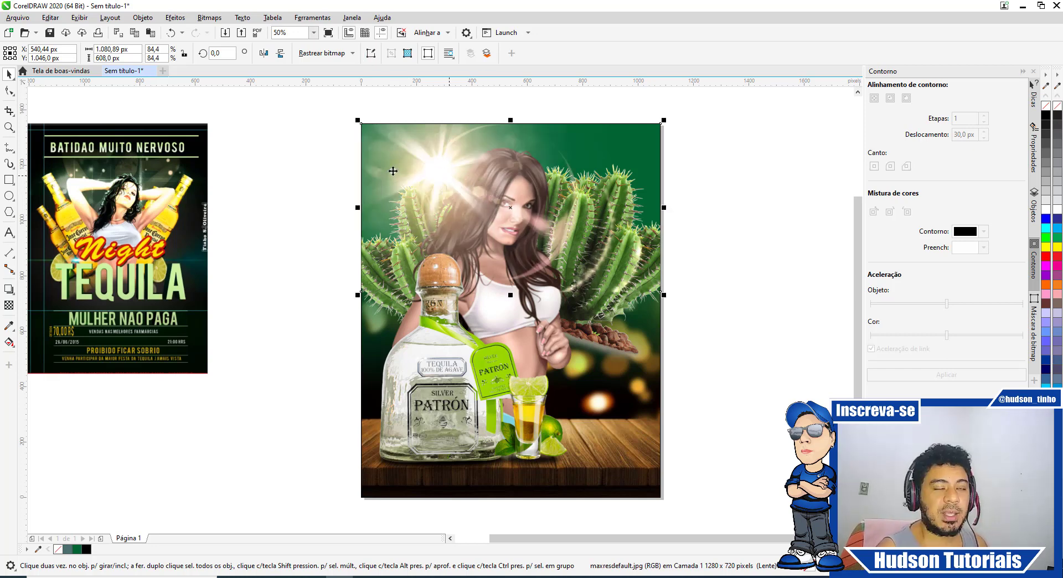
{"action": "left_click", "coordinate": [280, 53]}
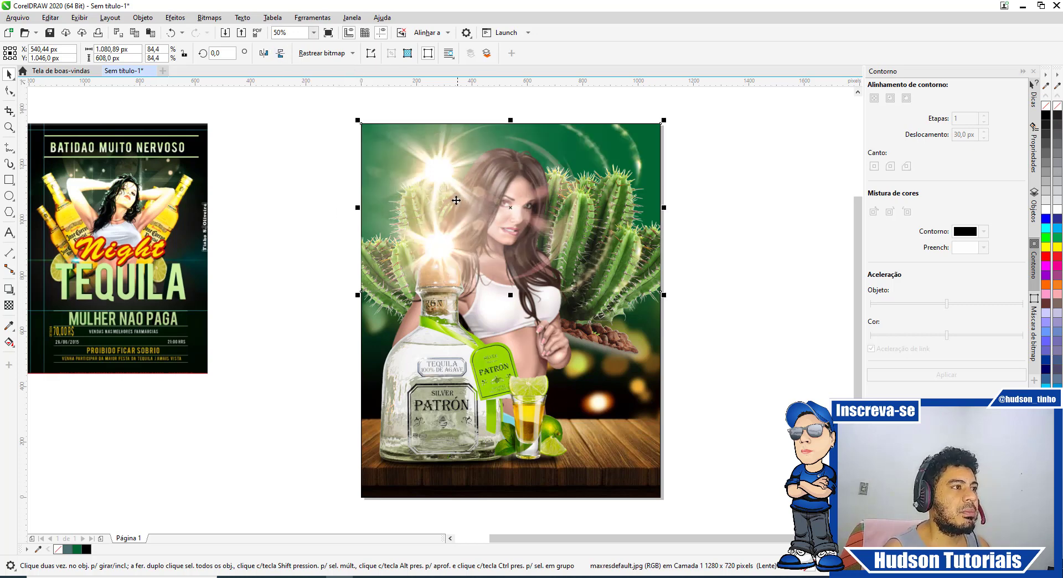
{"action": "left_click", "coordinate": [264, 53]}
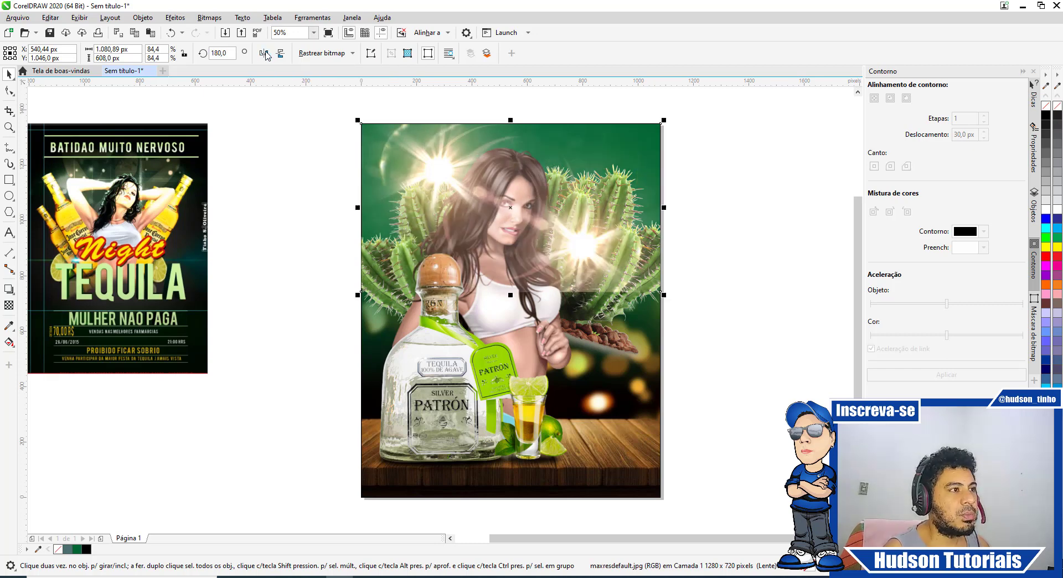
{"action": "left_click_drag", "start_coordinate": [588, 247], "coordinate": [576, 449]}
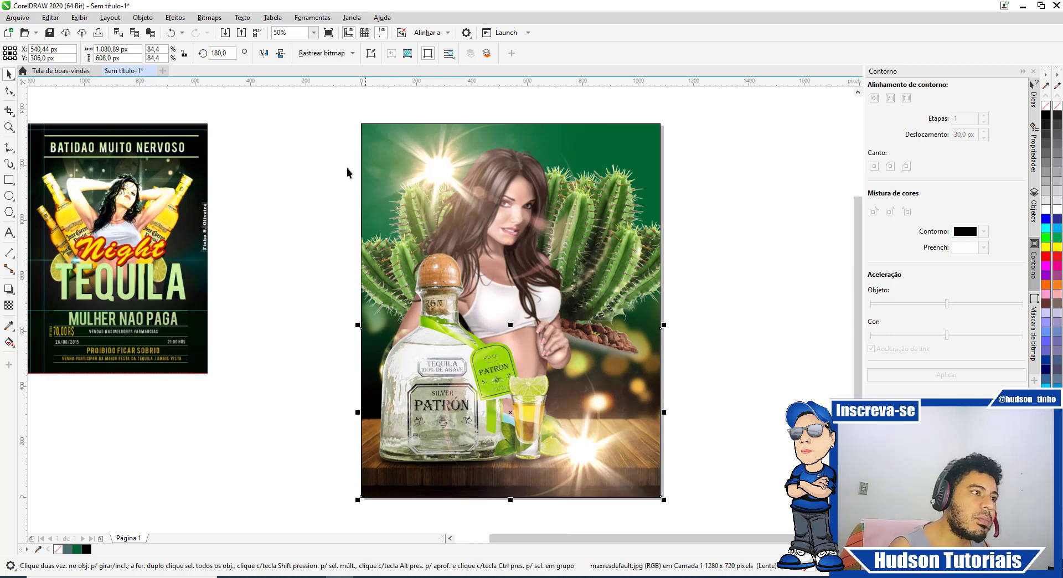
{"action": "left_click", "coordinate": [316, 136]}
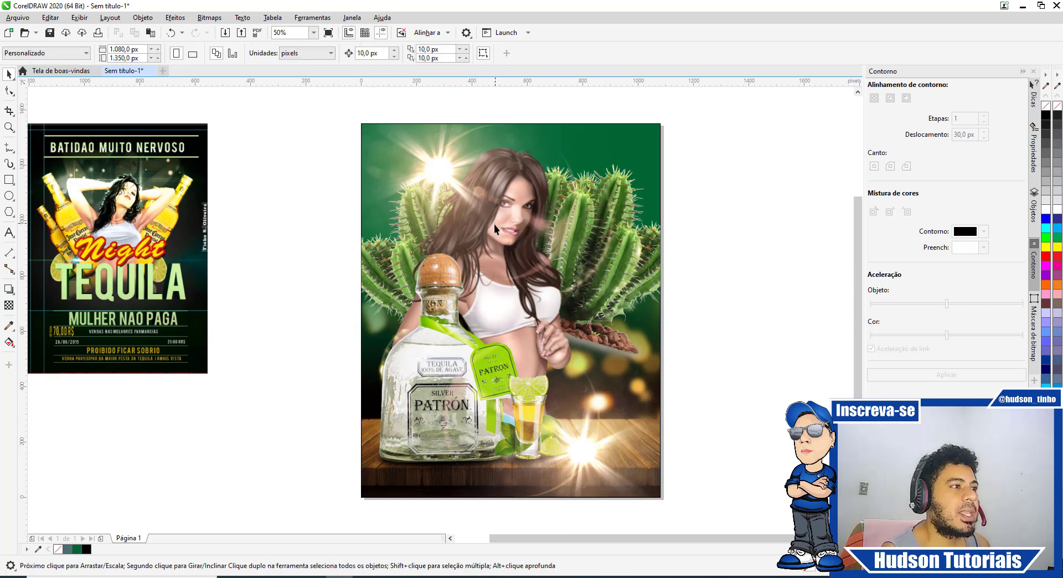
Step: Move the reference flyer image close to the left edge of the page
{"action": "left_click_drag", "start_coordinate": [162, 180], "coordinate": [309, 196]}
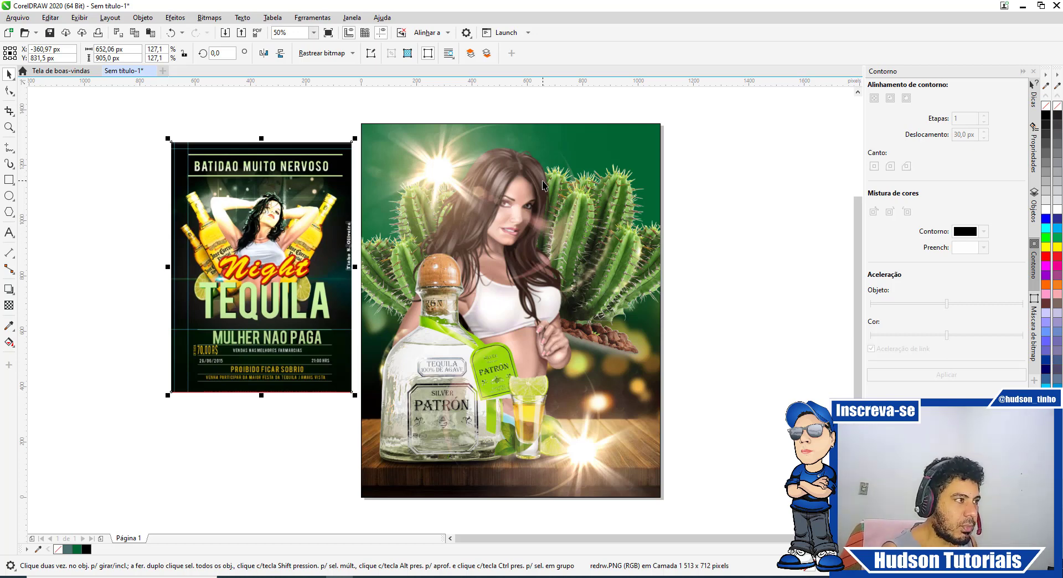
Step: Add the artistic text "Batidão muito nervoso" in 24 pt Arial on the empty area beside the page
{"action": "left_click", "coordinate": [9, 233]}
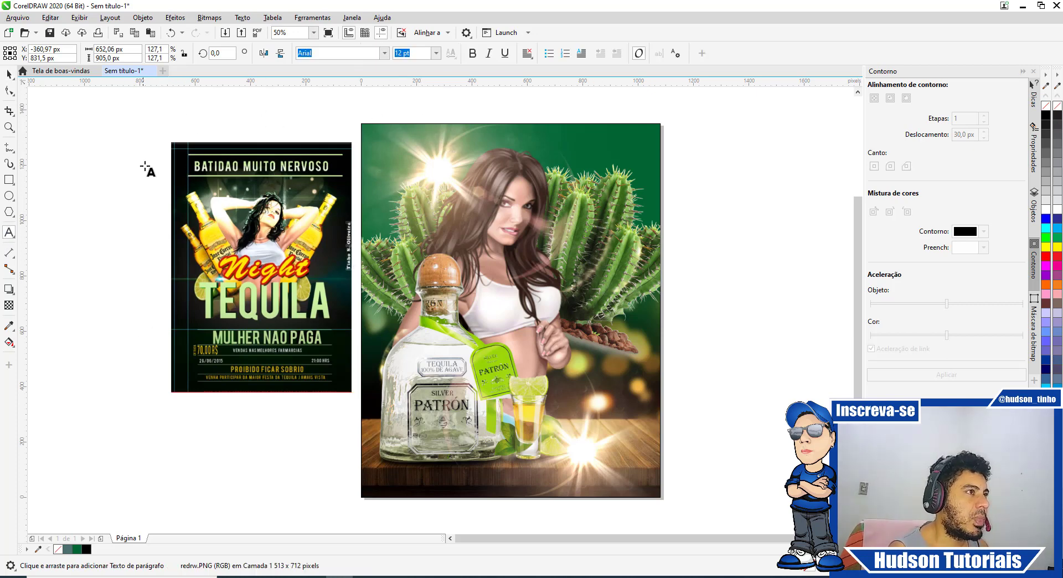
{"action": "left_click", "coordinate": [720, 275]}
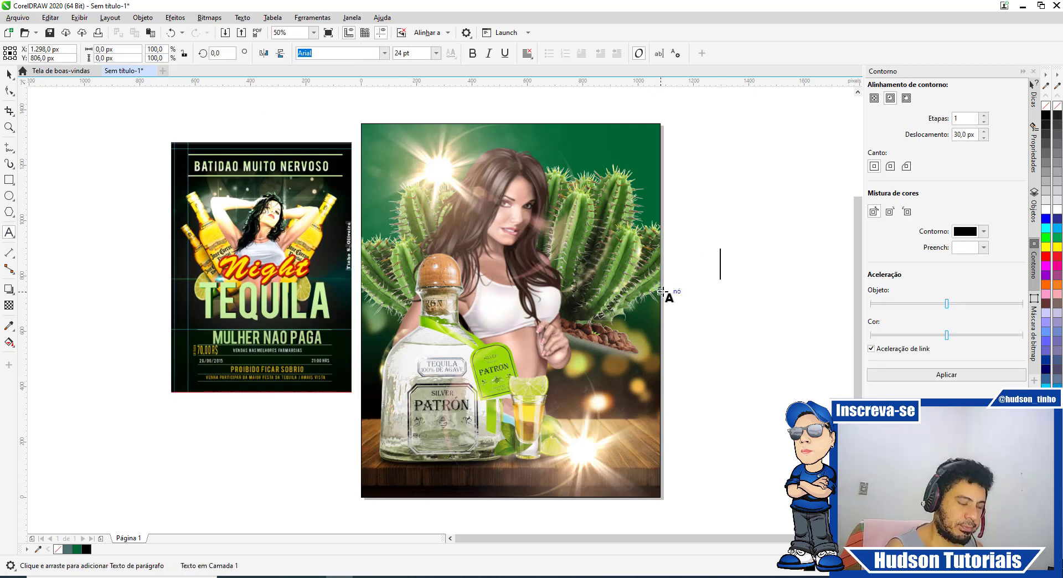
{"action": "type", "text": "Bati"}
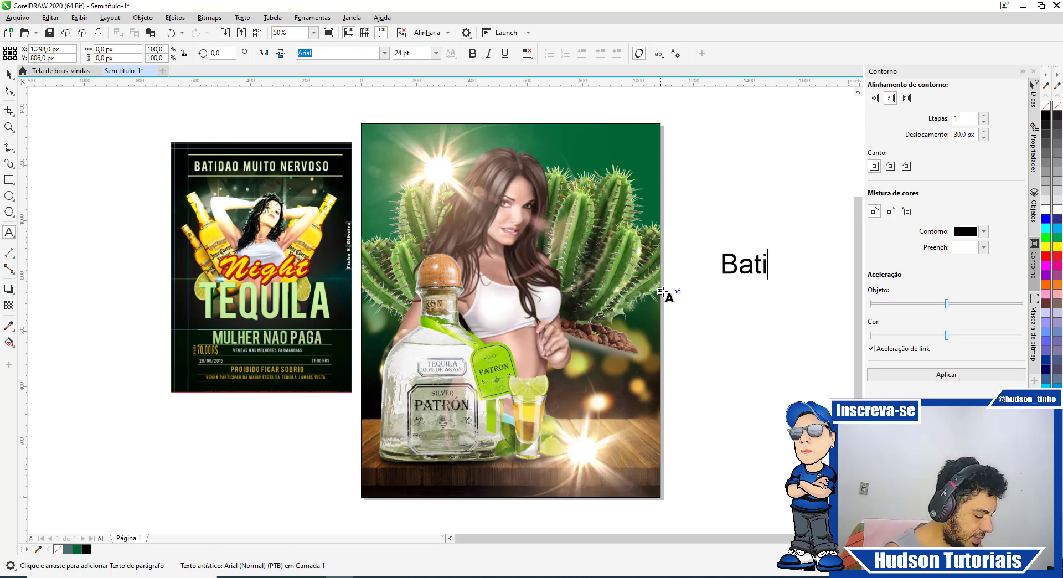
{"action": "type", "text": "dã"}
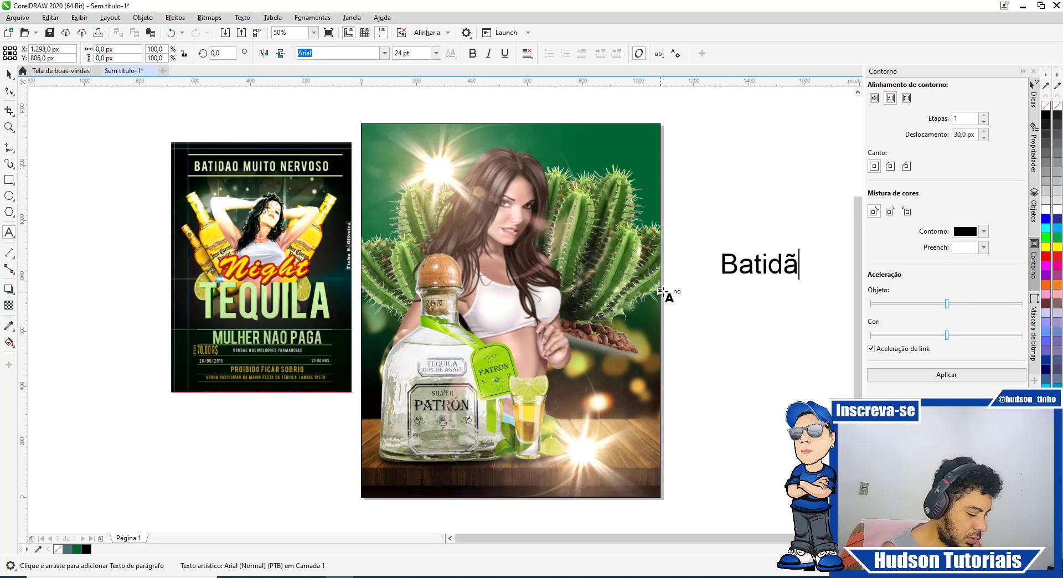
{"action": "type", "text": "o muit"}
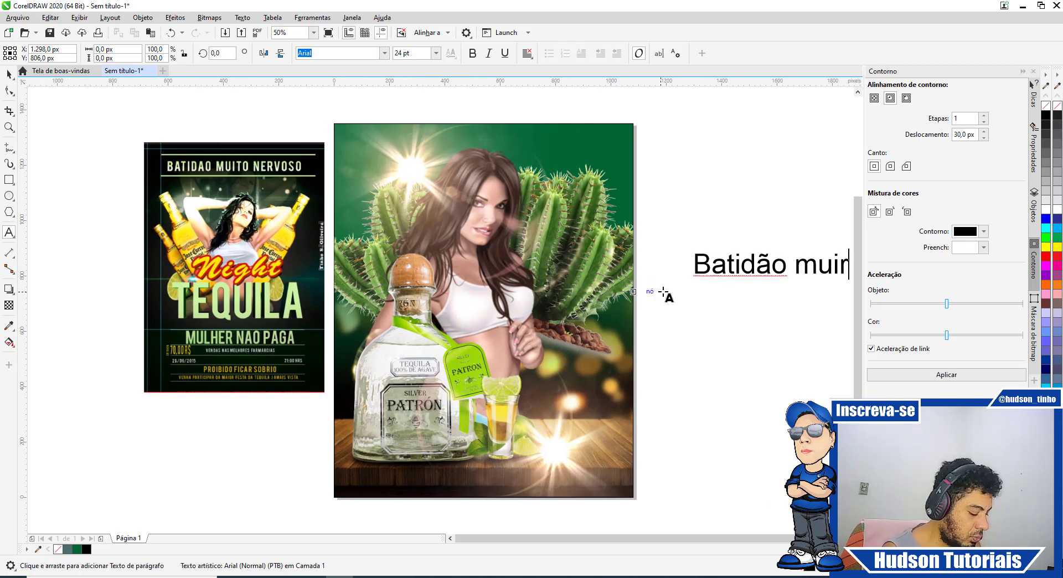
{"action": "type", "text": "o "}
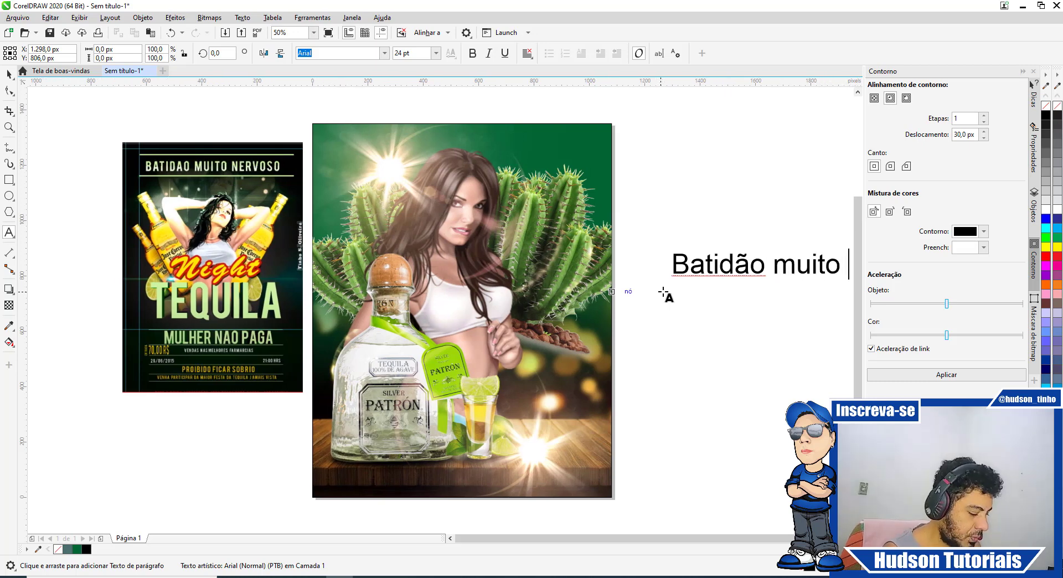
{"action": "type", "text": "nerv"}
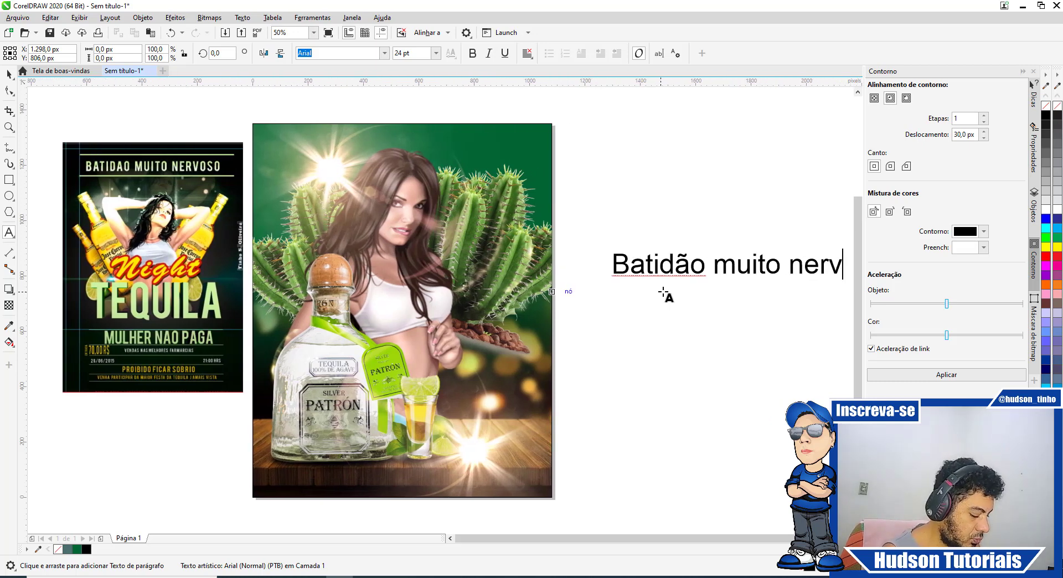
{"action": "type", "text": "oso"}
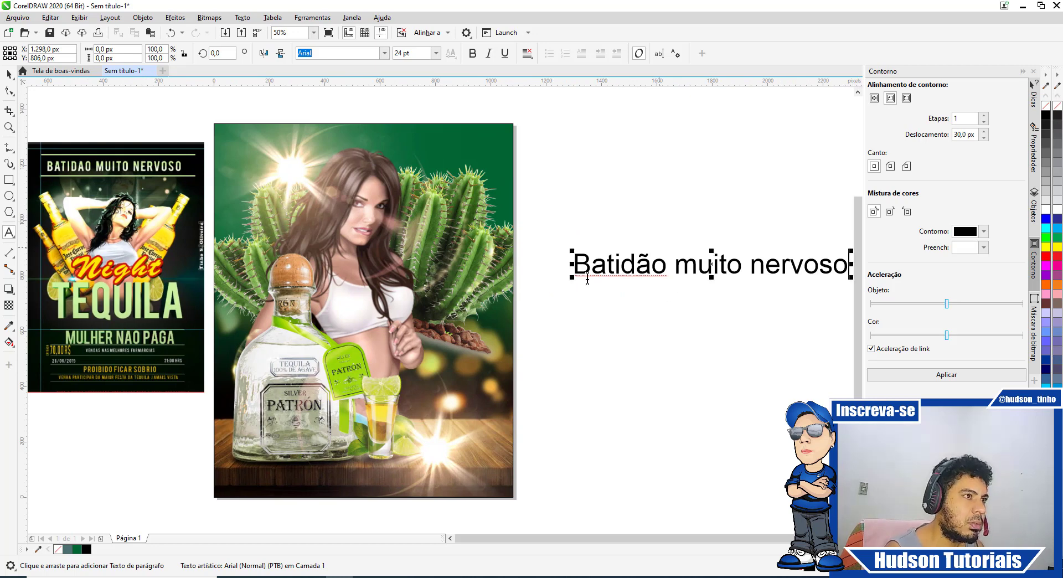
Step: Replace the word "Batidão" with "Som" in the text line
{"action": "right_click", "coordinate": [656, 266]}
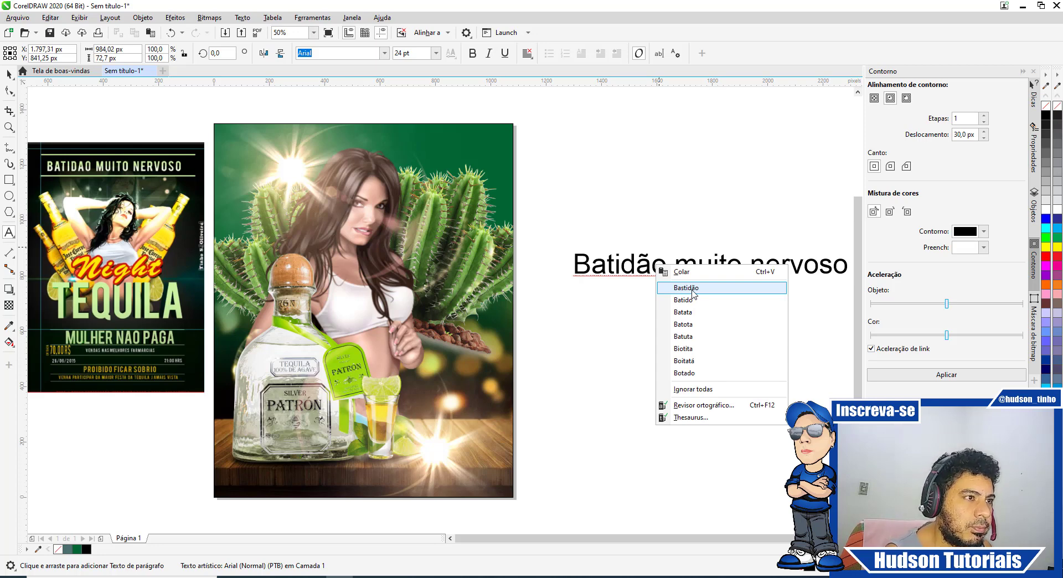
{"action": "key", "text": "Escape"}
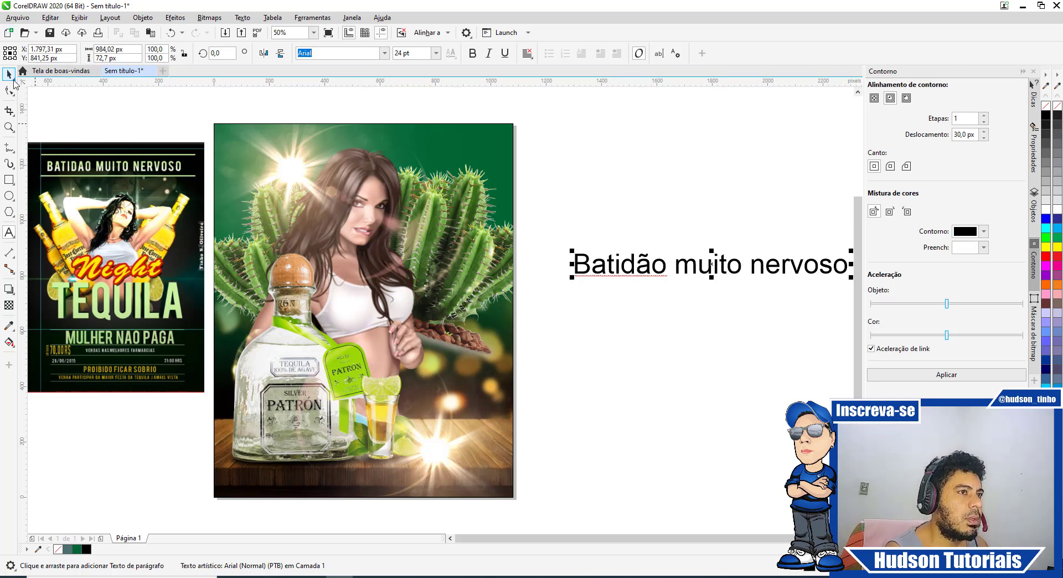
{"action": "key", "text": "F8"}
{"action": "left_click_drag", "start_coordinate": [668, 266], "coordinate": [556, 254]}
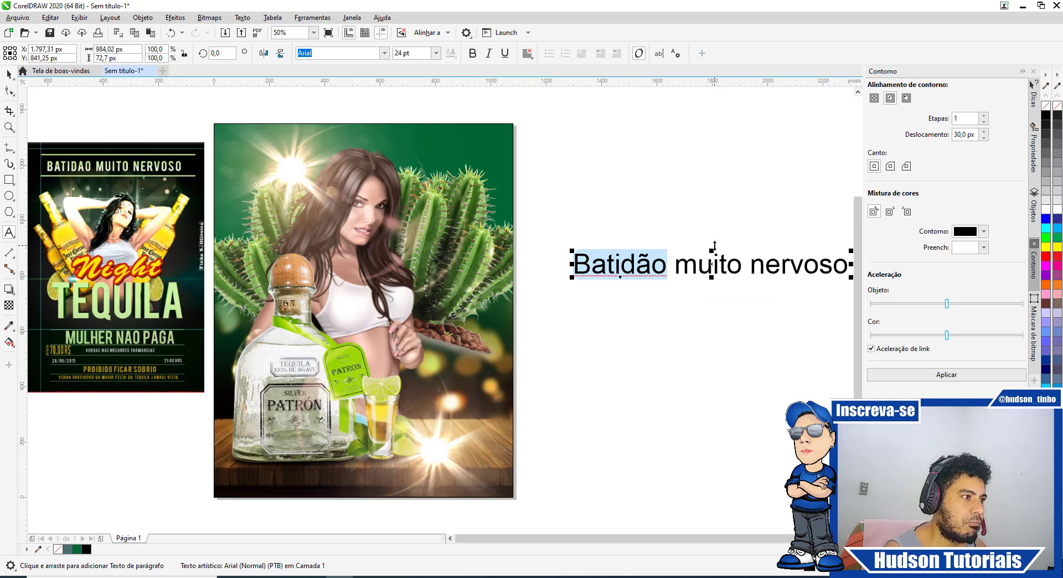
{"action": "type", "text": "Som"}
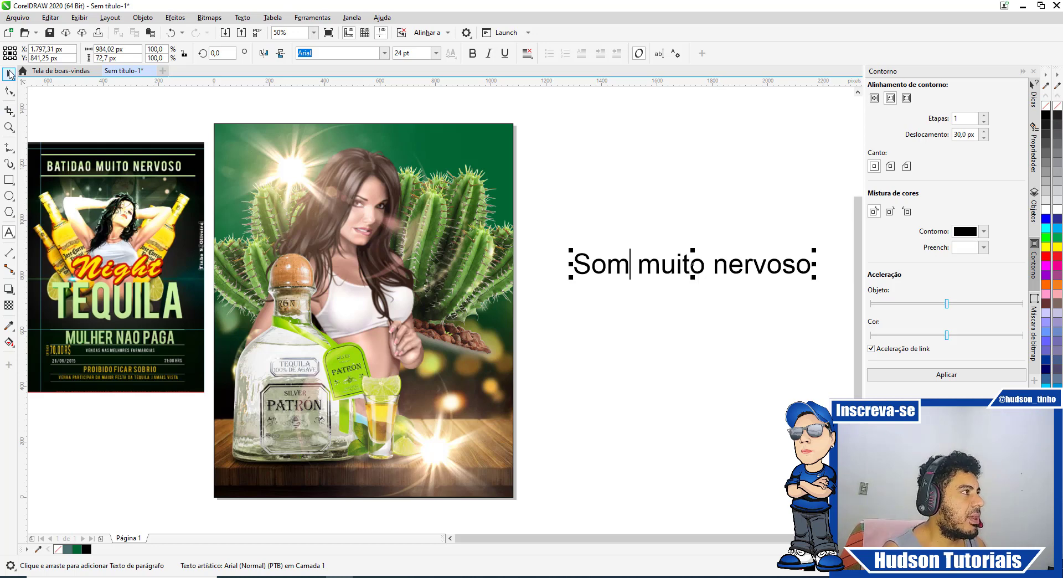
Step: Move the "Som muito nervoso" text higher beside the page and set its font to Bebas Neue
{"action": "left_click", "coordinate": [9, 73]}
{"action": "left_click_drag", "start_coordinate": [654, 265], "coordinate": [611, 171]}
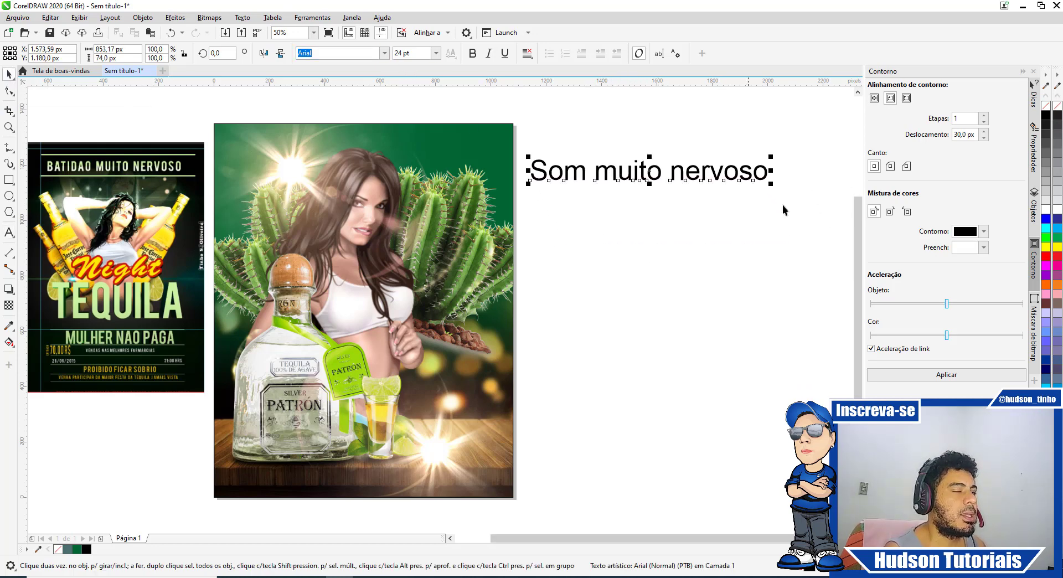
{"action": "left_click", "coordinate": [384, 53]}
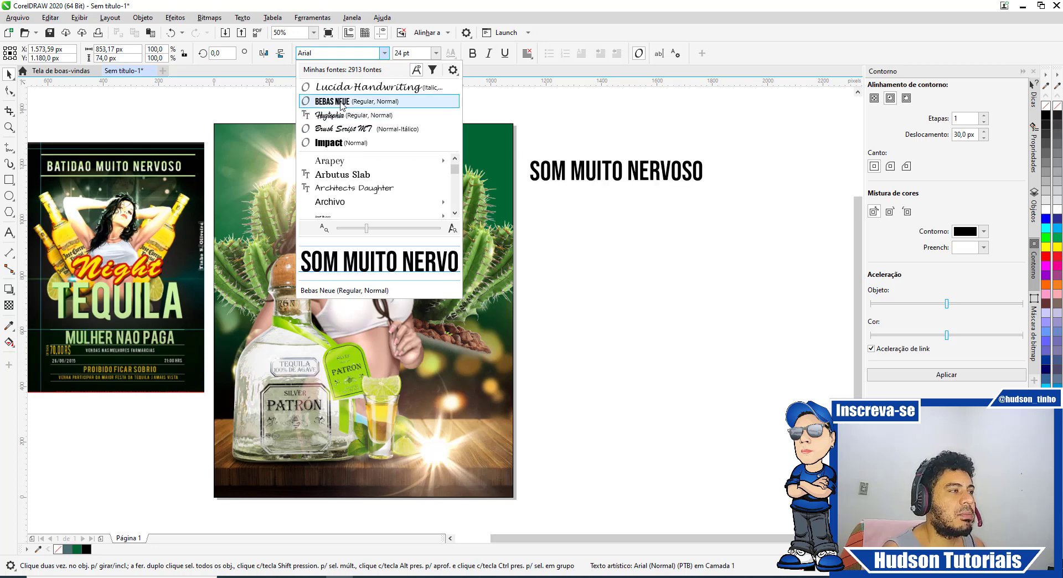
{"action": "left_click", "coordinate": [341, 103]}
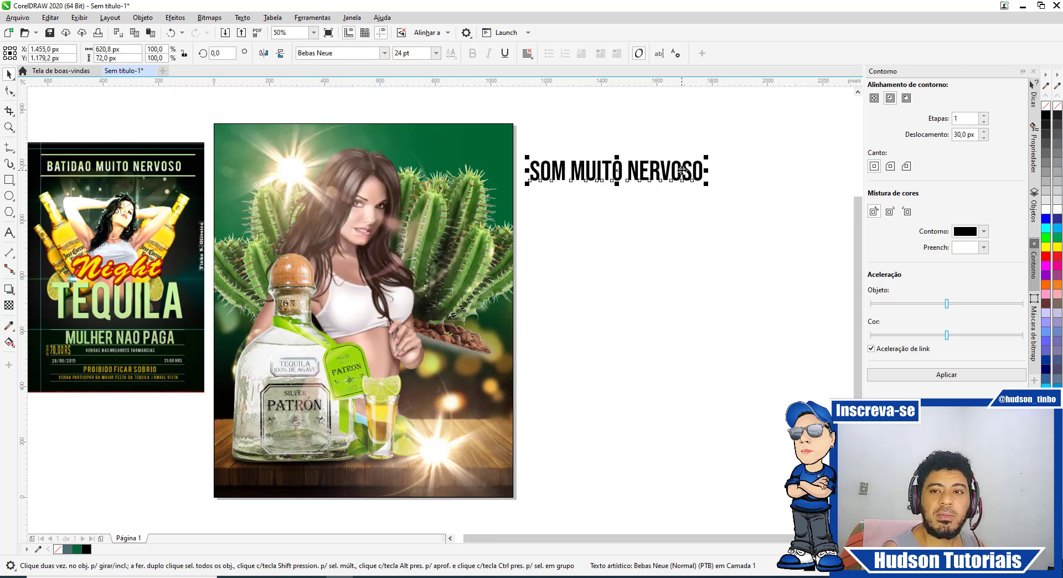
Step: Place the "Som muito nervoso" title at the top of the page above the woman's head and fill it white
{"action": "left_click_drag", "start_coordinate": [631, 166], "coordinate": [382, 136]}
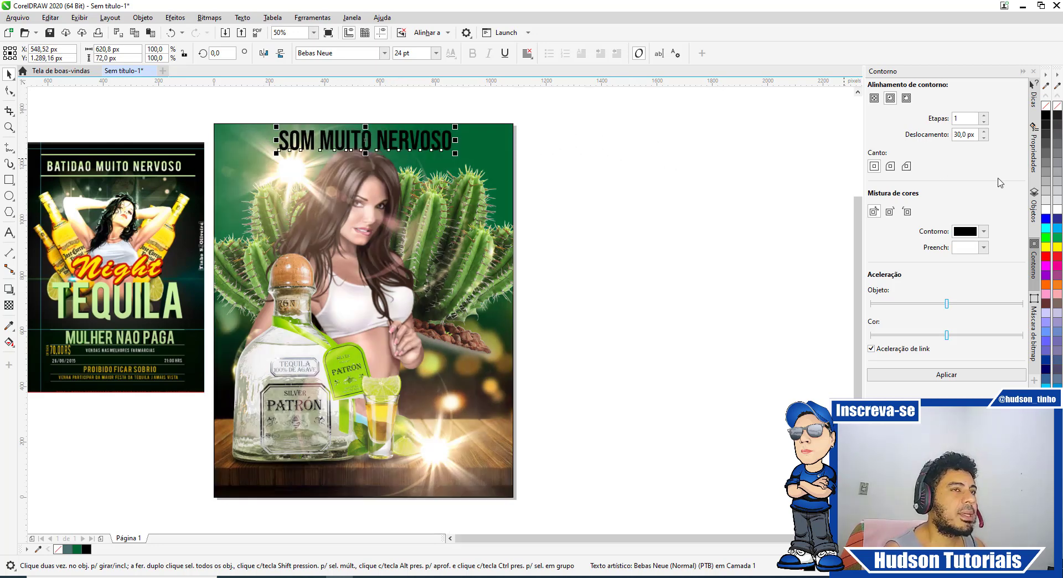
{"action": "left_click", "coordinate": [1053, 210]}
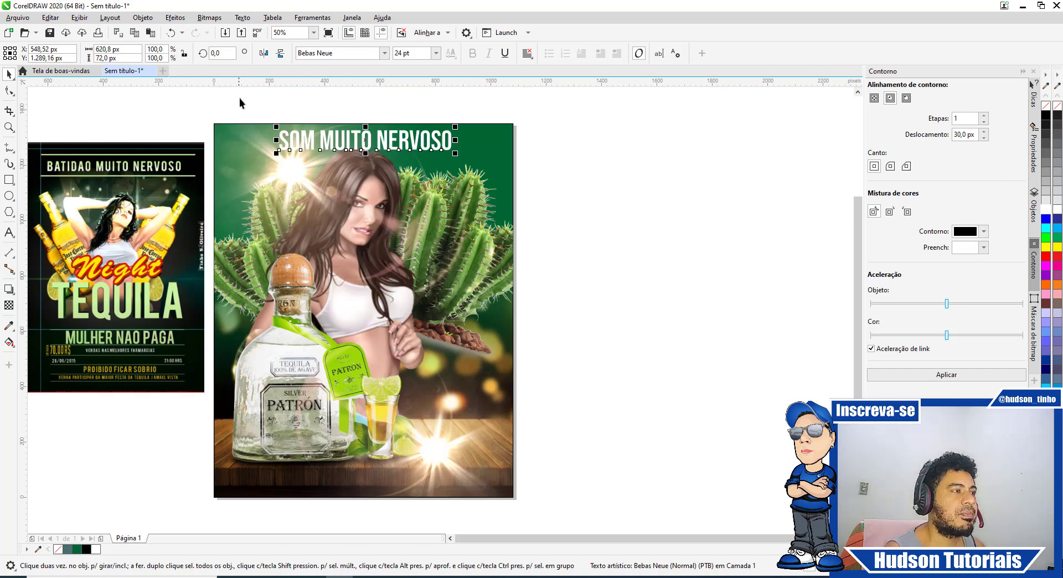
{"action": "scroll", "coordinate": [244, 106], "scroll_direction": "up", "scroll_amount": 1}
{"action": "left_click_drag", "start_coordinate": [524, 173], "coordinate": [517, 166]}
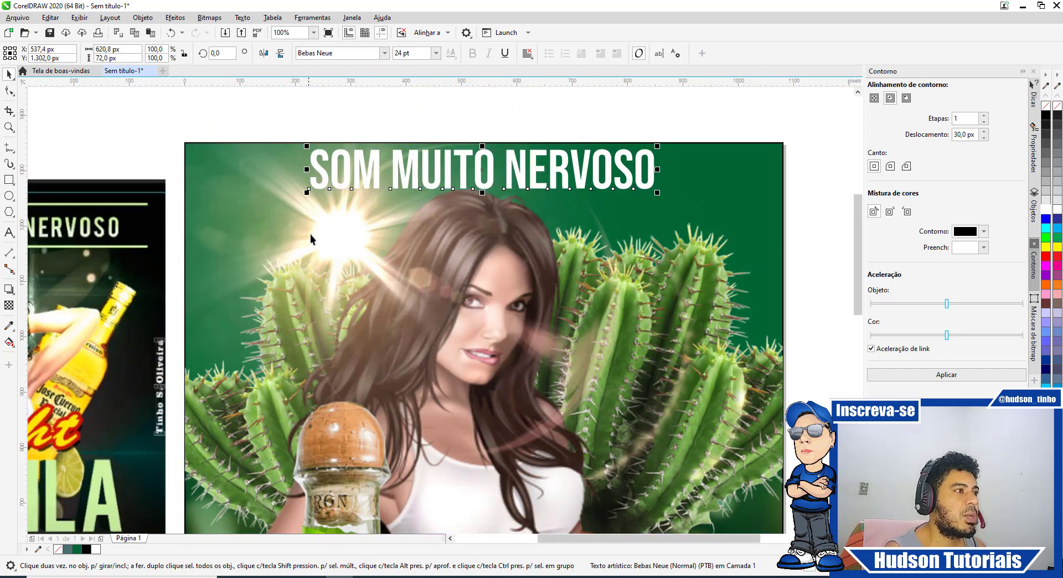
Step: Shift the upper lens flare left and slightly up, away from the title, and enlarge it to about 1216 × 684 px
{"action": "left_click", "coordinate": [350, 237]}
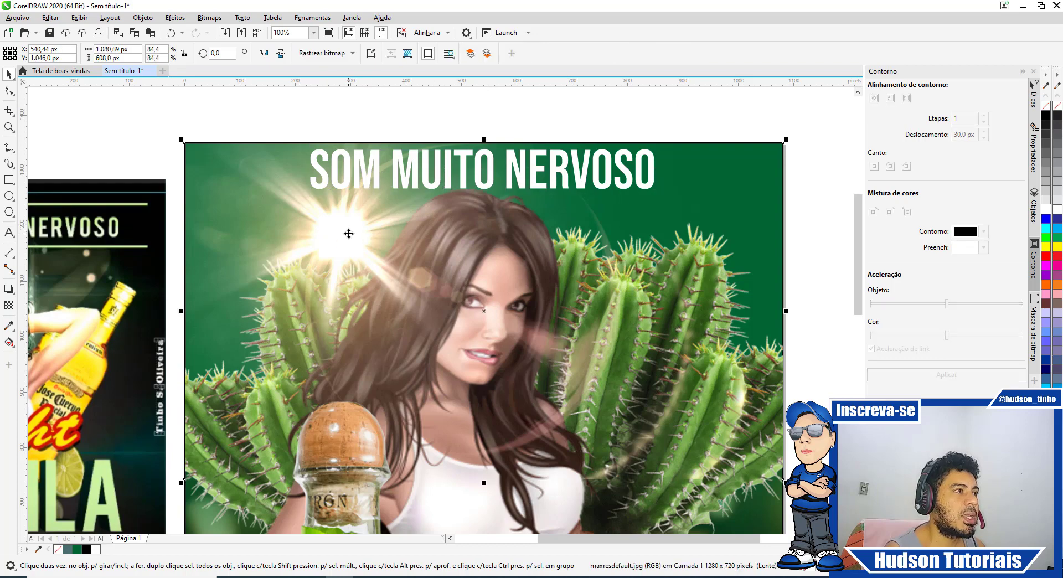
{"action": "left_click_drag", "start_coordinate": [363, 240], "coordinate": [299, 231]}
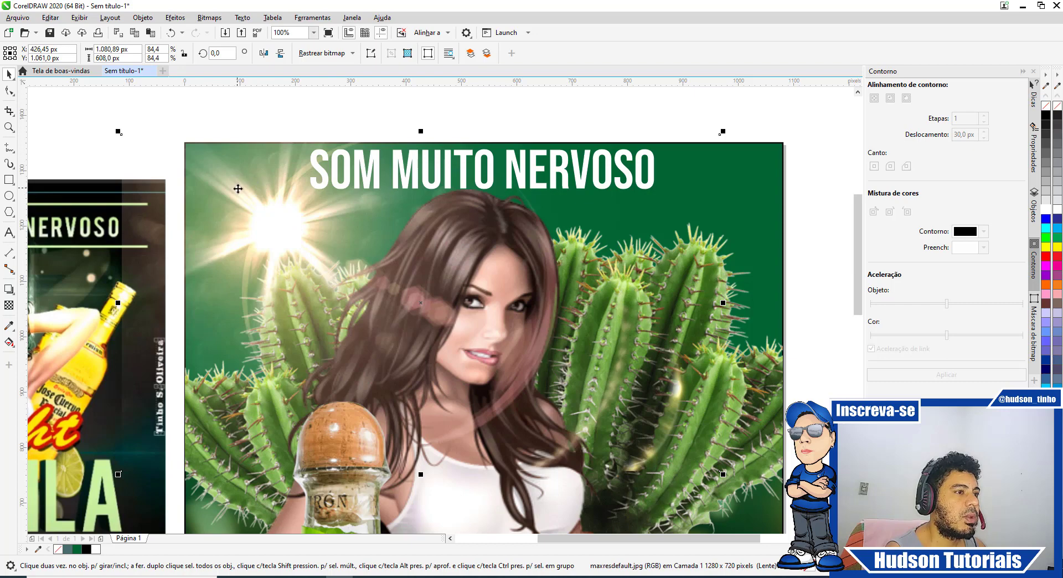
{"action": "left_click_drag", "start_coordinate": [237, 189], "coordinate": [266, 206]}
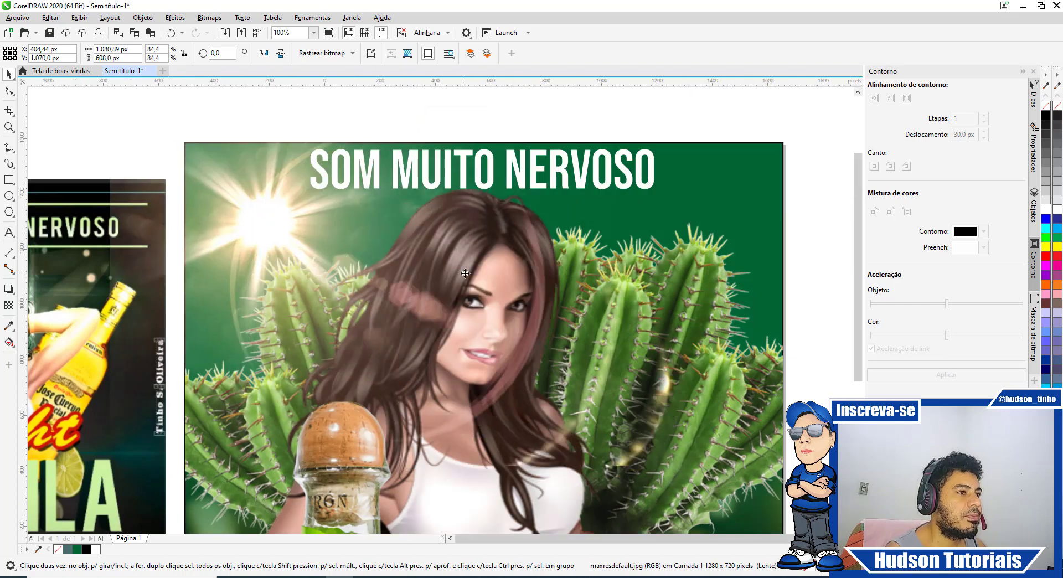
{"action": "scroll", "coordinate": [465, 273], "scroll_direction": "down", "scroll_amount": 4}
{"action": "left_click_drag", "start_coordinate": [529, 327], "coordinate": [548, 337]}
{"action": "scroll", "coordinate": [437, 267], "scroll_direction": "up", "scroll_amount": 2}
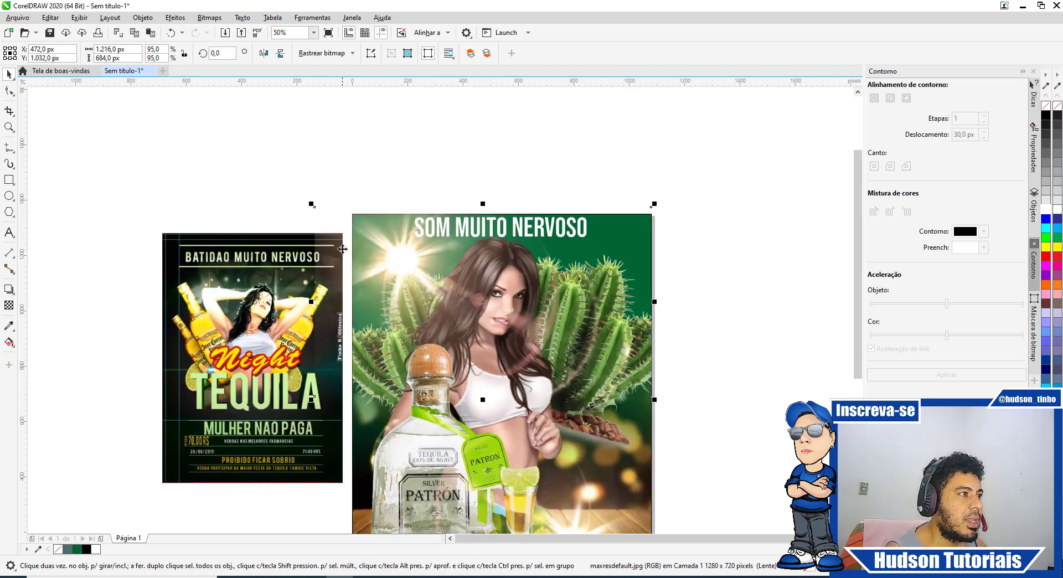
Step: Move the reference flyer clear of the upper lens flare and trim the flare's left and top overhang to the page edges with the Shape tool
{"action": "left_click_drag", "start_coordinate": [222, 330], "coordinate": [115, 325]}
{"action": "left_click", "coordinate": [350, 266]}
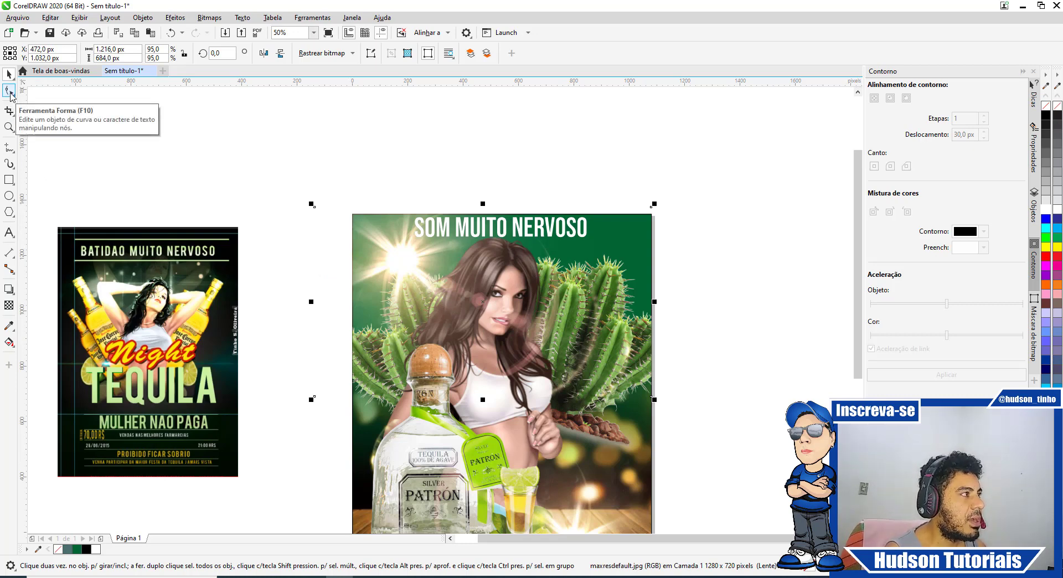
{"action": "left_click", "coordinate": [10, 91]}
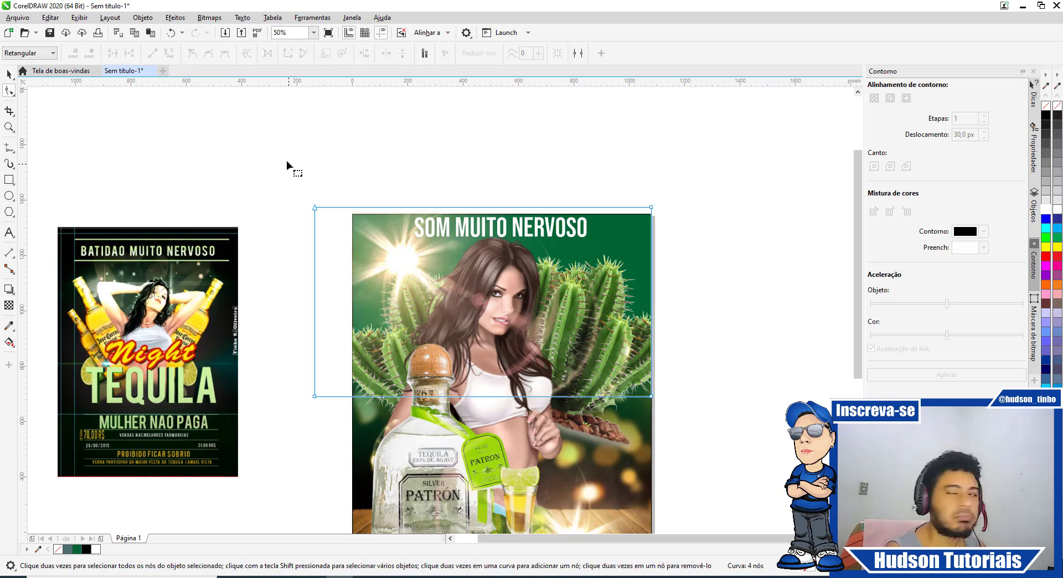
{"action": "left_click_drag", "start_coordinate": [286, 160], "coordinate": [350, 436]}
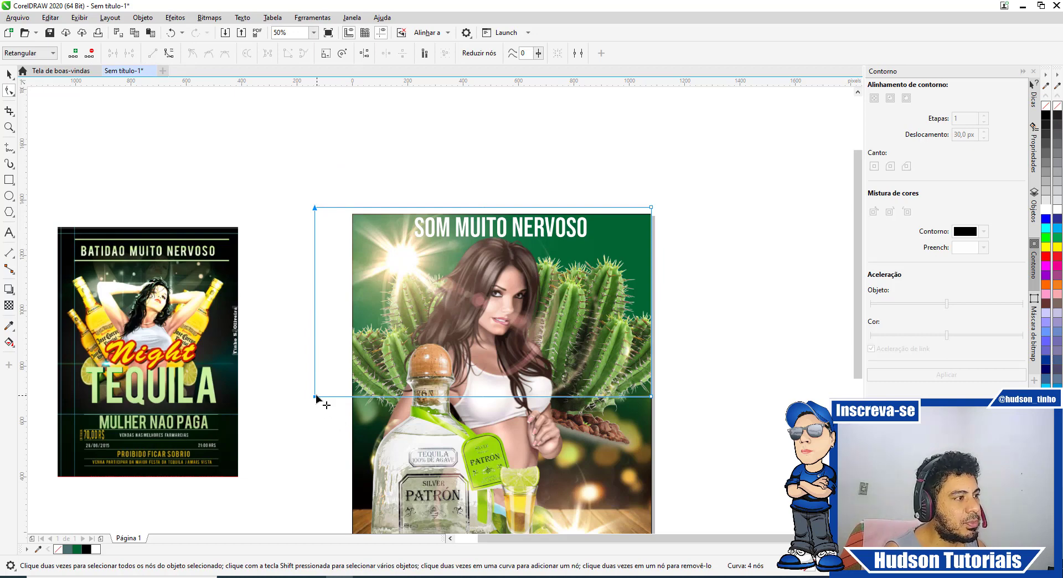
{"action": "left_click_drag", "start_coordinate": [319, 396], "coordinate": [353, 396]}
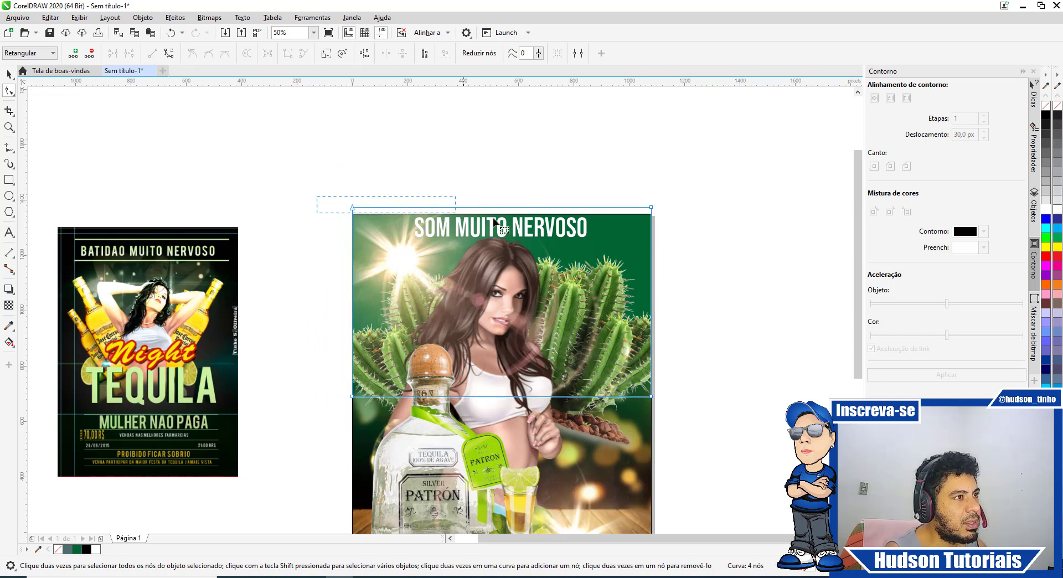
{"action": "left_click_drag", "start_coordinate": [494, 220], "coordinate": [652, 214]}
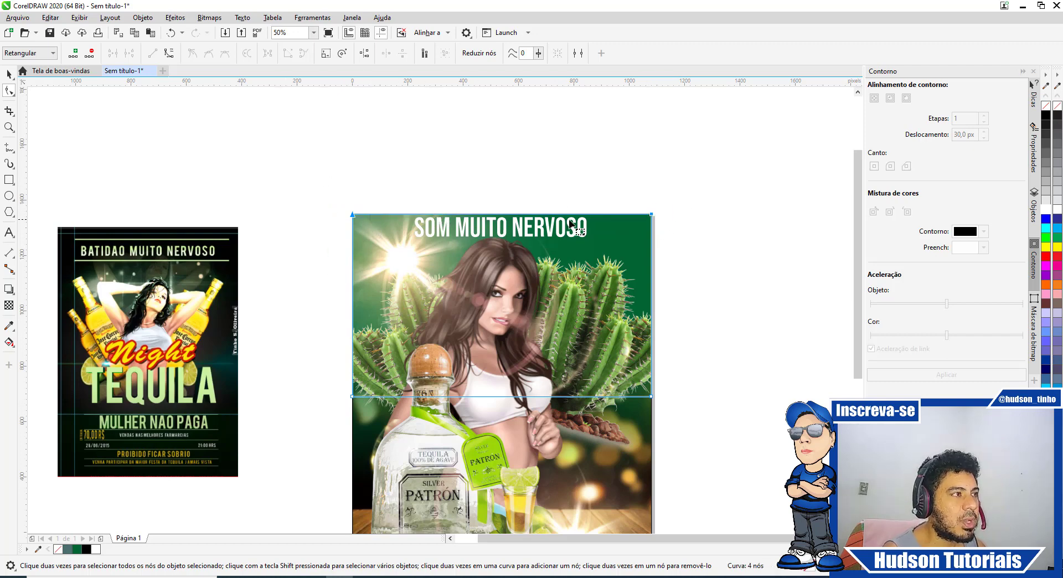
{"action": "scroll", "coordinate": [852, 194], "scroll_direction": "down", "scroll_amount": 1}
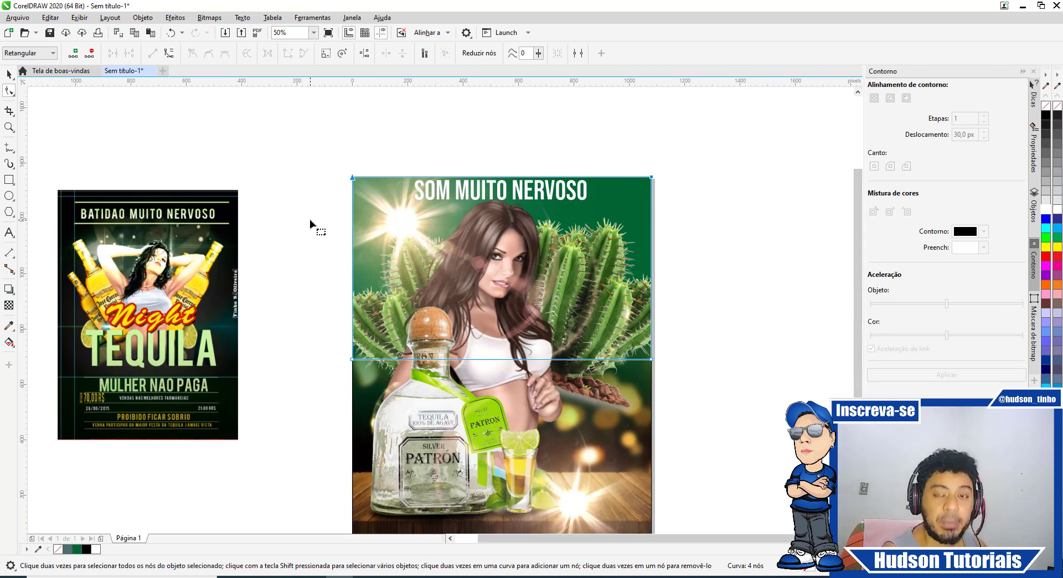
{"action": "left_click", "coordinate": [7, 75]}
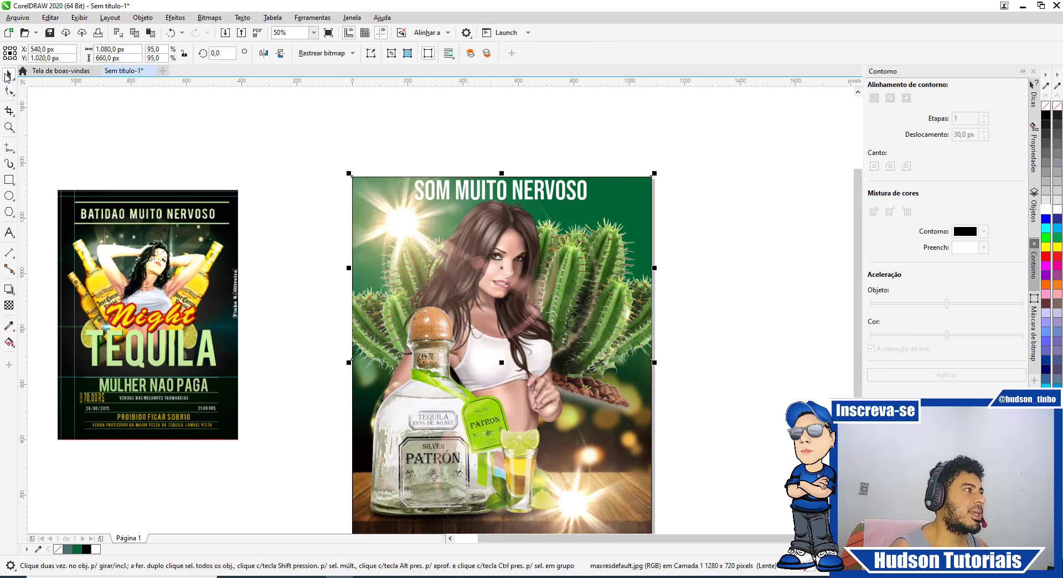
{"action": "left_click", "coordinate": [299, 147]}
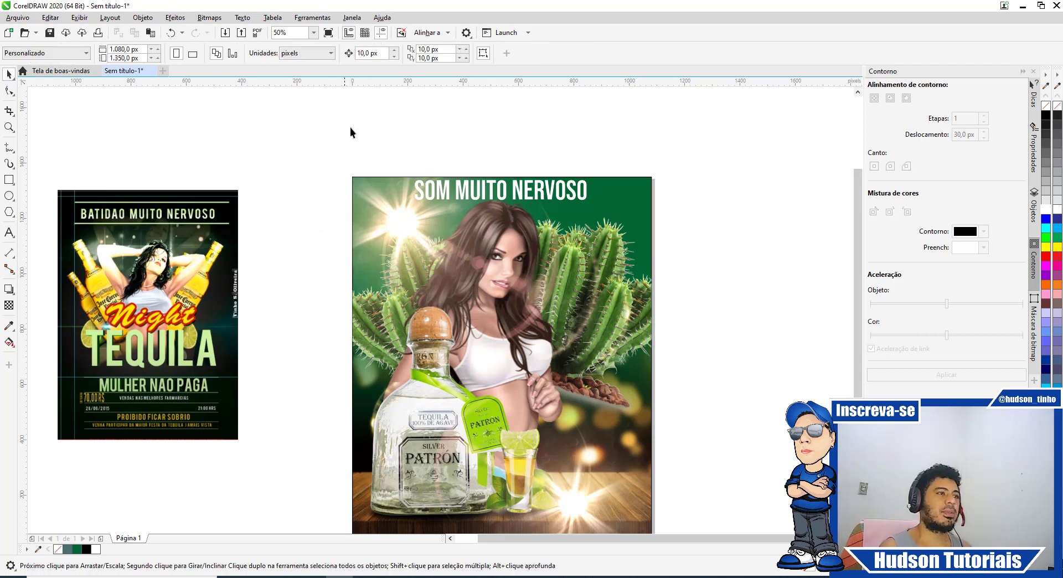
Step: Scale the "Som muito nervoso" title down around its centre at the top of the page
{"action": "scroll", "coordinate": [384, 130], "scroll_direction": "down", "scroll_amount": 2}
{"action": "scroll", "coordinate": [413, 153], "scroll_direction": "up", "scroll_amount": 2}
{"action": "left_click", "coordinate": [472, 161]}
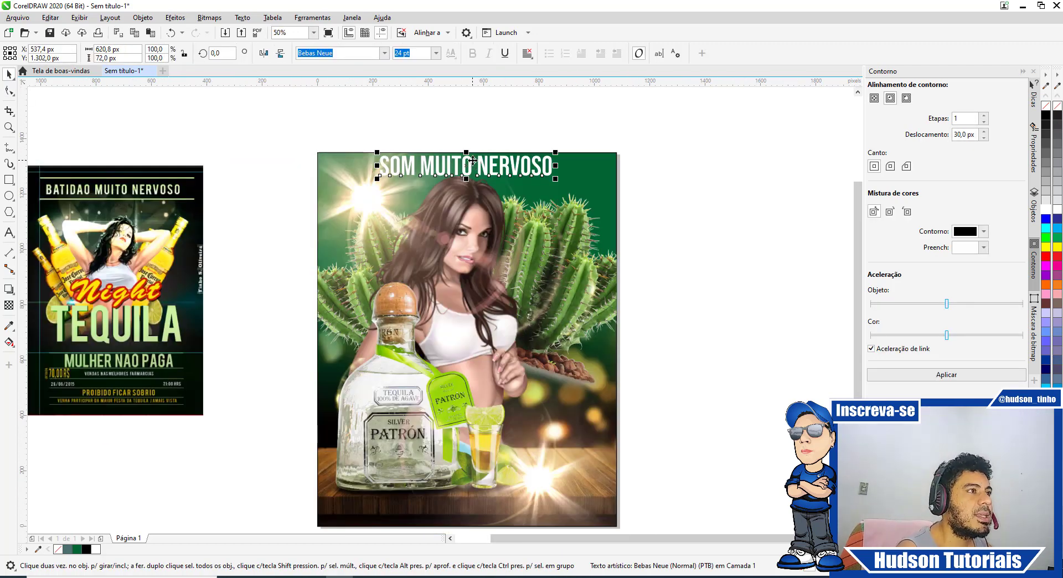
{"action": "scroll", "coordinate": [437, 151], "scroll_direction": "up", "scroll_amount": 1}
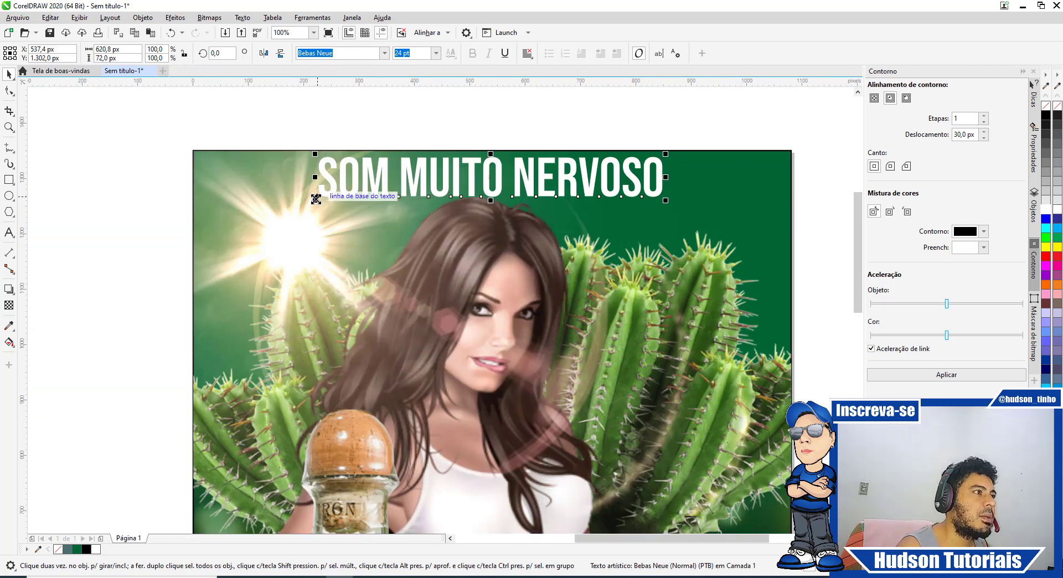
{"action": "left_click_drag", "start_coordinate": [315, 198], "coordinate": [323, 190]}
{"action": "left_click", "coordinate": [342, 134]}
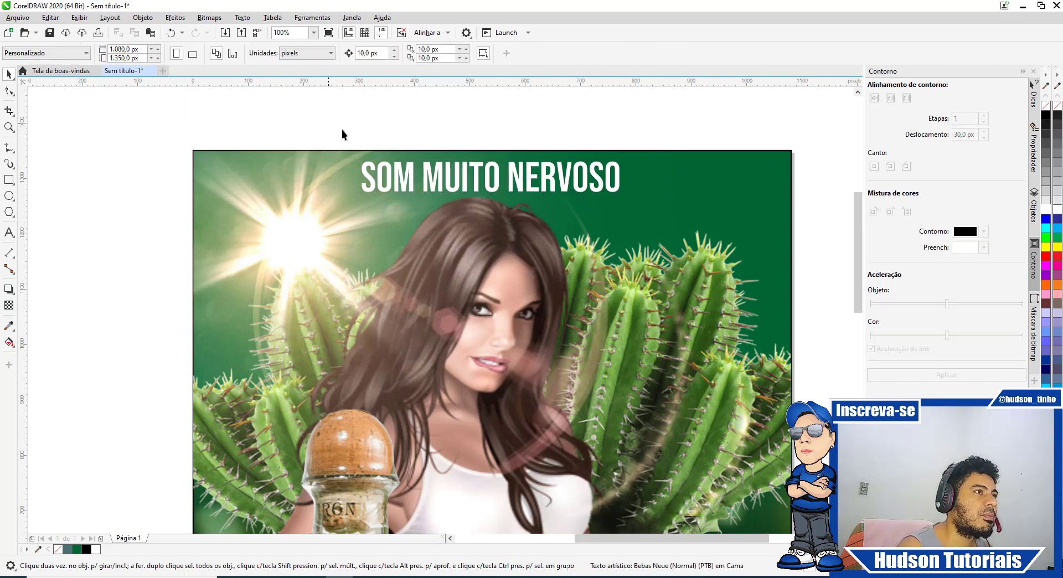
Step: Move the reference flyer image back against the left edge of the page
{"action": "scroll", "coordinate": [354, 152], "scroll_direction": "down", "scroll_amount": 1}
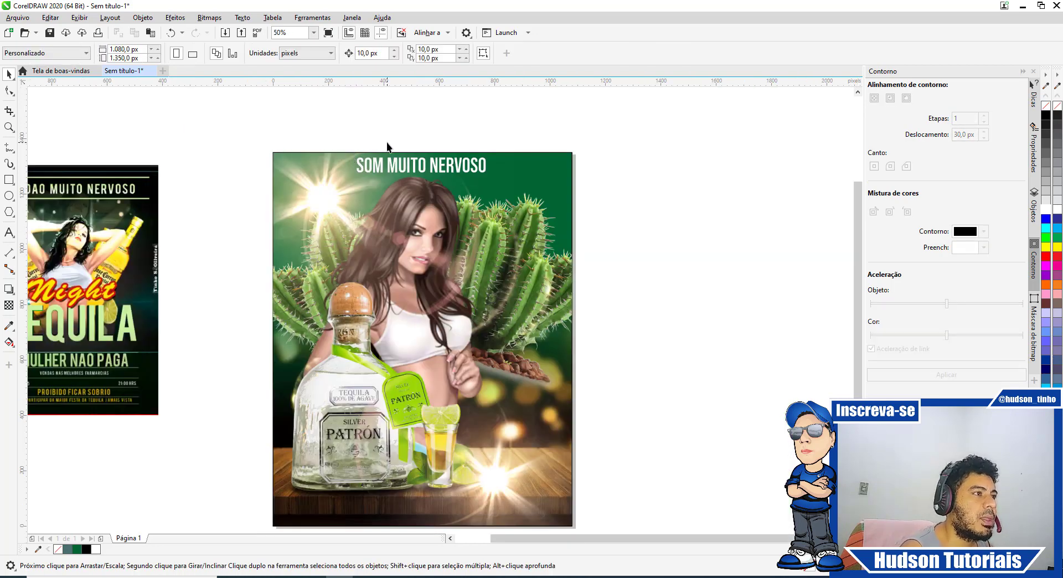
{"action": "scroll", "coordinate": [356, 151], "scroll_direction": "down", "scroll_amount": 2}
{"action": "scroll", "coordinate": [353, 147], "scroll_direction": "up", "scroll_amount": 1}
{"action": "left_click_drag", "start_coordinate": [316, 156], "coordinate": [370, 197]}
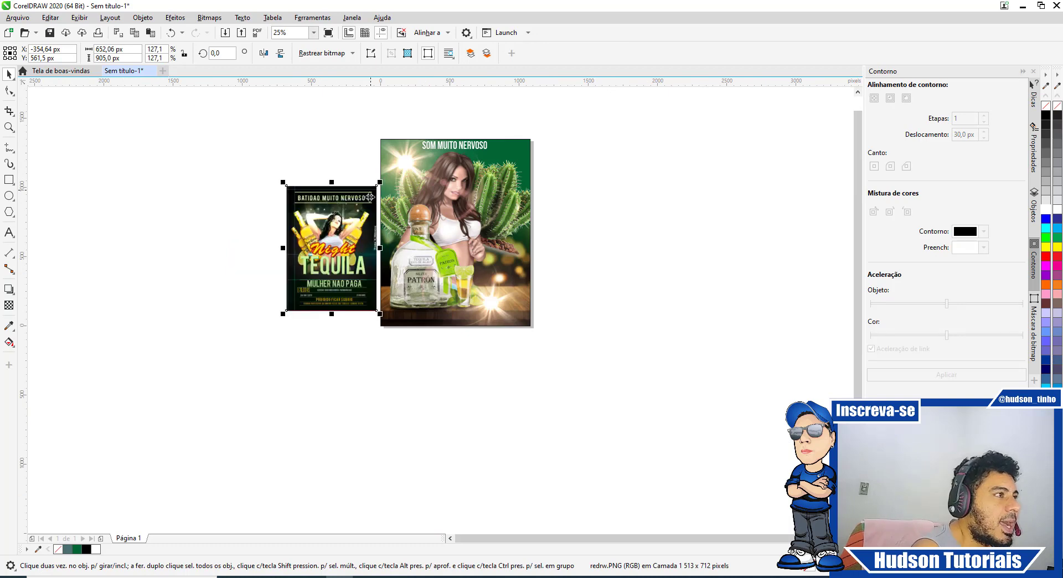
Step: Add the artistic text "Night" in the empty area just right of the page
{"action": "scroll", "coordinate": [370, 197], "scroll_direction": "up", "scroll_amount": 1}
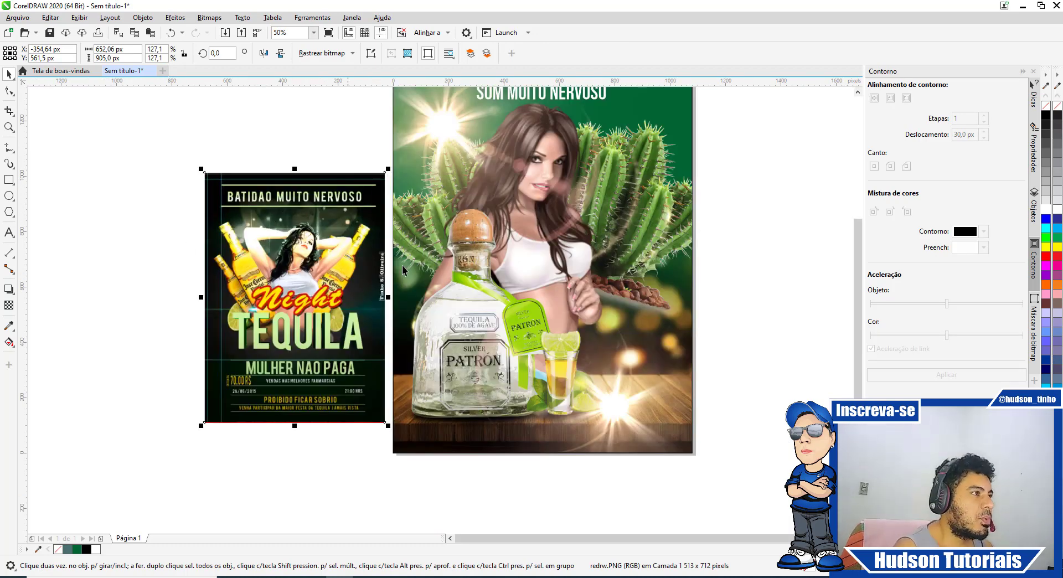
{"action": "left_click", "coordinate": [9, 232]}
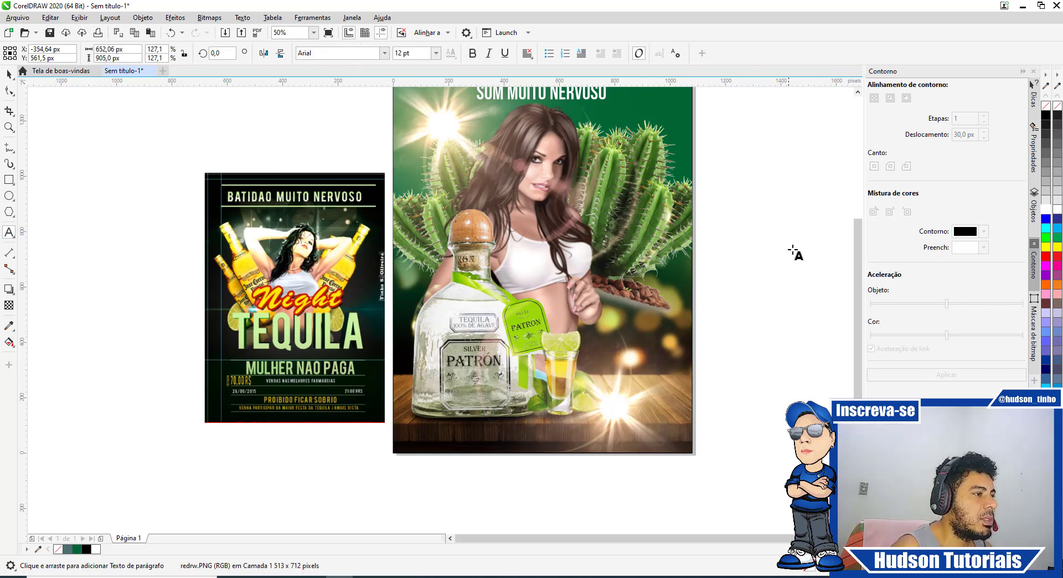
{"action": "left_click", "coordinate": [712, 239]}
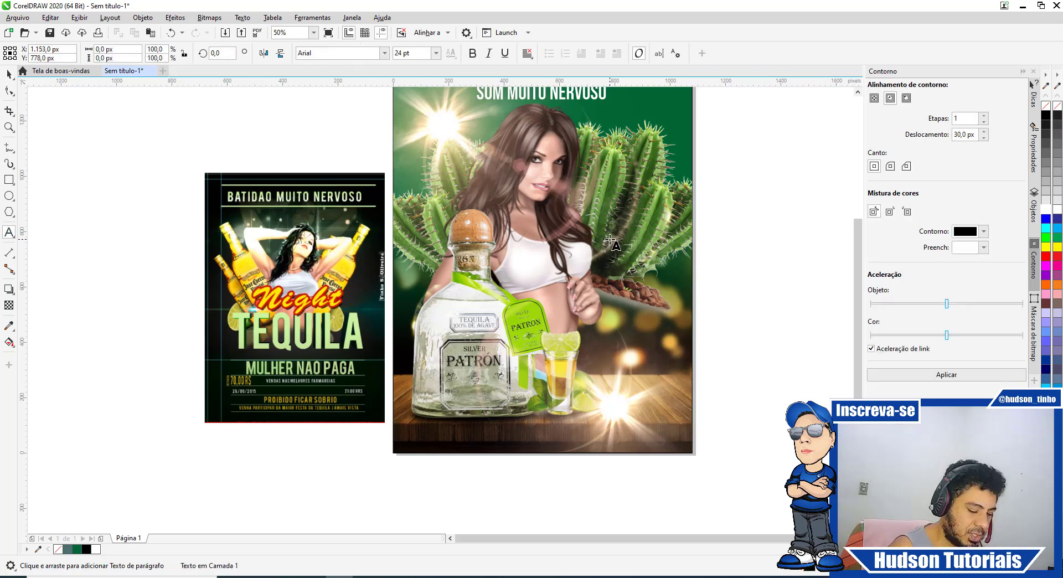
{"action": "type", "text": "Ni"}
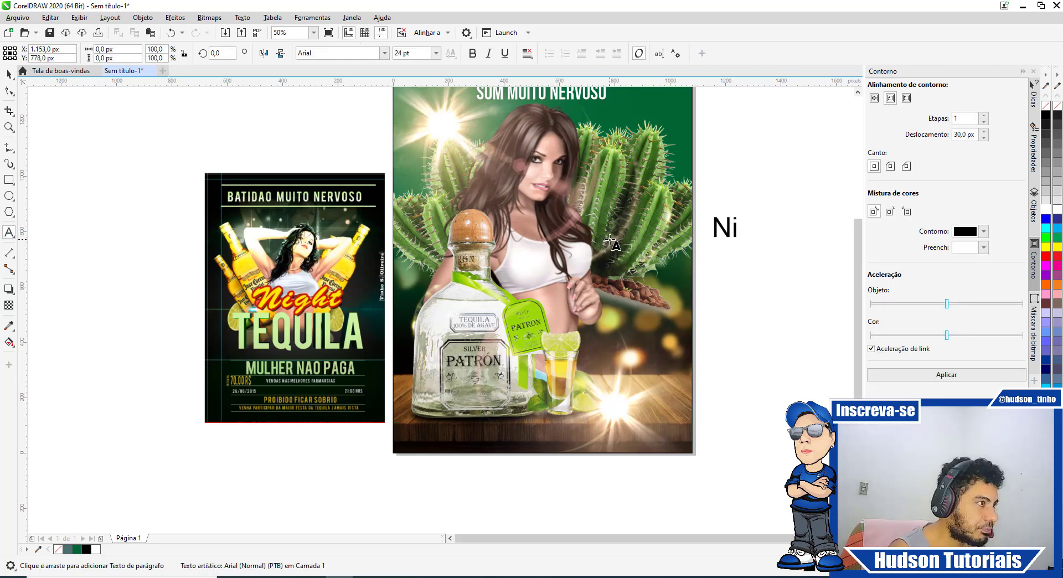
{"action": "type", "text": "ght"}
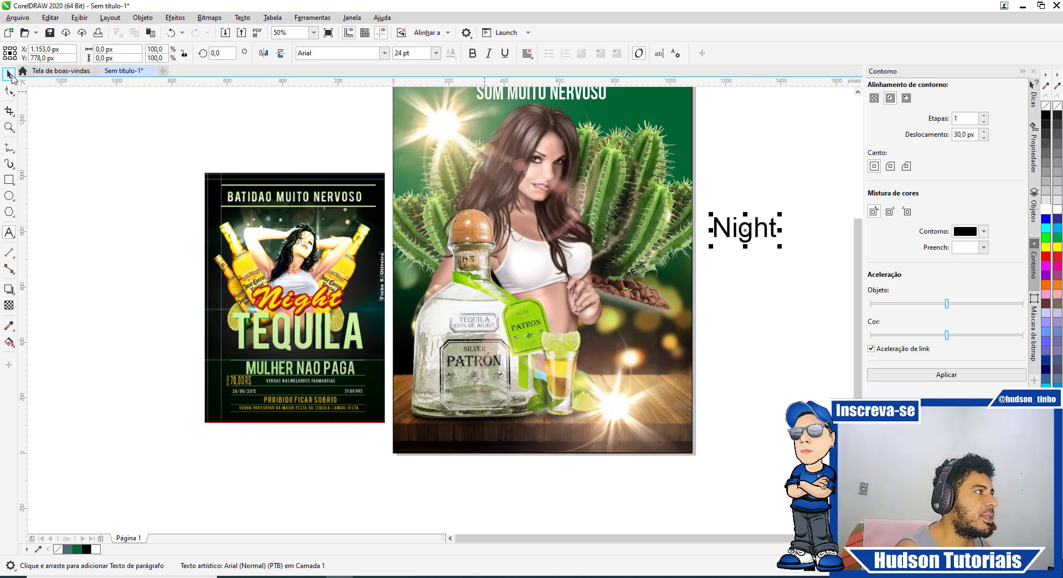
{"action": "left_click", "coordinate": [9, 74]}
Step: Set the "Night" text in the Hugtophia font and place it over the woman's torso, enlarged to about 348 × 188 px
{"action": "left_click", "coordinate": [385, 53]}
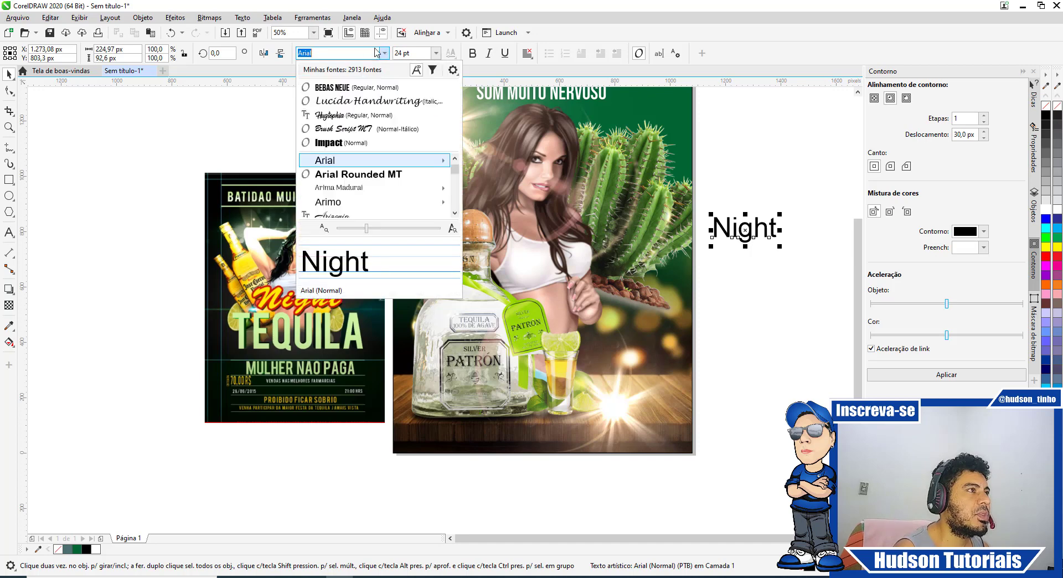
{"action": "left_click", "coordinate": [346, 116]}
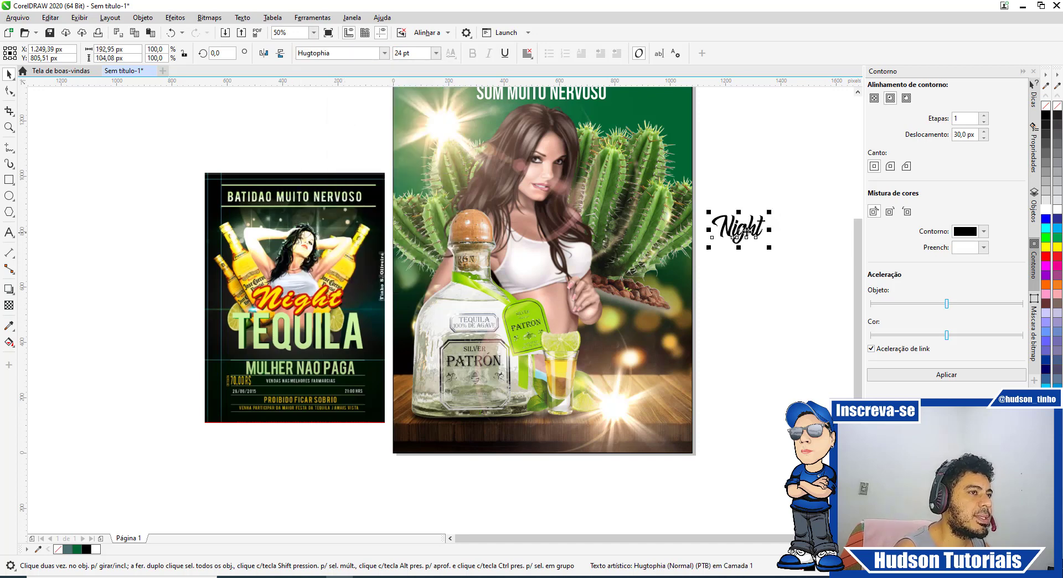
{"action": "left_click_drag", "start_coordinate": [725, 222], "coordinate": [500, 258]}
{"action": "left_click_drag", "start_coordinate": [557, 281], "coordinate": [563, 272]}
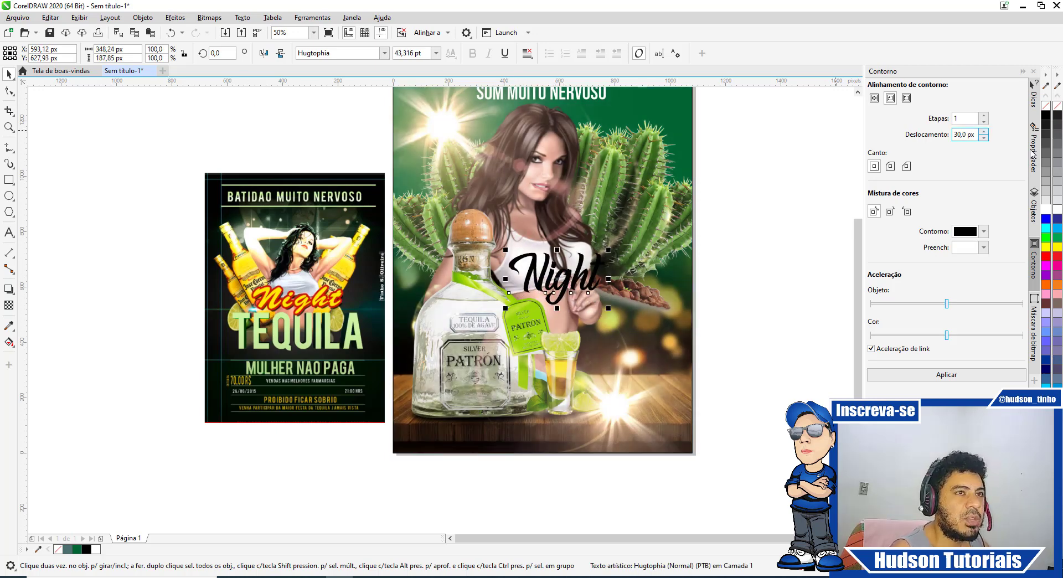
Step: Fill the "Night" text red, compare it with the reference flyer, shift it slightly left and change its fill to yellow
{"action": "left_click", "coordinate": [1056, 256]}
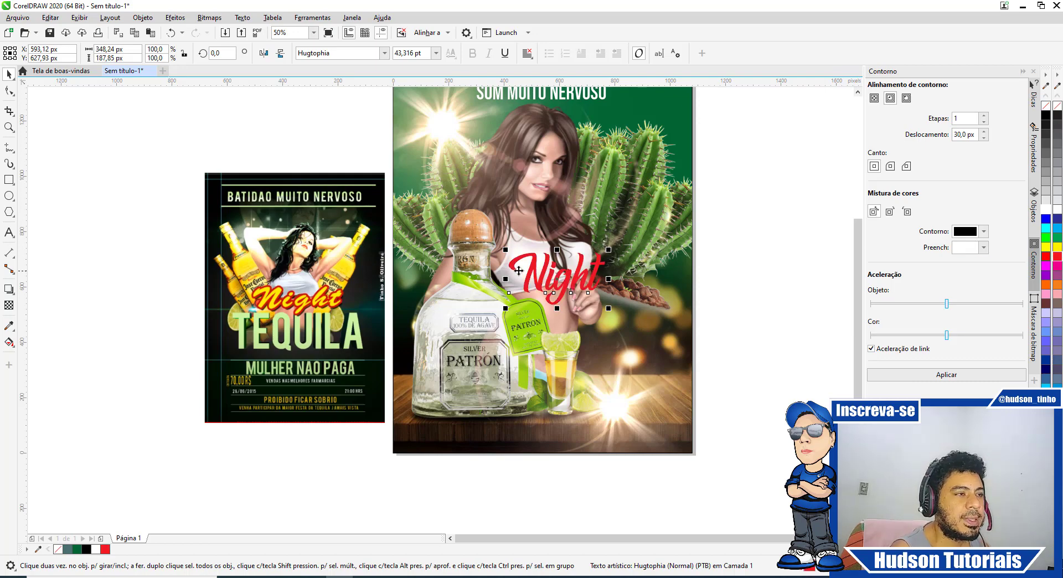
{"action": "scroll", "coordinate": [298, 302], "scroll_direction": "up", "scroll_amount": 1}
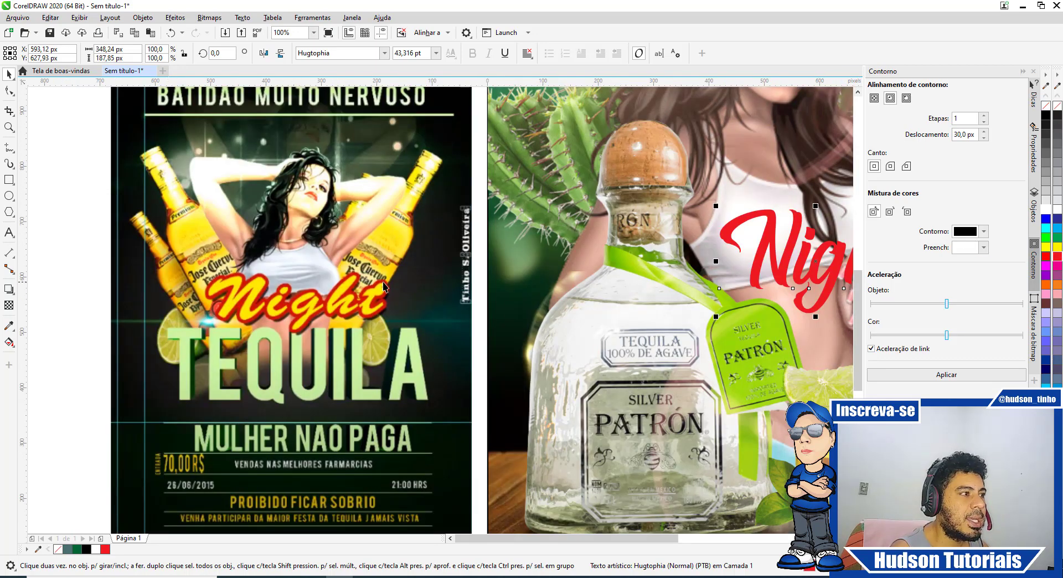
{"action": "scroll", "coordinate": [388, 286], "scroll_direction": "down", "scroll_amount": 1}
{"action": "scroll", "coordinate": [617, 269], "scroll_direction": "up", "scroll_amount": 1}
{"action": "scroll", "coordinate": [360, 301], "scroll_direction": "down", "scroll_amount": 1}
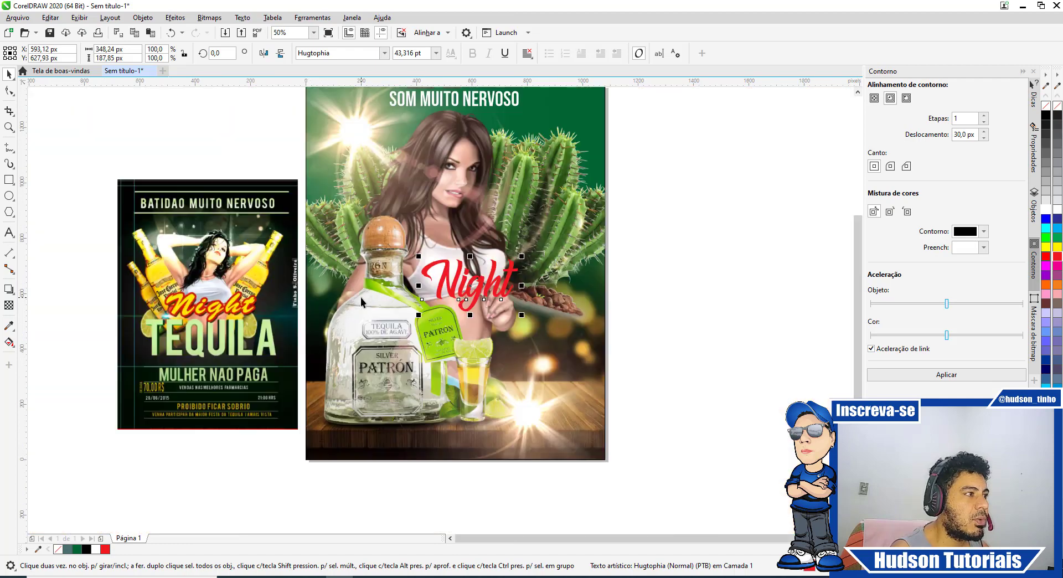
{"action": "left_click_drag", "start_coordinate": [459, 276], "coordinate": [455, 277]}
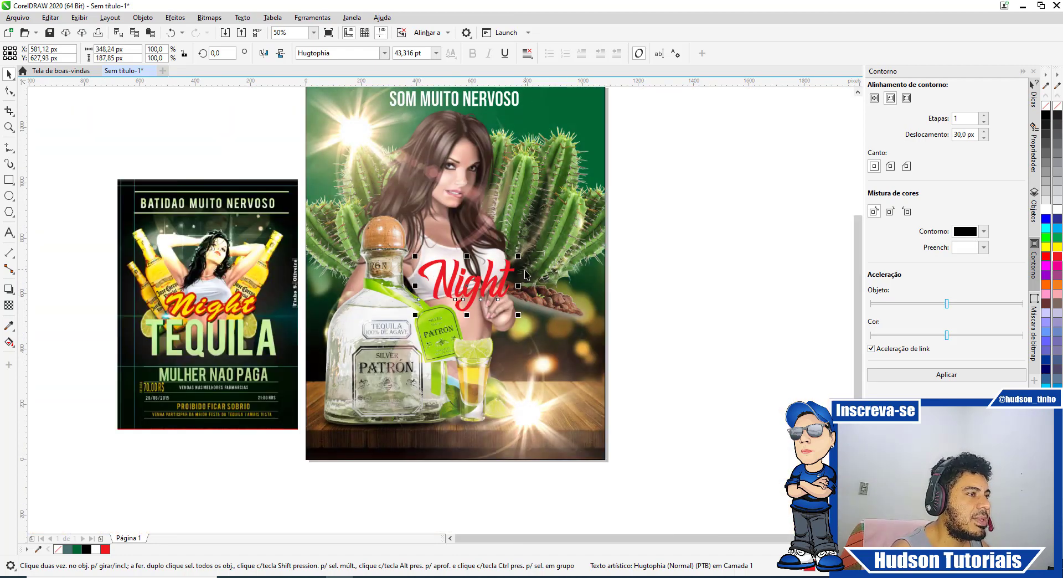
{"action": "left_click", "coordinate": [1057, 247]}
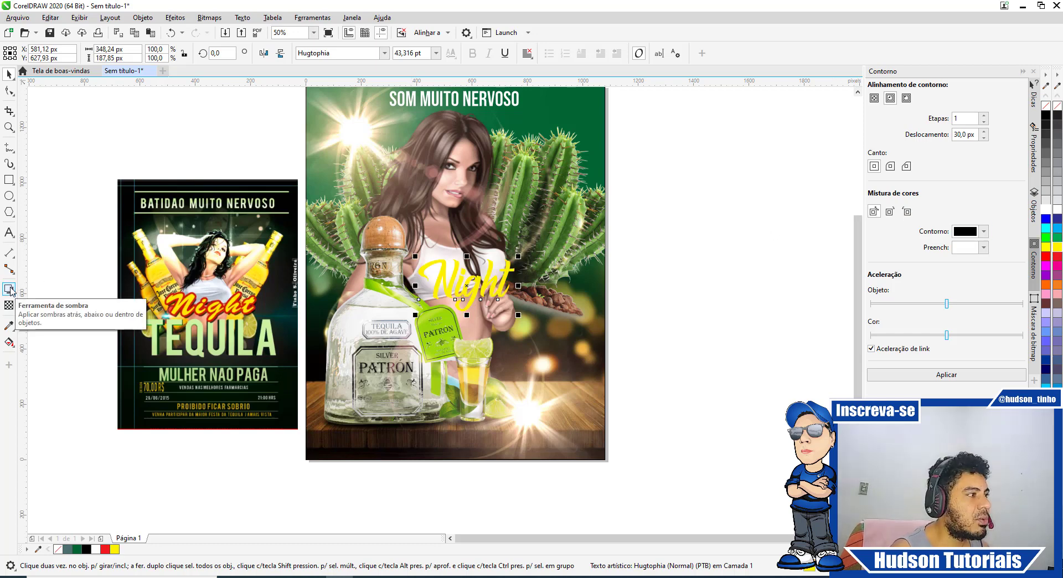
Step: Add a one-step outside contour of about 5 px around the "Night" text
{"action": "left_click", "coordinate": [11, 292]}
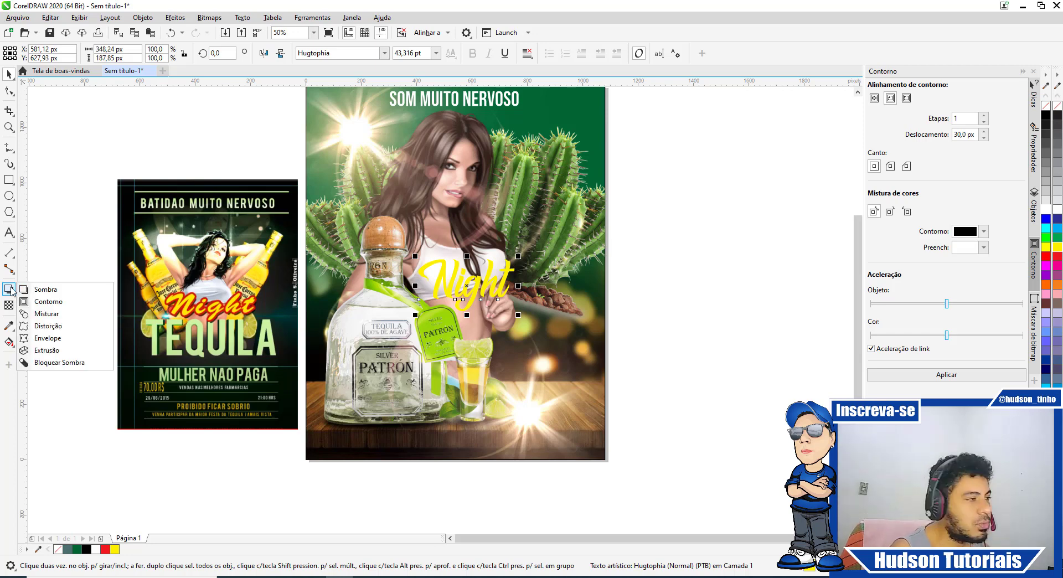
{"action": "left_click", "coordinate": [48, 301]}
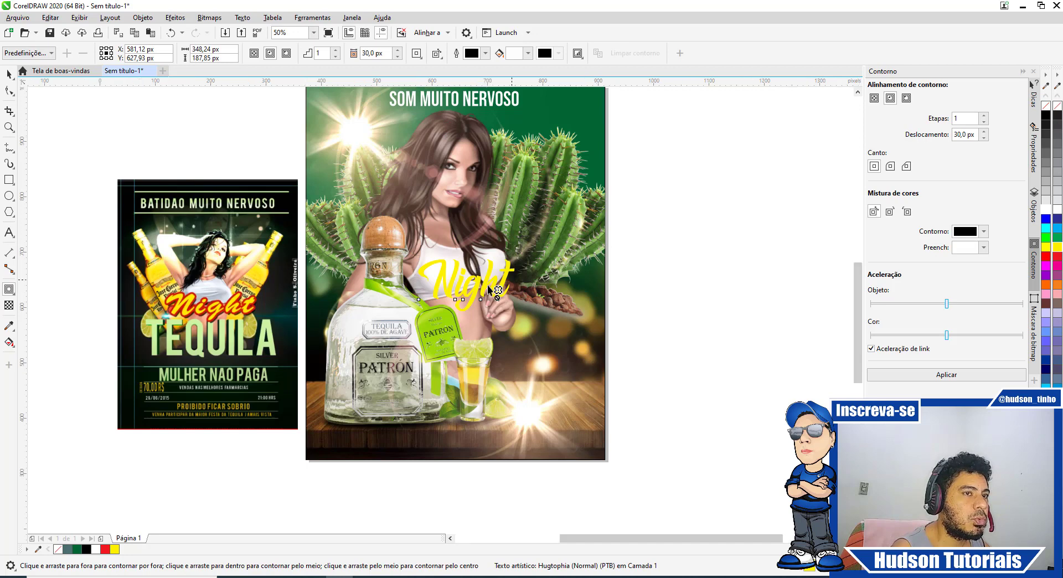
{"action": "scroll", "coordinate": [489, 288], "scroll_direction": "up", "scroll_amount": 1}
{"action": "left_click_drag", "start_coordinate": [444, 282], "coordinate": [449, 238]}
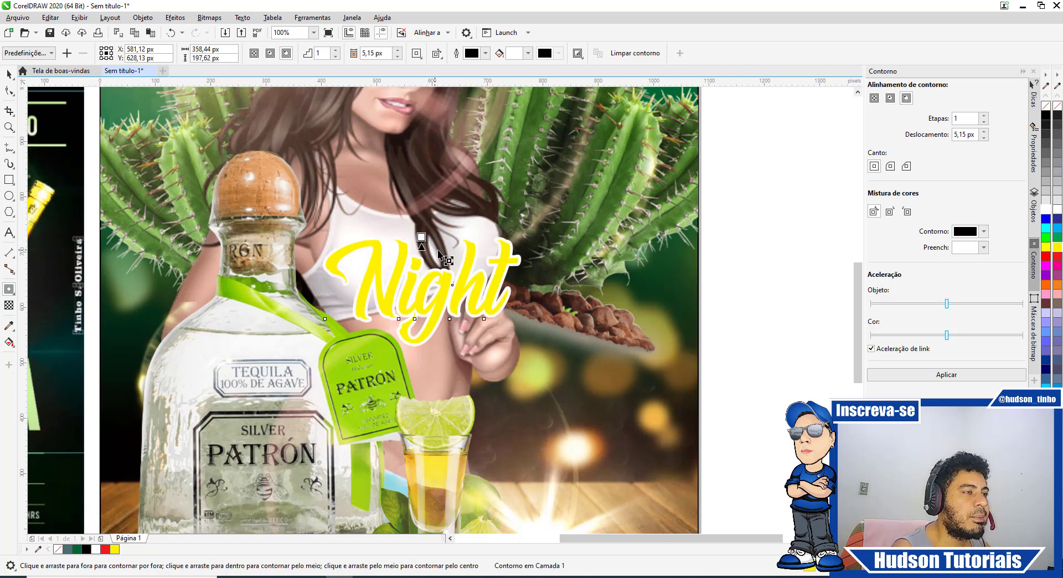
Step: Set the fill of the "Night" contour to red, CMYK 9, 100, 100, 4
{"action": "left_click", "coordinate": [528, 54]}
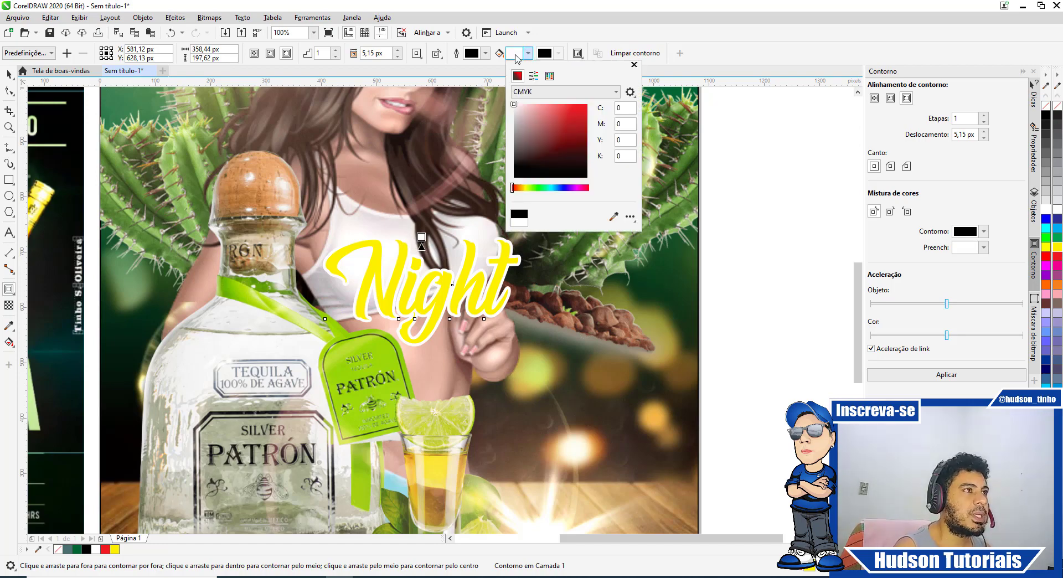
{"action": "left_click_drag", "start_coordinate": [553, 114], "coordinate": [580, 104]}
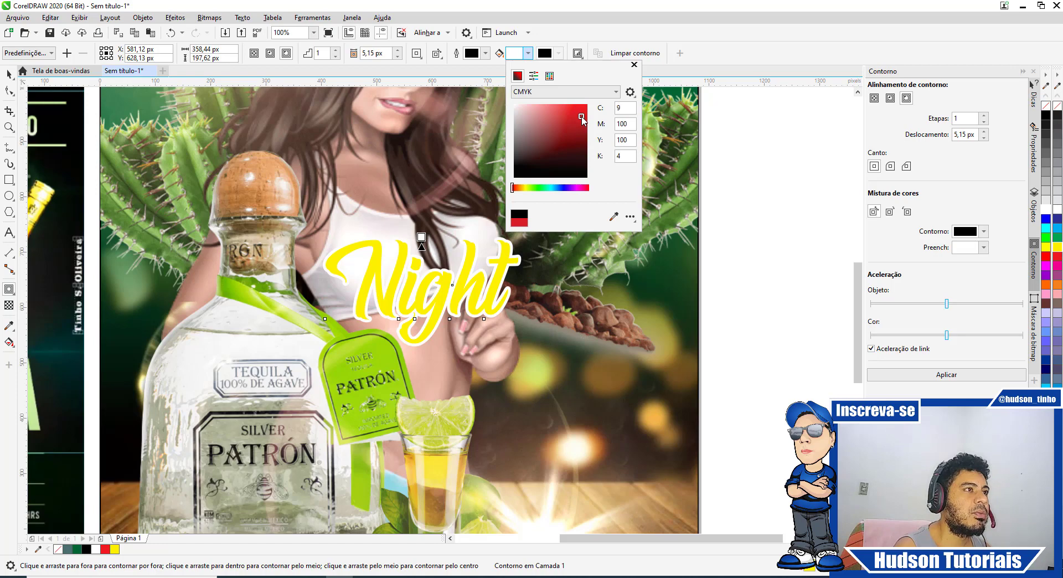
{"action": "left_click", "coordinate": [581, 118]}
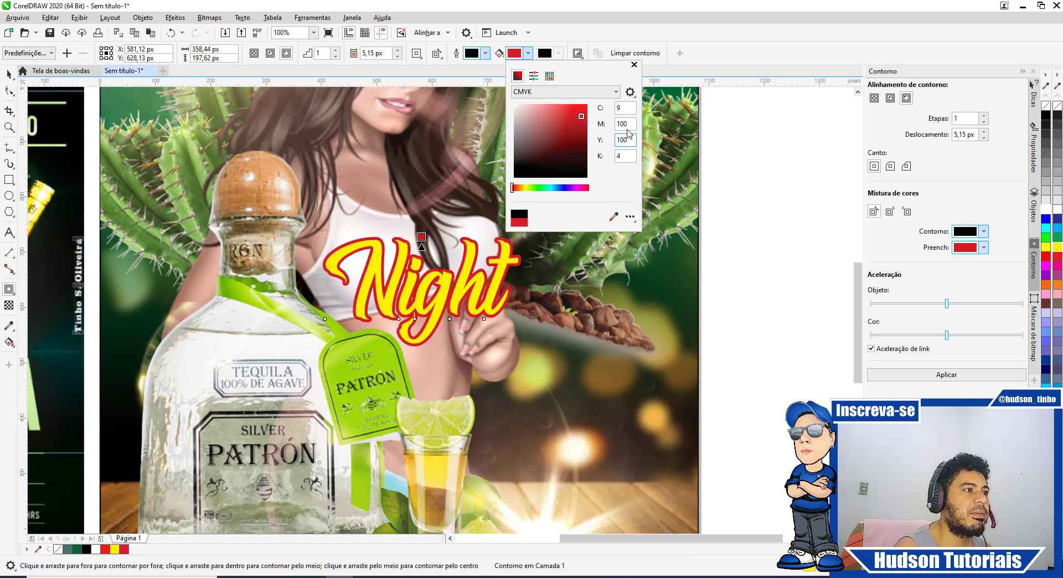
{"action": "left_click", "coordinate": [634, 64]}
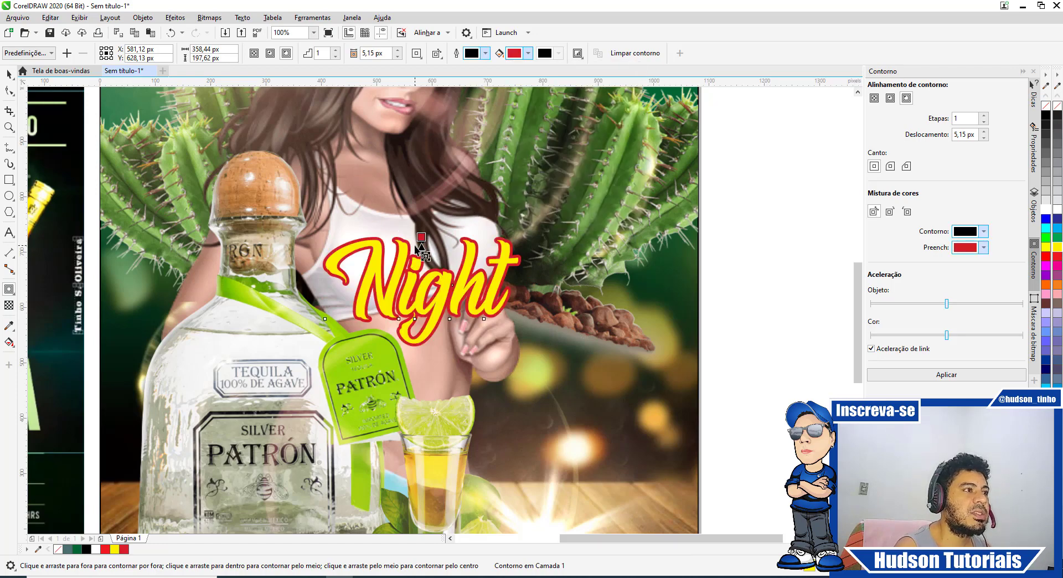
Step: Widen the "Night" contour to an offset of about 9 px and deselect it
{"action": "scroll", "coordinate": [422, 250], "scroll_direction": "up", "scroll_amount": 4}
{"action": "left_click_drag", "start_coordinate": [448, 247], "coordinate": [449, 238]}
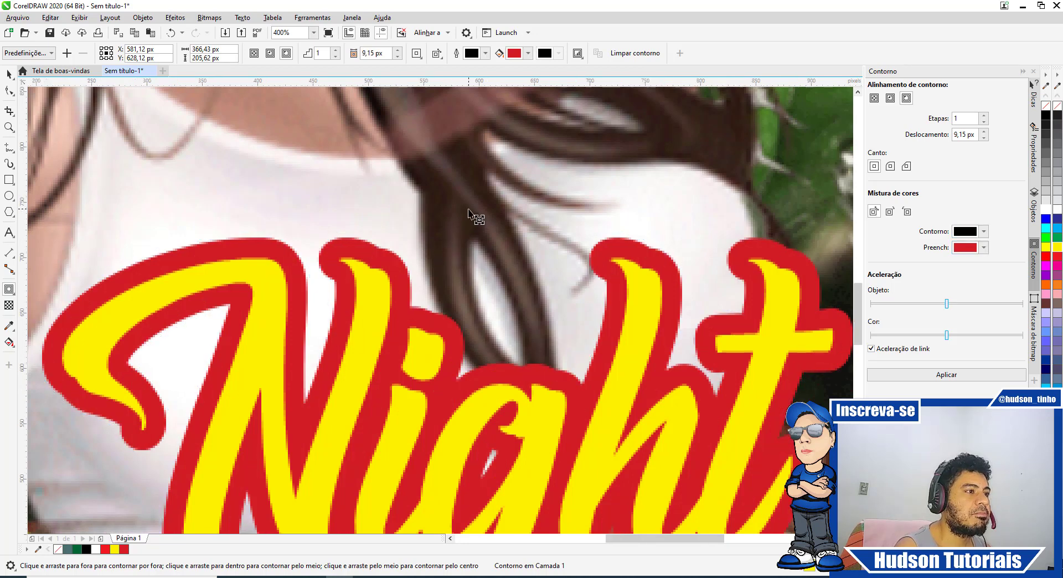
{"action": "scroll", "coordinate": [473, 214], "scroll_direction": "down", "scroll_amount": 4}
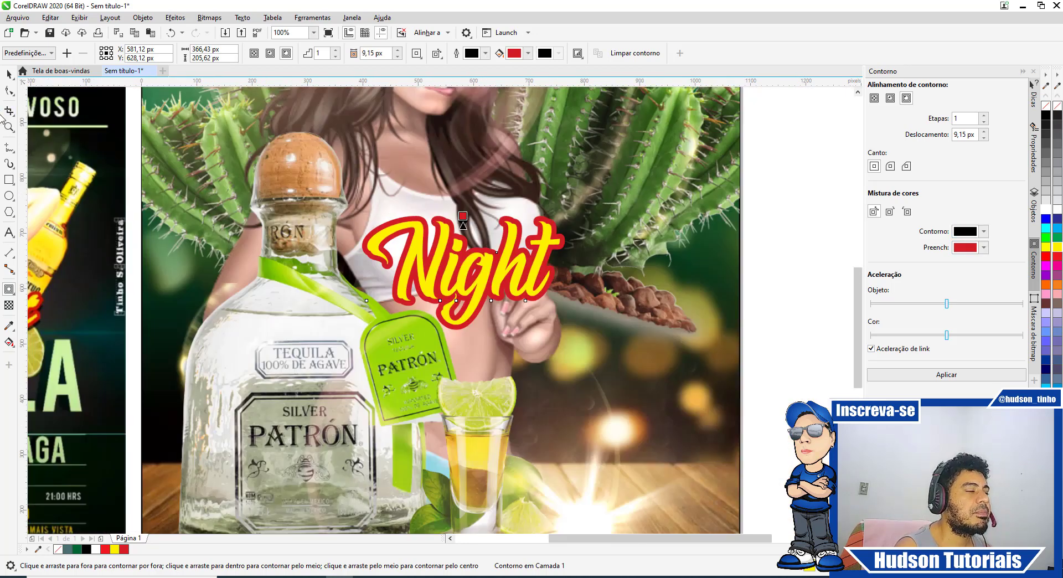
{"action": "left_click", "coordinate": [9, 73]}
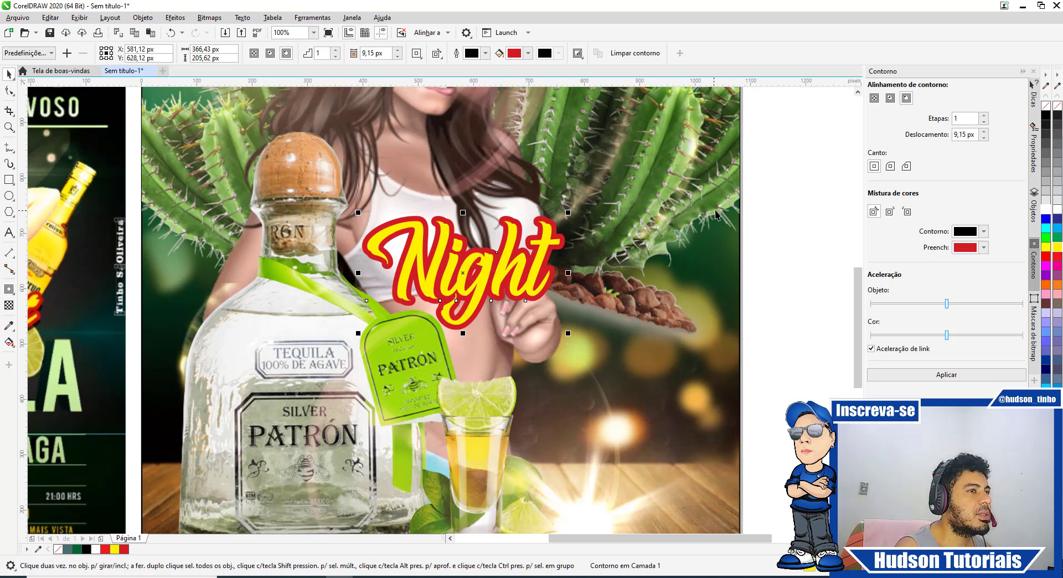
{"action": "left_click", "coordinate": [762, 202]}
{"action": "scroll", "coordinate": [405, 265], "scroll_direction": "down", "scroll_amount": 2}
{"action": "scroll", "coordinate": [405, 264], "scroll_direction": "up", "scroll_amount": 2}
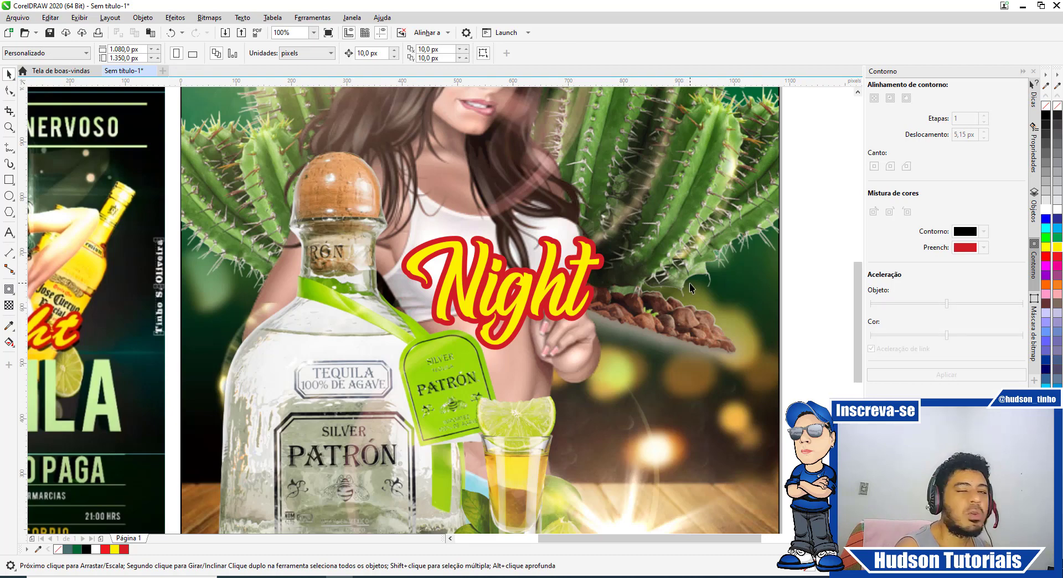
Step: Sample the bright green of the bottle's ribbon and apply it as the fill of the "Night" lettering
{"action": "left_click", "coordinate": [561, 286]}
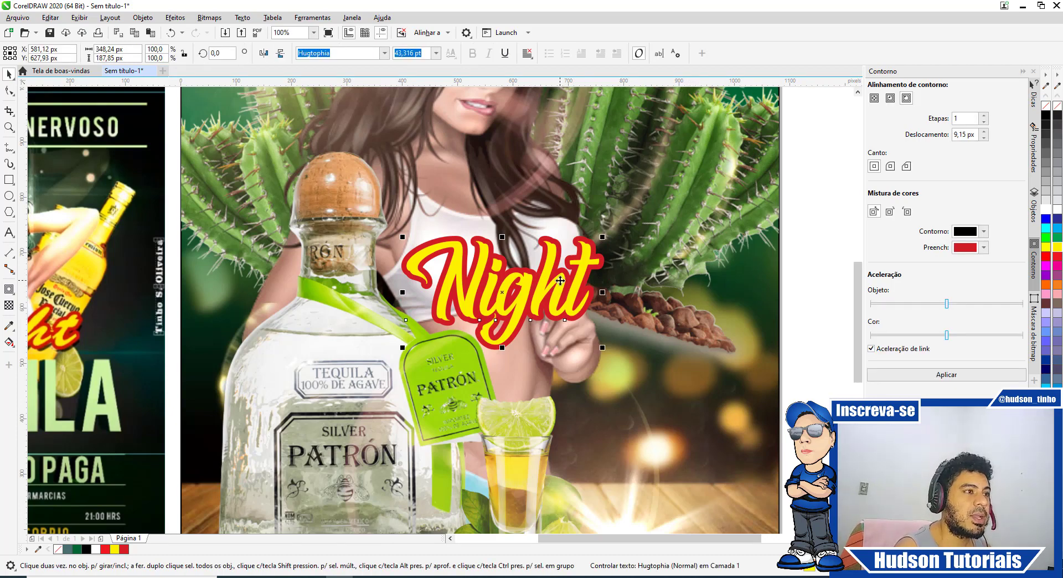
{"action": "left_click", "coordinate": [9, 325]}
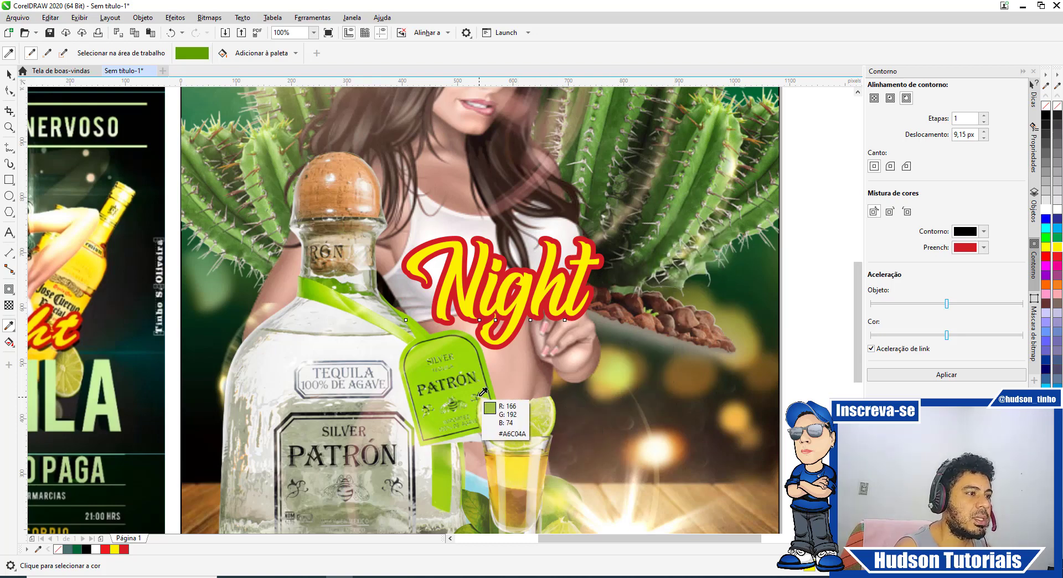
{"action": "left_click", "coordinate": [335, 291]}
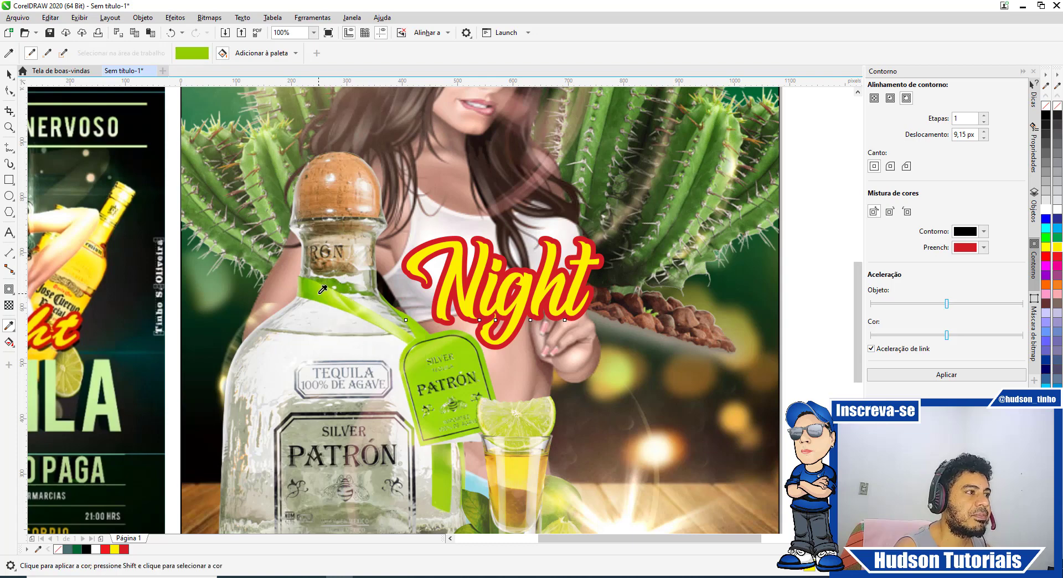
{"action": "scroll", "coordinate": [474, 284], "scroll_direction": "up", "scroll_amount": 3}
{"action": "left_click", "coordinate": [470, 280]}
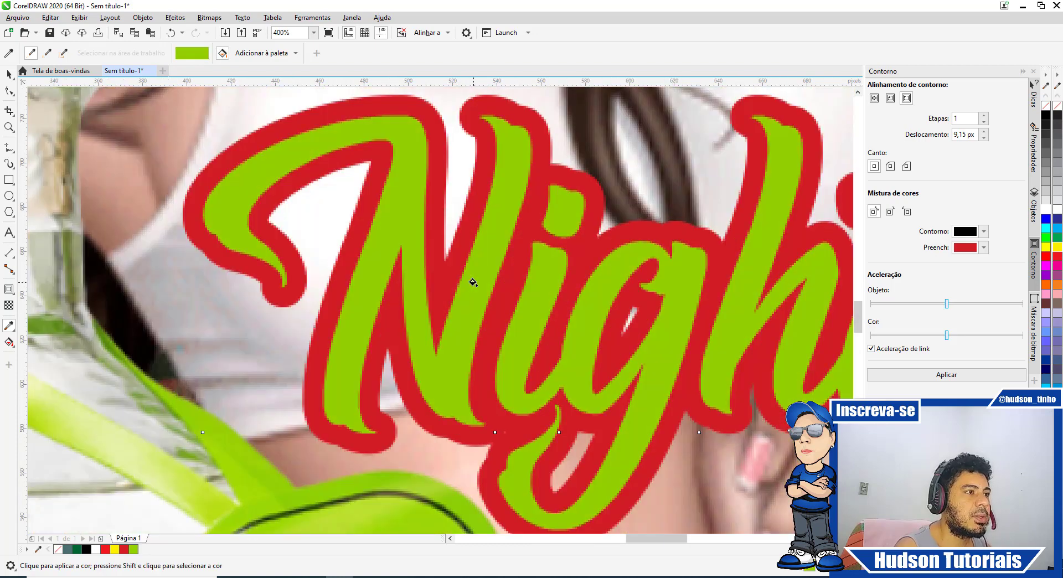
{"action": "scroll", "coordinate": [470, 279], "scroll_direction": "down", "scroll_amount": 3}
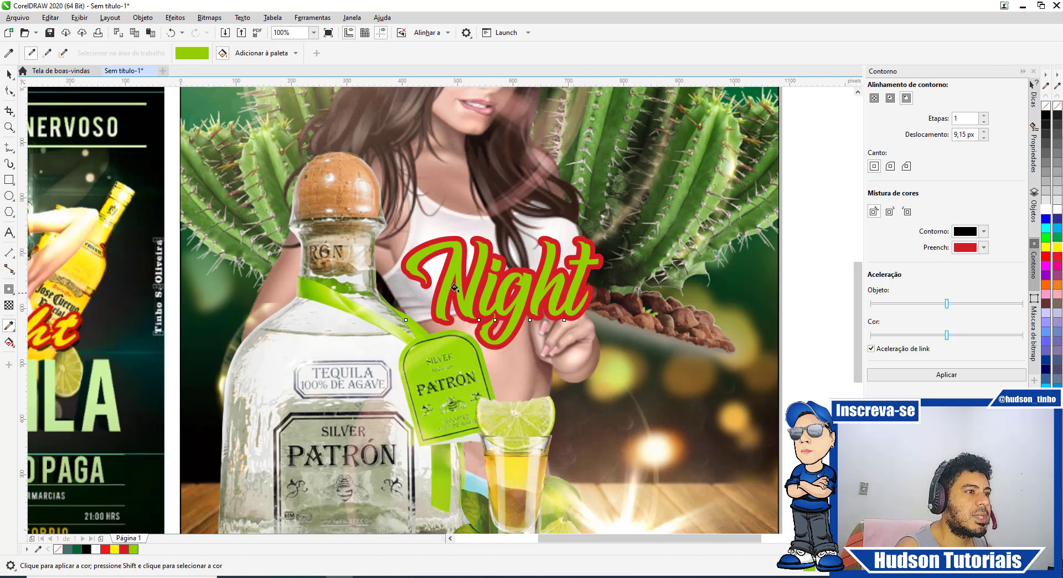
Step: Change the "Night" contour's fill to the yellow #FCE53B sampled from the tequila shot glass
{"action": "left_click", "coordinate": [9, 288]}
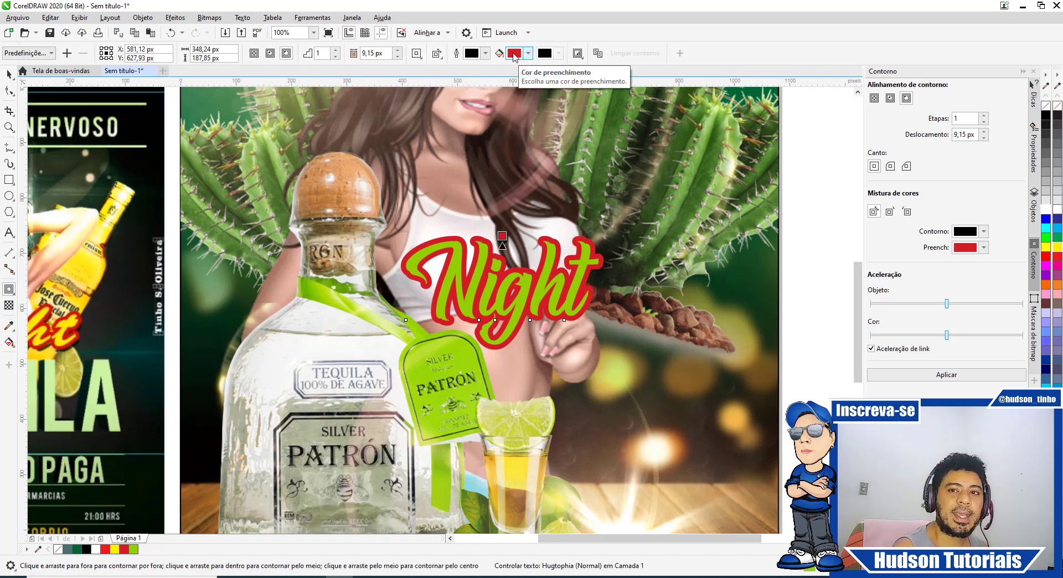
{"action": "left_click", "coordinate": [514, 53]}
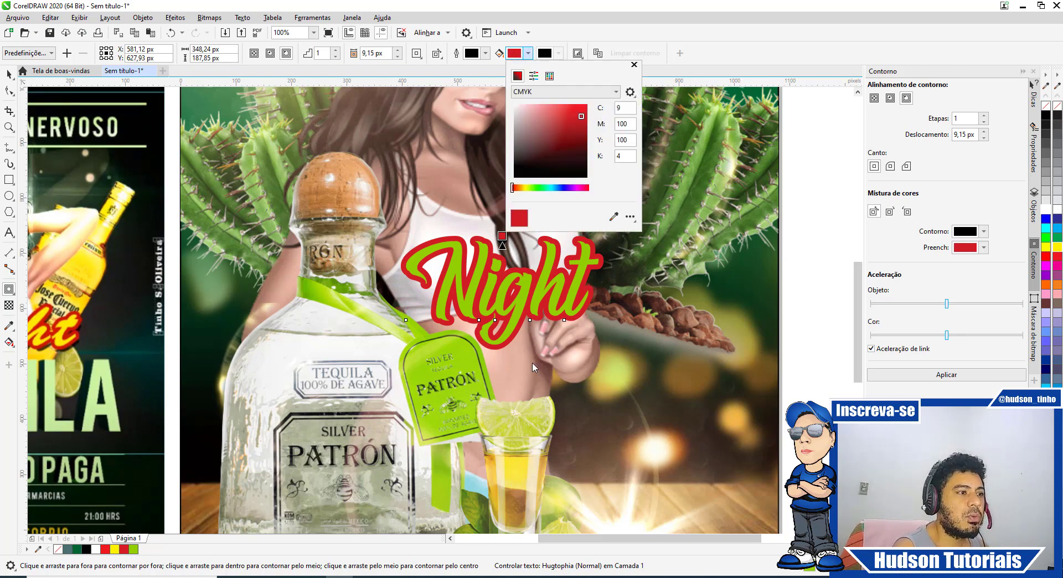
{"action": "left_click", "coordinate": [614, 218]}
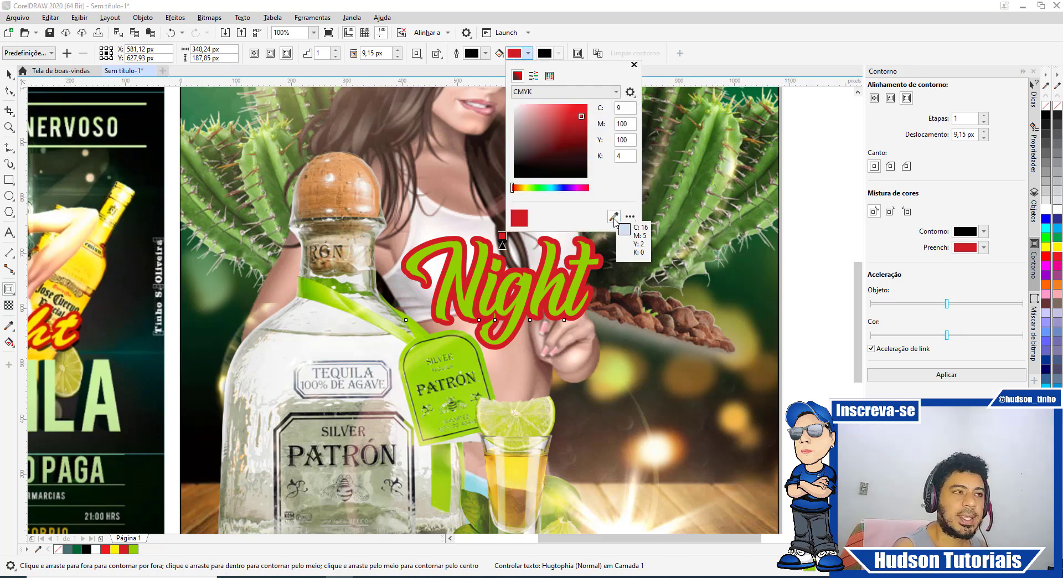
{"action": "left_click", "coordinate": [522, 465]}
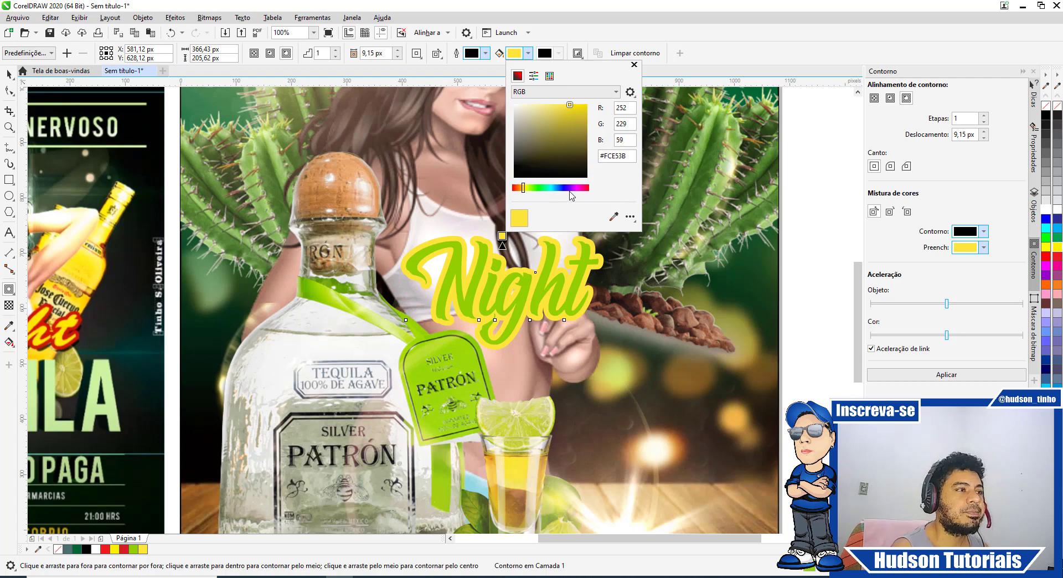
{"action": "left_click", "coordinate": [634, 65]}
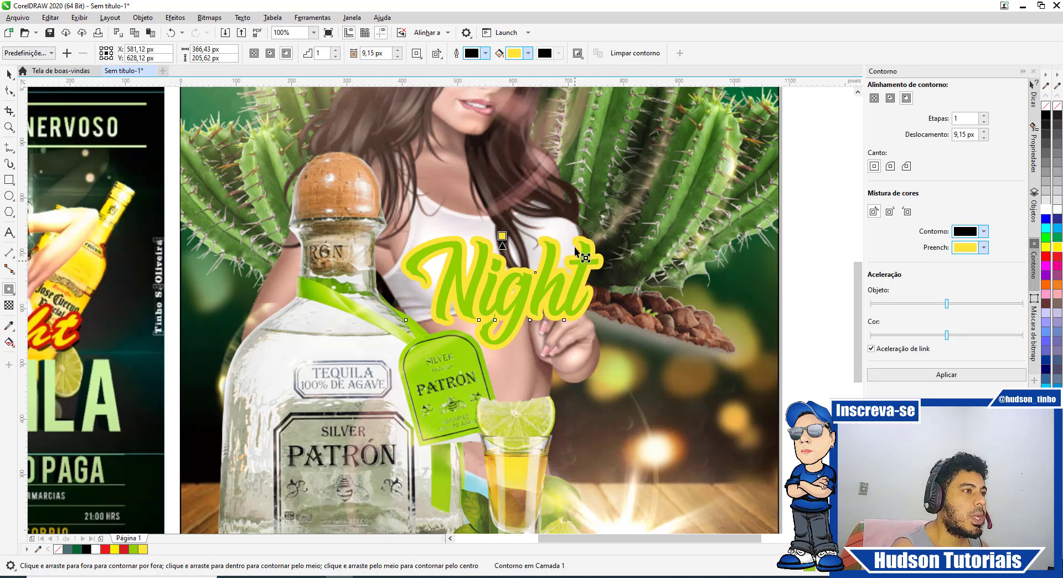
Step: Separate the yellow contour from the "Night" text and return to the Pick tool
{"action": "scroll", "coordinate": [583, 238], "scroll_direction": "up", "scroll_amount": 2}
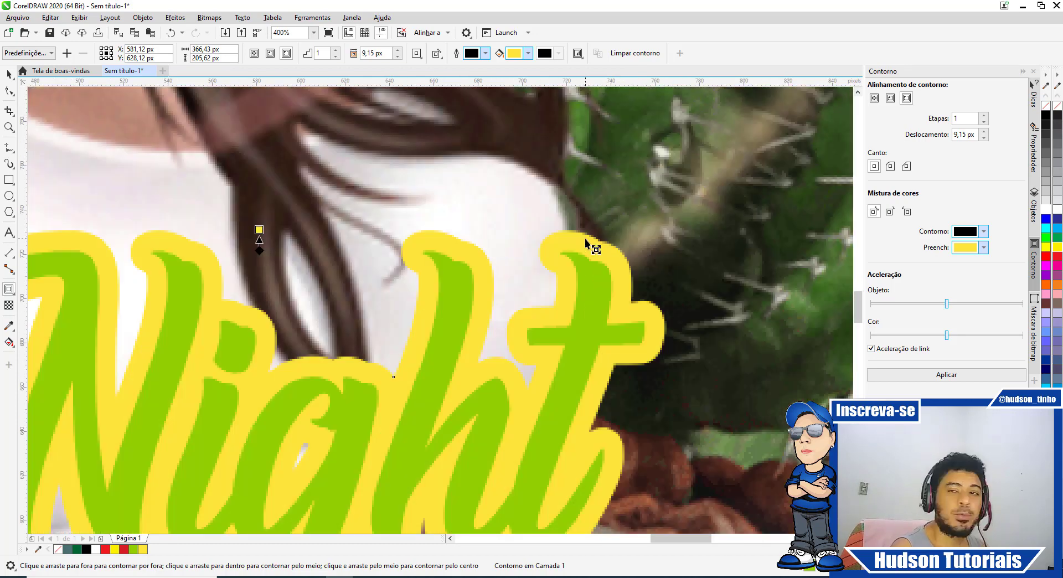
{"action": "right_click", "coordinate": [602, 252]}
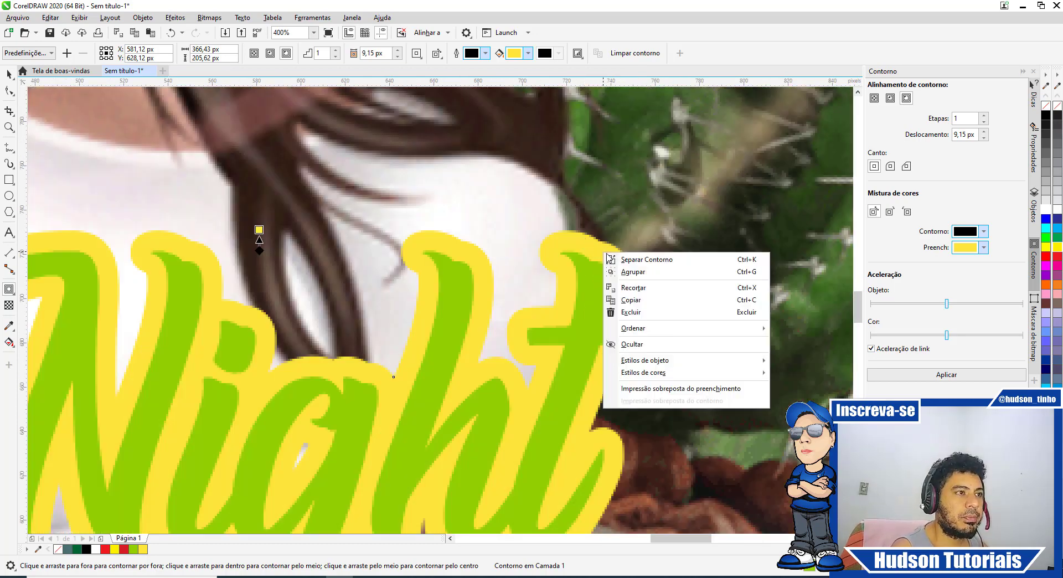
{"action": "left_click", "coordinate": [652, 260]}
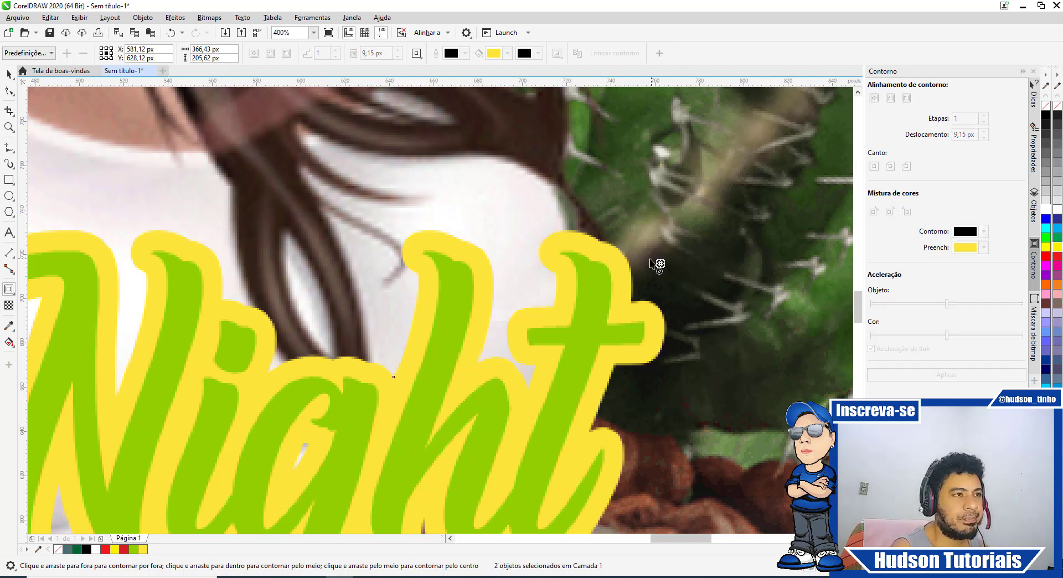
{"action": "scroll", "coordinate": [526, 247], "scroll_direction": "down", "scroll_amount": 4}
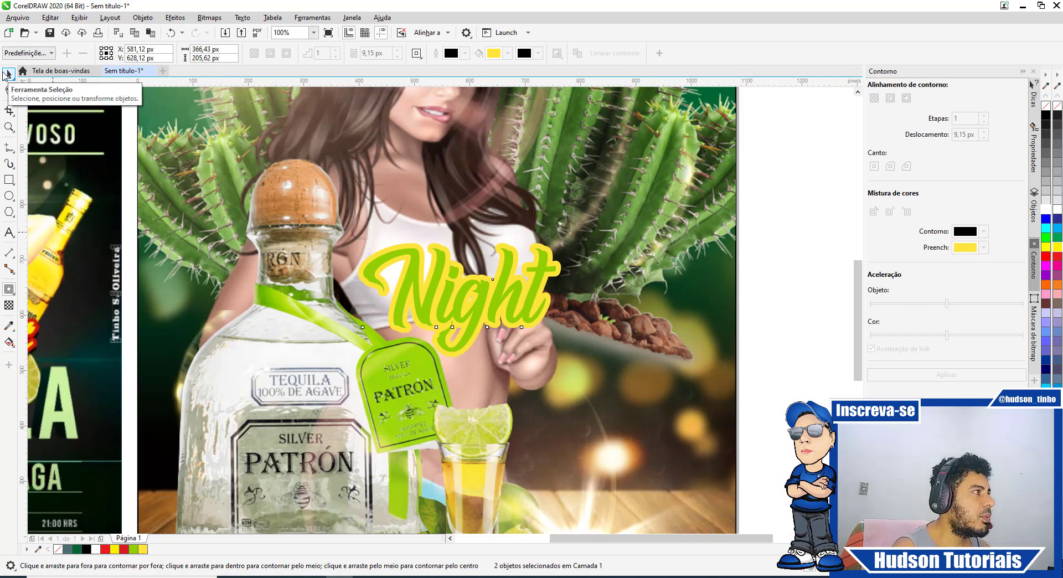
{"action": "left_click", "coordinate": [8, 74]}
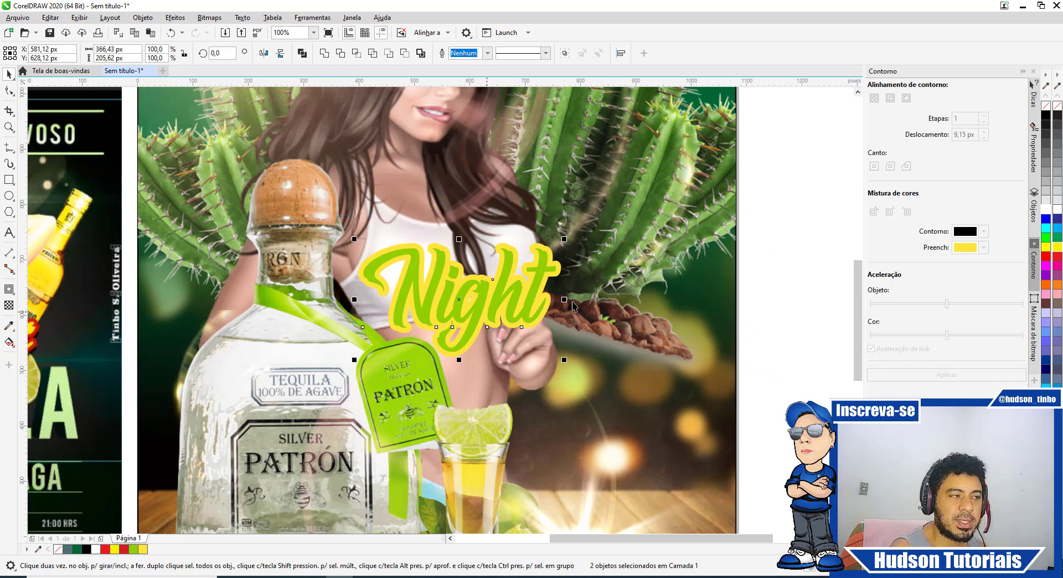
Step: Add a black drop shadow running from top to bottom over the "Night" lettering and raise its opacity to about 93
{"action": "left_click", "coordinate": [6, 292]}
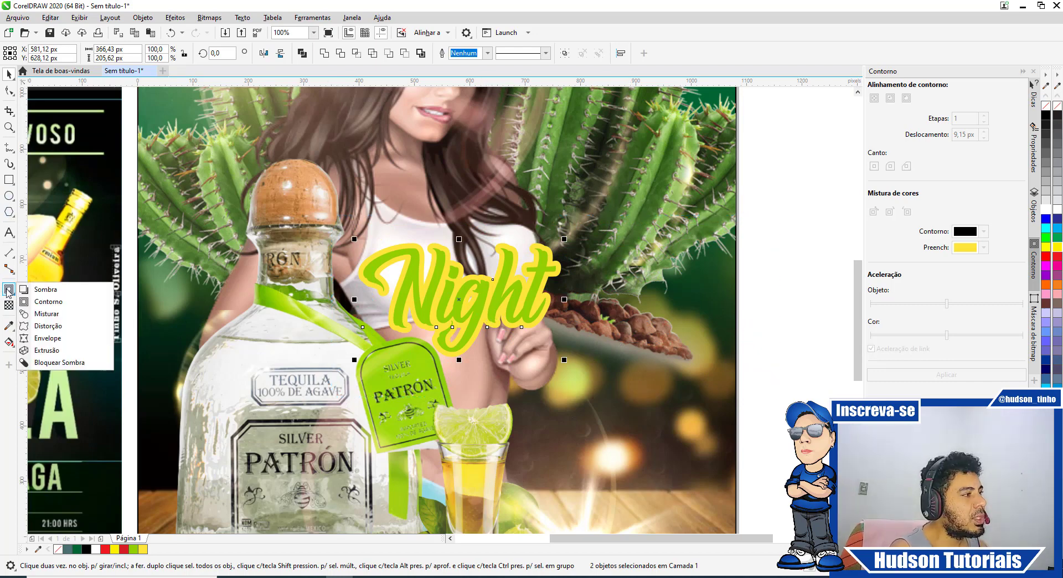
{"action": "left_click", "coordinate": [44, 289]}
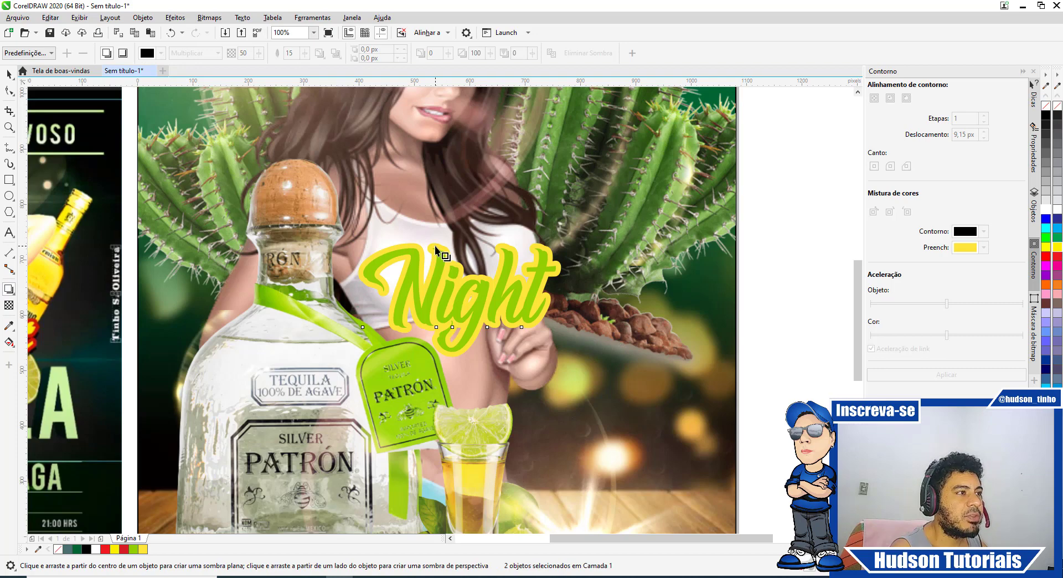
{"action": "left_click_drag", "start_coordinate": [435, 248], "coordinate": [463, 360]}
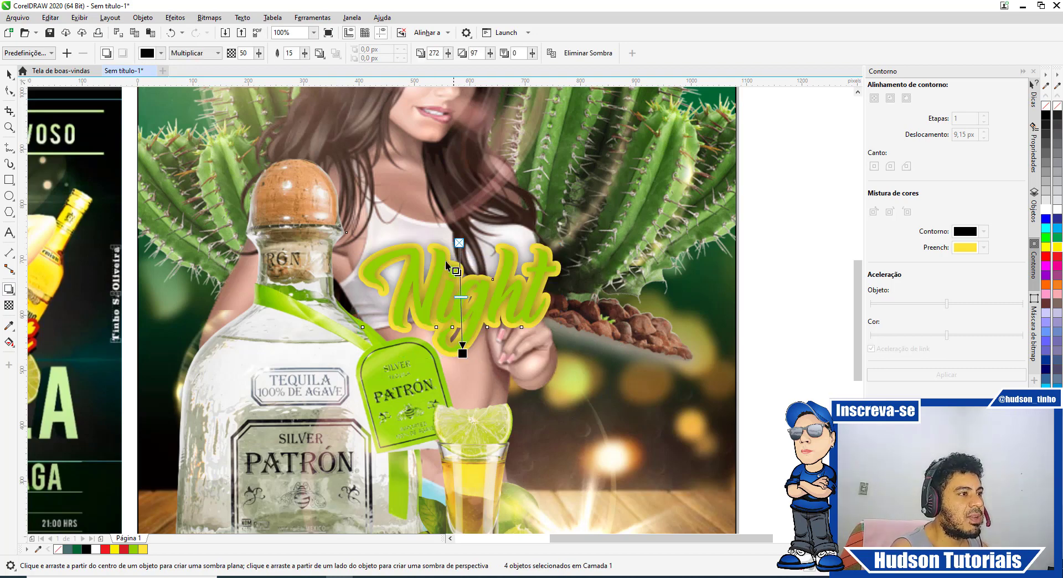
{"action": "scroll", "coordinate": [446, 300], "scroll_direction": "up", "scroll_amount": 2}
{"action": "left_click_drag", "start_coordinate": [479, 405], "coordinate": [479, 425]}
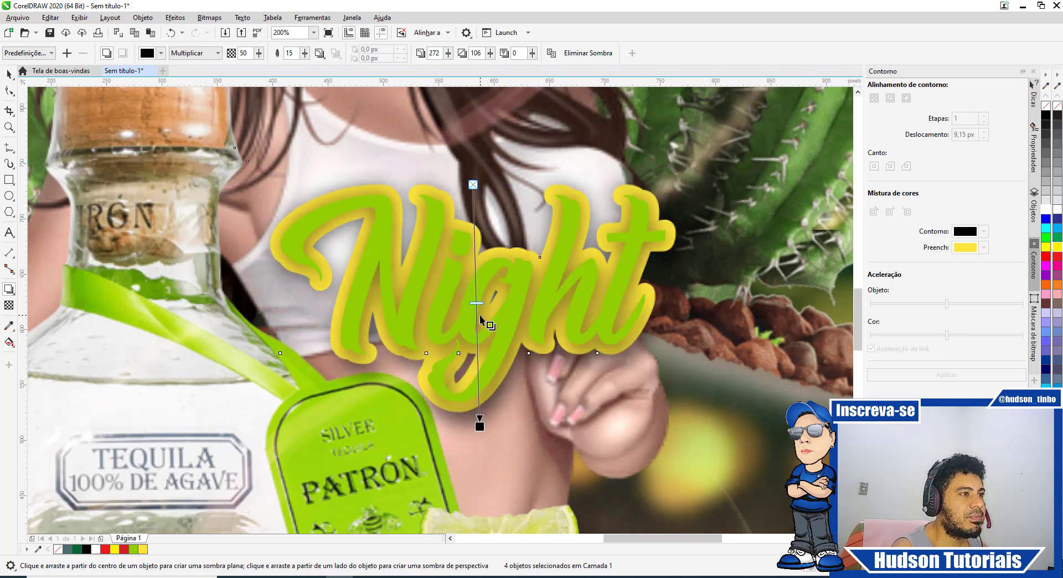
{"action": "left_click_drag", "start_coordinate": [476, 302], "coordinate": [479, 414]}
{"action": "key", "text": "F3"}
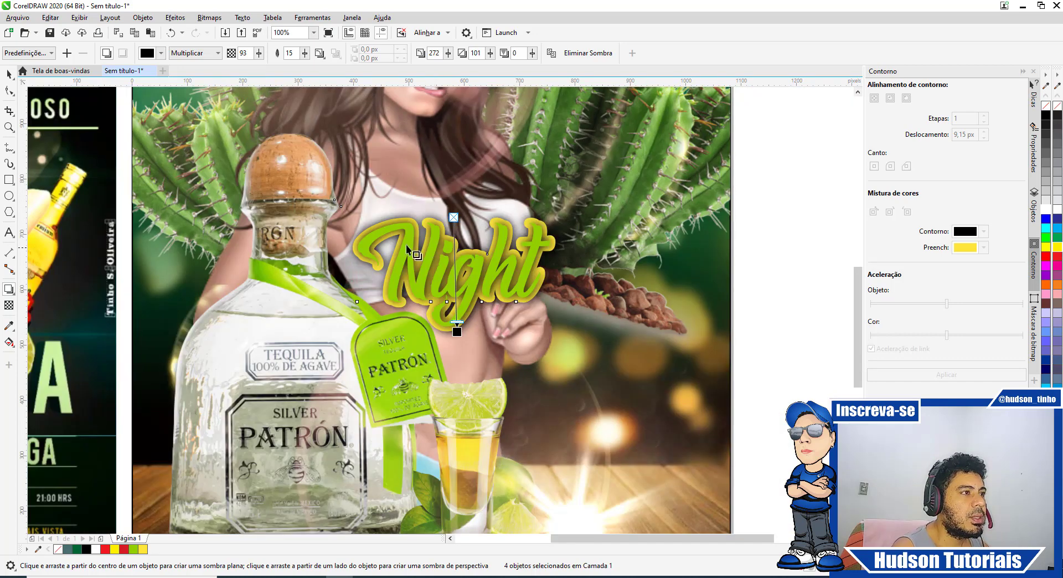
{"action": "left_click", "coordinate": [8, 74]}
{"action": "left_click", "coordinate": [743, 221]}
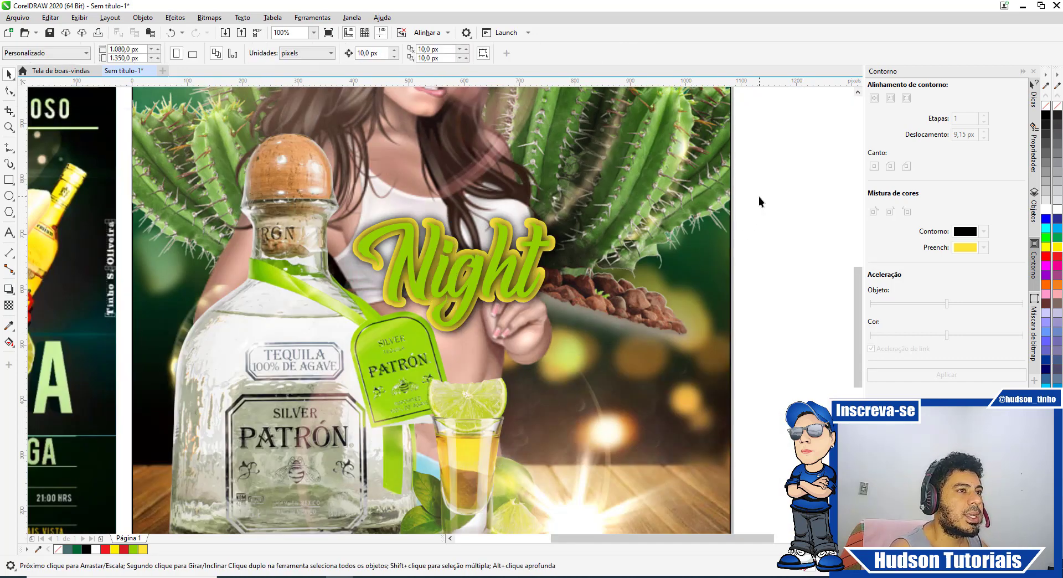
Step: Change the fill of the "Night" text to white, keeping its yellow contour
{"action": "left_click", "coordinate": [513, 258]}
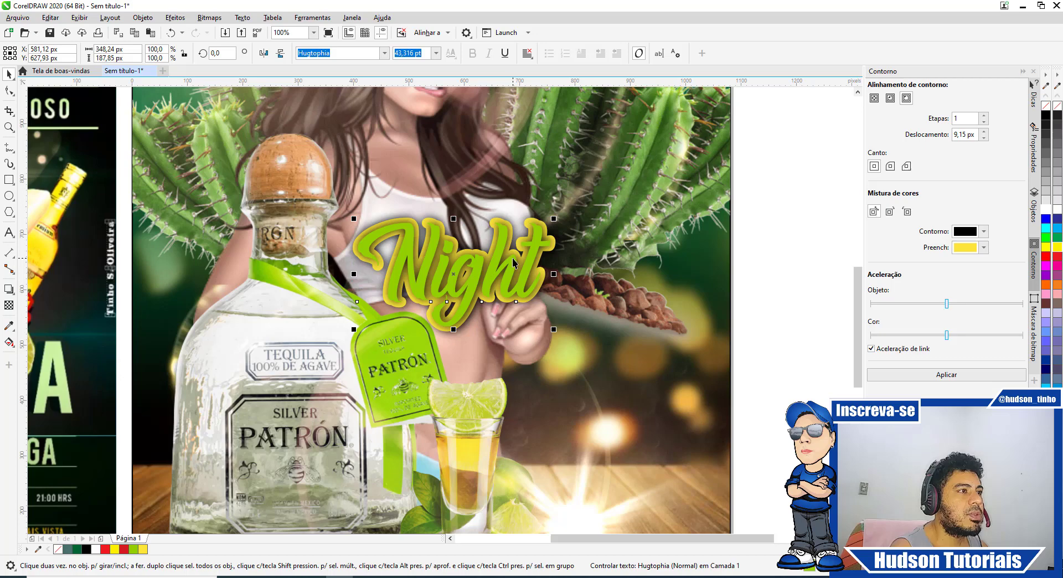
{"action": "left_click", "coordinate": [1045, 209]}
{"action": "left_click", "coordinate": [748, 255]}
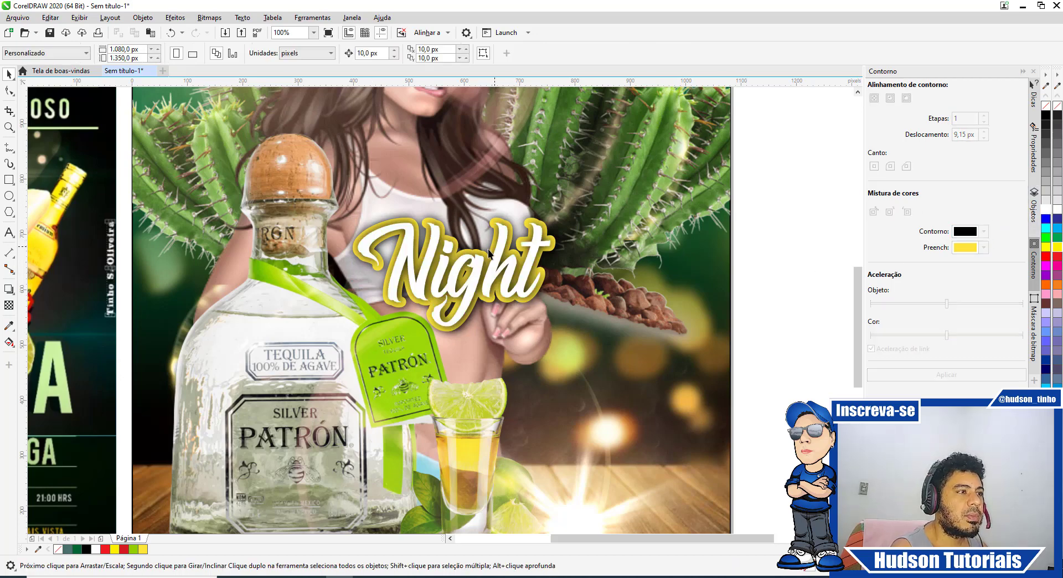
{"action": "scroll", "coordinate": [470, 247], "scroll_direction": "down", "scroll_amount": 2}
{"action": "scroll", "coordinate": [466, 247], "scroll_direction": "up", "scroll_amount": 2}
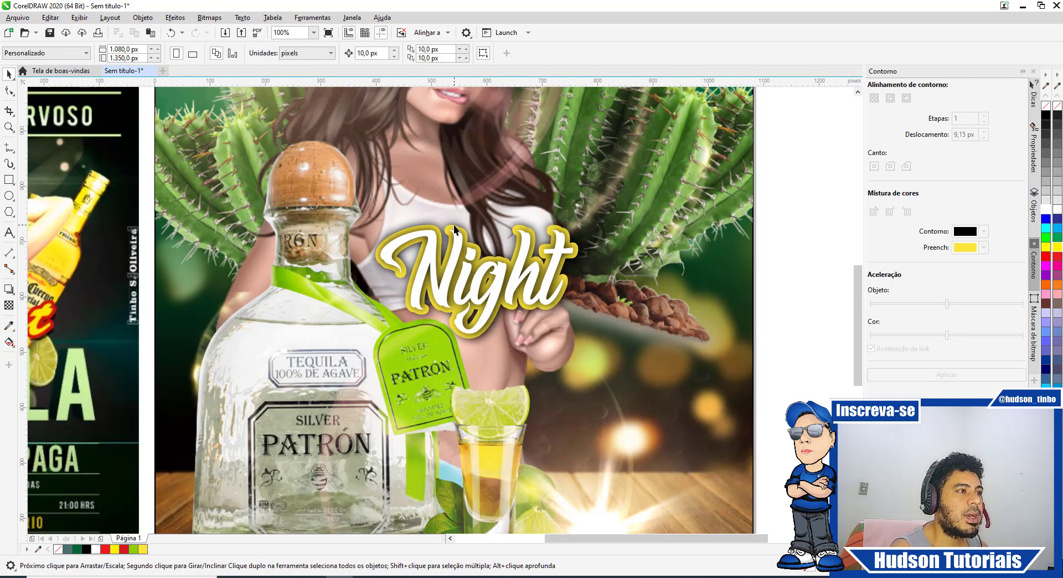
{"action": "left_click", "coordinate": [454, 225]}
{"action": "scroll", "coordinate": [532, 240], "scroll_direction": "down", "scroll_amount": 2}
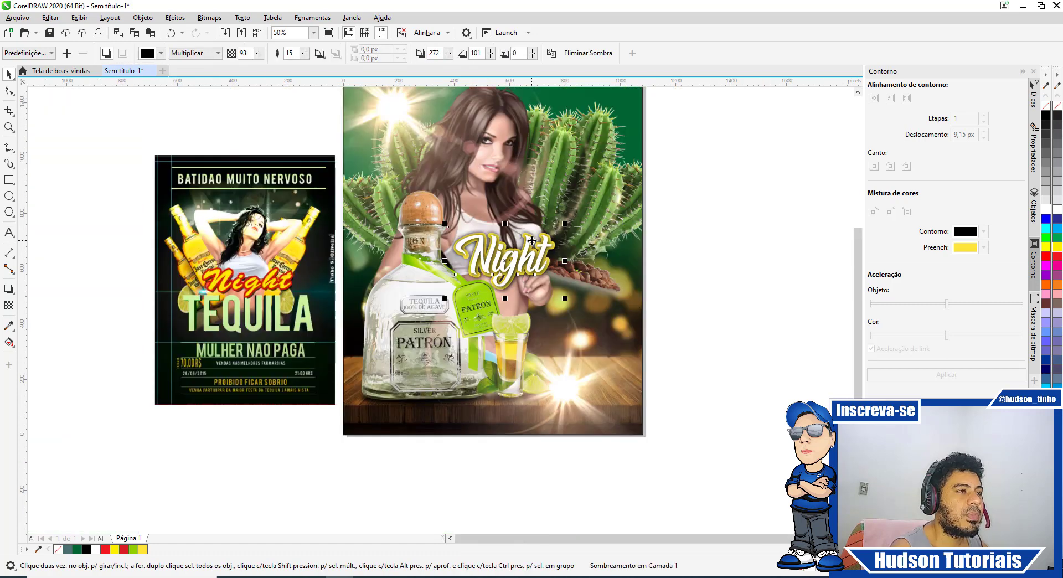
{"action": "left_click", "coordinate": [695, 261]}
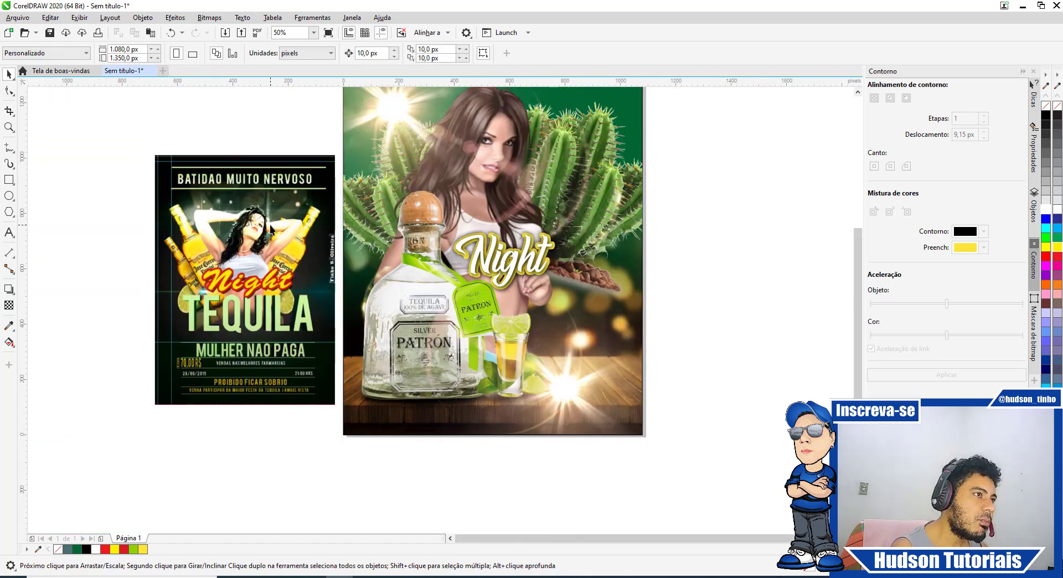
Step: Add the artistic text "Tequila" on the empty area beside the flyer page
{"action": "left_click", "coordinate": [9, 237]}
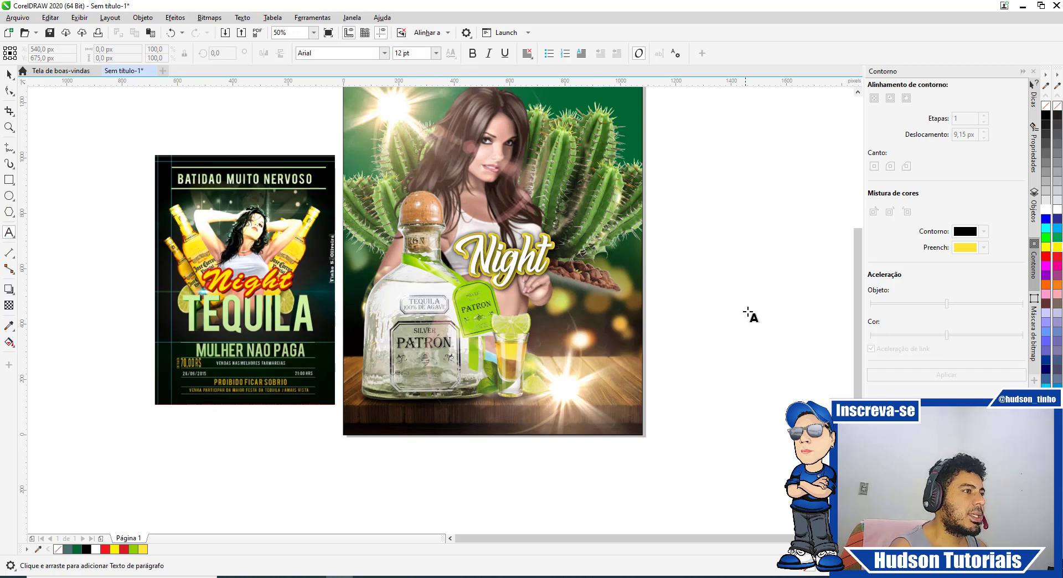
{"action": "left_click", "coordinate": [734, 283]}
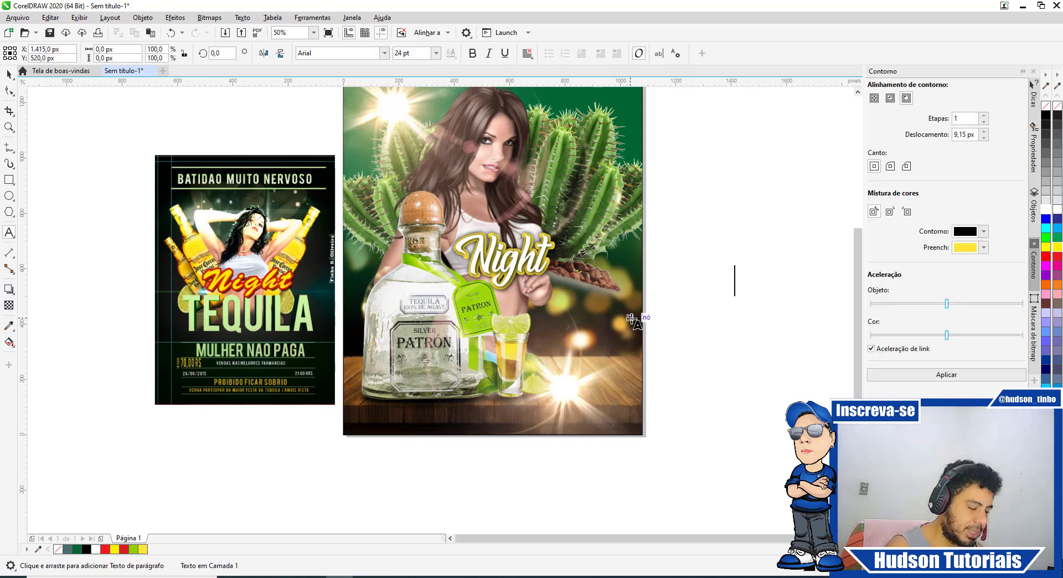
{"action": "type", "text": "Tequila"}
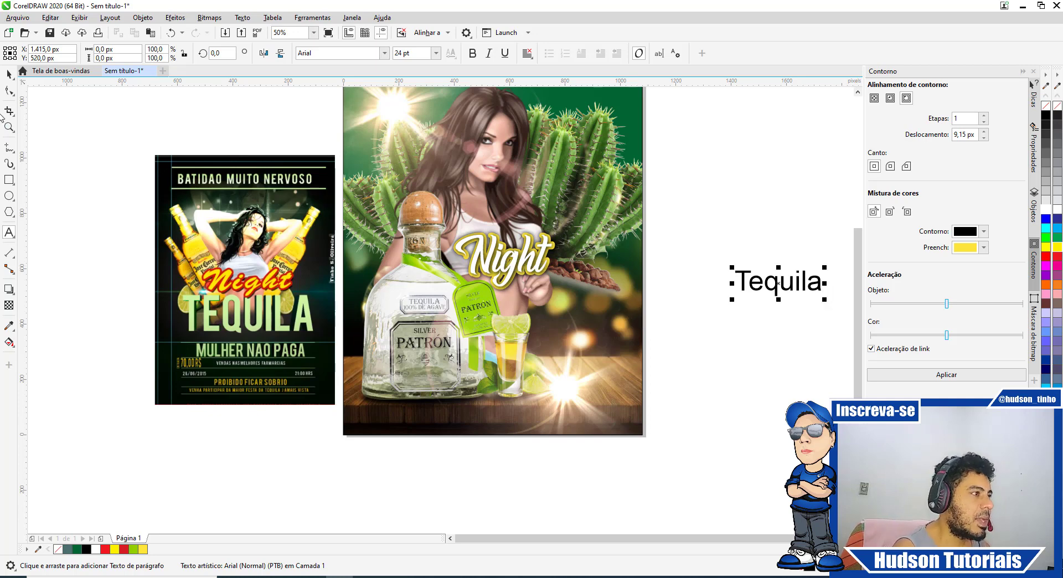
Step: Enlarge the "Tequila" text to about 48 pt and move it onto the flyer below "Night"
{"action": "left_click", "coordinate": [9, 74]}
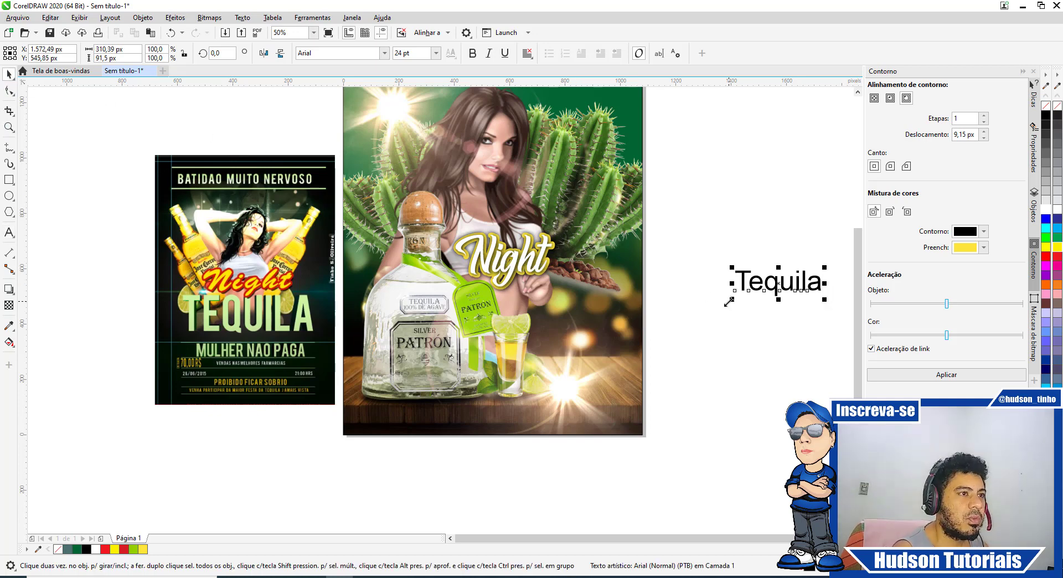
{"action": "left_click_drag", "start_coordinate": [728, 301], "coordinate": [637, 331]}
{"action": "left_click_drag", "start_coordinate": [725, 296], "coordinate": [534, 305]}
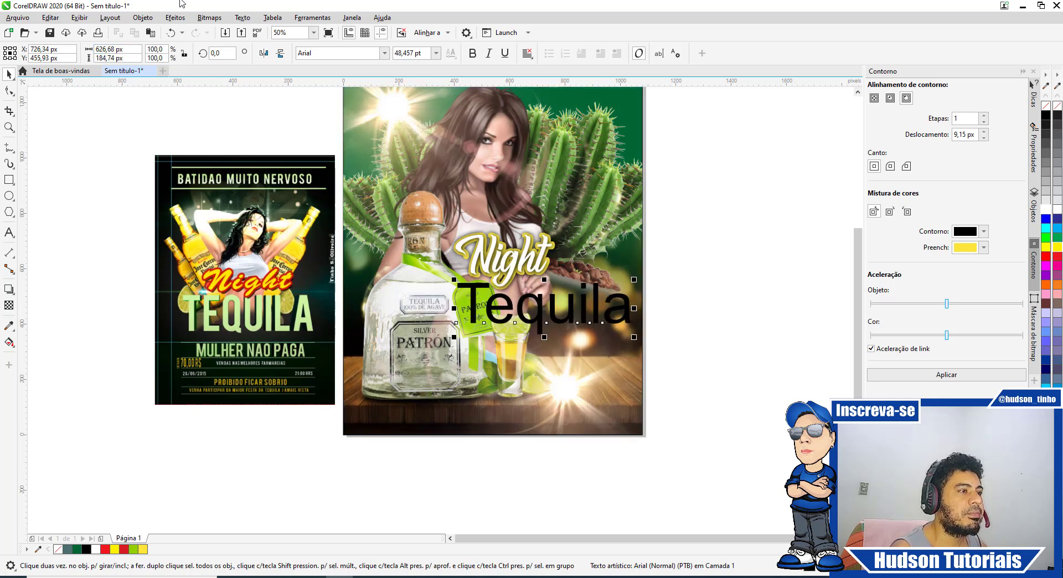
Step: Set the "Tequila" text in Bebas Neue and shift it up close beneath the "Night" lettering
{"action": "left_click", "coordinate": [385, 53]}
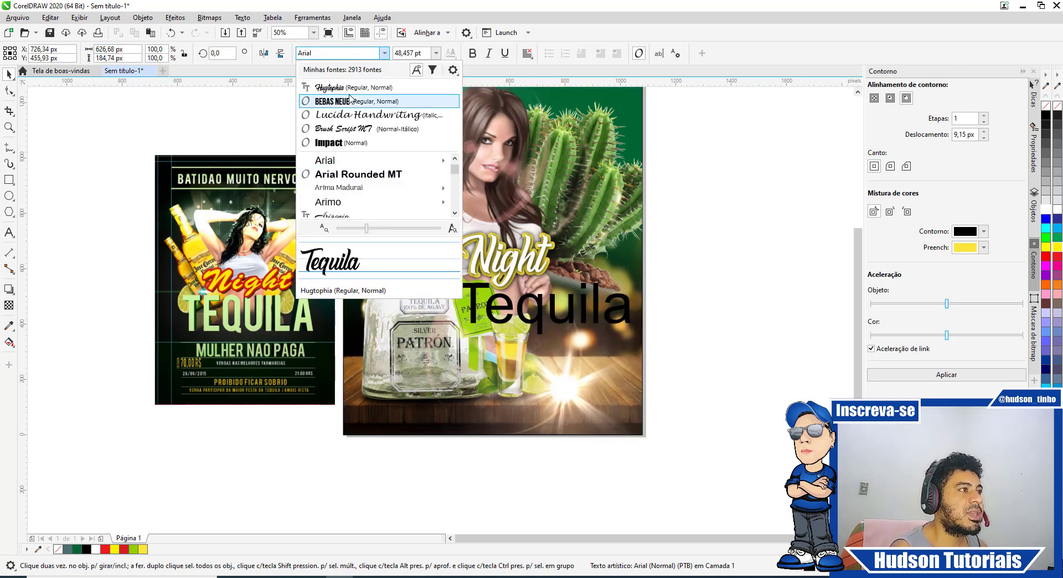
{"action": "left_click", "coordinate": [350, 101]}
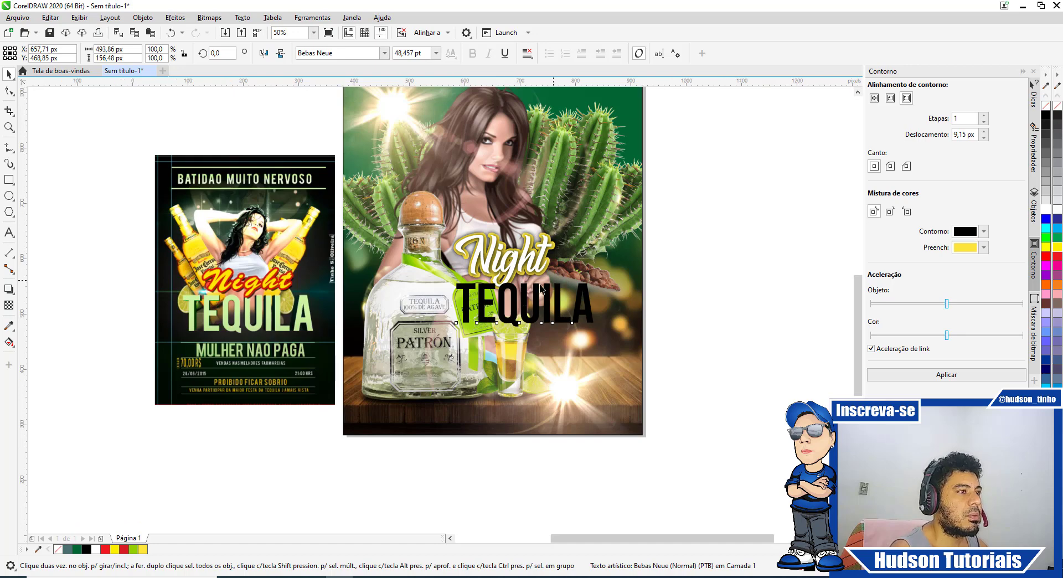
{"action": "scroll", "coordinate": [540, 288], "scroll_direction": "up", "scroll_amount": 2}
{"action": "left_click_drag", "start_coordinate": [534, 294], "coordinate": [537, 284]}
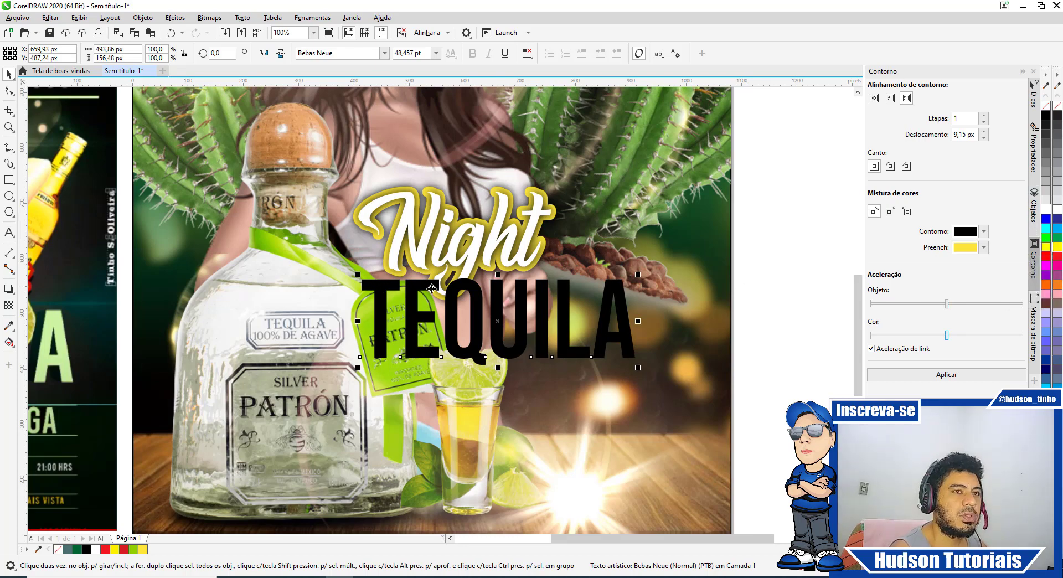
Step: Fill the "TEQUILA" text with lime green and add a one-step yellow outside contour of about 12.8 px
{"action": "left_click", "coordinate": [134, 549]}
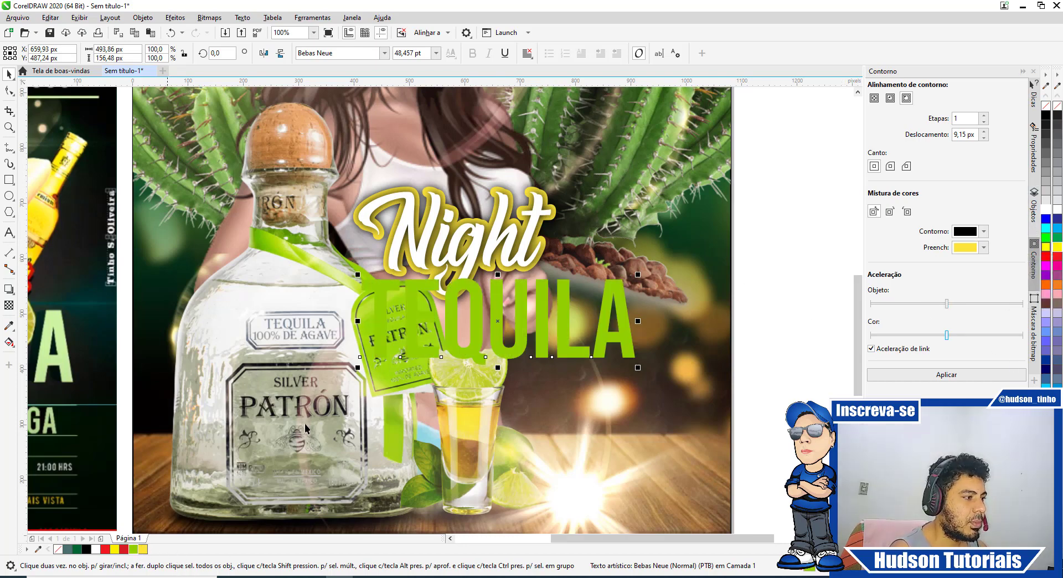
{"action": "left_click", "coordinate": [8, 289]}
{"action": "left_click", "coordinate": [38, 304]}
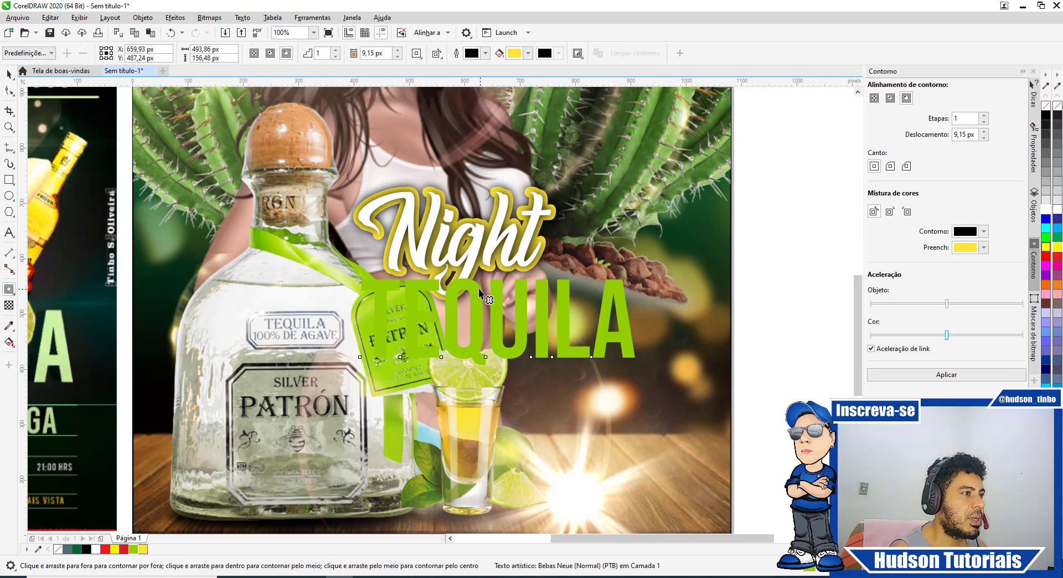
{"action": "left_click_drag", "start_coordinate": [479, 292], "coordinate": [460, 274]}
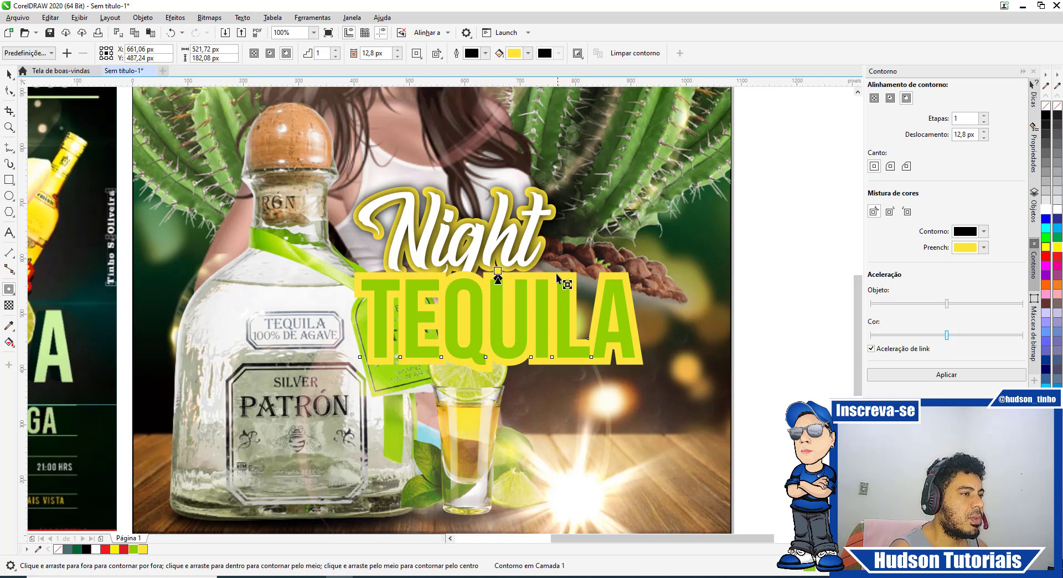
Step: Give the "TEQUILA" contour rounded corners and reduce its offset to about 10.78 px
{"action": "scroll", "coordinate": [492, 277], "scroll_direction": "up", "scroll_amount": 2}
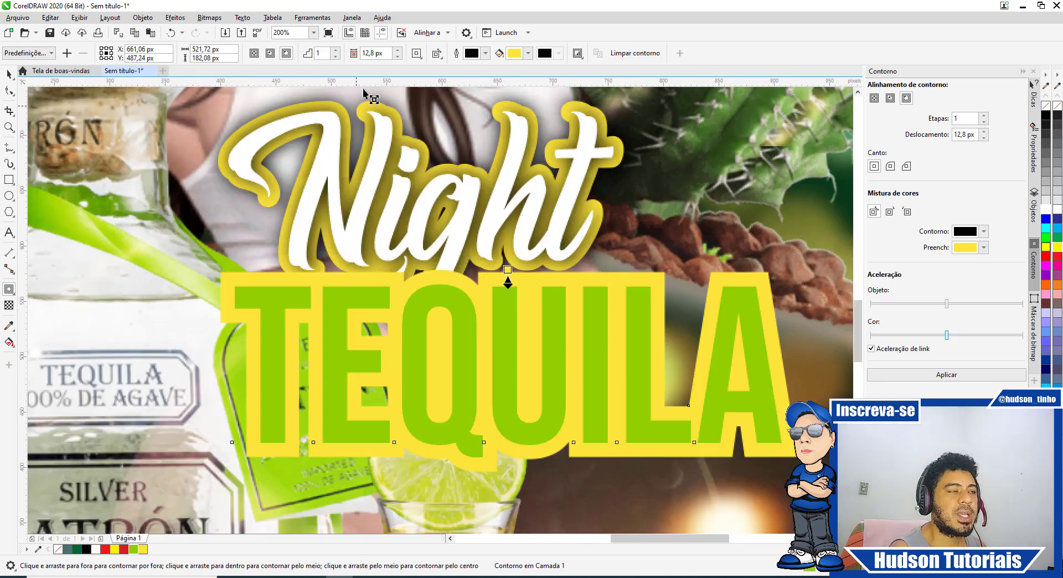
{"action": "left_click", "coordinate": [417, 54]}
{"action": "left_click", "coordinate": [443, 81]}
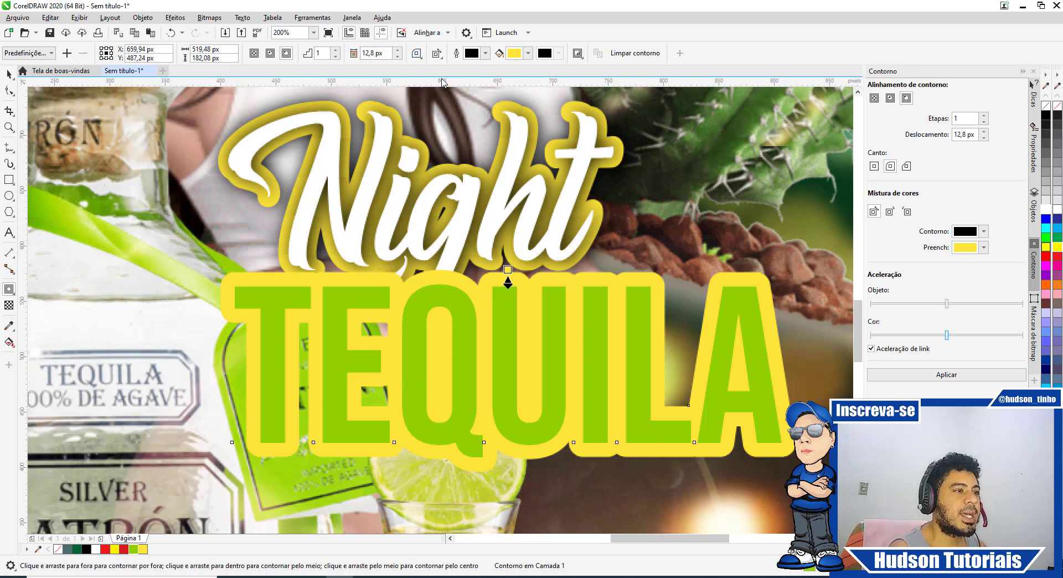
{"action": "scroll", "coordinate": [507, 269], "scroll_direction": "up", "scroll_amount": 1}
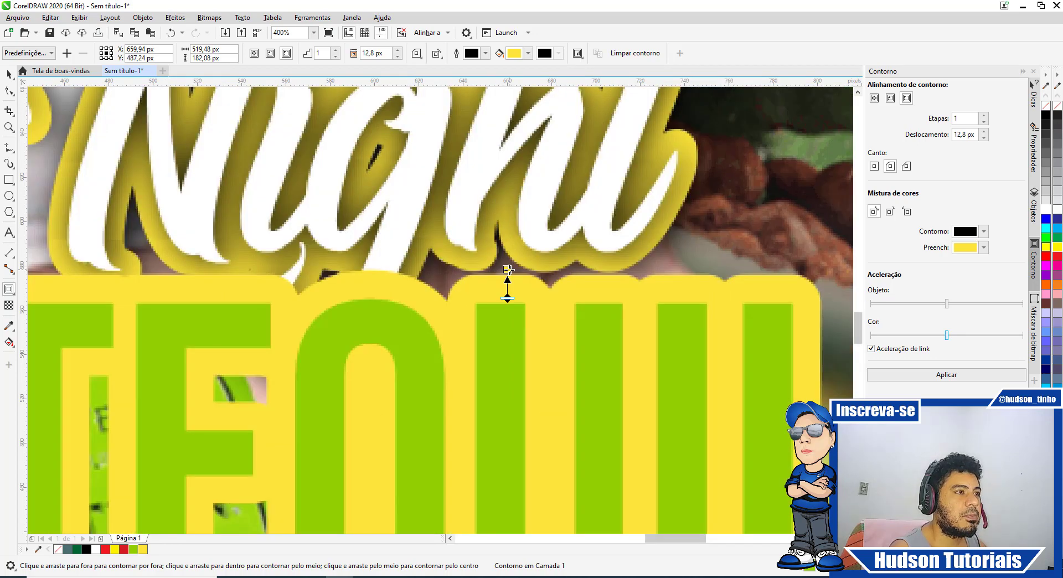
{"action": "left_click_drag", "start_coordinate": [507, 269], "coordinate": [506, 279]}
{"action": "scroll", "coordinate": [506, 280], "scroll_direction": "down", "scroll_amount": 2}
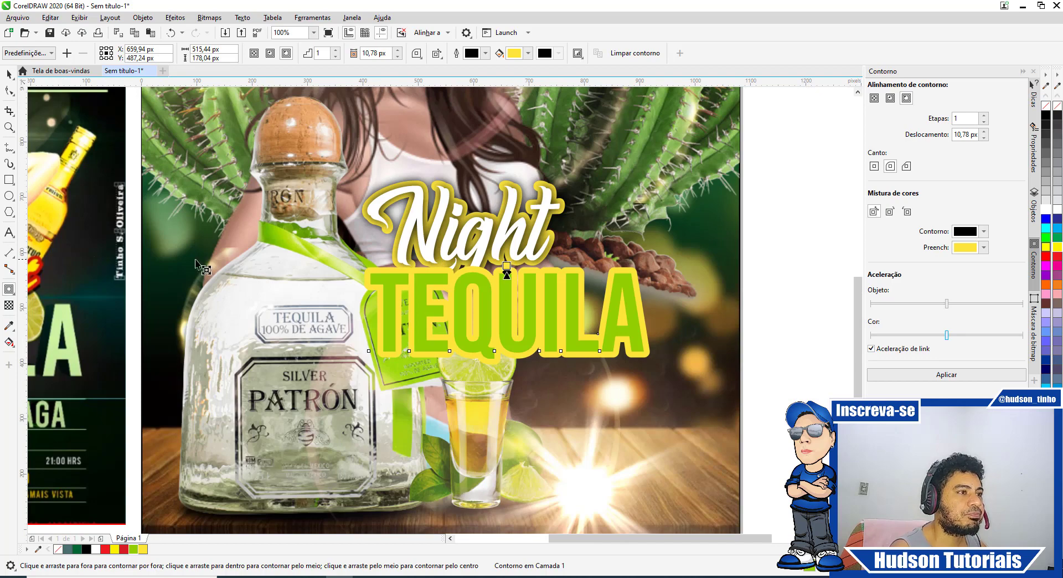
Step: Change the fill colour of the "TEQUILA" contour to near-white, #FCFCFC
{"action": "left_click", "coordinate": [10, 75]}
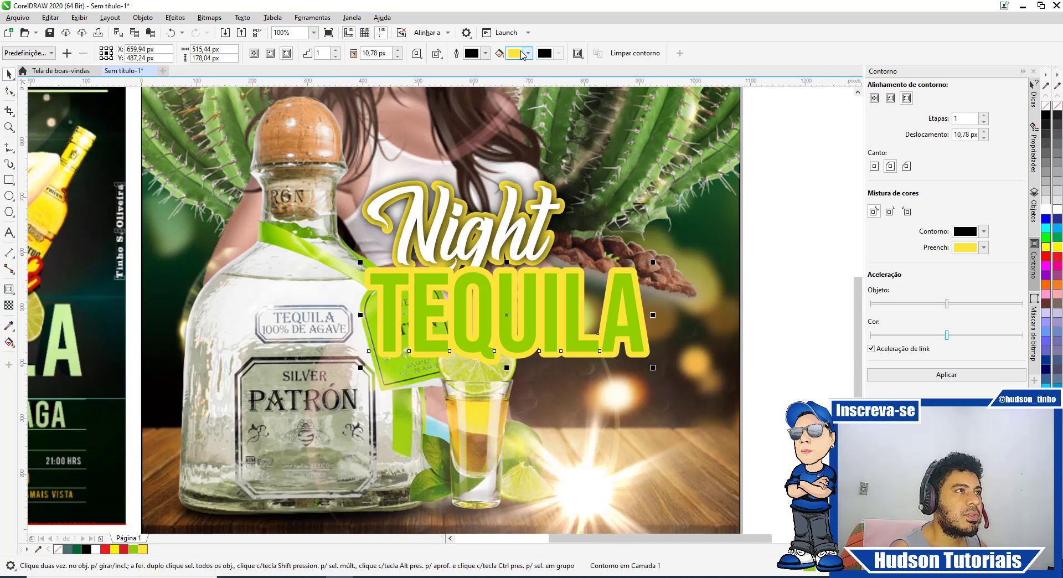
{"action": "left_click", "coordinate": [8, 290]}
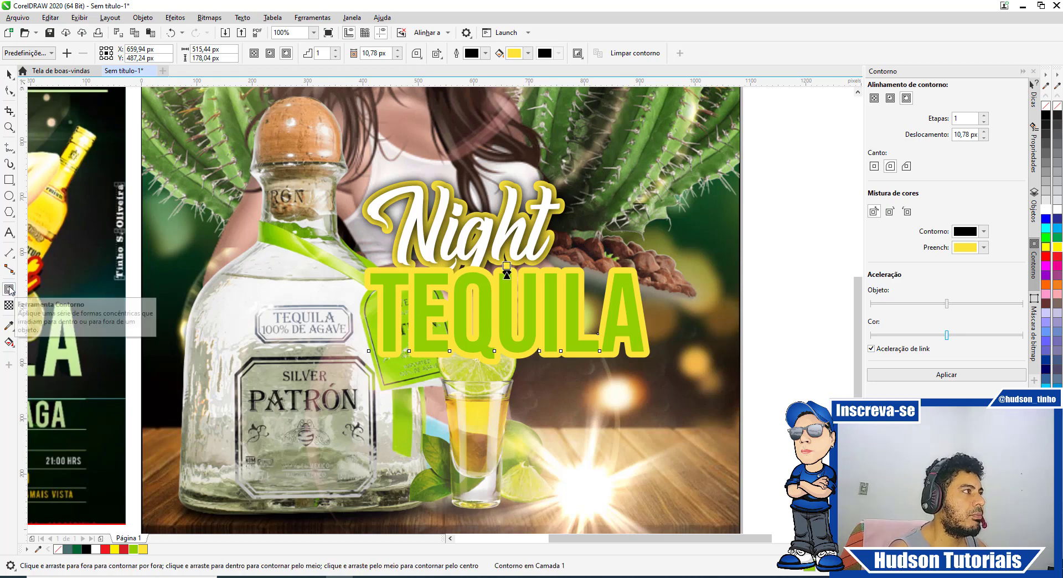
{"action": "left_click", "coordinate": [519, 54]}
{"action": "left_click_drag", "start_coordinate": [500, 110], "coordinate": [499, 109]}
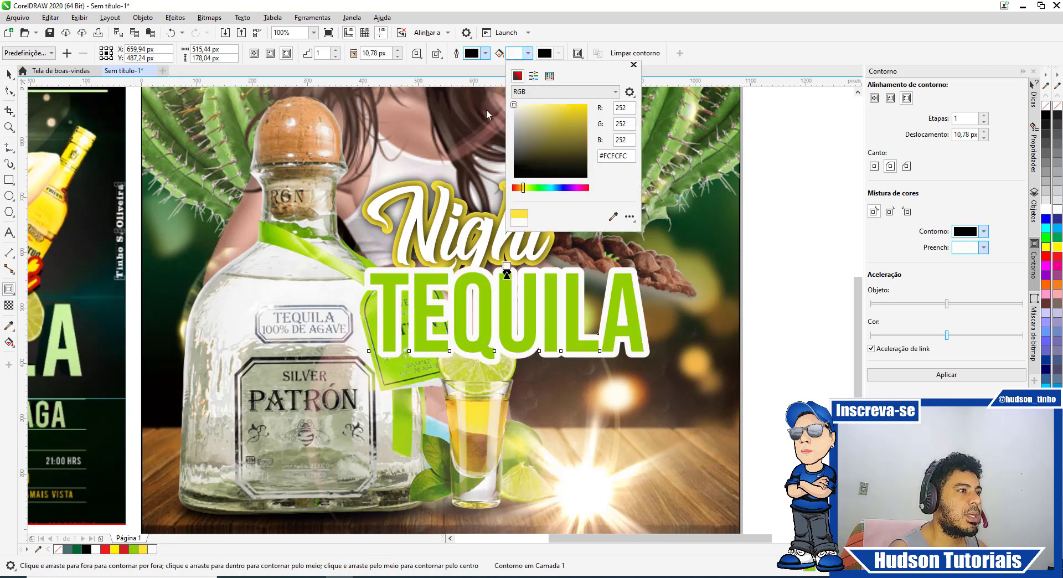
{"action": "left_click", "coordinate": [634, 65]}
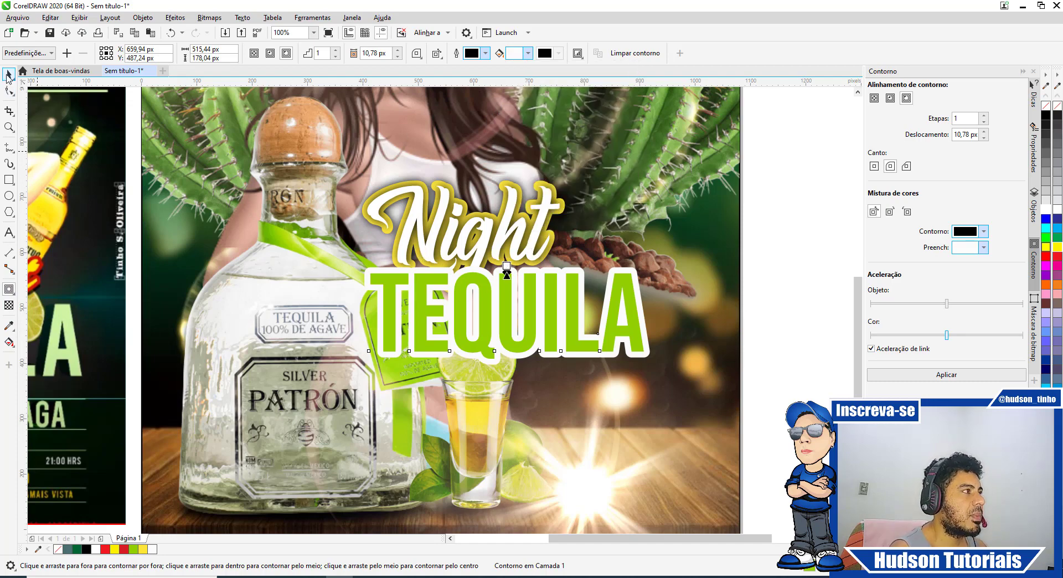
Step: Separate the white contour from the "TEQUILA" text
{"action": "left_click", "coordinate": [7, 75]}
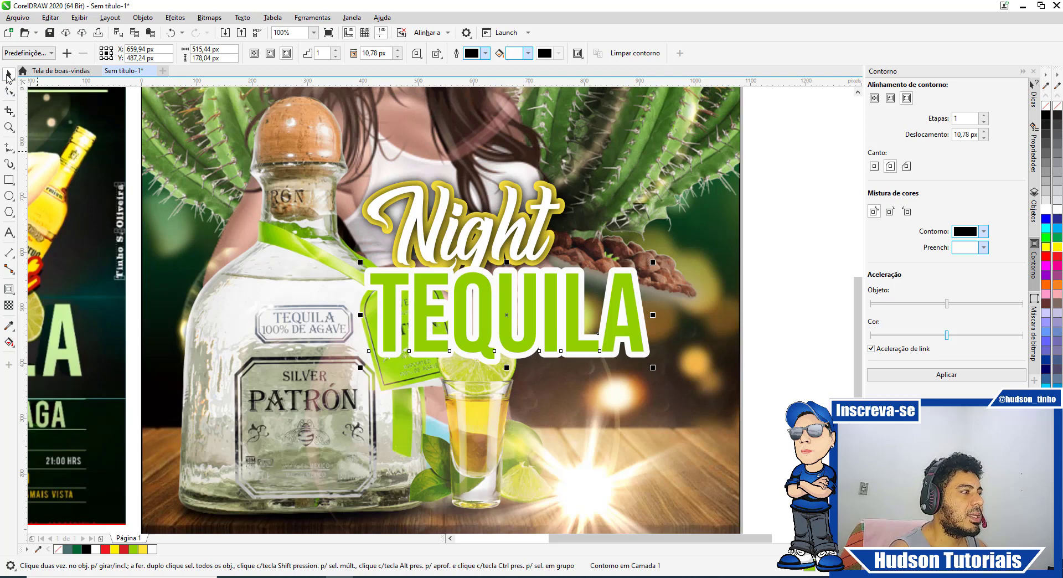
{"action": "right_click", "coordinate": [634, 272]}
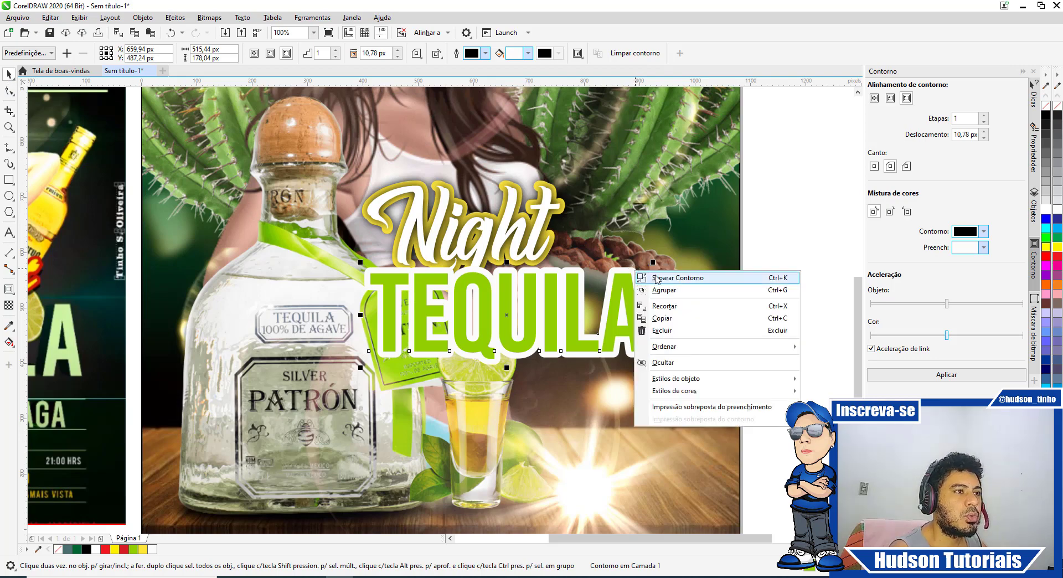
{"action": "left_click", "coordinate": [657, 278]}
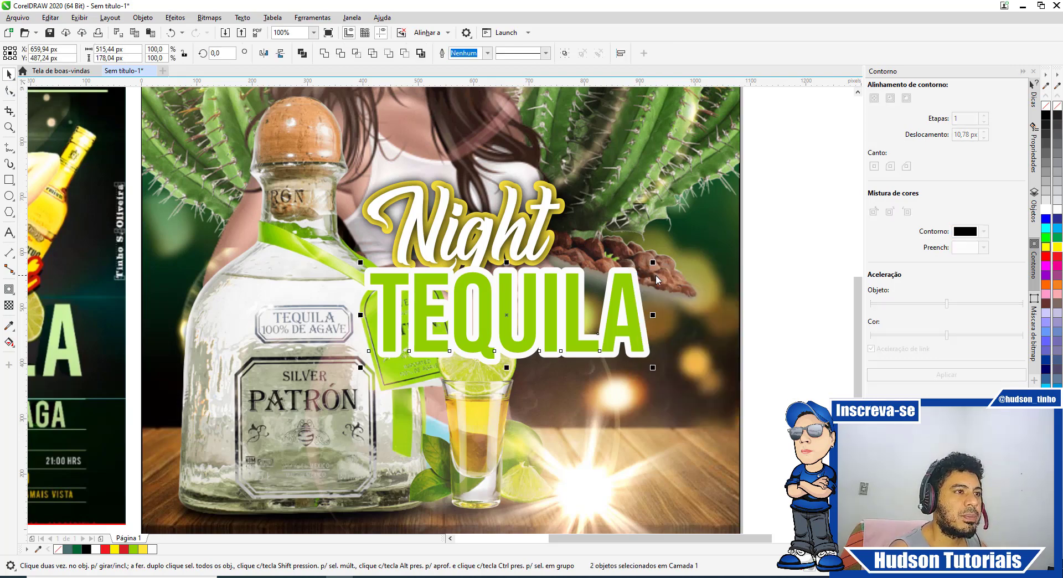
Step: Cast a black drop shadow horizontally across the "TEQUILA" lettering, from its left edge to its right edge
{"action": "left_click", "coordinate": [7, 289]}
{"action": "left_click", "coordinate": [48, 288]}
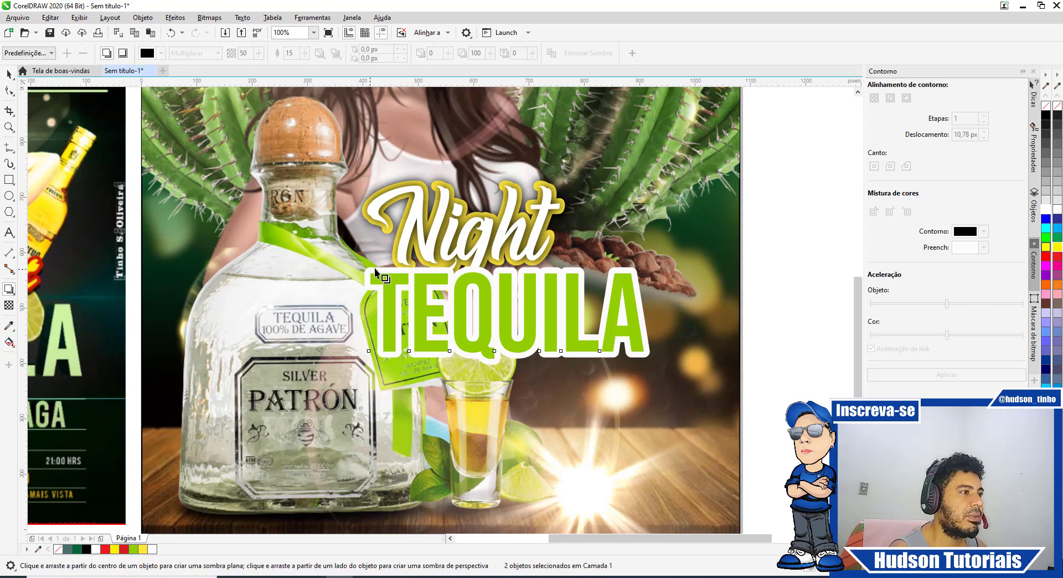
{"action": "left_click_drag", "start_coordinate": [364, 315], "coordinate": [648, 319]}
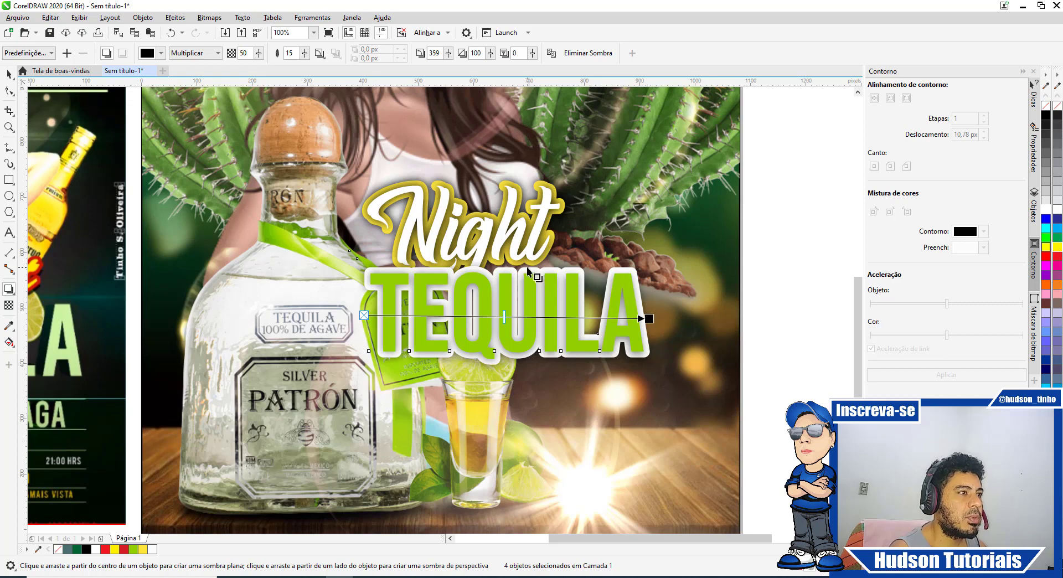
Step: Redirect the black drop shadow vertically through the "TEQUILA" lettering, from its upper edge to just below its lower edge
{"action": "left_click_drag", "start_coordinate": [507, 266], "coordinate": [502, 367]}
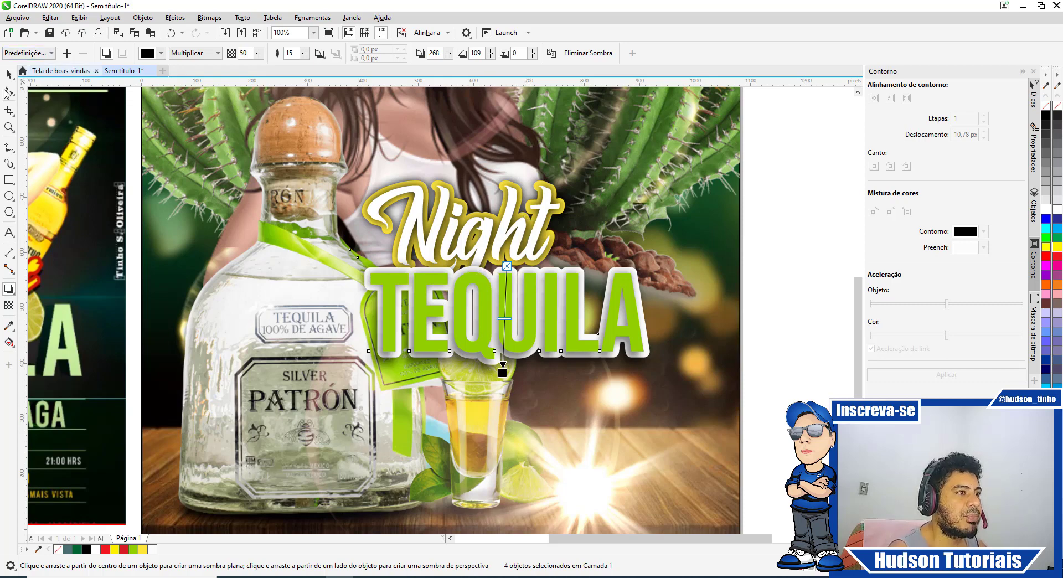
{"action": "left_click", "coordinate": [9, 74]}
{"action": "scroll", "coordinate": [589, 301], "scroll_direction": "down", "scroll_amount": 1}
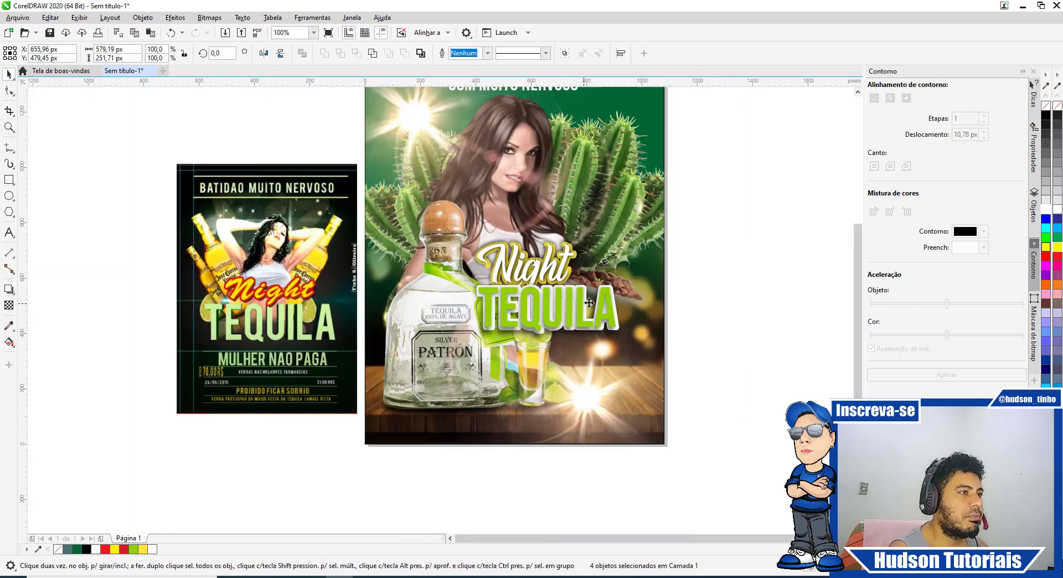
Step: Group all the objects that make up the "Night Tequila" title
{"action": "left_click_drag", "start_coordinate": [724, 361], "coordinate": [429, 207]}
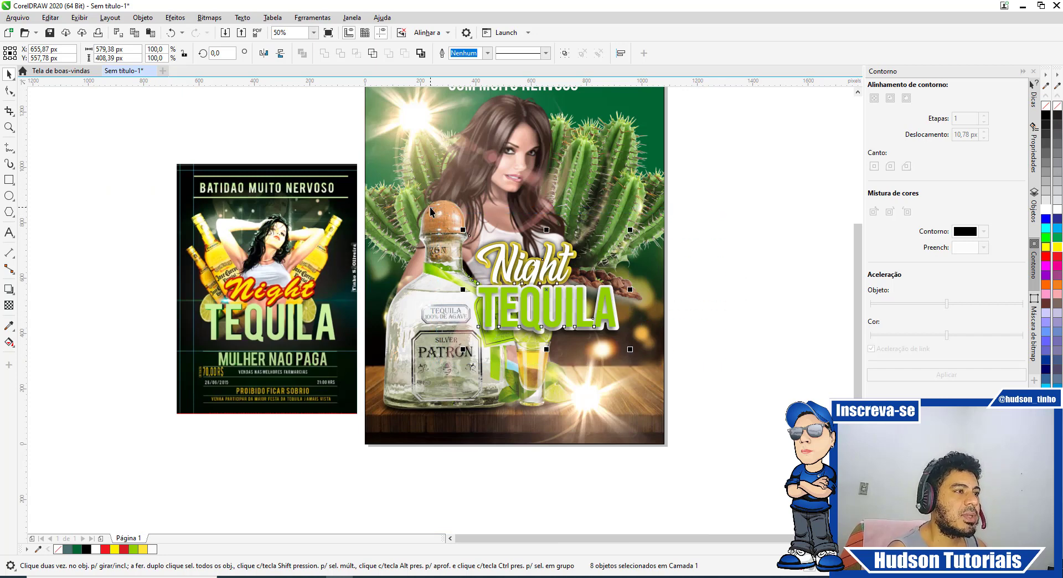
{"action": "right_click", "coordinate": [517, 264]}
{"action": "left_click", "coordinate": [554, 307]}
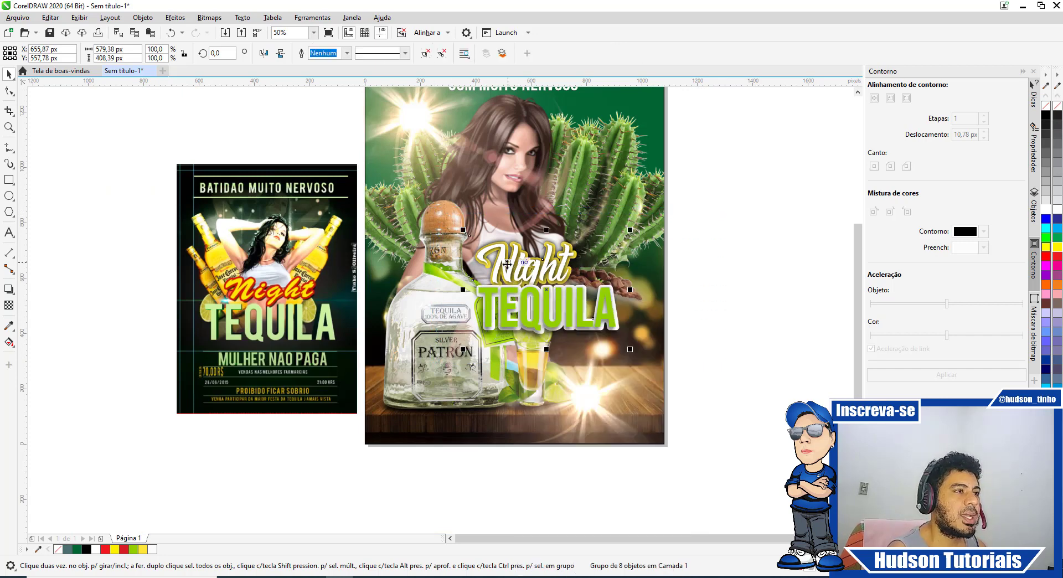
Step: Scale the title group to about 95.7 % and place it beside the bottle, just above the shot glass
{"action": "left_click_drag", "start_coordinate": [554, 307], "coordinate": [786, 277]}
{"action": "left_click_drag", "start_coordinate": [692, 279], "coordinate": [568, 280]}
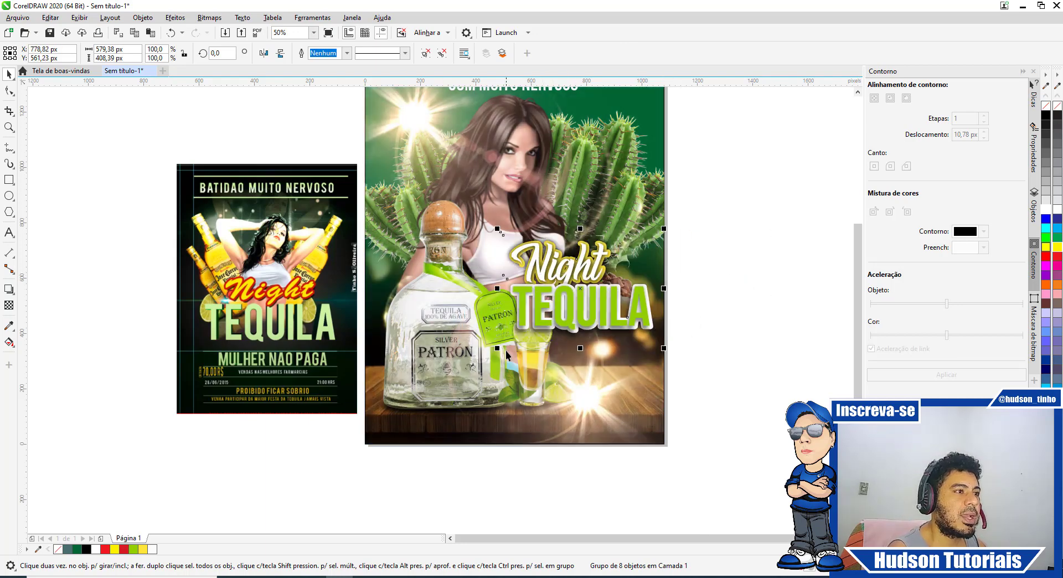
{"action": "left_click_drag", "start_coordinate": [497, 348], "coordinate": [502, 343]}
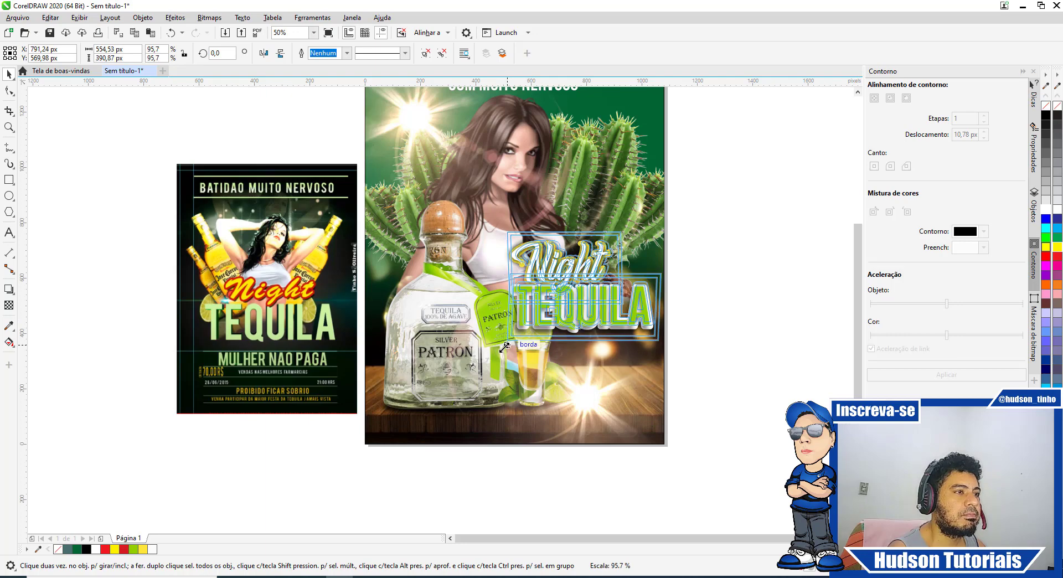
{"action": "left_click_drag", "start_coordinate": [511, 232], "coordinate": [490, 217]}
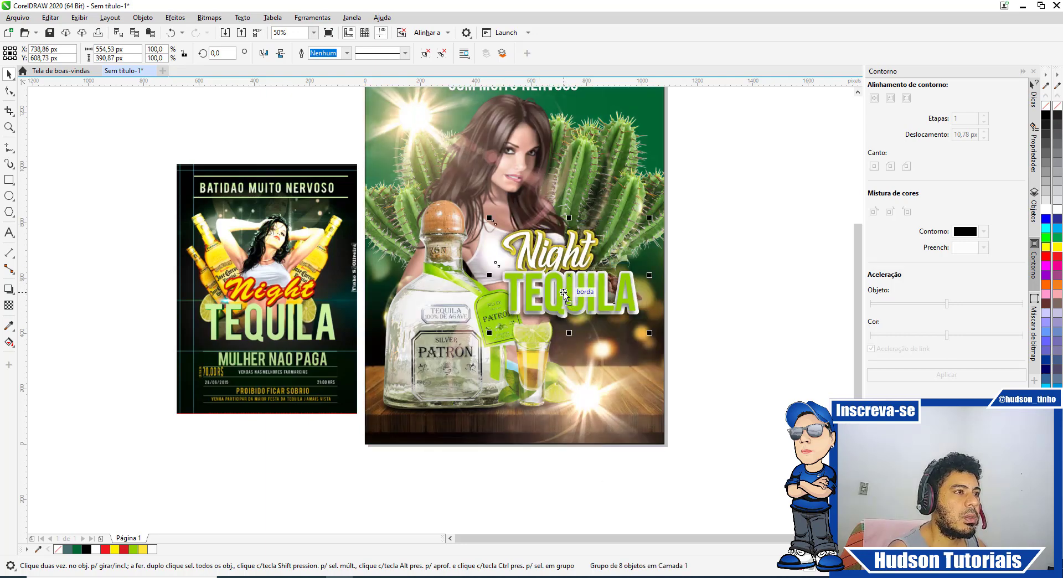
{"action": "left_click", "coordinate": [731, 321]}
{"action": "scroll", "coordinate": [540, 266], "scroll_direction": "down", "scroll_amount": 1}
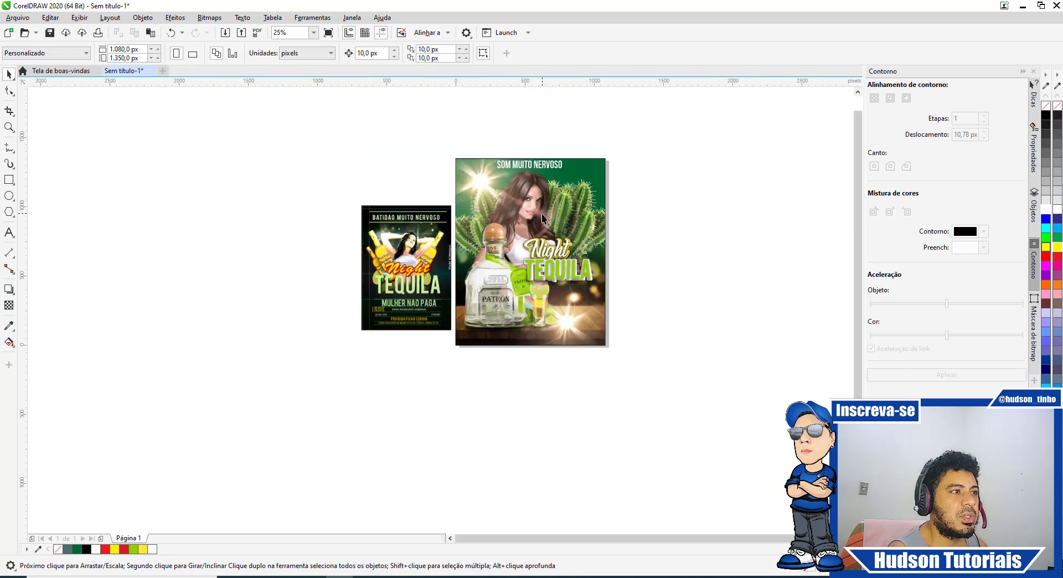
Step: Stretch the lower light flare image beyond the flyer's side edges to about 1,666 px wide and 1,023 px high
{"action": "scroll", "coordinate": [546, 267], "scroll_direction": "up", "scroll_amount": 1}
{"action": "left_click", "coordinate": [565, 377]}
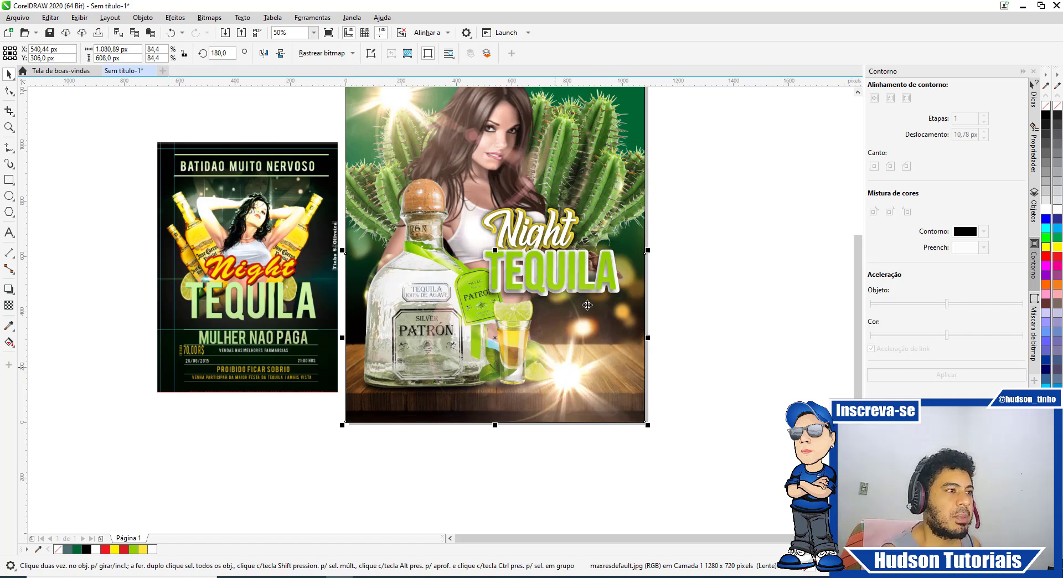
{"action": "left_click_drag", "start_coordinate": [495, 249], "coordinate": [495, 145]}
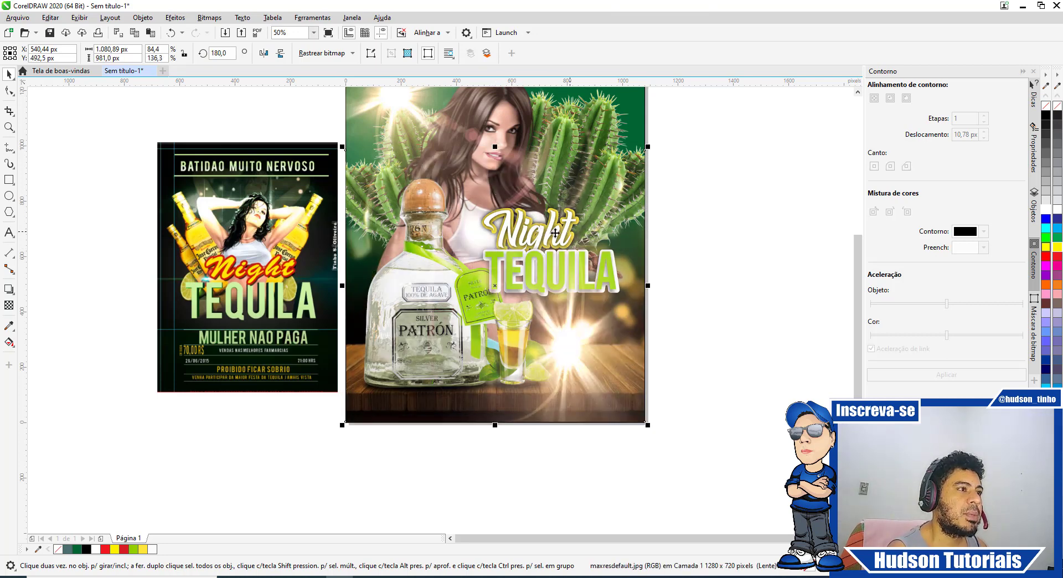
{"action": "scroll", "coordinate": [555, 233], "scroll_direction": "down", "scroll_amount": 1}
{"action": "scroll", "coordinate": [508, 208], "scroll_direction": "up", "scroll_amount": 1}
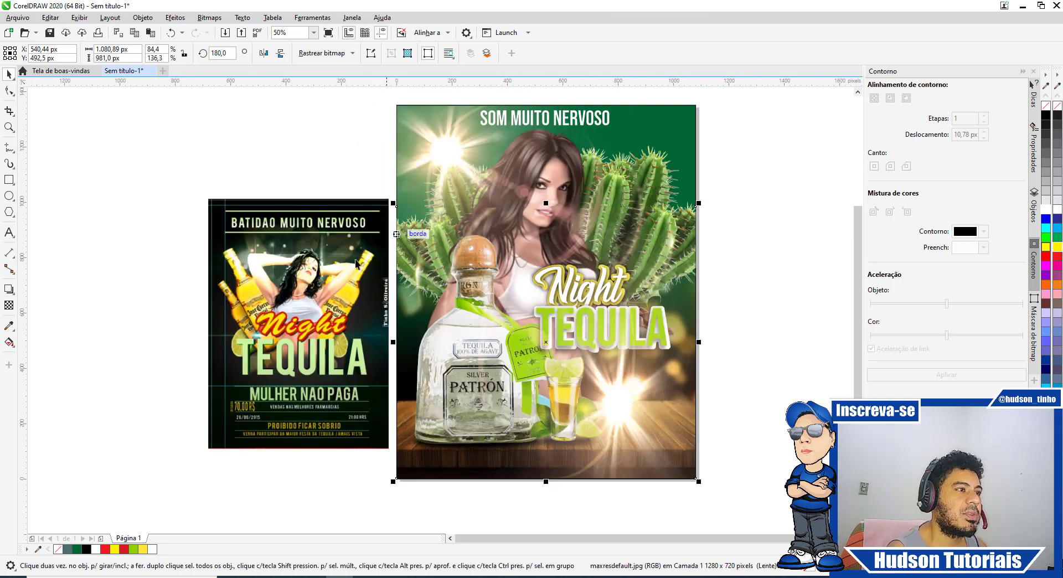
{"action": "left_click_drag", "start_coordinate": [393, 342], "coordinate": [305, 342]}
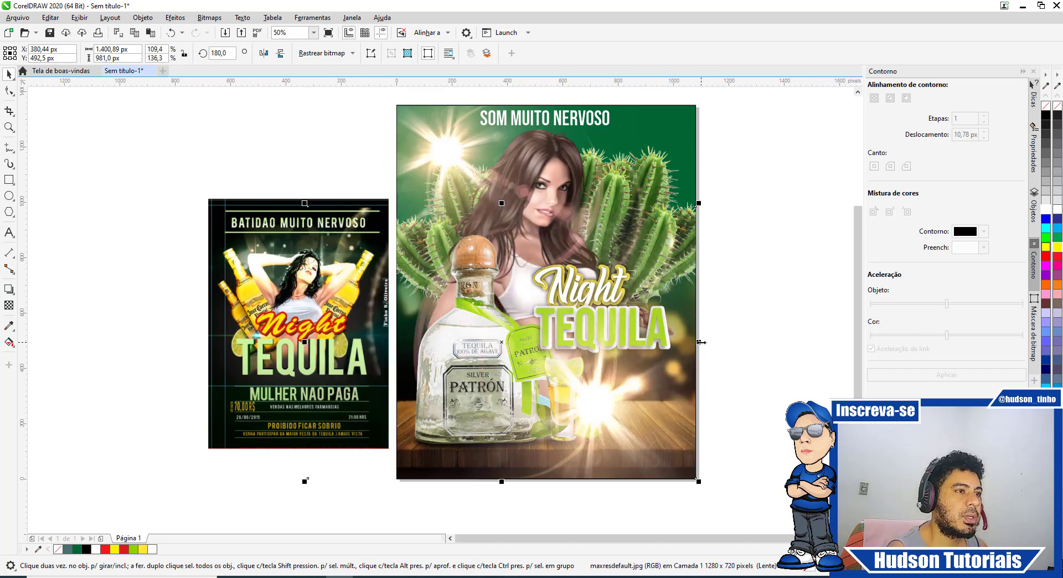
{"action": "left_click_drag", "start_coordinate": [700, 342], "coordinate": [753, 342]}
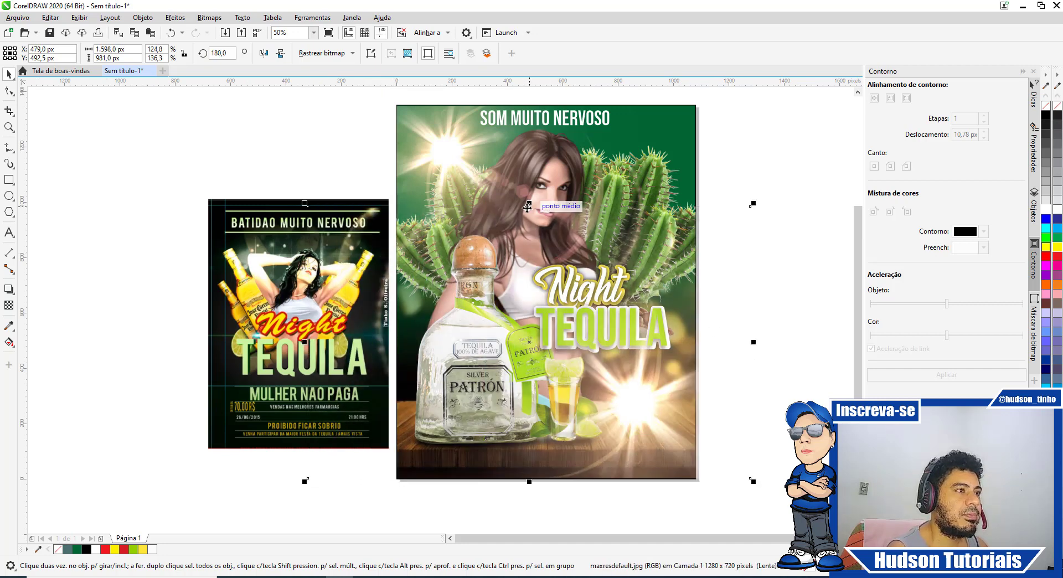
{"action": "mouse_move", "coordinate": [303, 200]}
{"action": "left_mouse_down"}
{"action": "mouse_move", "coordinate": [242, 164]}
{"action": "mouse_move", "coordinate": [286, 193]}
{"action": "left_mouse_up"}
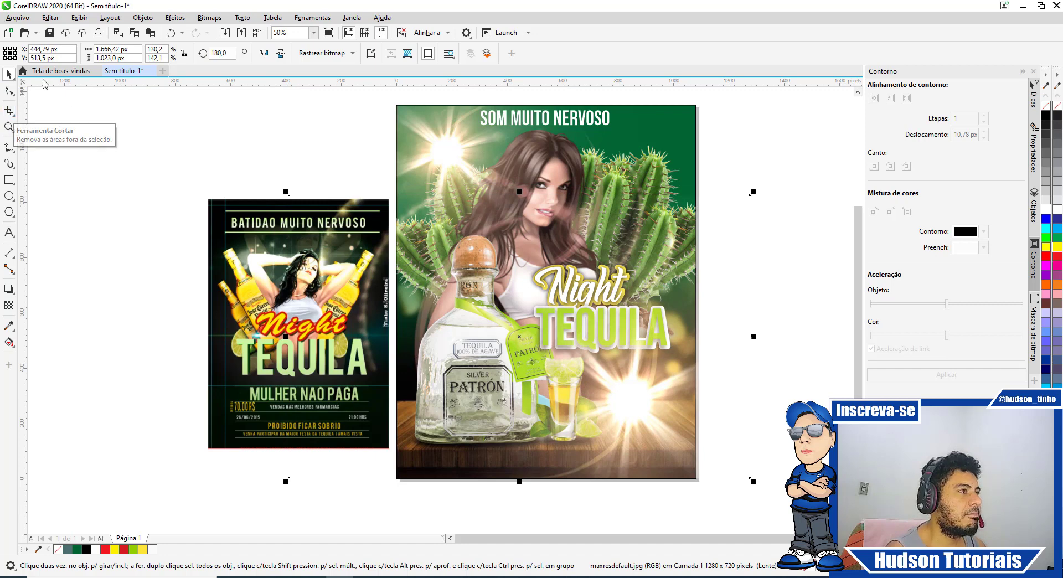
Step: Reshape the flare image's side edges inward to match the flyer's page edges, making it 1,080 px wide
{"action": "left_click", "coordinate": [9, 91]}
{"action": "left_click_drag", "start_coordinate": [288, 181], "coordinate": [397, 478]}
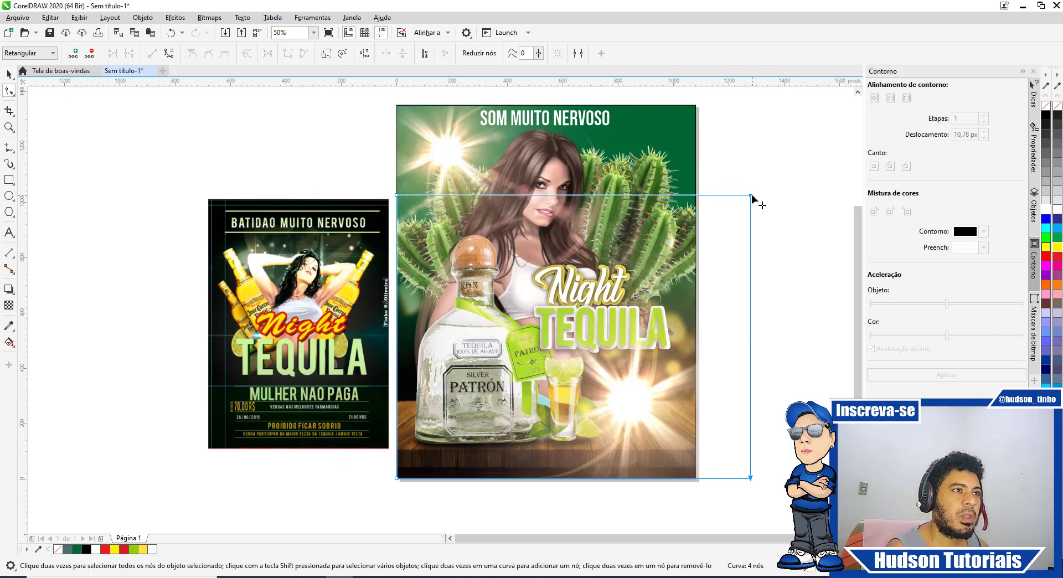
{"action": "left_click_drag", "start_coordinate": [751, 195], "coordinate": [696, 194]}
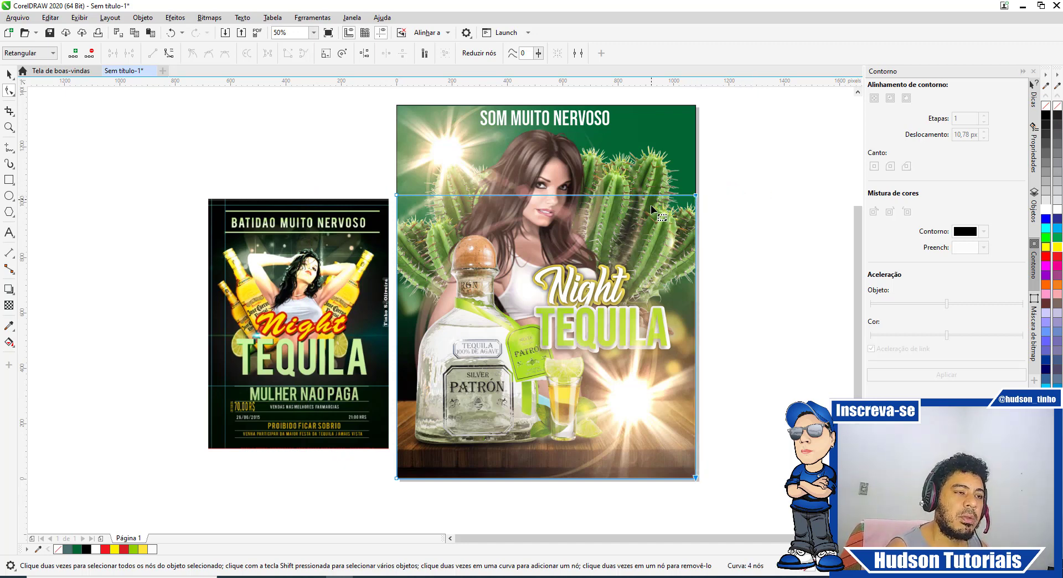
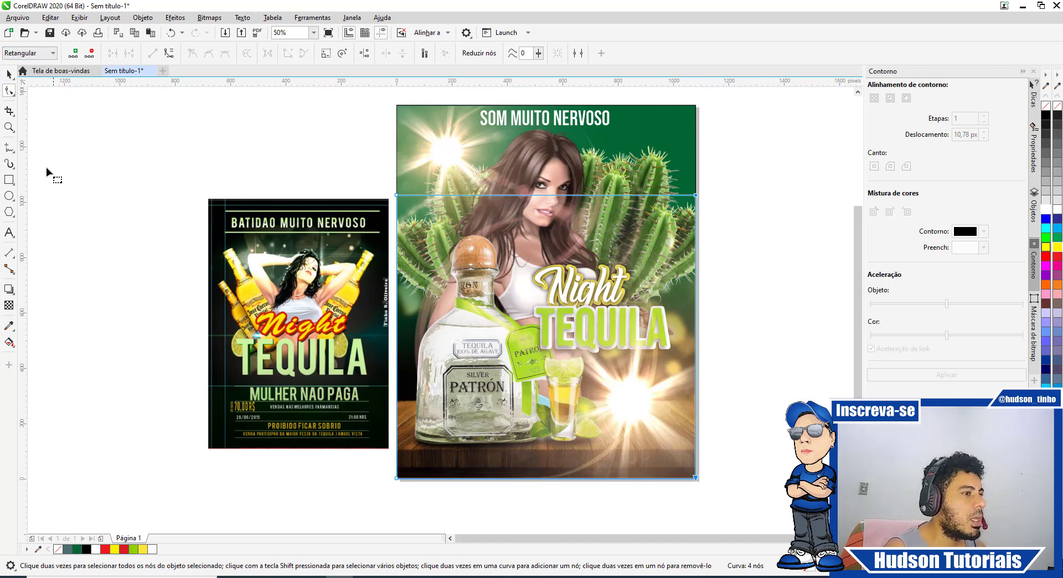
{"action": "left_click", "coordinate": [9, 73]}
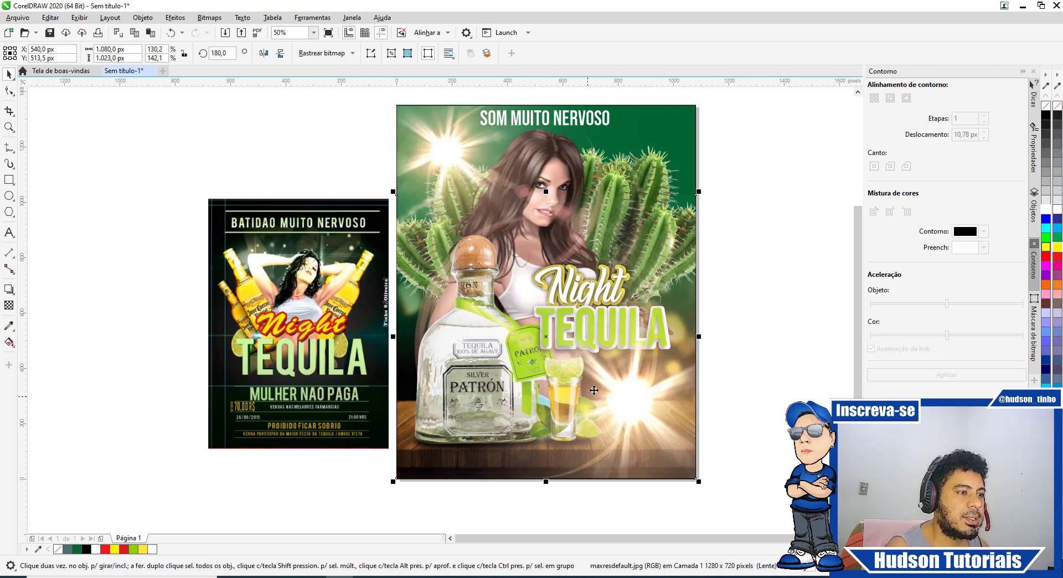
Step: Apply a uniform transparency of 19 to the lower light flare image
{"action": "left_click", "coordinate": [8, 305]}
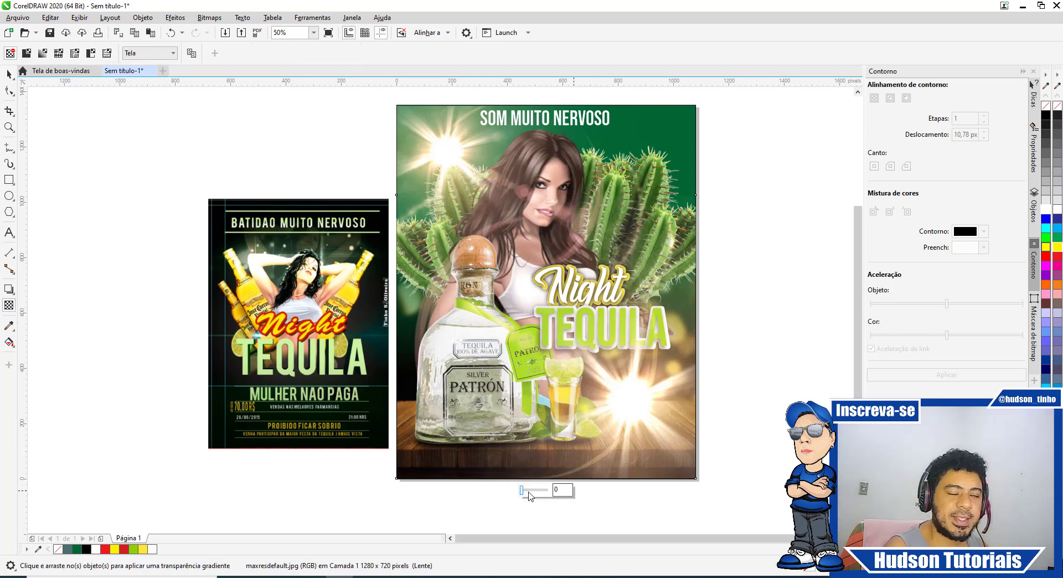
{"action": "left_click", "coordinate": [530, 491]}
{"action": "left_click", "coordinate": [533, 490]}
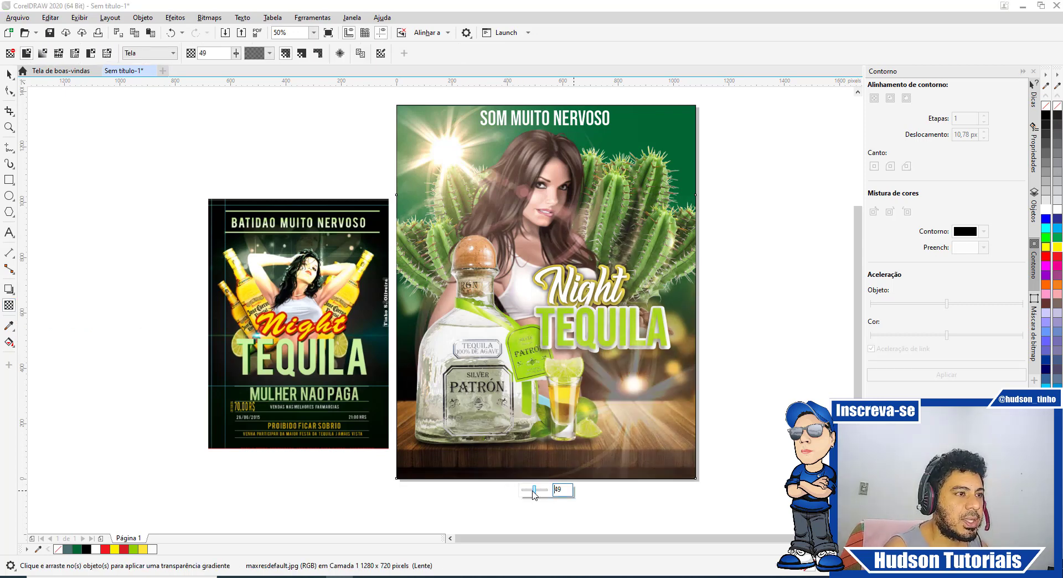
{"action": "left_click_drag", "start_coordinate": [533, 490], "coordinate": [528, 490]}
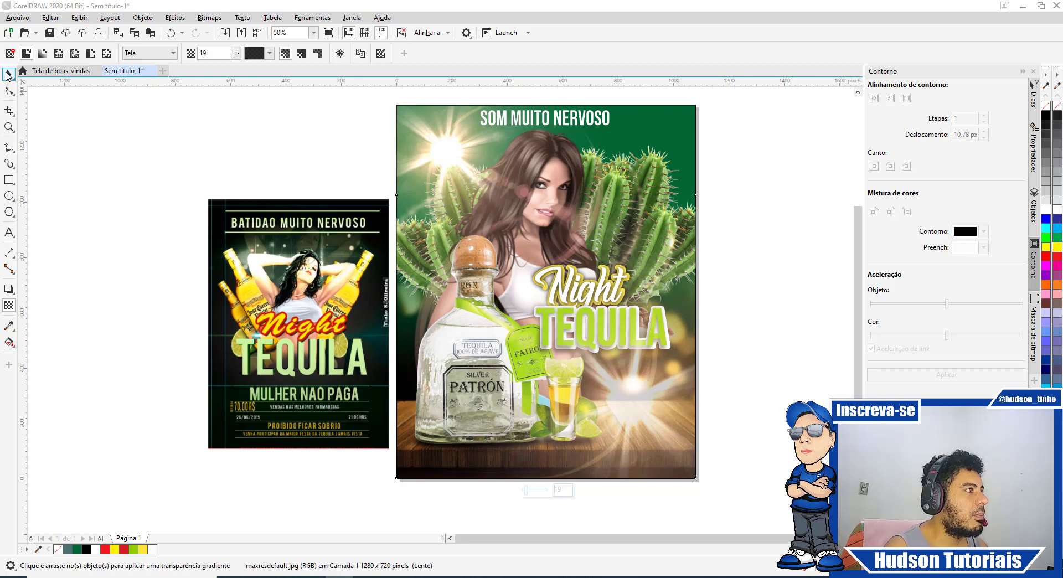
{"action": "left_click", "coordinate": [9, 74]}
{"action": "left_click", "coordinate": [126, 218]}
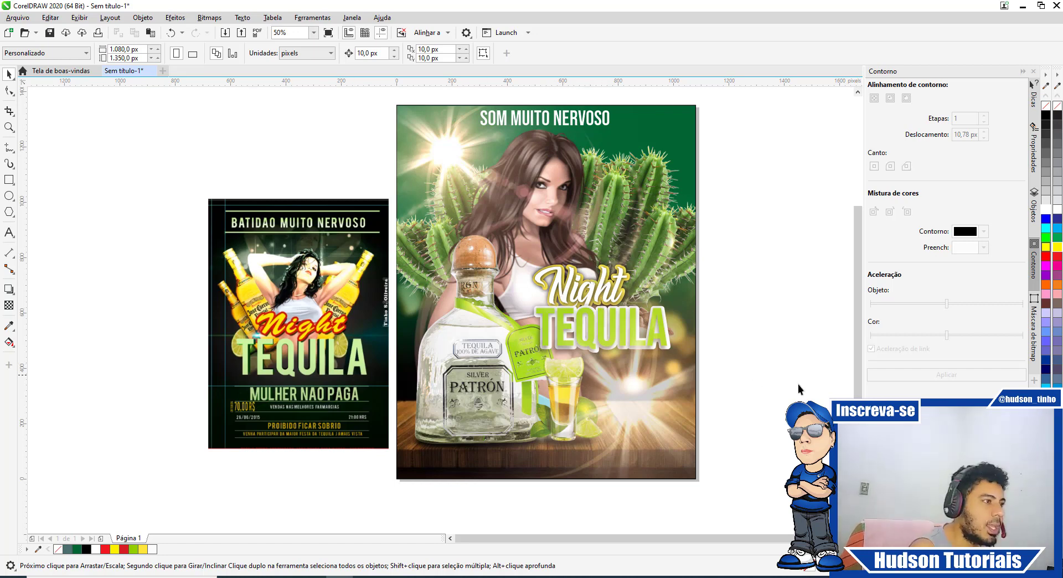
Step: Add the artistic text "Mulher não paga" below the reference flyer
{"action": "left_click", "coordinate": [9, 233]}
{"action": "left_click", "coordinate": [288, 466]}
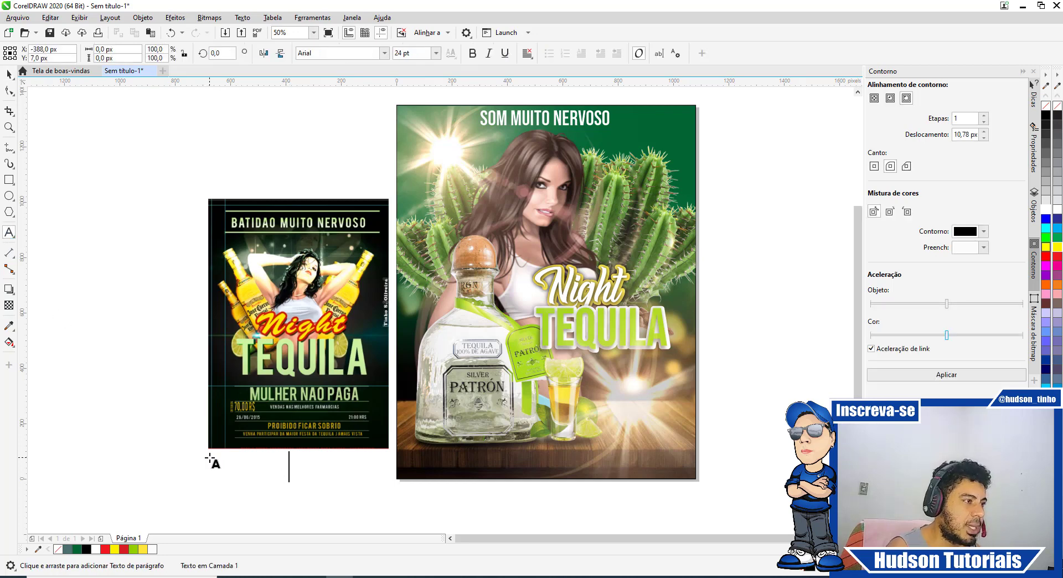
{"action": "type", "text": "Mulher "}
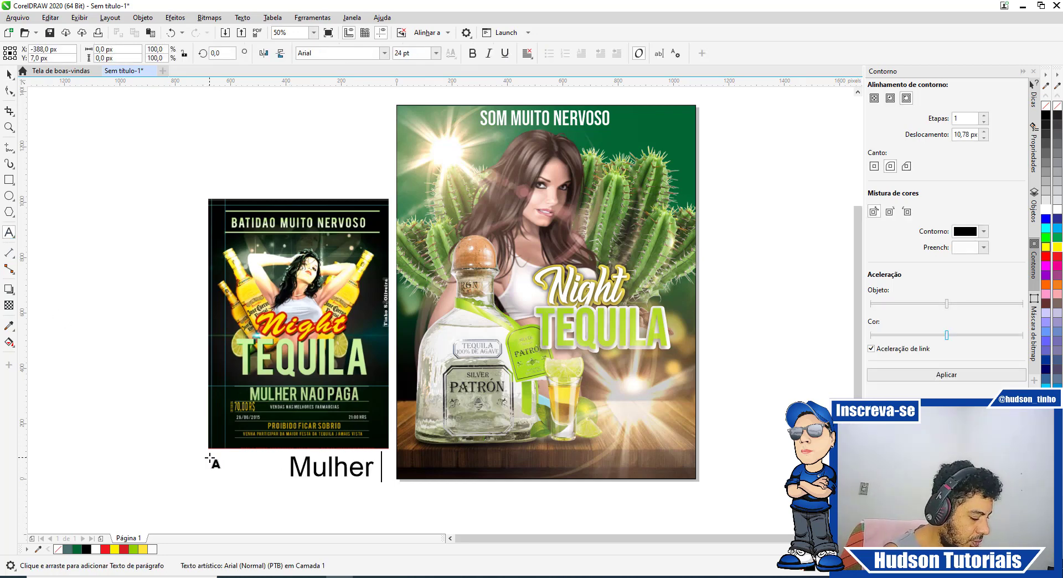
{"action": "type", "text": "não paga"}
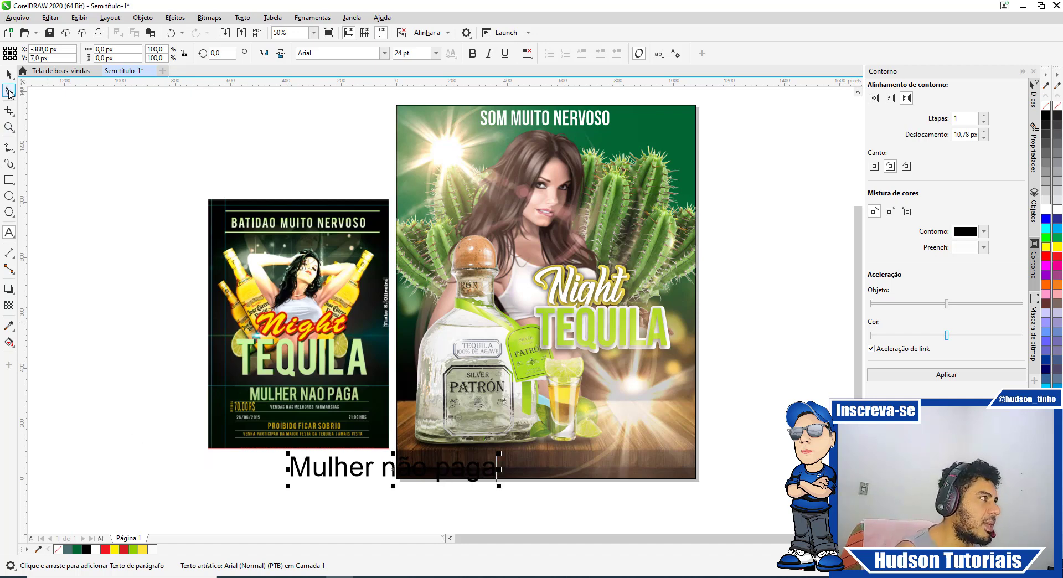
{"action": "left_click", "coordinate": [9, 73]}
Step: Try the Hugtophia font on the "Mulher não paga" text and place it on the flyer's lower right at about 18.2 pt
{"action": "left_click", "coordinate": [384, 53]}
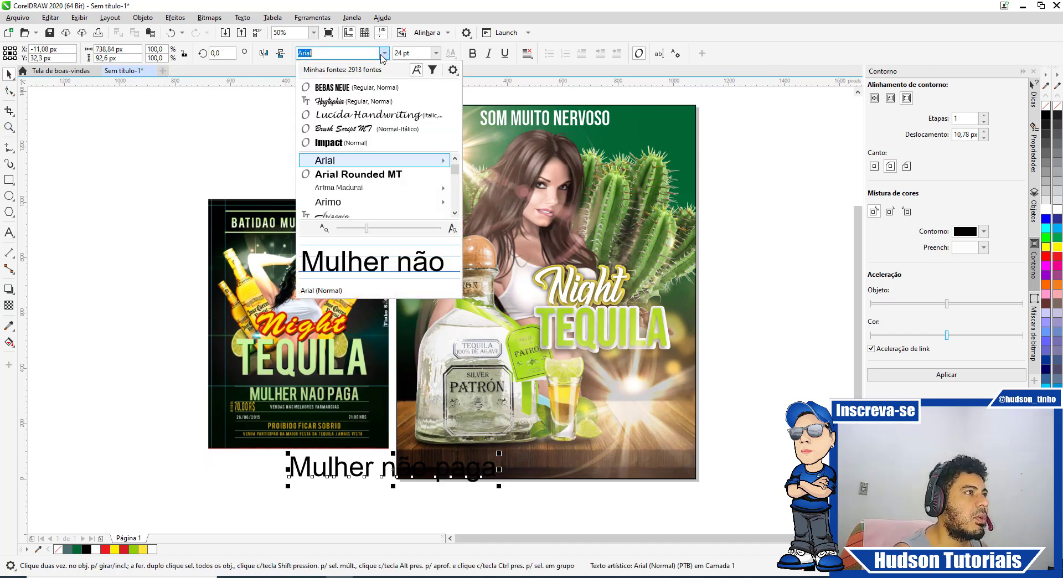
{"action": "left_click", "coordinate": [359, 102]}
{"action": "left_click_drag", "start_coordinate": [389, 474], "coordinate": [649, 450]}
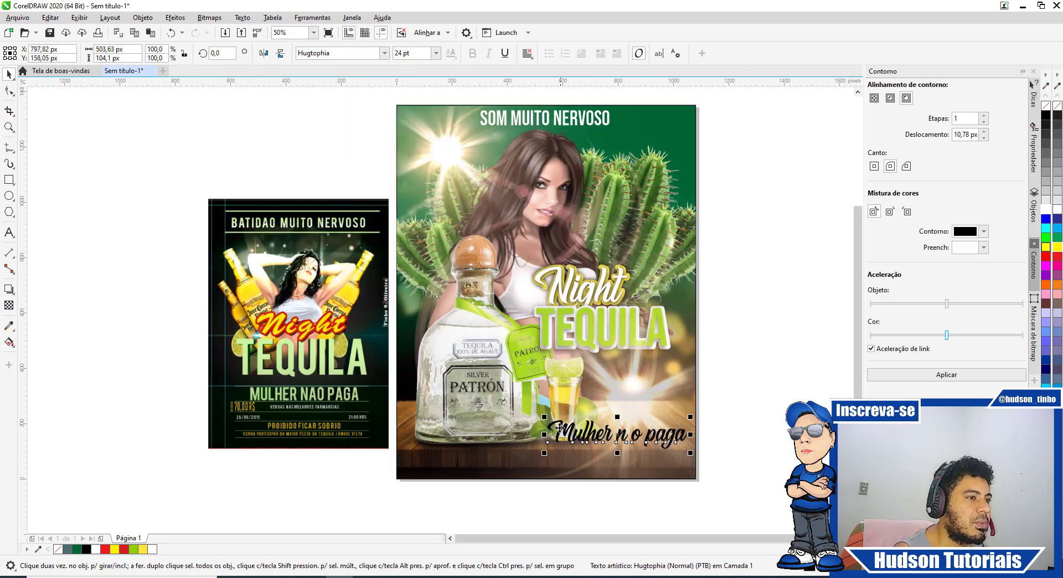
{"action": "left_click_drag", "start_coordinate": [545, 418], "coordinate": [572, 426]}
{"action": "scroll", "coordinate": [646, 439], "scroll_direction": "up", "scroll_amount": 2}
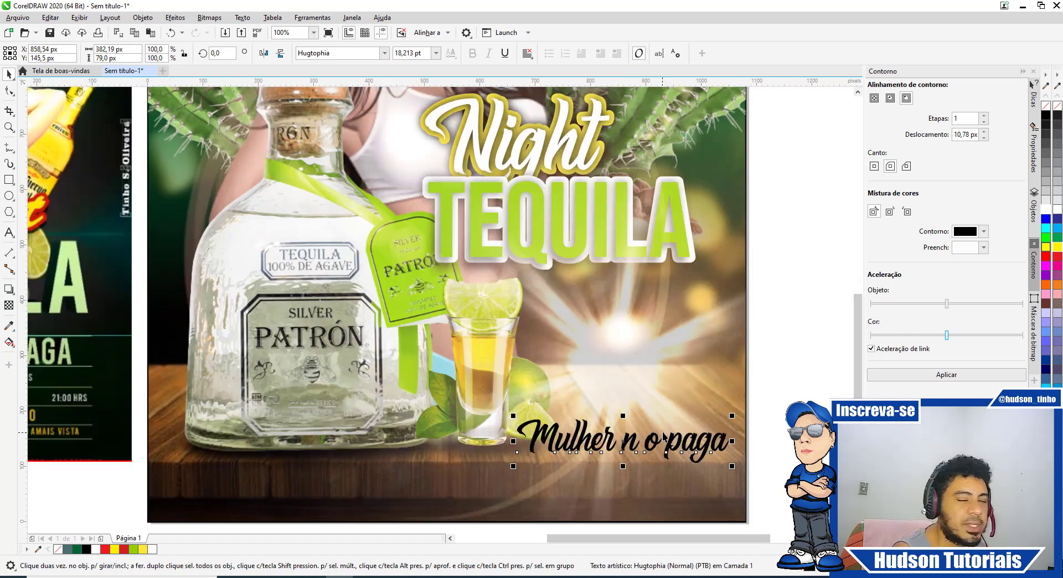
Step: Set the "Mulher não paga" text in Bebas Neue and fit it at about 10.45 pt under the right end of "TEQUILA"
{"action": "left_click", "coordinate": [384, 52]}
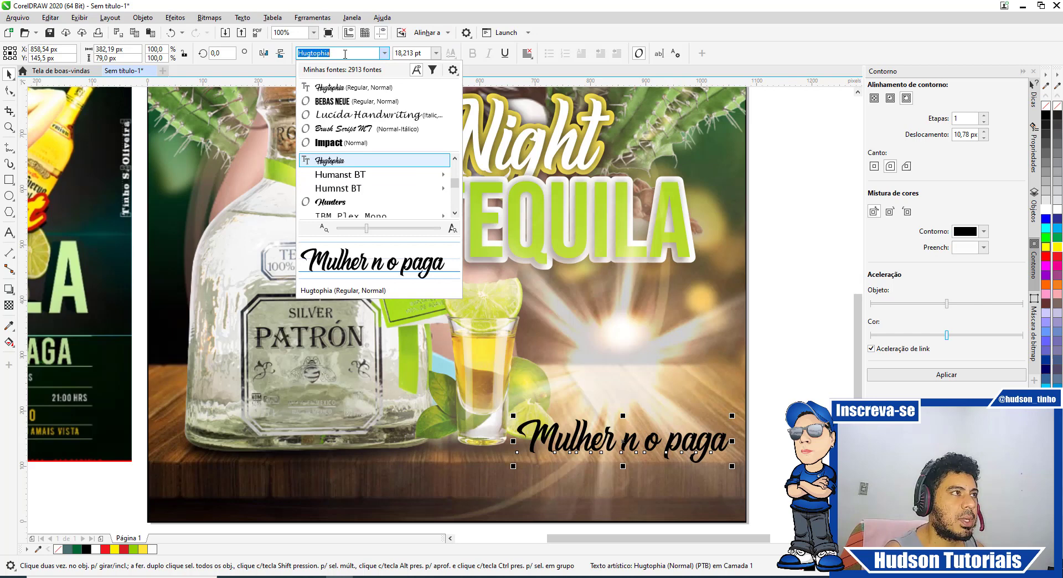
{"action": "left_click", "coordinate": [332, 101]}
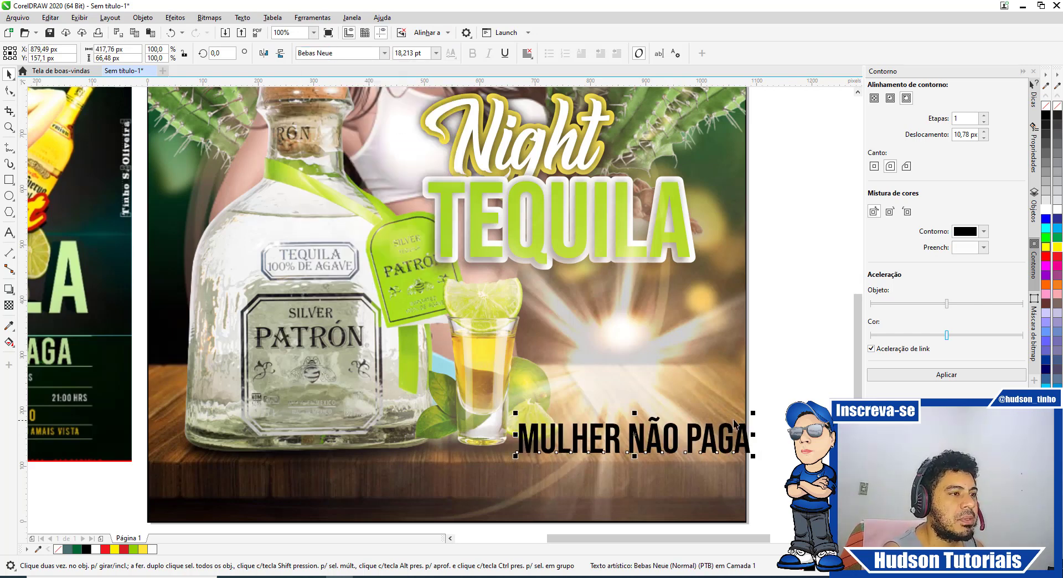
{"action": "left_click_drag", "start_coordinate": [751, 413], "coordinate": [680, 281]}
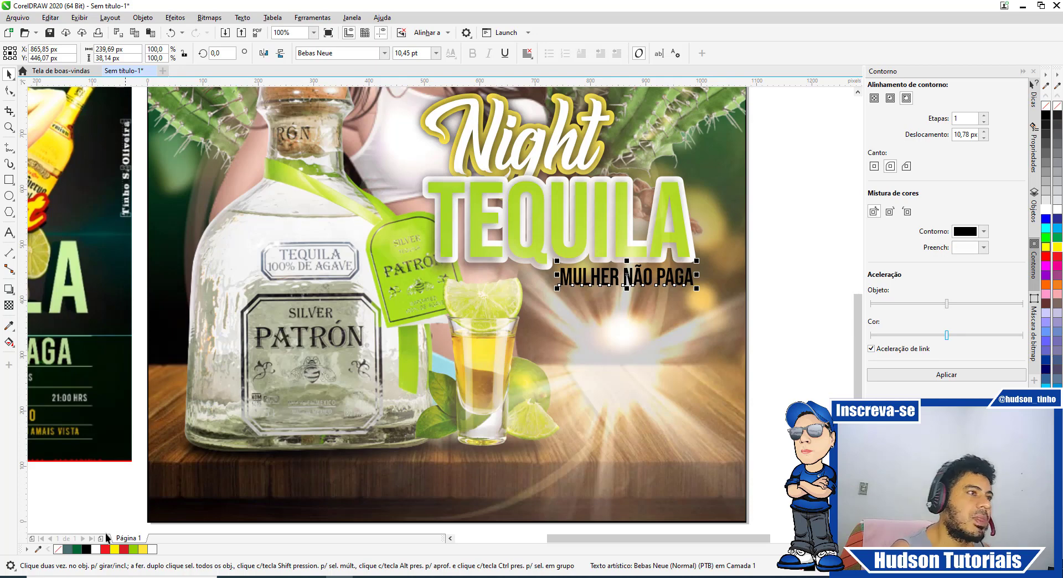
Step: Try yellow and white fills on the "Mulher não paga" text and return its fill to black
{"action": "left_click", "coordinate": [143, 549]}
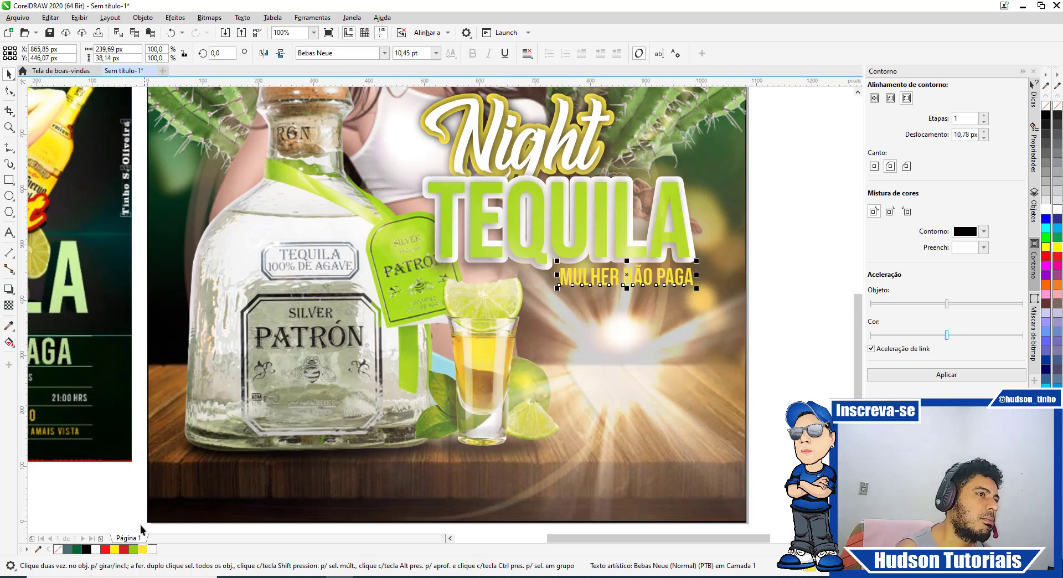
{"action": "left_click", "coordinate": [87, 549]}
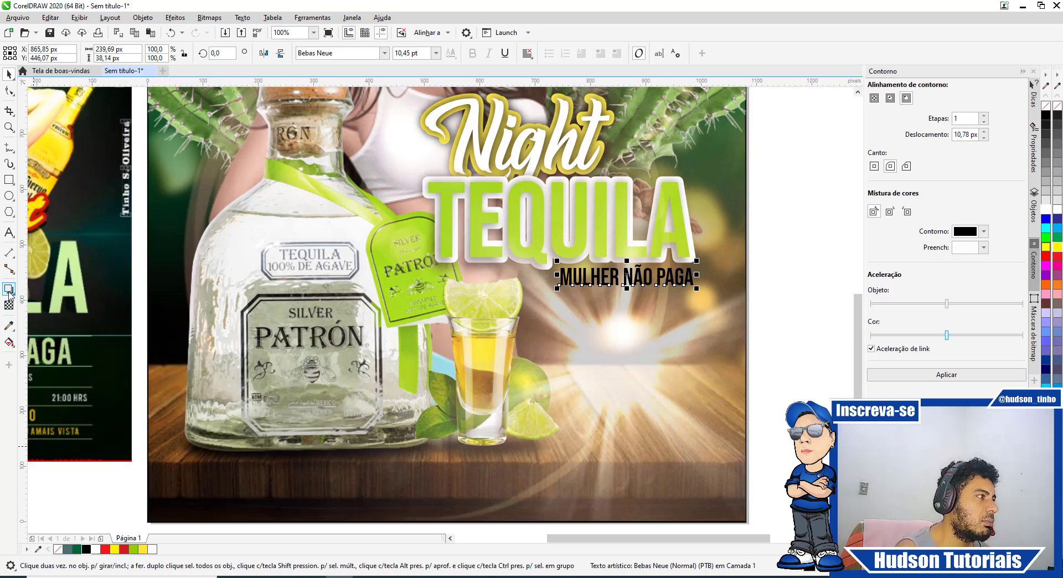
{"action": "left_click", "coordinate": [96, 548]}
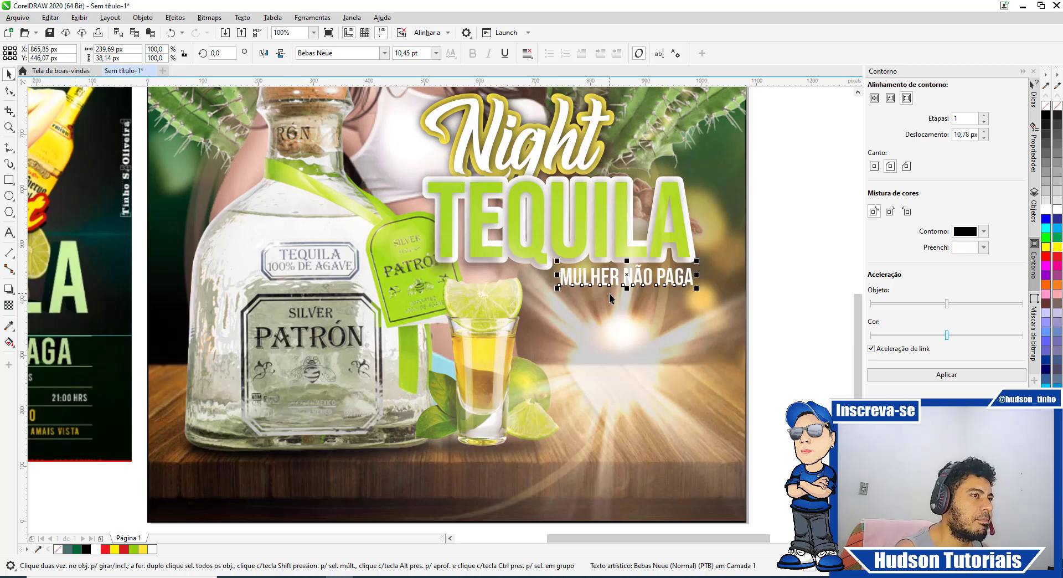
{"action": "left_click", "coordinate": [87, 549]}
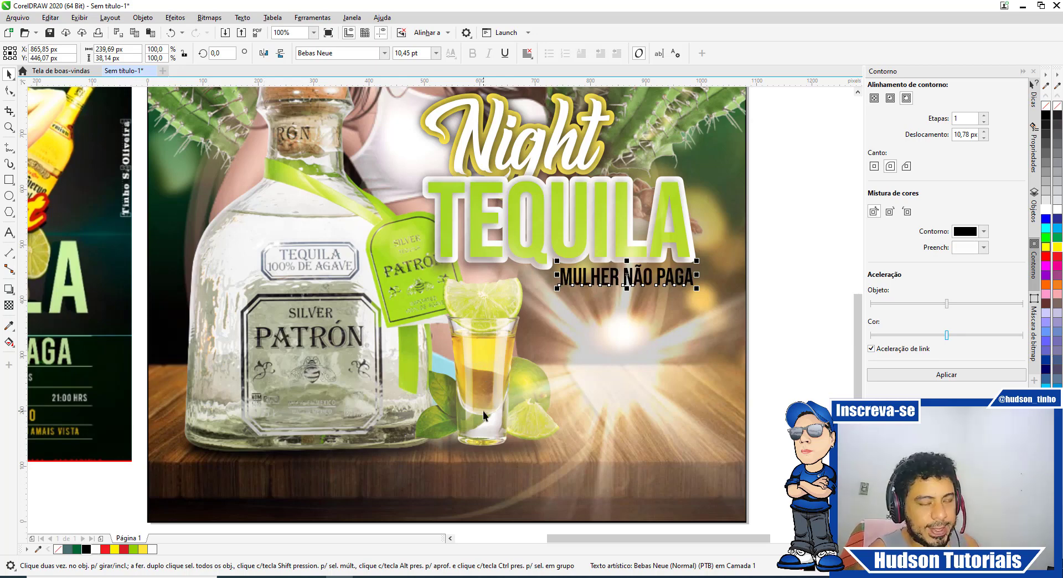
Step: Duplicate the "MULHER NÃO PAGA" text slightly up and to the left, fill the copy white, and offset it a little further
{"action": "scroll", "coordinate": [673, 282], "scroll_direction": "up", "scroll_amount": 2}
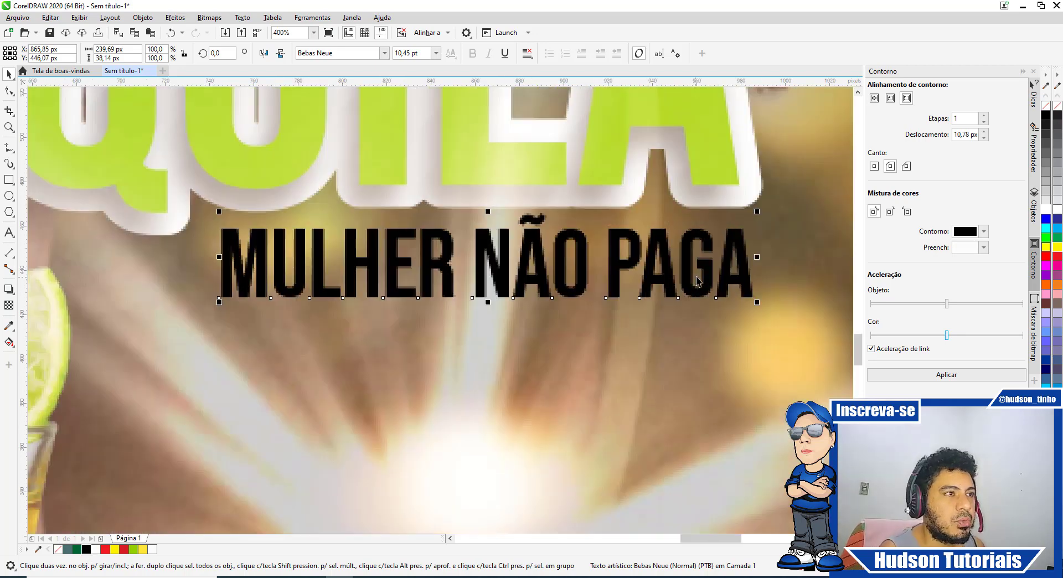
{"action": "left_click_drag", "start_coordinate": [705, 272], "coordinate": [700, 270]}
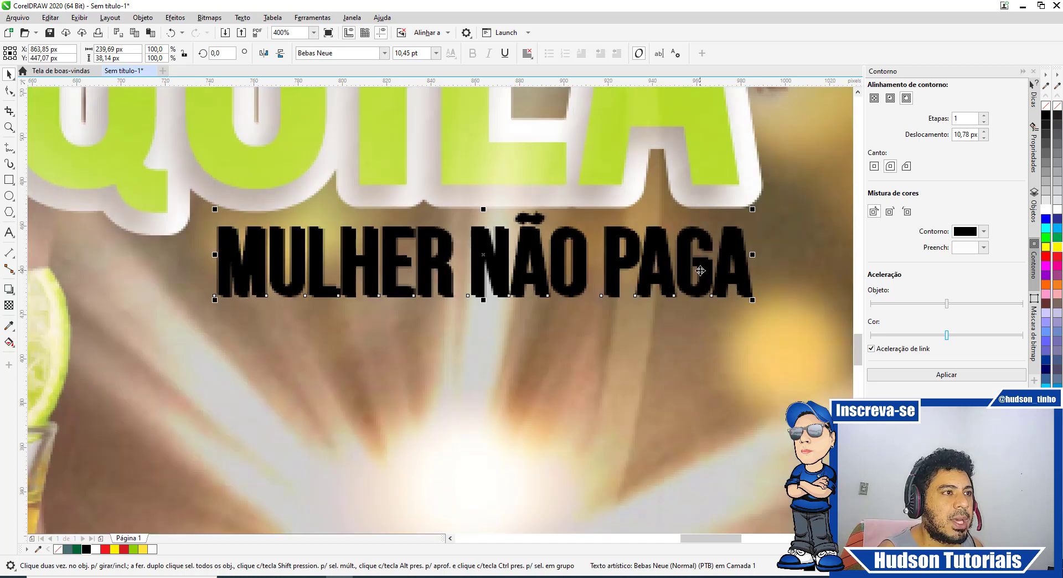
{"action": "left_click", "coordinate": [1057, 210]}
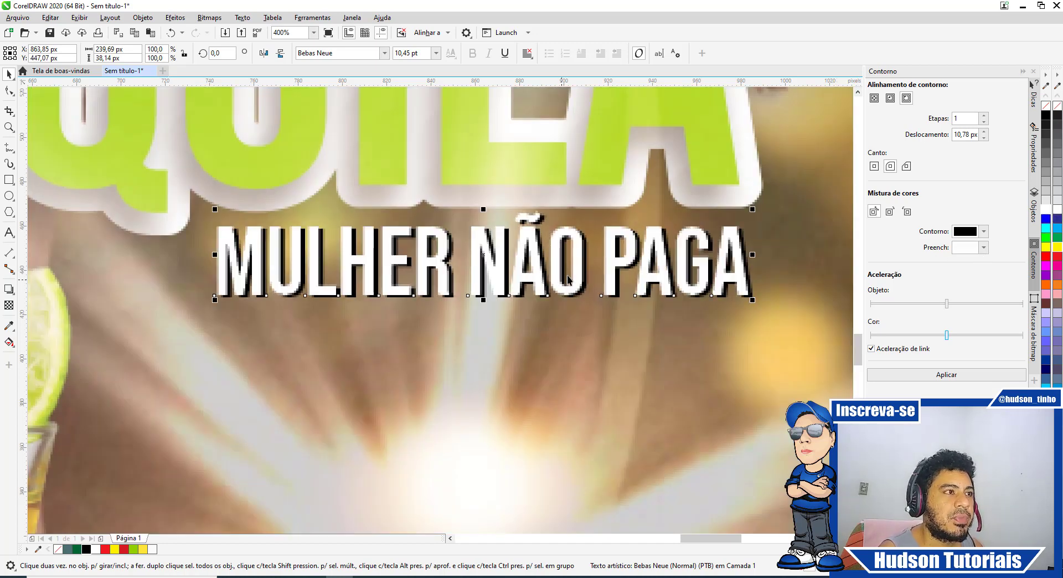
{"action": "left_click_drag", "start_coordinate": [576, 267], "coordinate": [572, 265]}
{"action": "scroll", "coordinate": [511, 271], "scroll_direction": "down", "scroll_amount": 2}
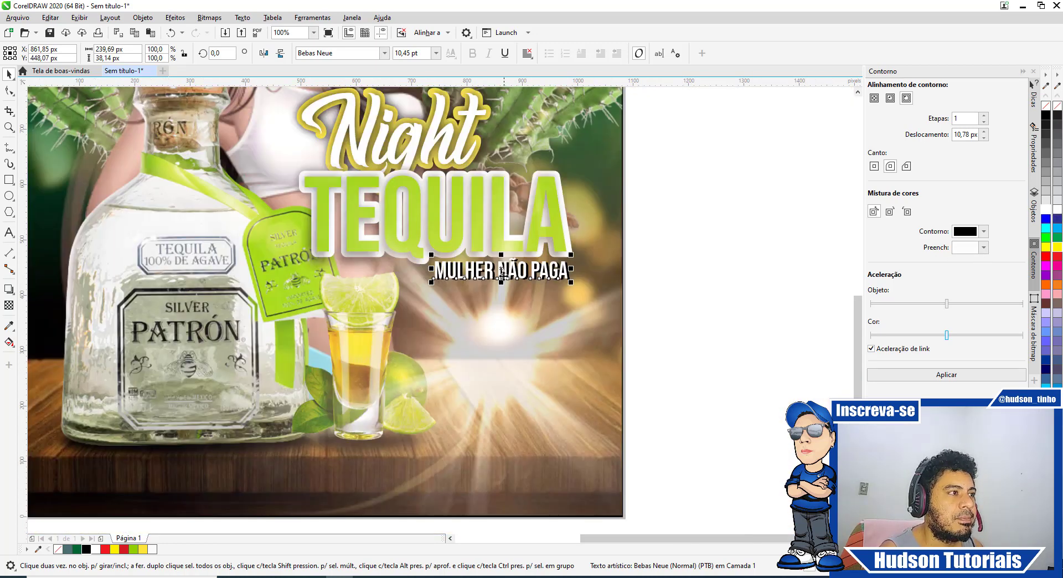
{"action": "left_click", "coordinate": [701, 285]}
{"action": "scroll", "coordinate": [505, 269], "scroll_direction": "down", "scroll_amount": 1}
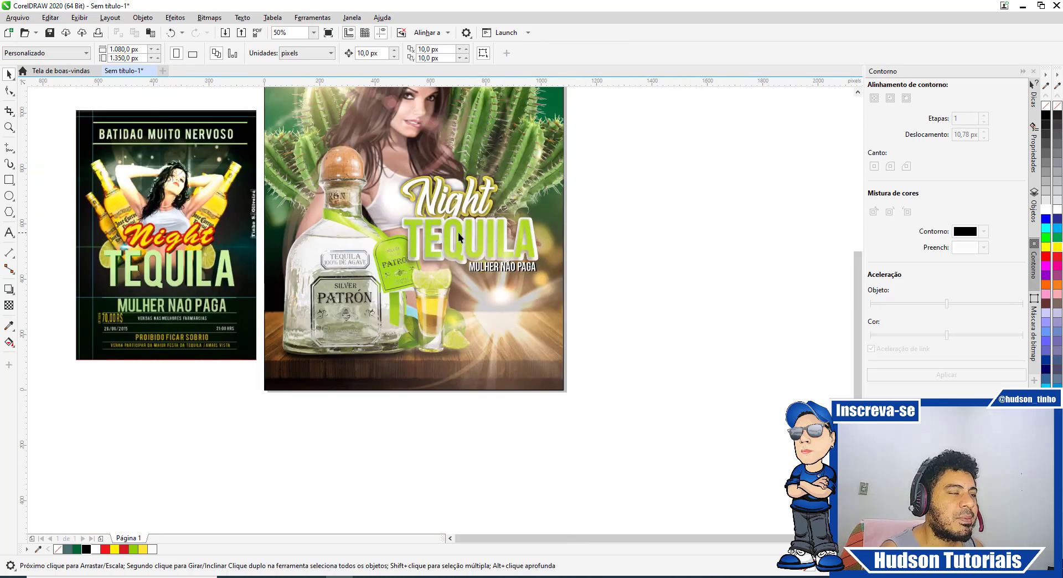
Step: Add the artistic text "R$" on the empty area to the right of the flyer
{"action": "scroll", "coordinate": [452, 242], "scroll_direction": "up", "scroll_amount": 1}
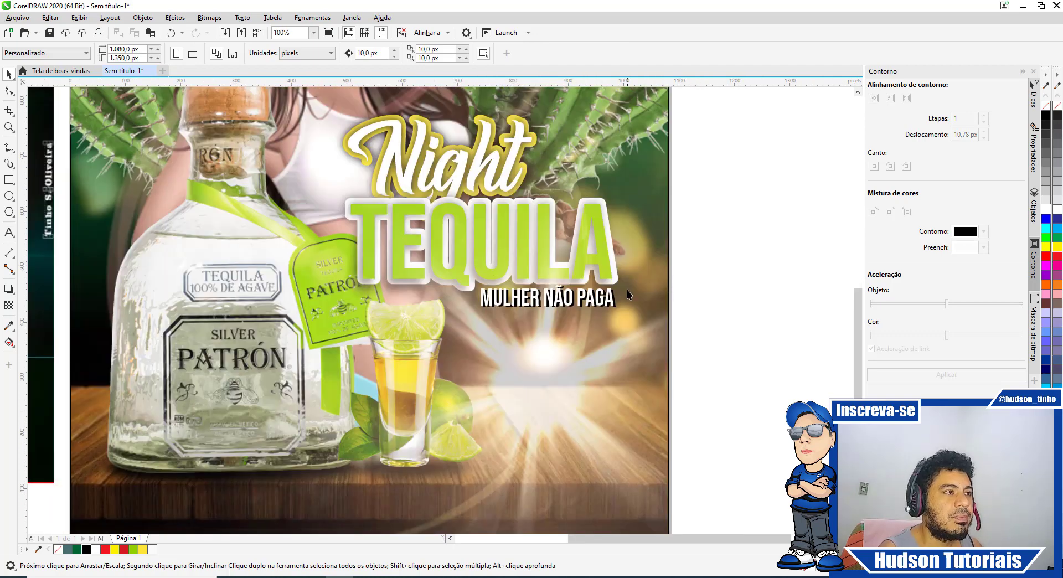
{"action": "scroll", "coordinate": [628, 289], "scroll_direction": "down", "scroll_amount": 2}
{"action": "scroll", "coordinate": [545, 268], "scroll_direction": "up", "scroll_amount": 1}
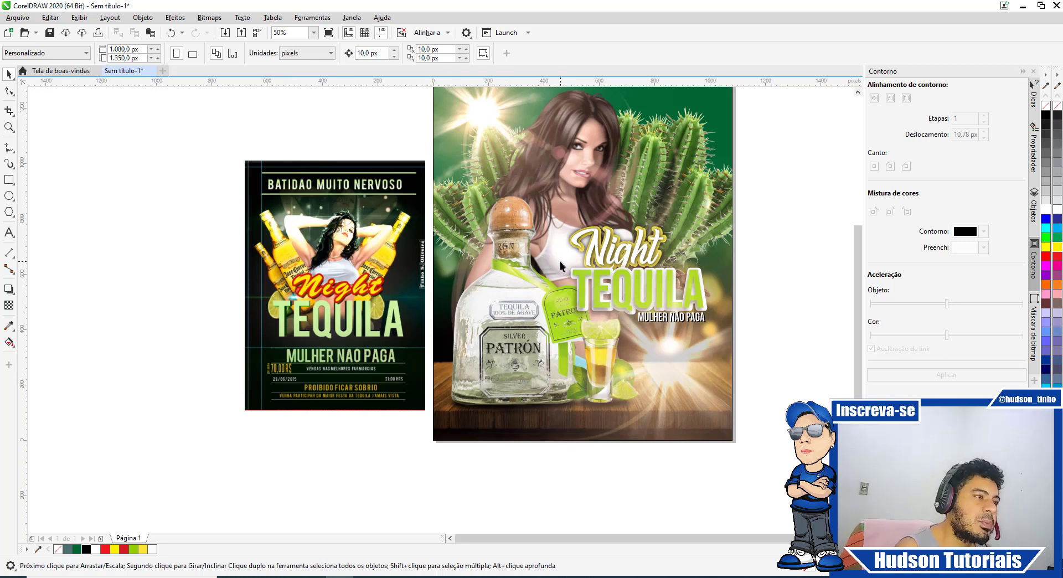
{"action": "scroll", "coordinate": [340, 371], "scroll_direction": "up", "scroll_amount": 1}
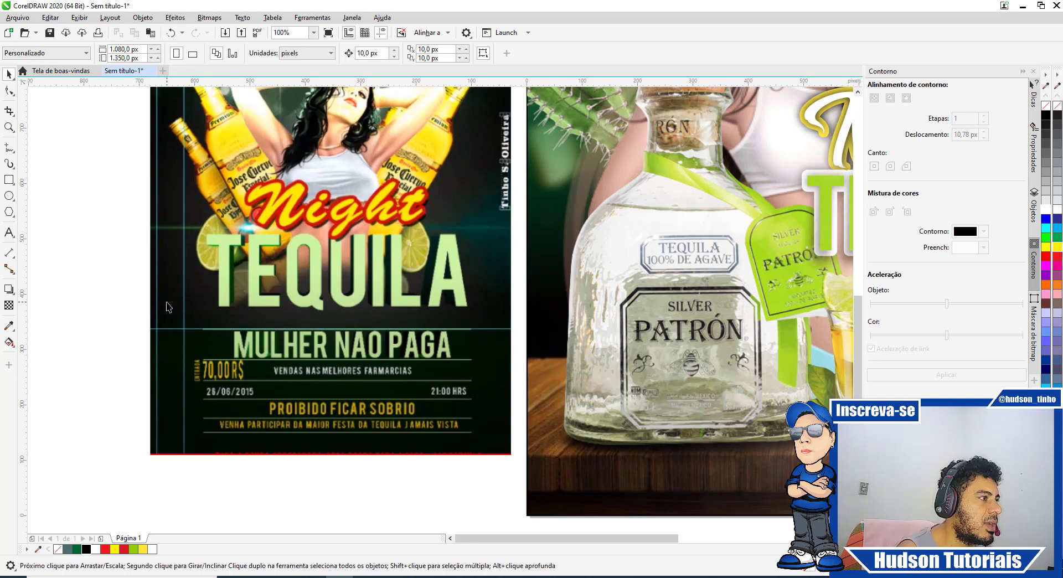
{"action": "scroll", "coordinate": [169, 307], "scroll_direction": "down", "scroll_amount": 1}
{"action": "left_click", "coordinate": [8, 233]}
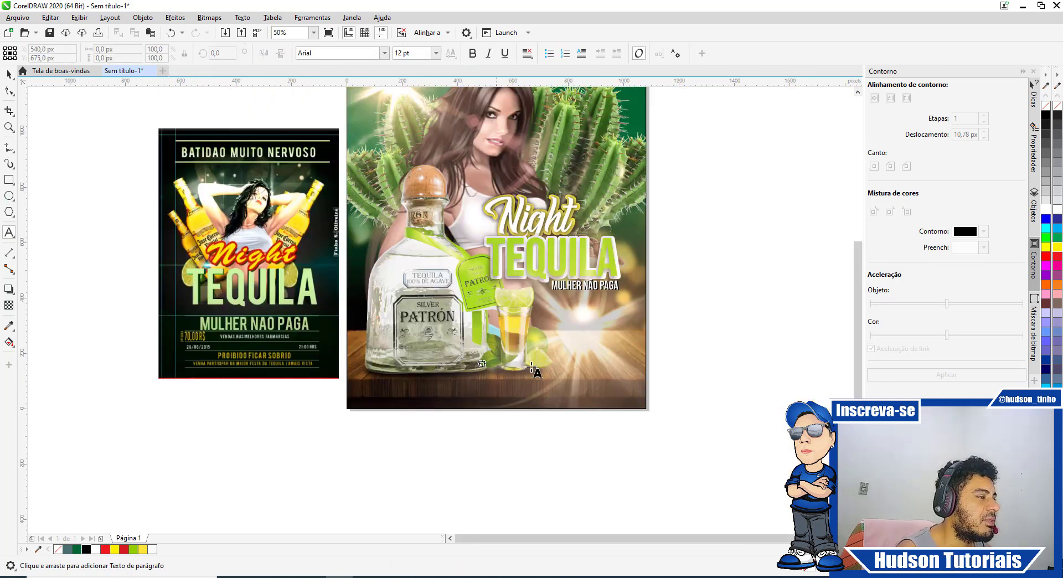
{"action": "left_click", "coordinate": [663, 357]}
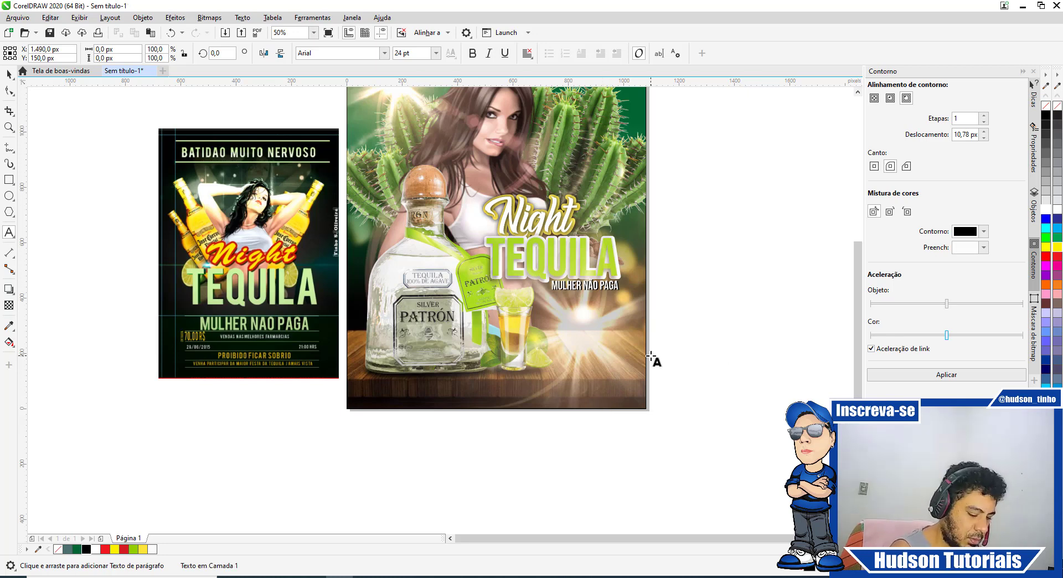
{"action": "type", "text": "R$"}
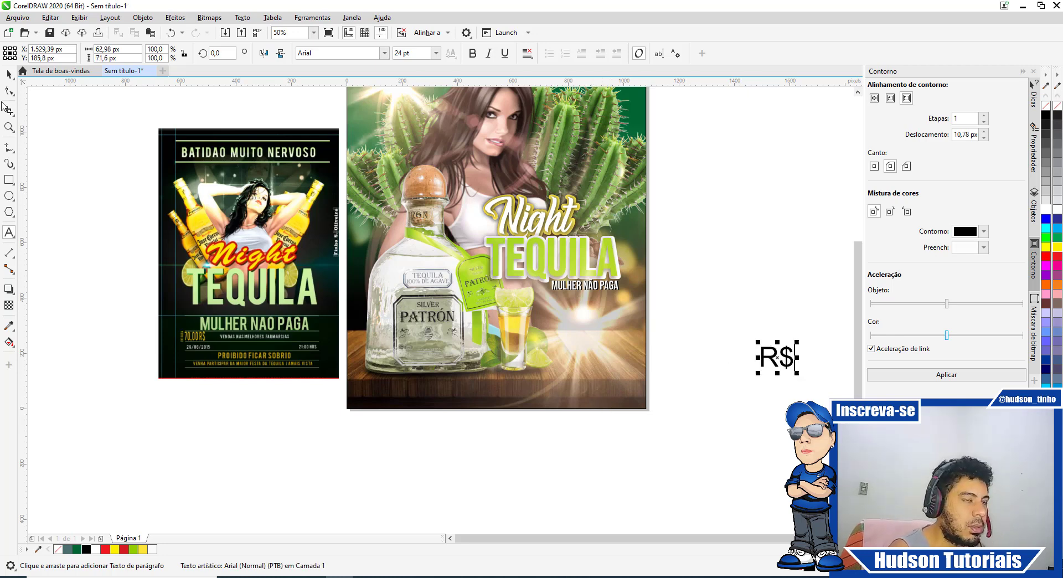
Step: Place the "R$" text on the flyer's lower right, set it in Bebas Neue, and scale it to about 17.45 pt
{"action": "left_click", "coordinate": [8, 75]}
{"action": "left_click_drag", "start_coordinate": [776, 357], "coordinate": [604, 373]}
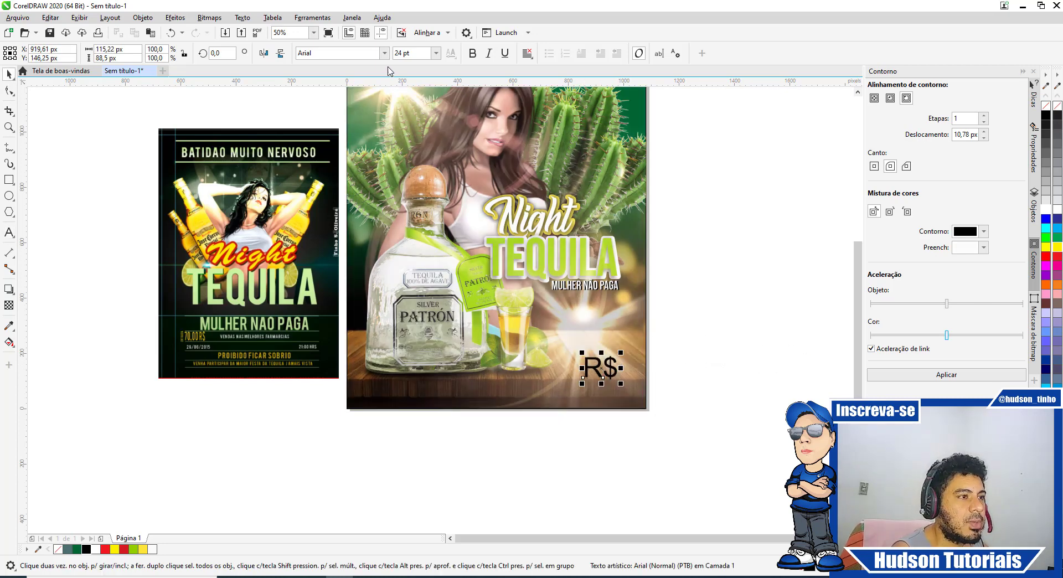
{"action": "left_click", "coordinate": [384, 53]}
{"action": "left_click", "coordinate": [331, 88]}
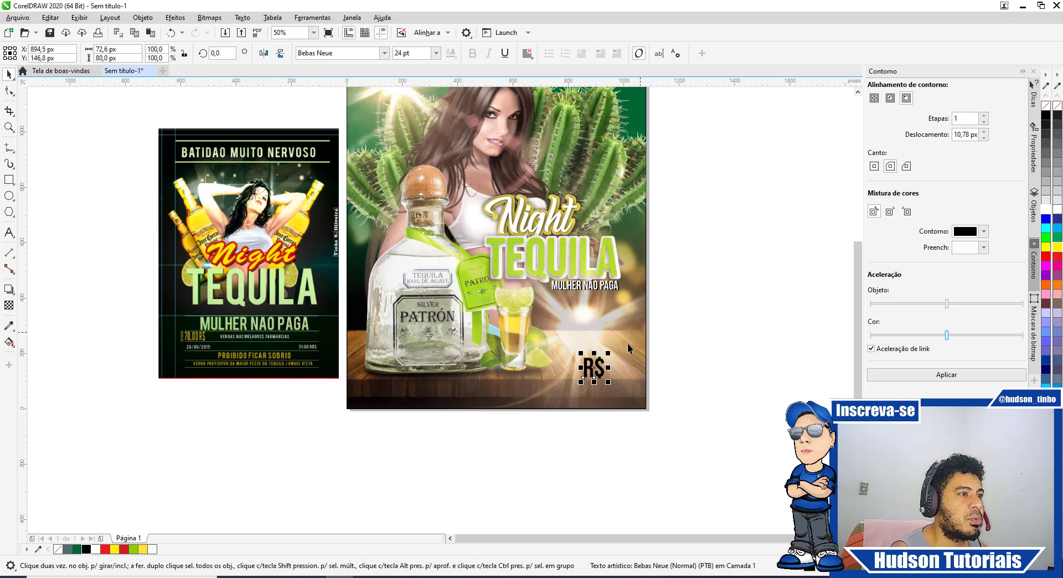
{"action": "scroll", "coordinate": [603, 360], "scroll_direction": "up", "scroll_amount": 2}
{"action": "left_click_drag", "start_coordinate": [612, 344], "coordinate": [598, 360]}
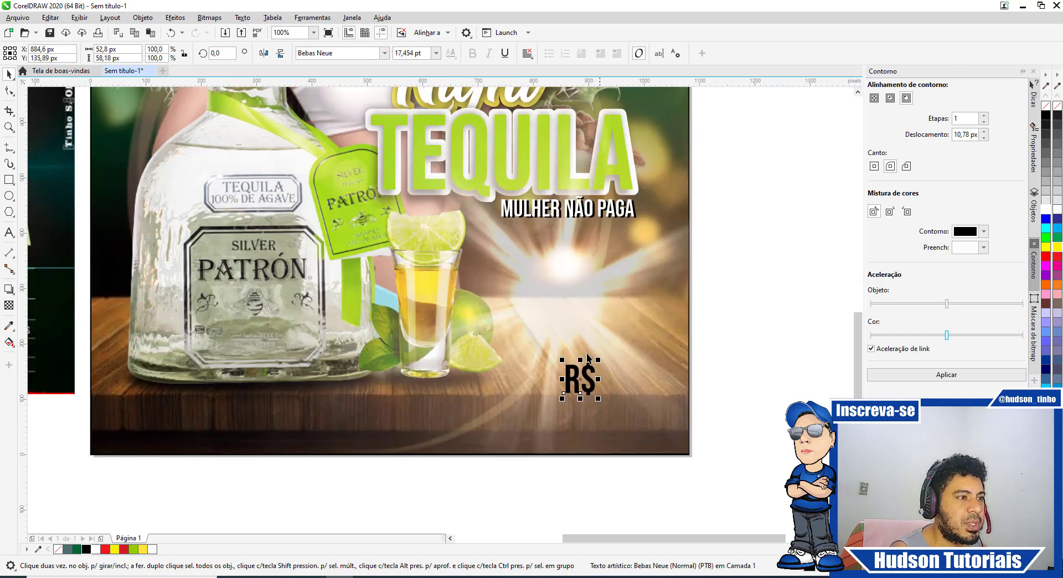
{"action": "key", "text": "Escape"}
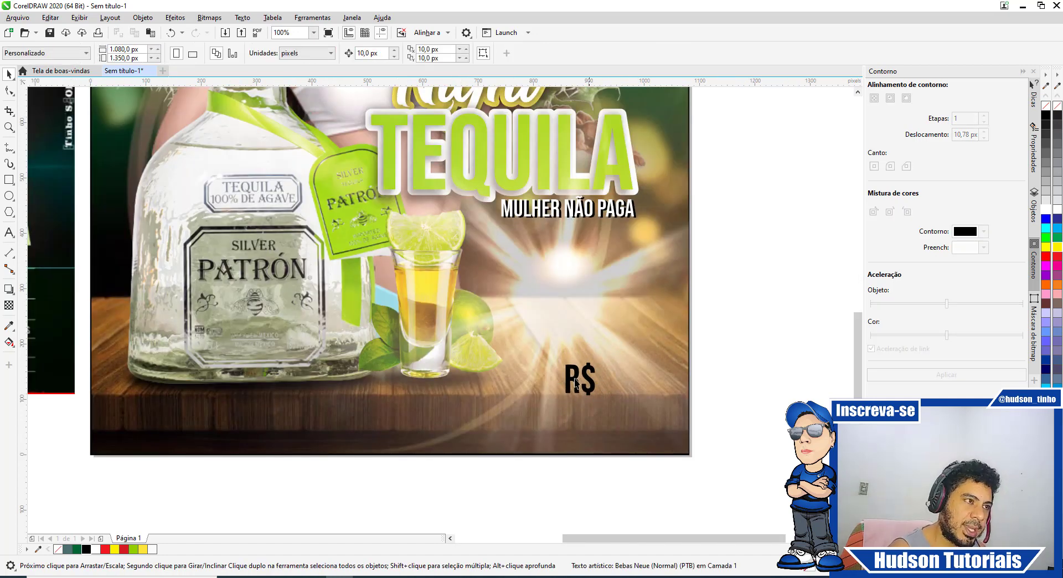
Step: Duplicate the "R$" text to its right and change the copy to "70,00"
{"action": "left_click", "coordinate": [582, 380]}
{"action": "left_click_drag", "start_coordinate": [582, 379], "coordinate": [667, 377]}
{"action": "double_click", "coordinate": [655, 369]}
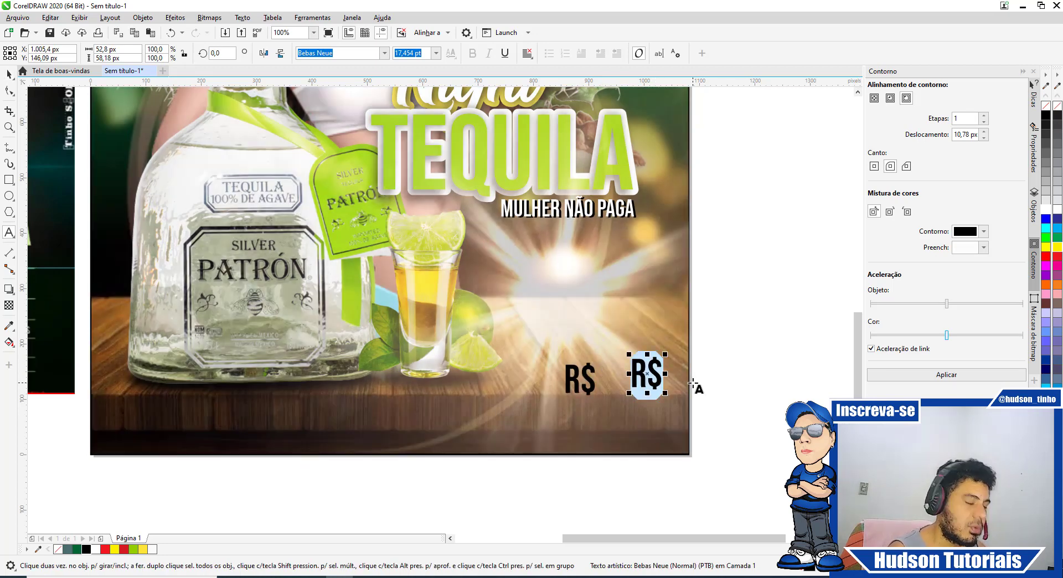
{"action": "type", "text": "70,00"}
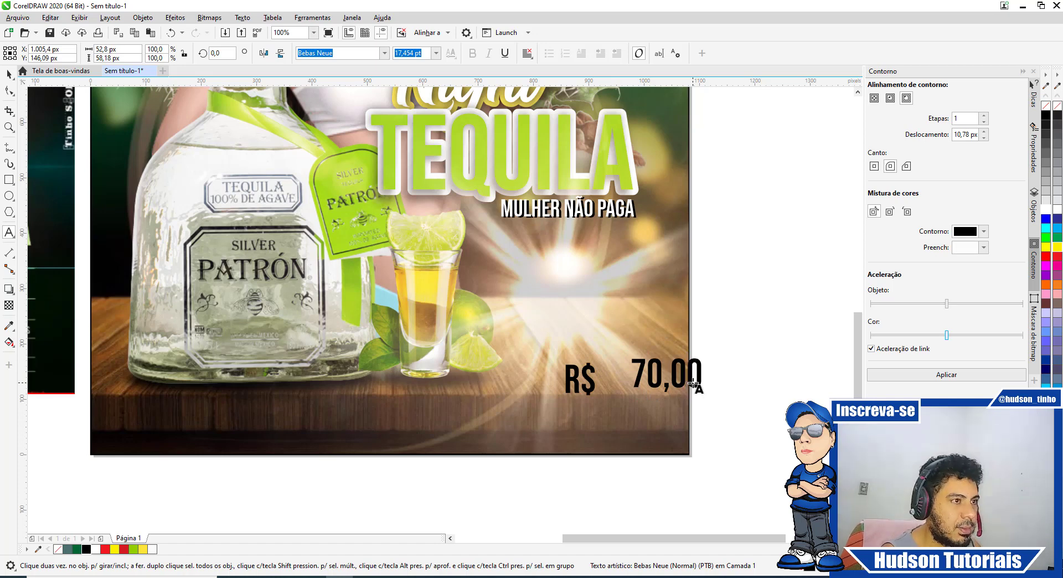
{"action": "key", "text": "Escape"}
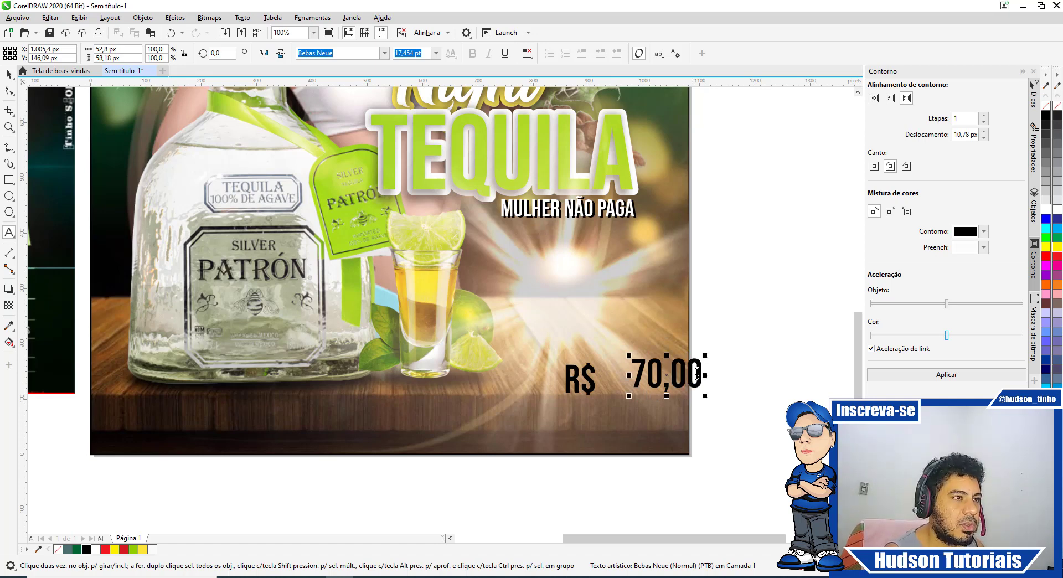
Step: Set the two digits after the comma in "70,00" to 12 pt
{"action": "left_click_drag", "start_coordinate": [698, 374], "coordinate": [671, 376]}
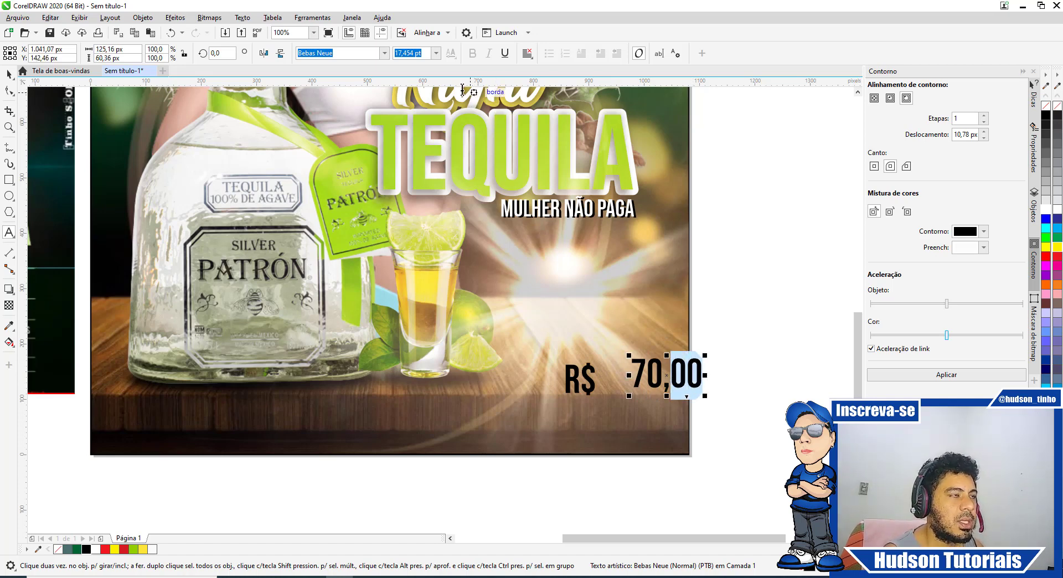
{"action": "left_click", "coordinate": [436, 52]}
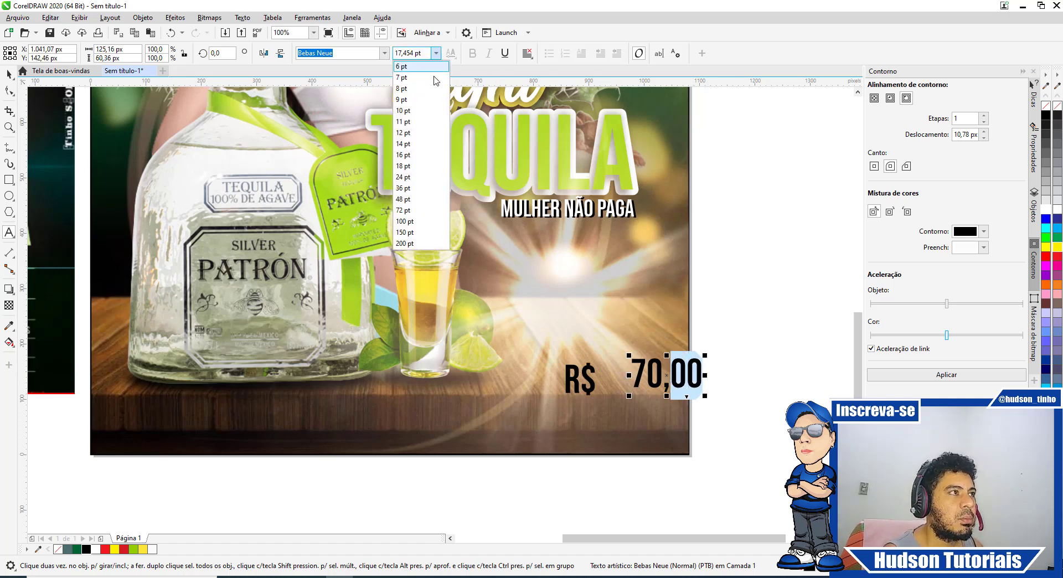
{"action": "left_click", "coordinate": [425, 133]}
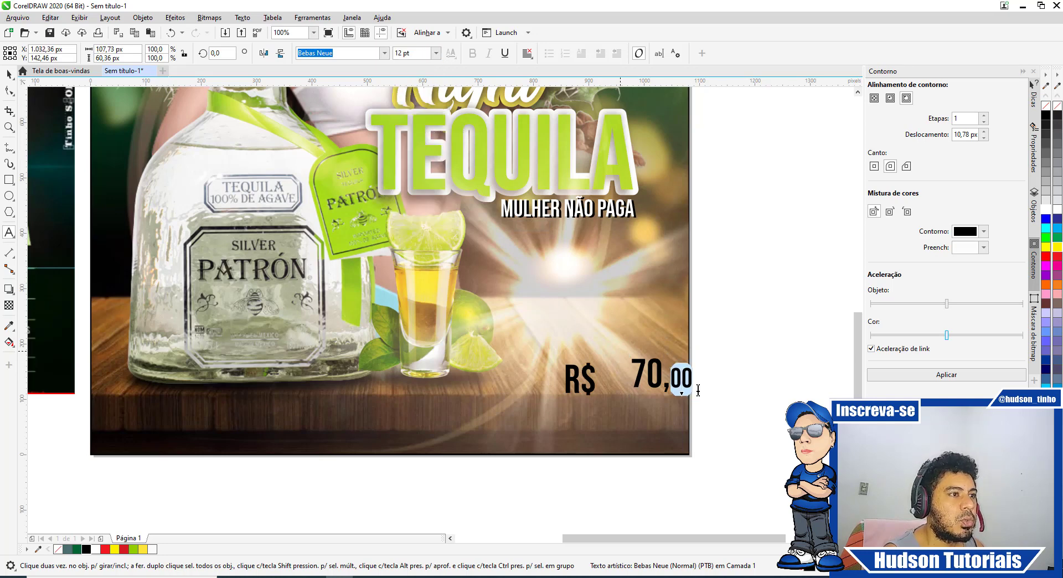
Step: Enlarge "70,00" to about 187% toward the upper left, and fit "R$" at about 13.9 pt to its left
{"action": "left_click", "coordinate": [9, 75]}
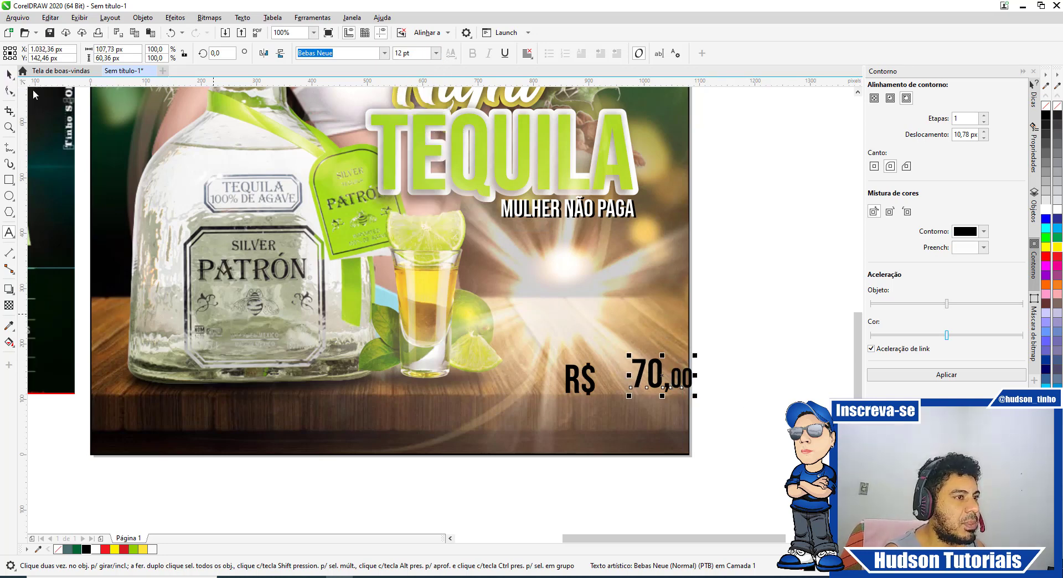
{"action": "left_click_drag", "start_coordinate": [627, 356], "coordinate": [570, 326]}
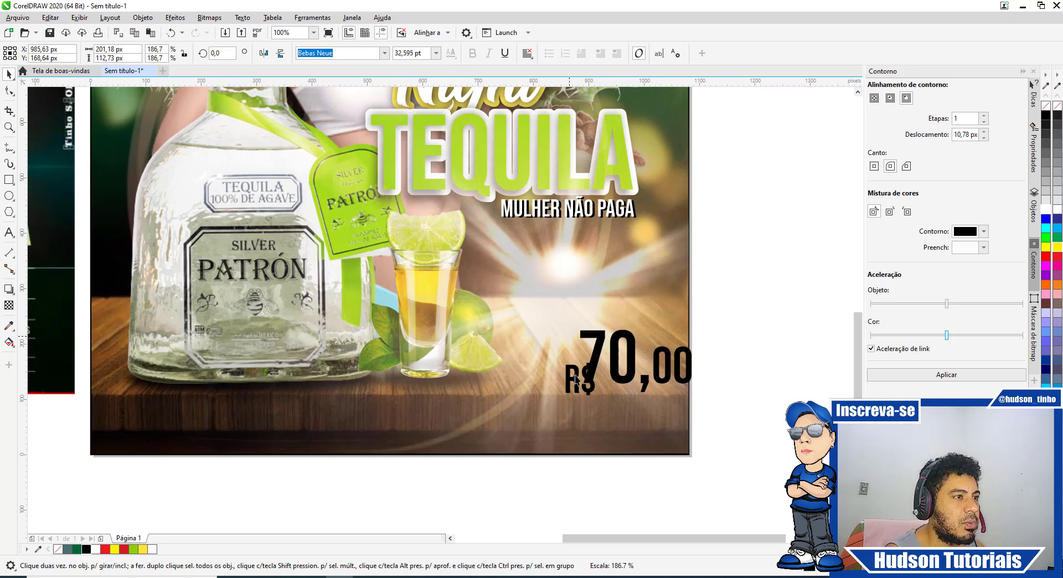
{"action": "left_click", "coordinate": [571, 377]}
{"action": "mouse_move", "coordinate": [570, 377]}
{"action": "left_mouse_down"}
{"action": "mouse_move", "coordinate": [555, 356]}
{"action": "mouse_move", "coordinate": [578, 377]}
{"action": "left_mouse_up"}
Step: Scale "R$" and "70,00" together to about 344 px wide, move them in from the page edge, and group them
{"action": "left_click_drag", "start_coordinate": [469, 290], "coordinate": [470, 290]}
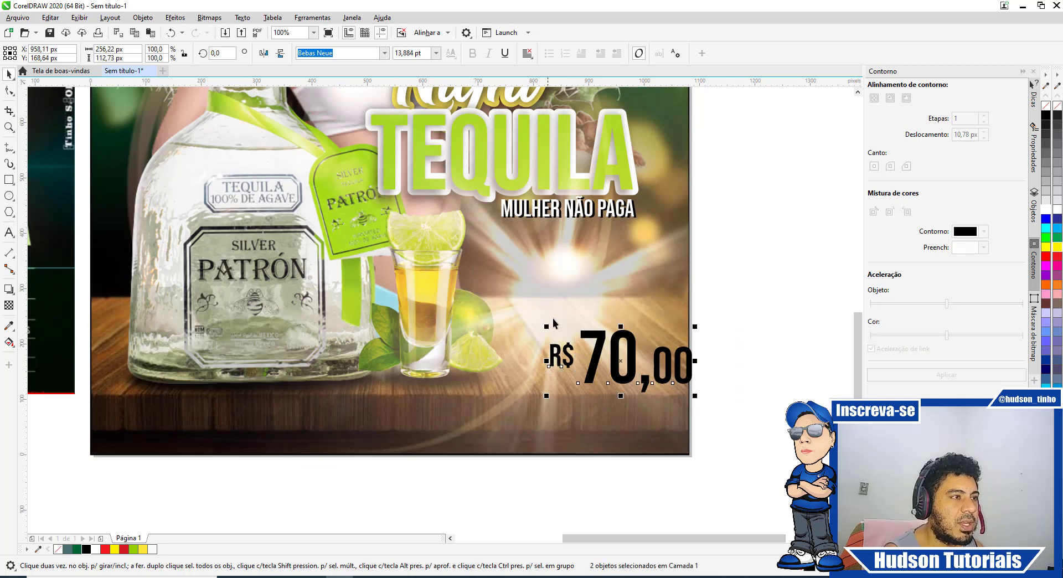
{"action": "left_click_drag", "start_coordinate": [545, 324], "coordinate": [494, 306]}
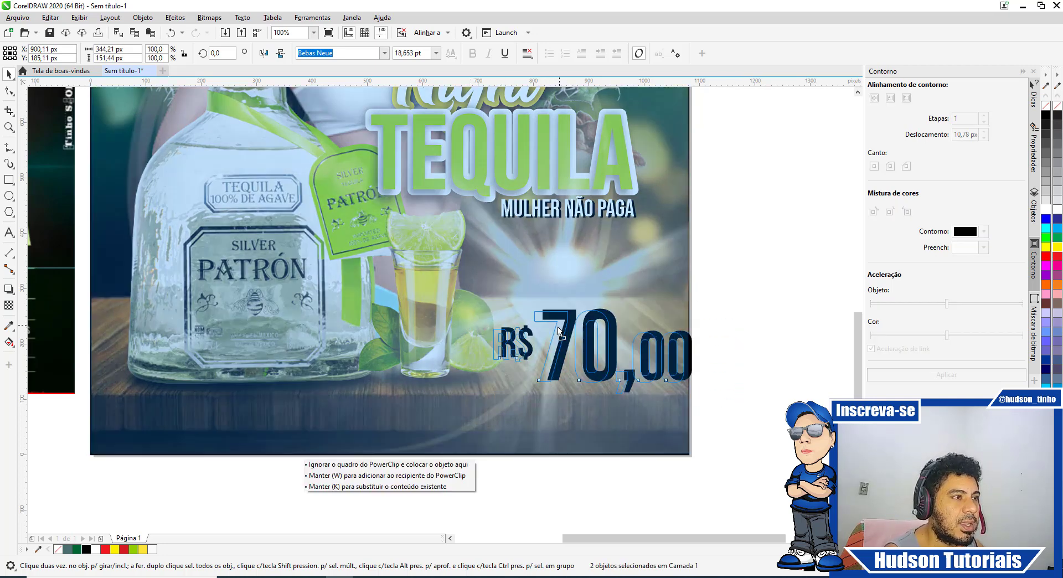
{"action": "left_click_drag", "start_coordinate": [568, 332], "coordinate": [557, 333]}
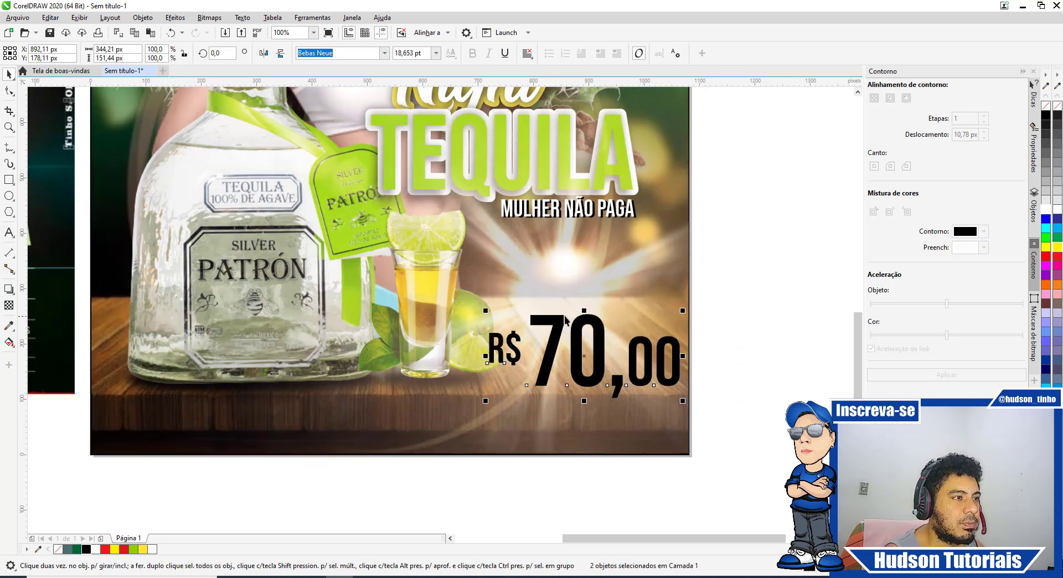
{"action": "right_click", "coordinate": [594, 317]}
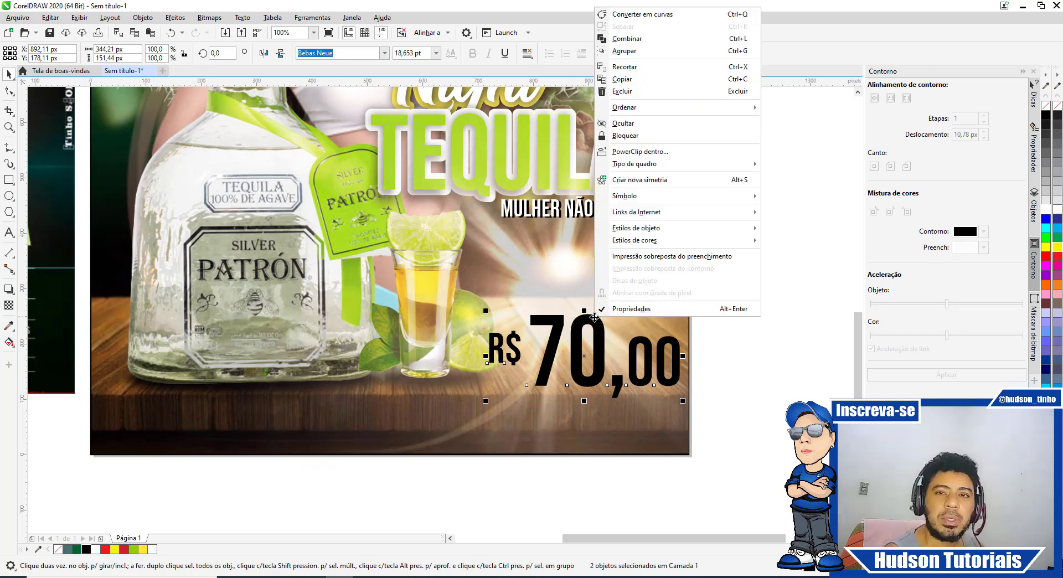
{"action": "left_click", "coordinate": [636, 51]}
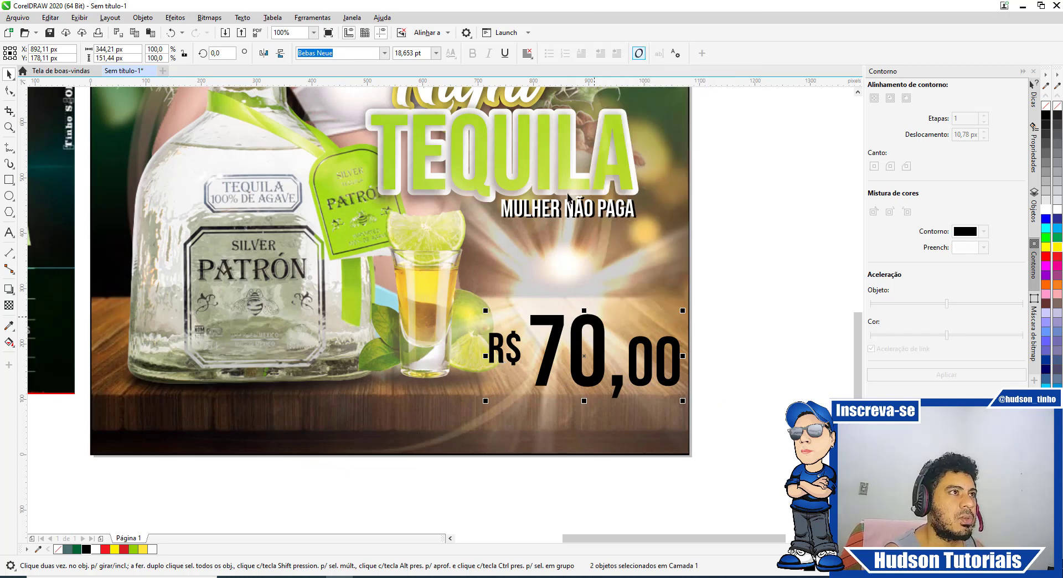
{"action": "left_click", "coordinate": [736, 334]}
Step: Draw a rectangle about 388 × 120 px around the price and convert it to curves
{"action": "left_click", "coordinate": [19, 181]}
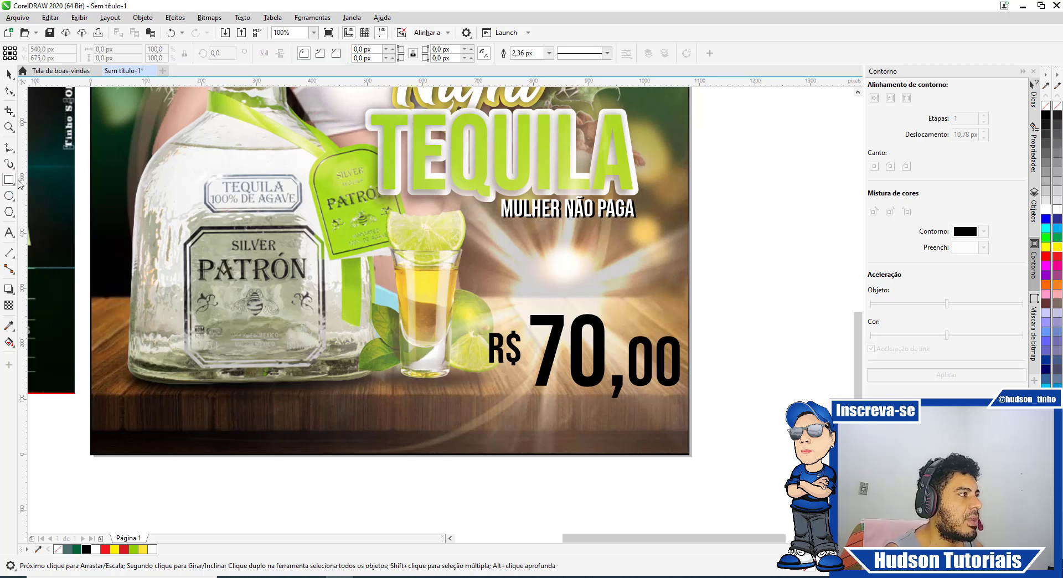
{"action": "left_click_drag", "start_coordinate": [470, 320], "coordinate": [687, 388]}
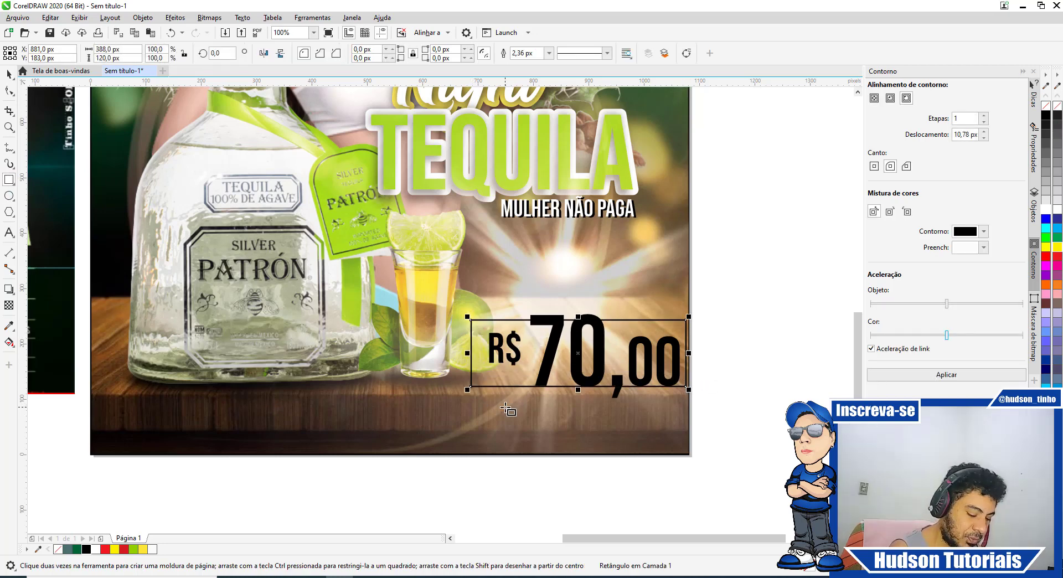
{"action": "key", "text": "ctrl+q"}
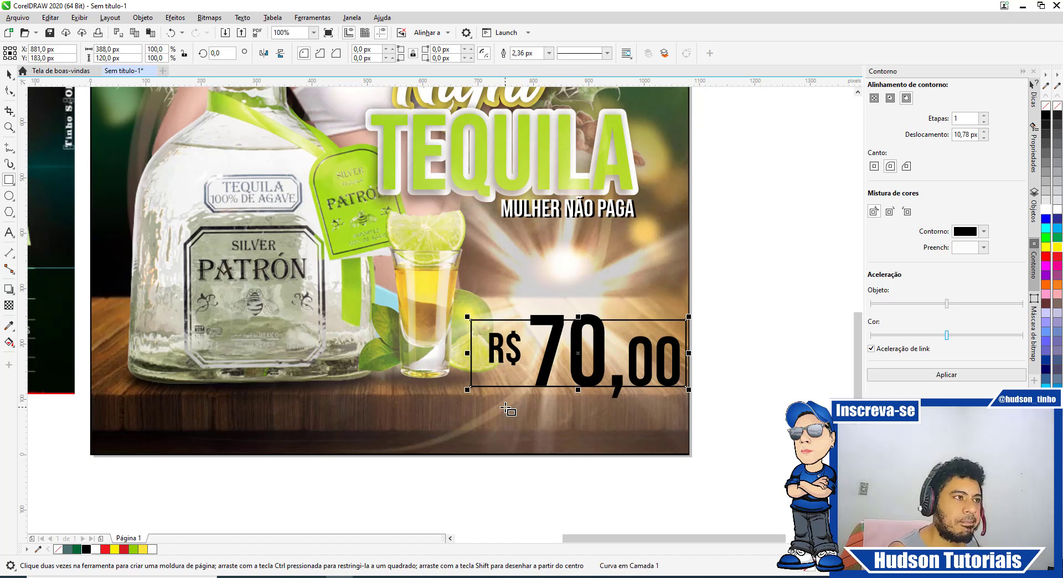
Step: Reshape the rectangle around the price into a tapered quadrilateral about 387 × 146 px, with its right corners on the page edge
{"action": "left_click", "coordinate": [10, 91]}
{"action": "left_click_drag", "start_coordinate": [473, 321], "coordinate": [474, 306]}
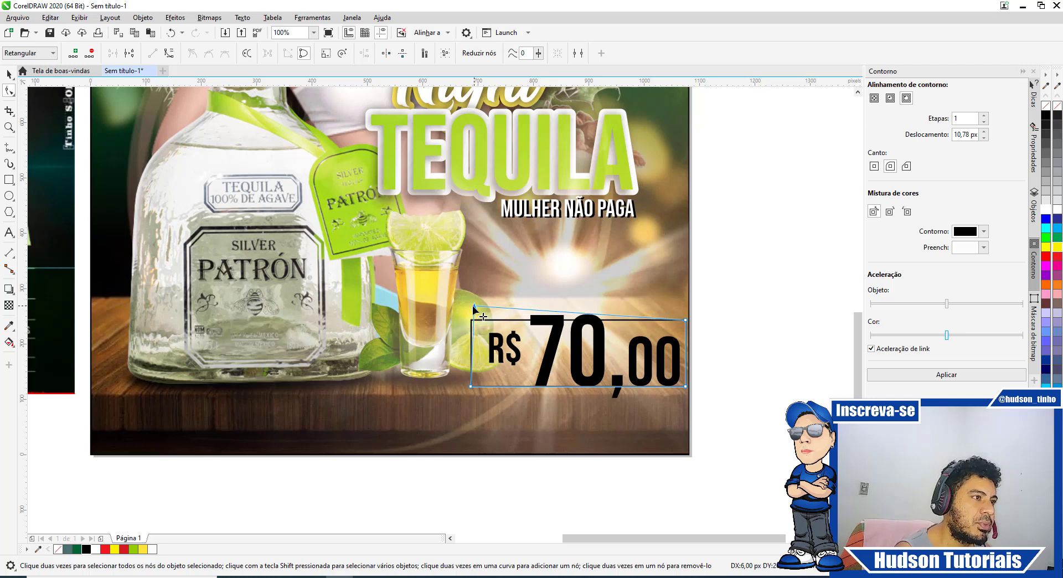
{"action": "mouse_move", "coordinate": [470, 387]}
{"action": "left_mouse_down"}
{"action": "mouse_move", "coordinate": [480, 407]}
{"action": "mouse_move", "coordinate": [503, 384]}
{"action": "mouse_move", "coordinate": [487, 386]}
{"action": "left_mouse_up"}
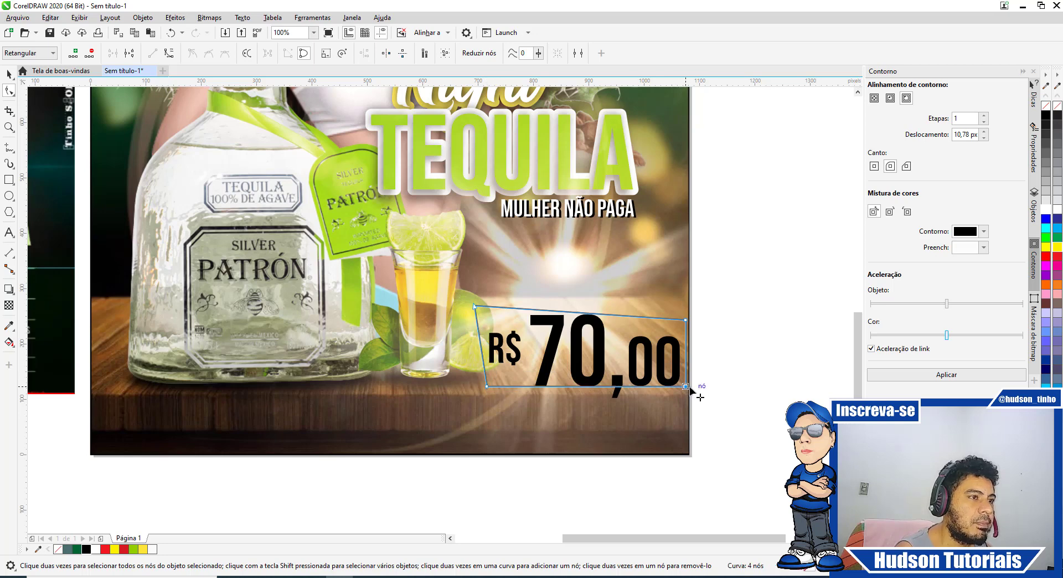
{"action": "left_click_drag", "start_coordinate": [689, 387], "coordinate": [691, 387]}
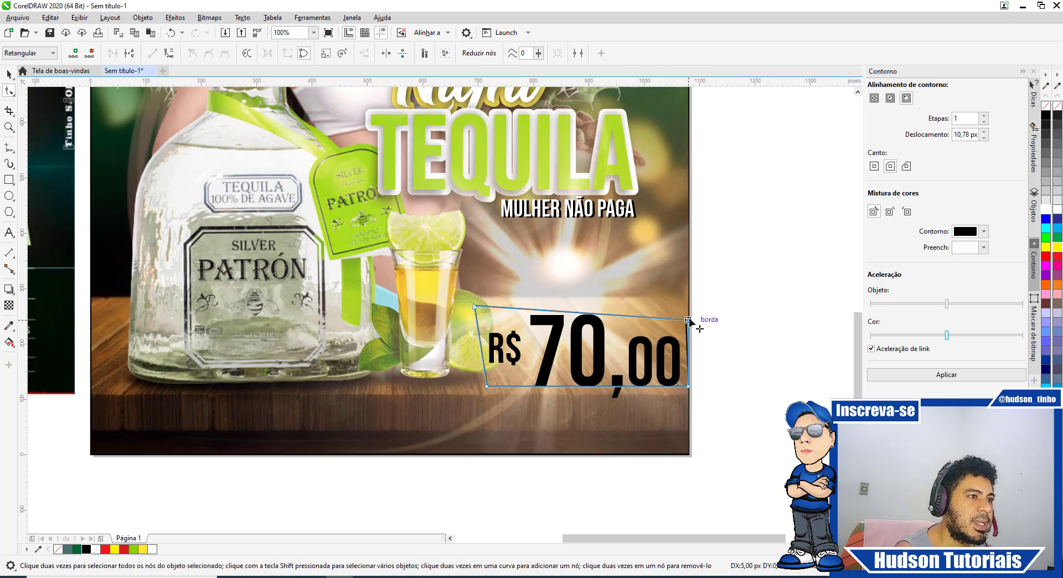
{"action": "scroll", "coordinate": [697, 322], "scroll_direction": "up", "scroll_amount": 1}
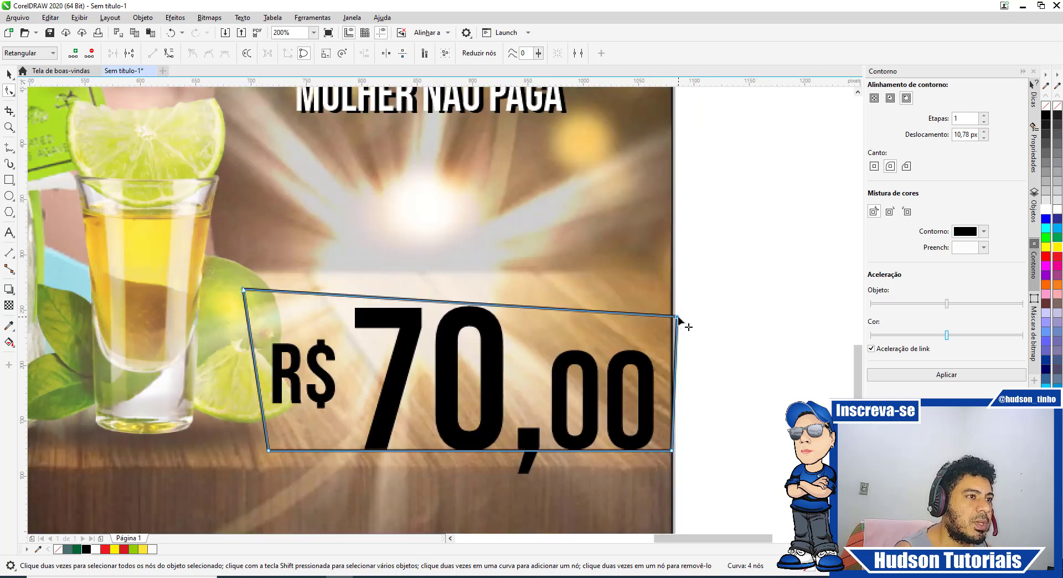
{"action": "left_click_drag", "start_coordinate": [679, 320], "coordinate": [673, 320]}
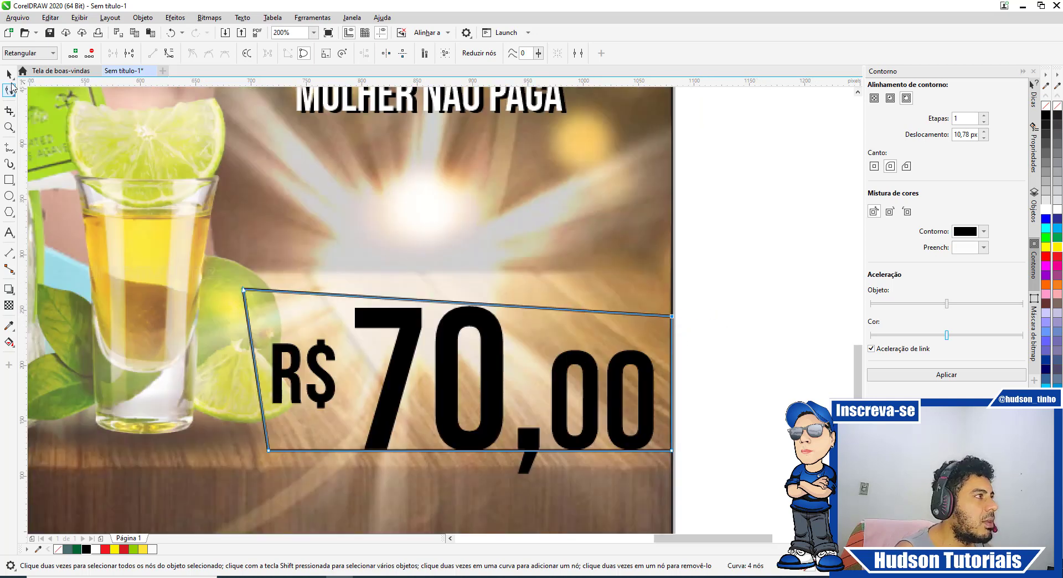
Step: Fill the tapered shape white, remove its outline, and order it directly behind the "R$ 70,00" text
{"action": "left_click", "coordinate": [9, 73]}
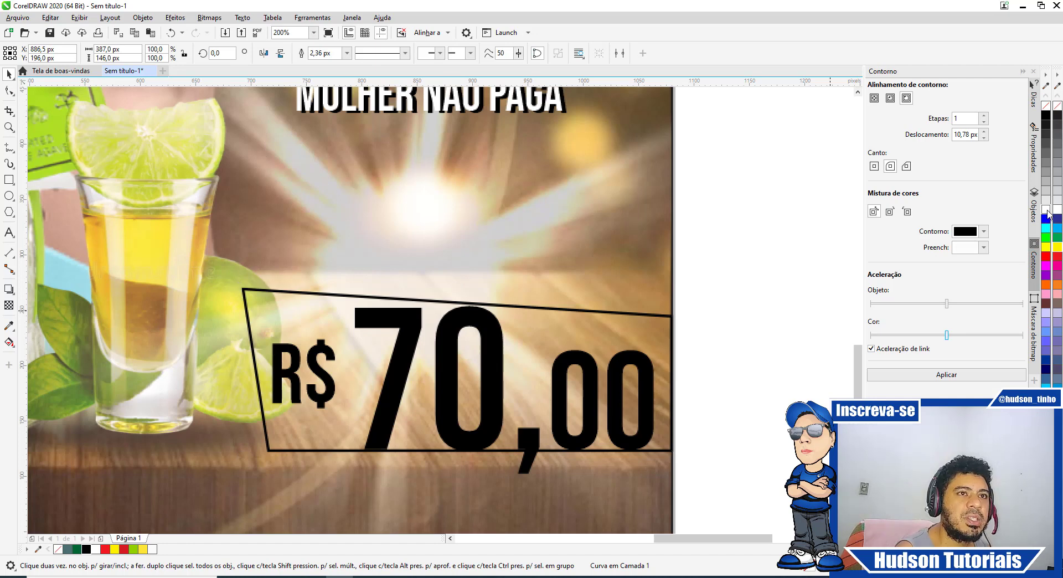
{"action": "left_click", "coordinate": [1047, 210]}
{"action": "right_click", "coordinate": [1046, 106]}
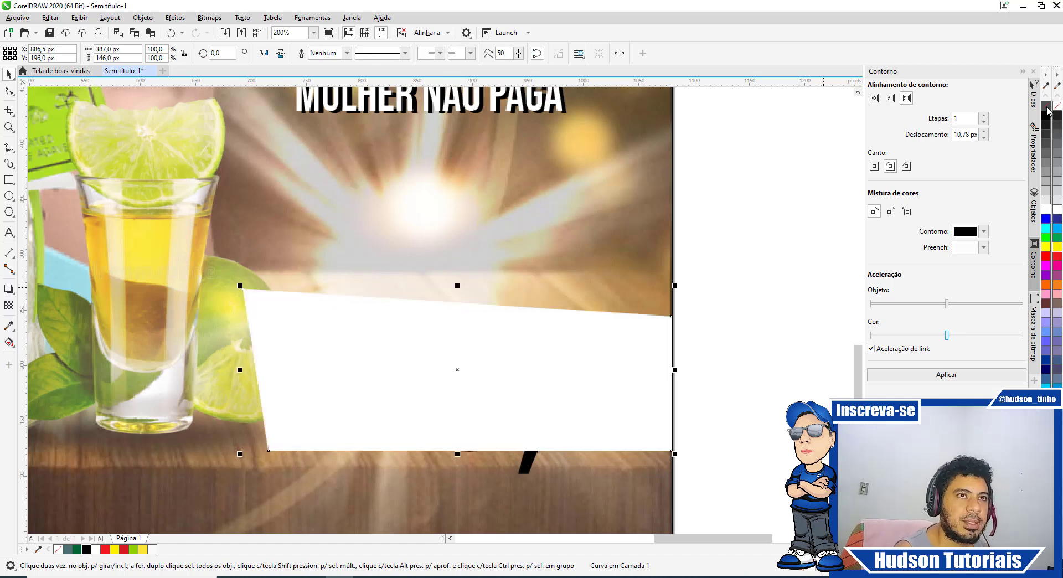
{"action": "right_click", "coordinate": [547, 364]}
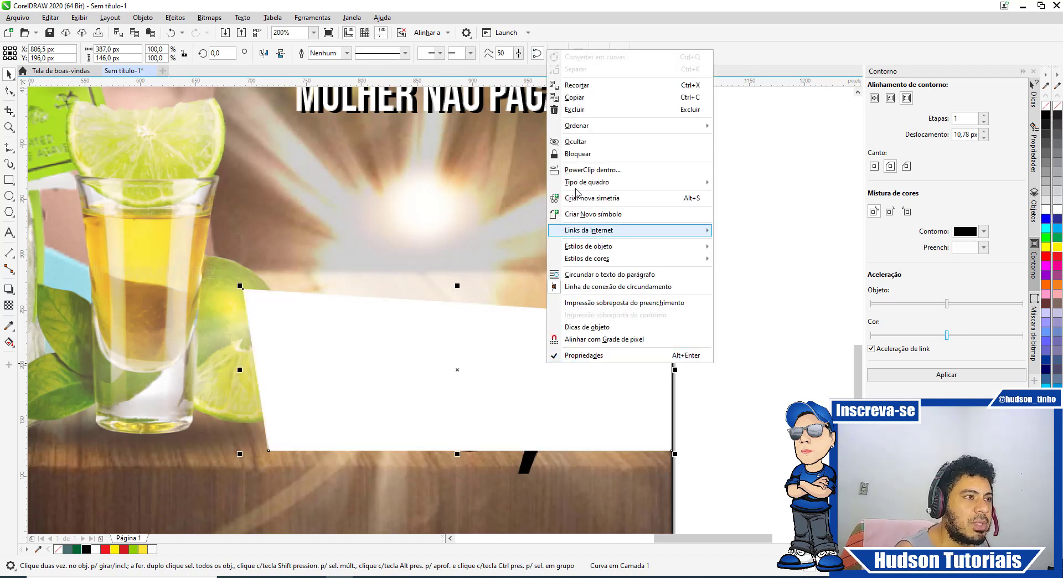
{"action": "mouse_move", "coordinate": [580, 131]}
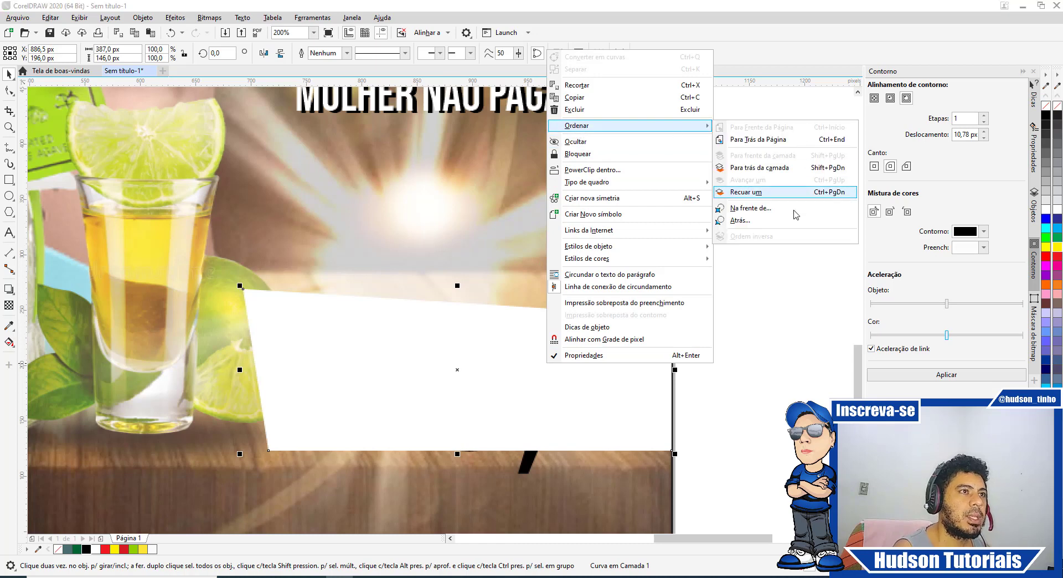
{"action": "left_click", "coordinate": [728, 207]}
{"action": "left_click", "coordinate": [465, 319]}
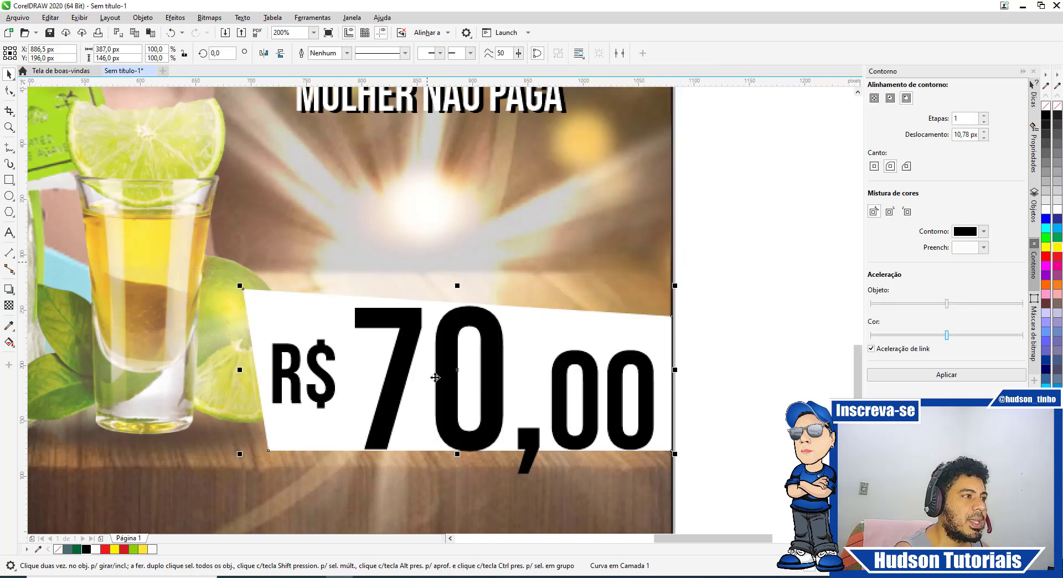
{"action": "key", "text": "Escape"}
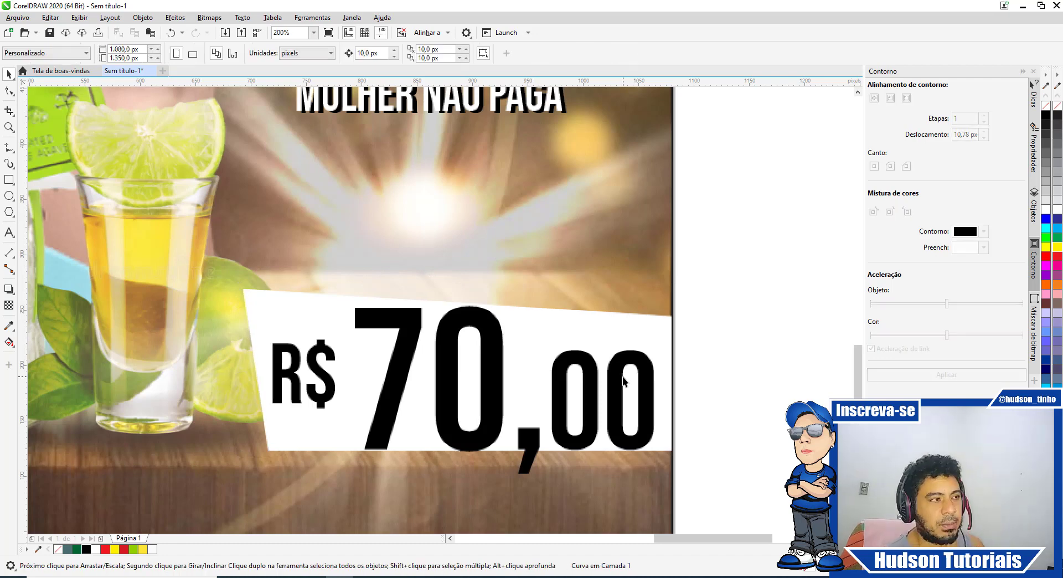
Step: Make a vertically skewed copy of the white shape, lowering its left side, and fill the copy green
{"action": "left_click", "coordinate": [284, 302]}
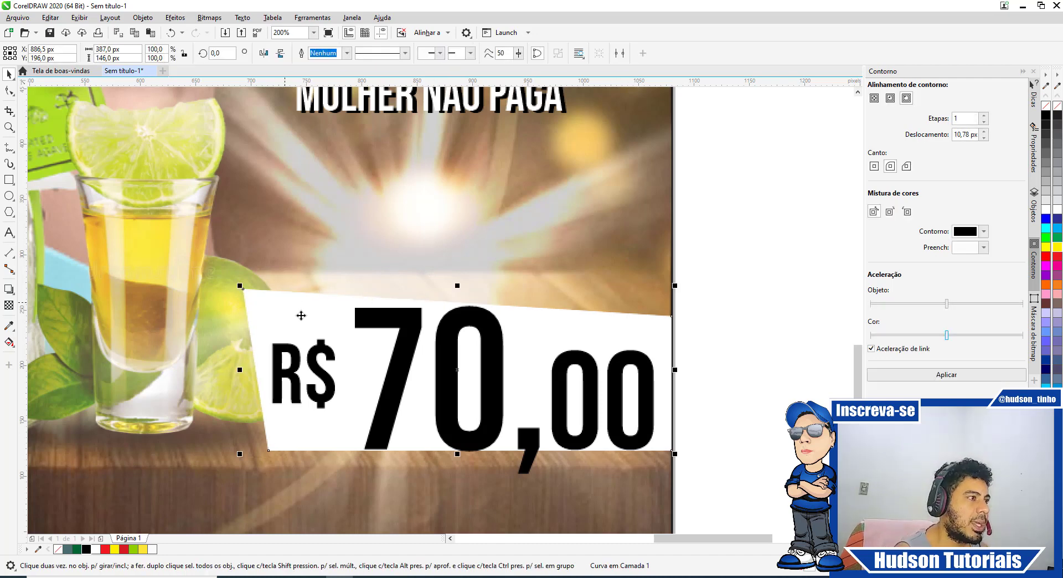
{"action": "left_click", "coordinate": [460, 369]}
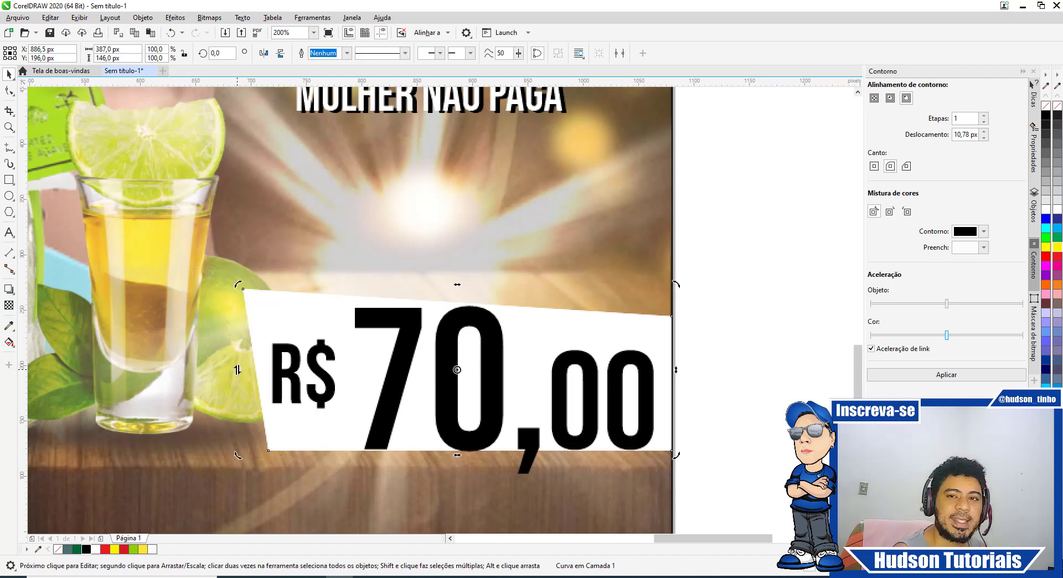
{"action": "left_click_drag", "start_coordinate": [237, 368], "coordinate": [241, 400]}
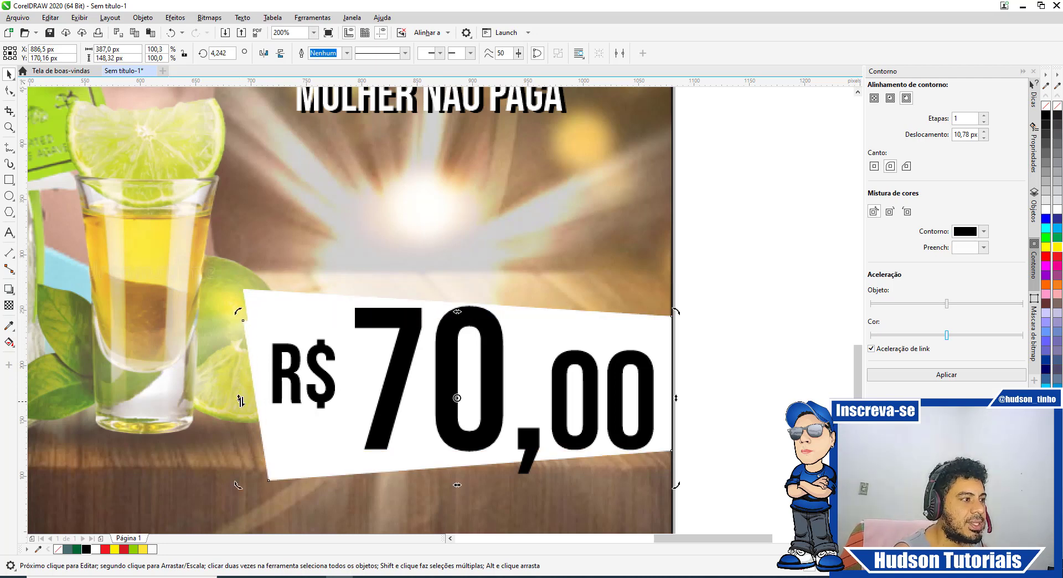
{"action": "left_click", "coordinate": [135, 549]}
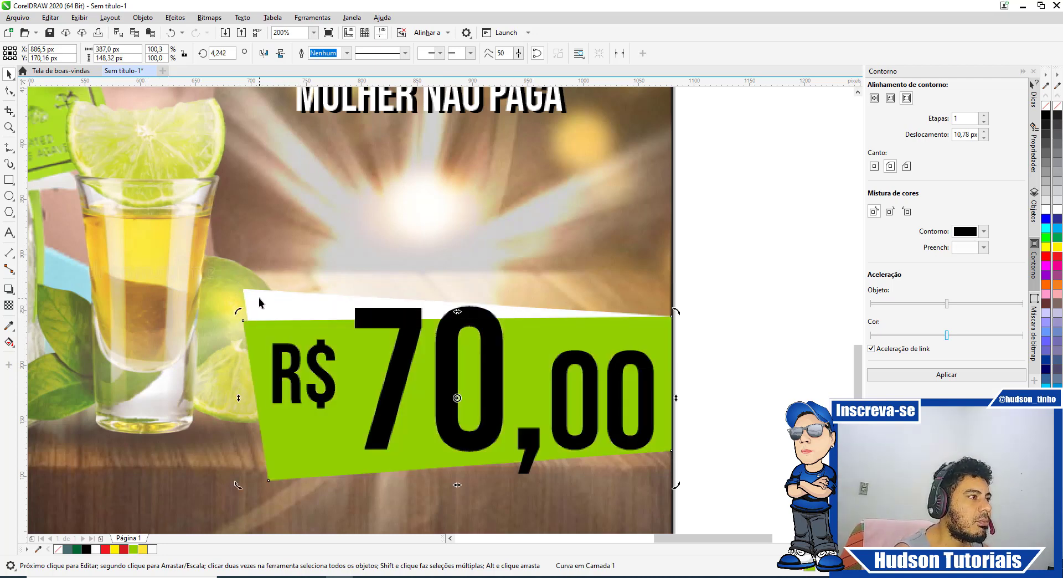
{"action": "left_click", "coordinate": [764, 341]}
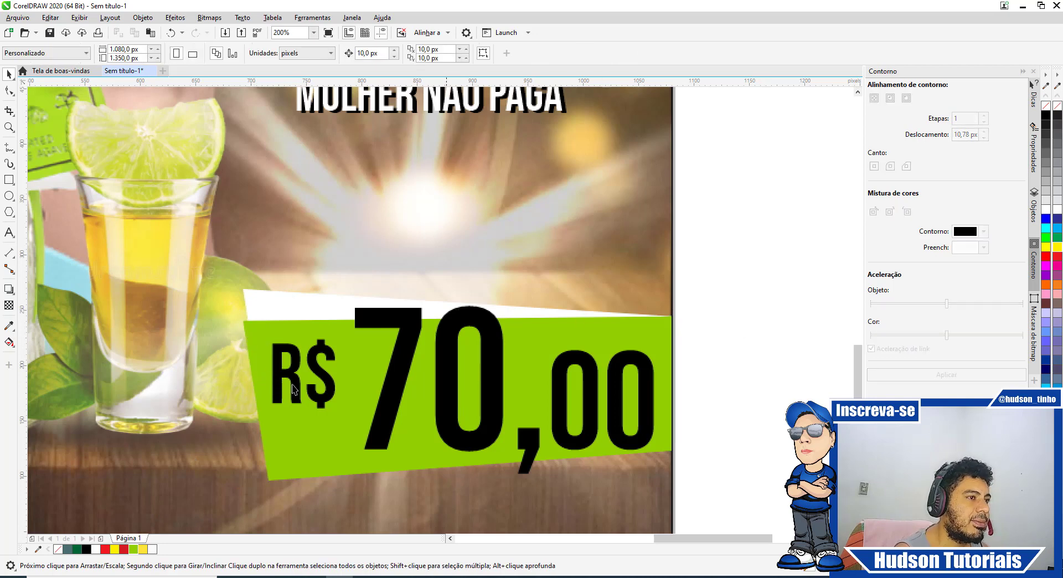
Step: Stretch the green price shape to about 405 px wide, extending it toward the shot glass
{"action": "left_click", "coordinate": [254, 342]}
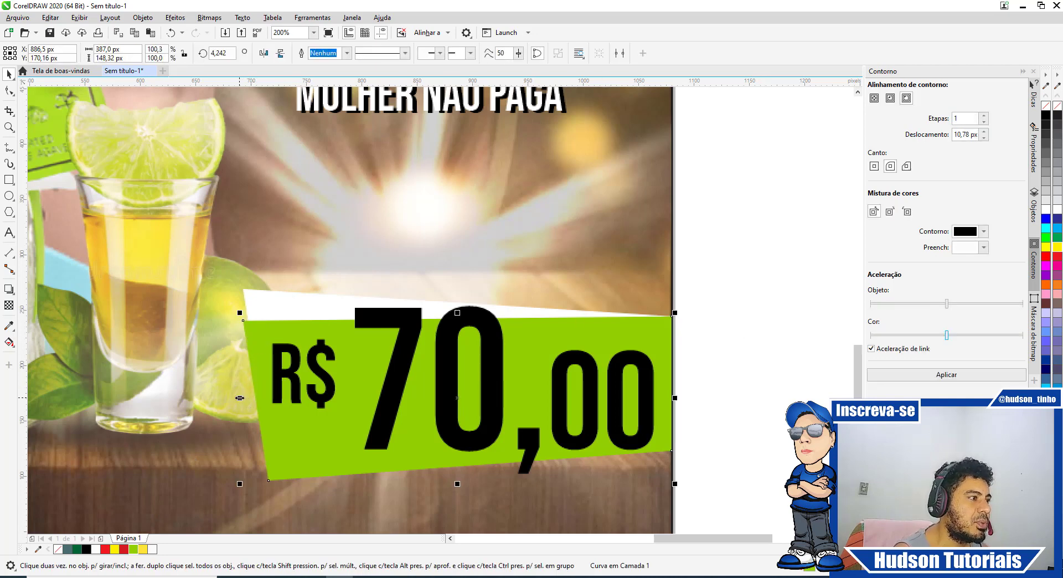
{"action": "left_click_drag", "start_coordinate": [240, 397], "coordinate": [220, 390]}
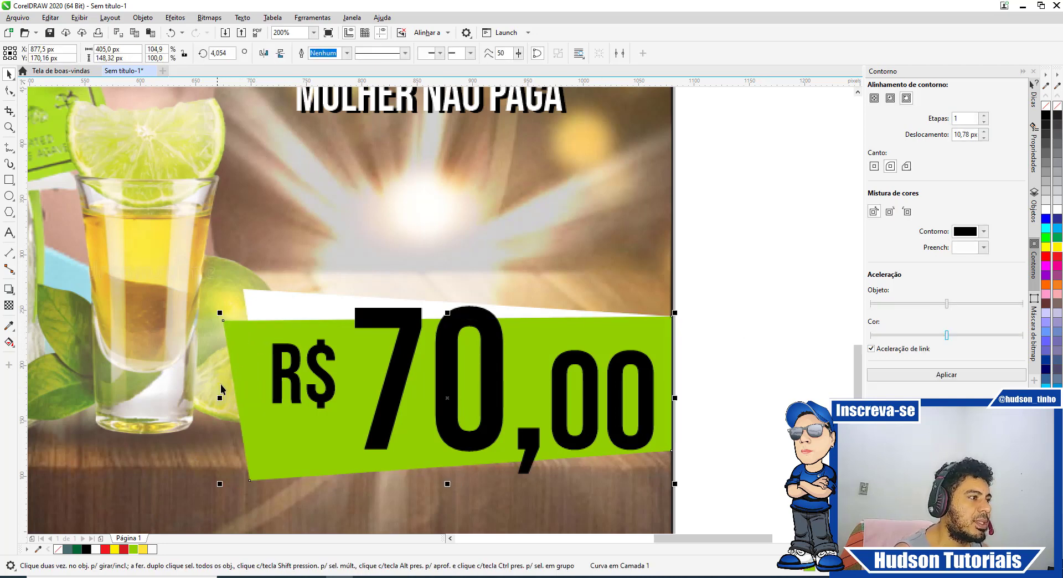
{"action": "left_click", "coordinate": [693, 231]}
Step: Scale the price group down to about 270 × 119 px and center it on the green shape
{"action": "scroll", "coordinate": [528, 307], "scroll_direction": "down", "scroll_amount": 4}
{"action": "scroll", "coordinate": [526, 310], "scroll_direction": "up", "scroll_amount": 3}
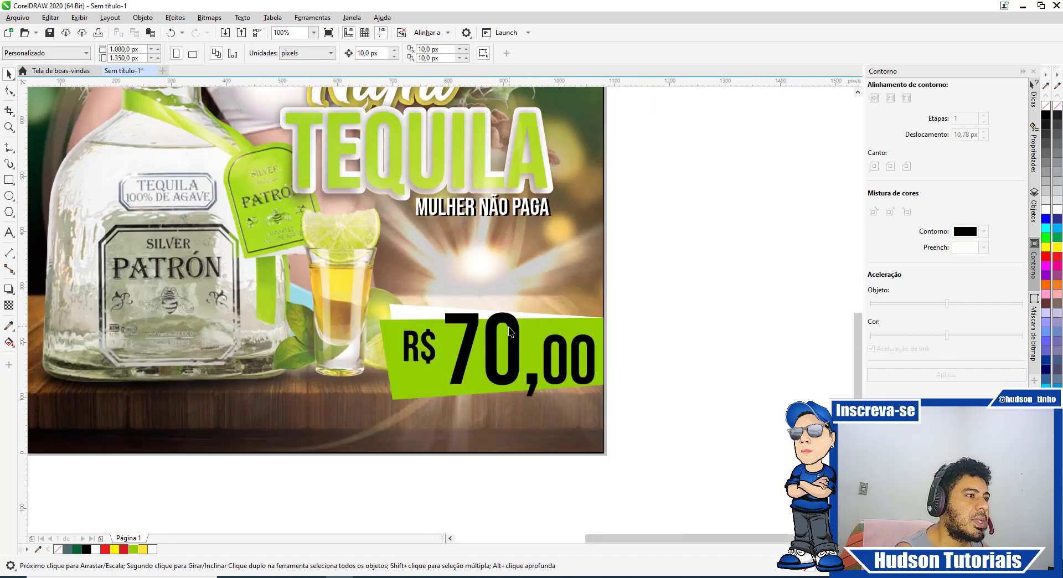
{"action": "left_click", "coordinate": [511, 332]}
{"action": "left_click_drag", "start_coordinate": [597, 400], "coordinate": [581, 392]}
{"action": "left_click_drag", "start_coordinate": [502, 347], "coordinate": [502, 348]}
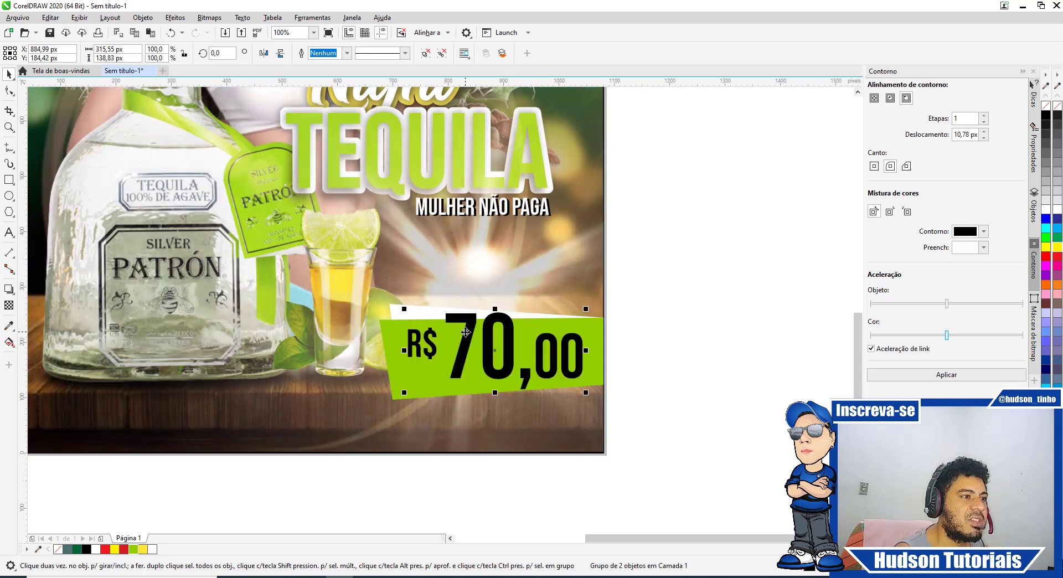
{"action": "left_click", "coordinate": [479, 333]}
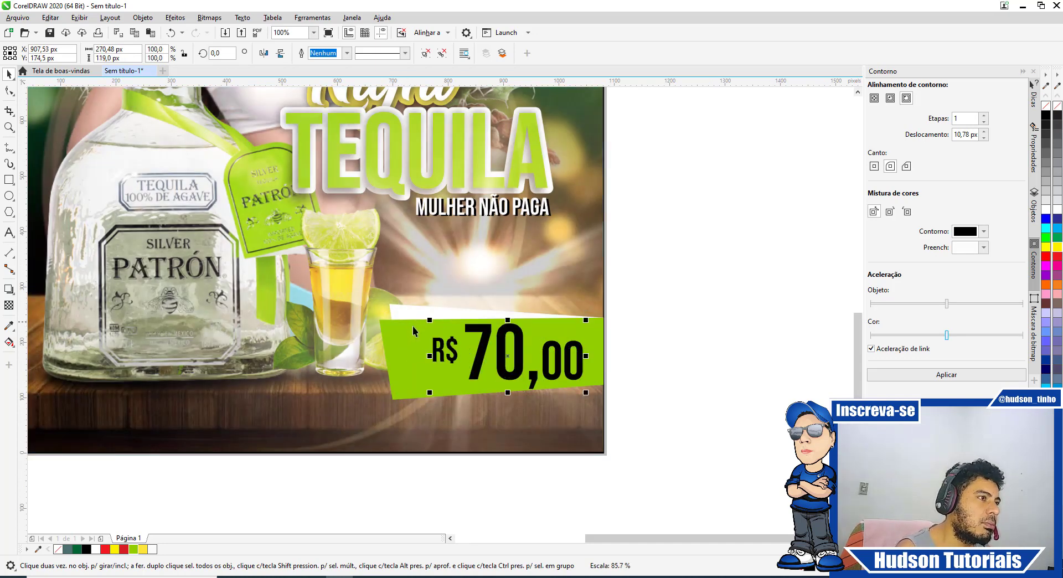
{"action": "left_click_drag", "start_coordinate": [480, 332], "coordinate": [475, 336]}
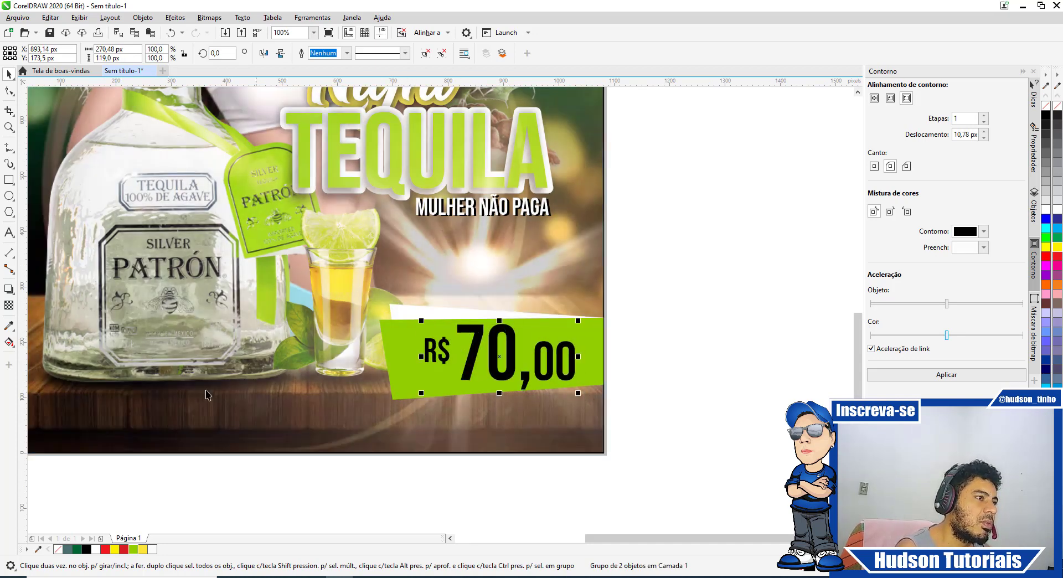
Step: Try yellow, red and black fills on the price text
{"action": "left_click", "coordinate": [143, 549]}
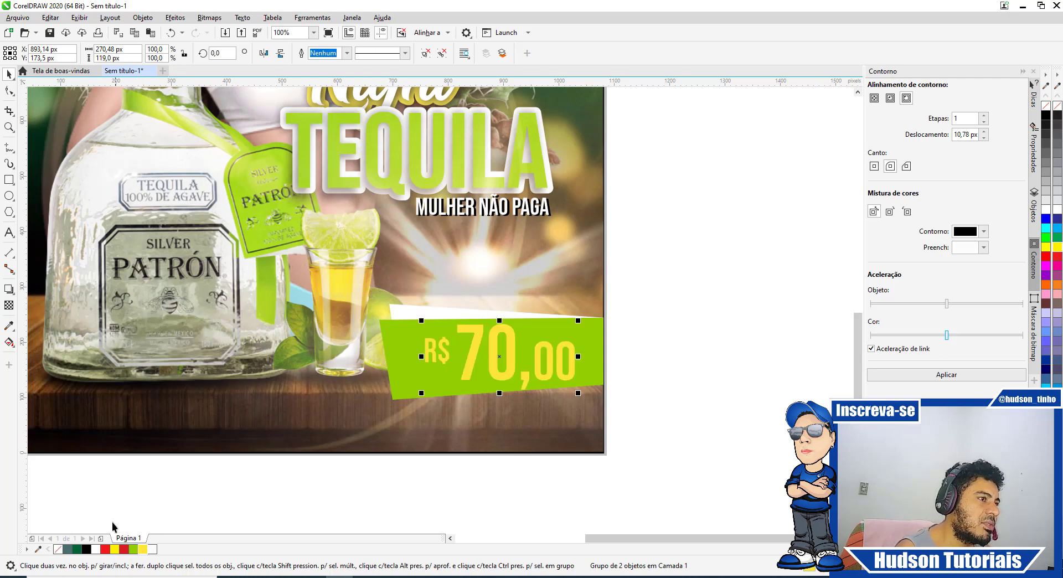
{"action": "left_click", "coordinate": [126, 549]}
{"action": "left_click", "coordinate": [686, 281]}
{"action": "scroll", "coordinate": [633, 304], "scroll_direction": "down", "scroll_amount": 2}
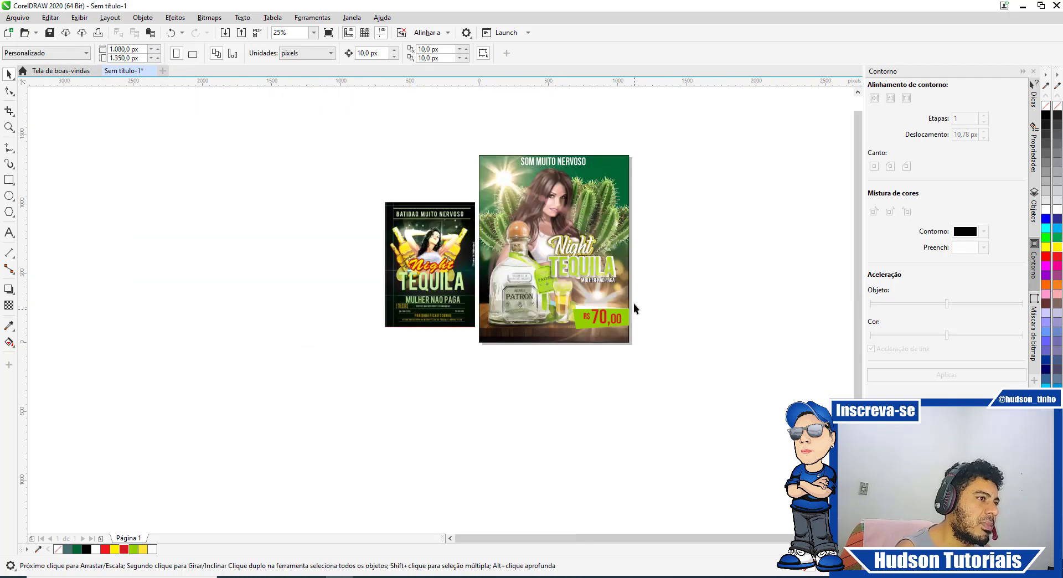
{"action": "scroll", "coordinate": [615, 332], "scroll_direction": "up", "scroll_amount": 1}
{"action": "left_click", "coordinate": [602, 378]}
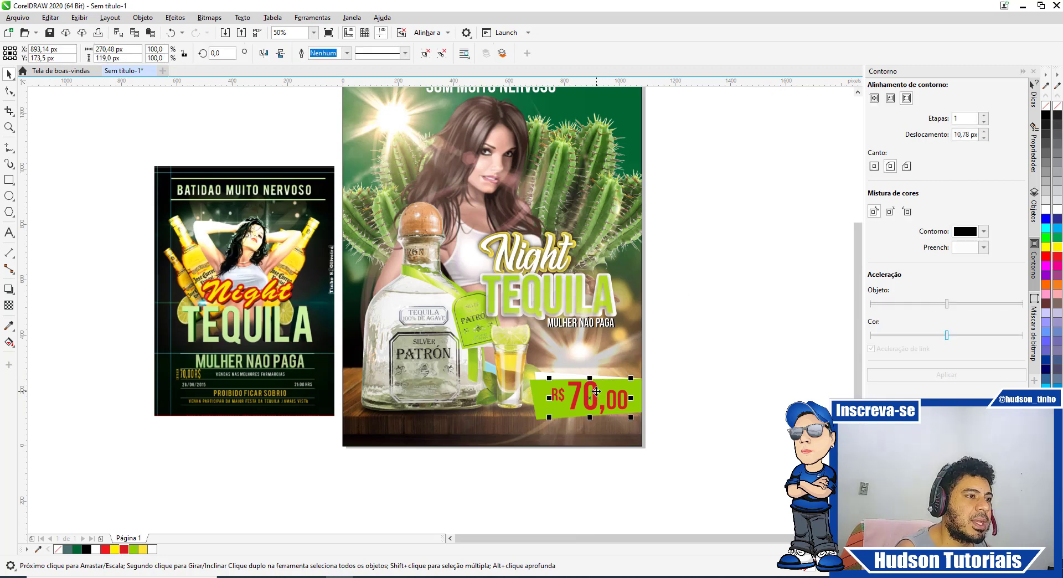
{"action": "left_click", "coordinate": [89, 548]}
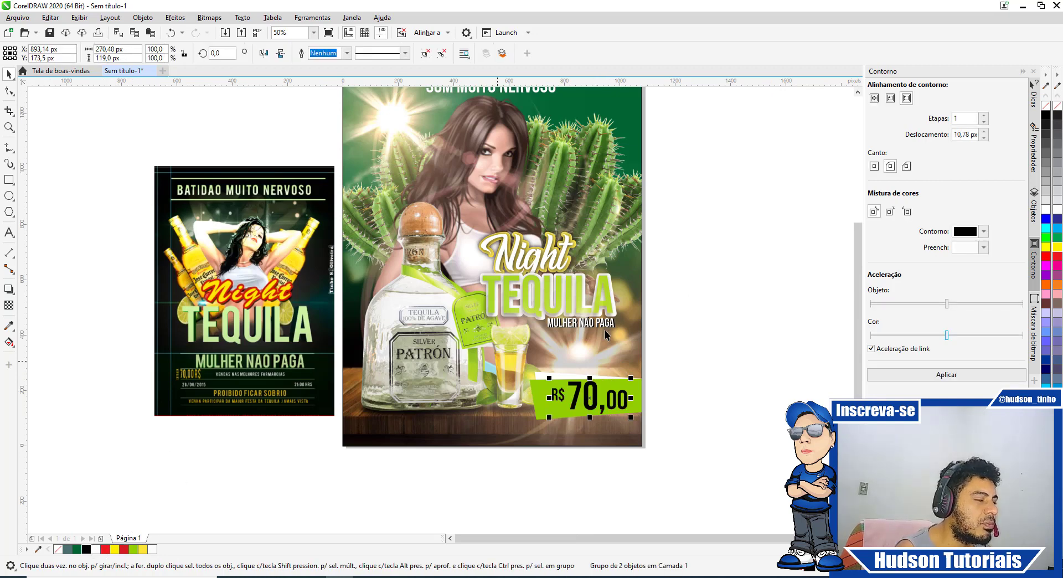
Step: Fill the "R$ 70,00" text white
{"action": "left_click", "coordinate": [96, 549]}
{"action": "left_click", "coordinate": [703, 299]}
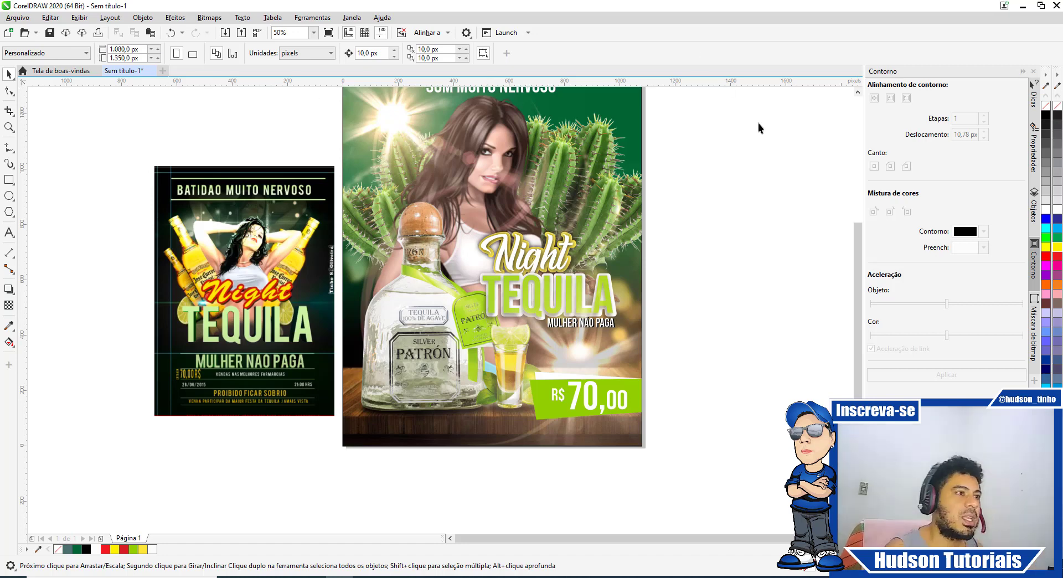
Step: Add the event date as 24 pt Arial text beginning "26/08/202" near the base of the Patrón bottle
{"action": "scroll", "coordinate": [859, 254], "scroll_direction": "up", "scroll_amount": 2}
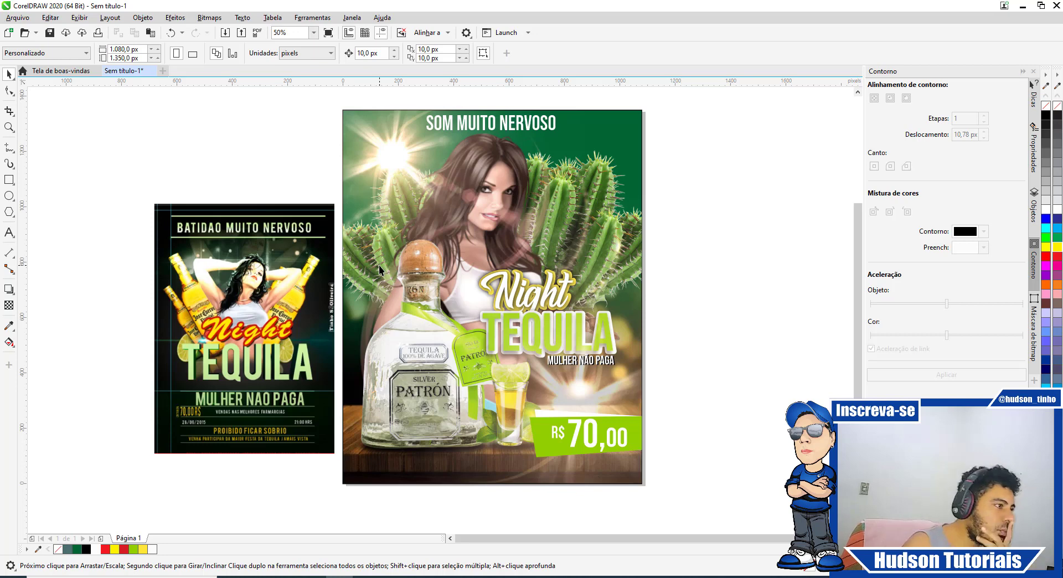
{"action": "scroll", "coordinate": [235, 410], "scroll_direction": "up", "scroll_amount": 2}
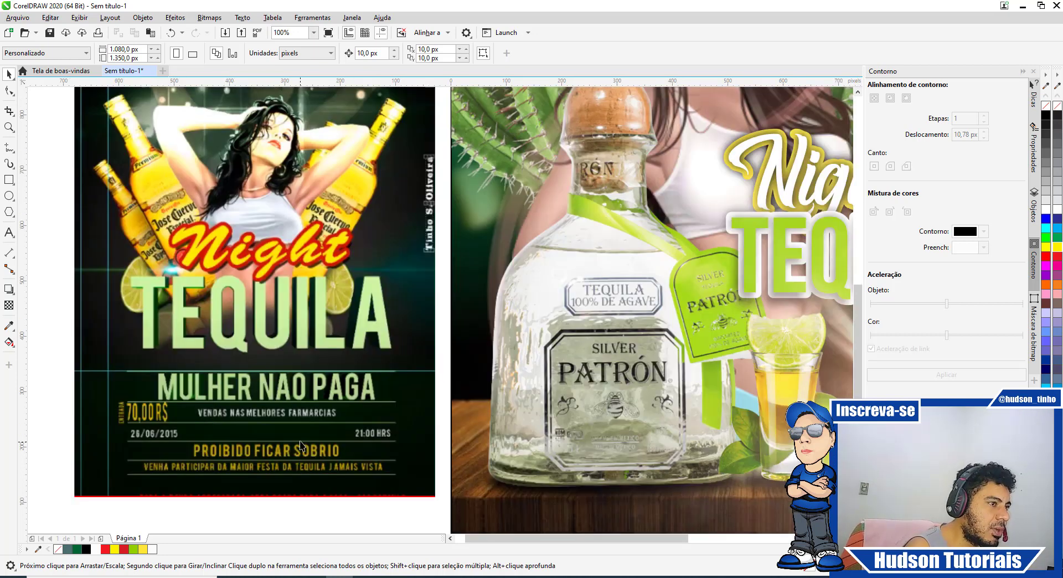
{"action": "left_click", "coordinate": [9, 232]}
{"action": "left_click", "coordinate": [555, 490]}
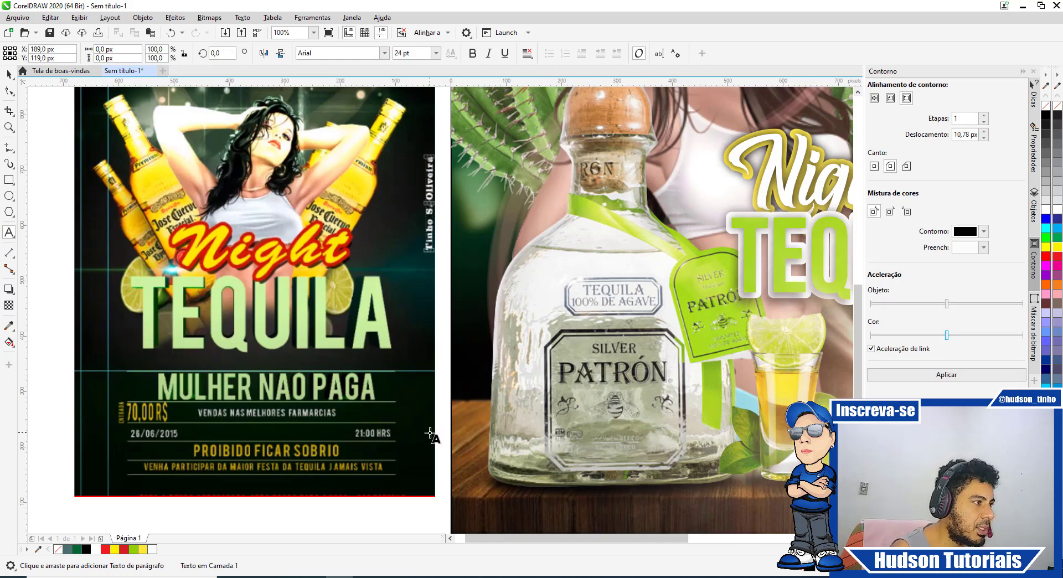
{"action": "type", "text": "26"}
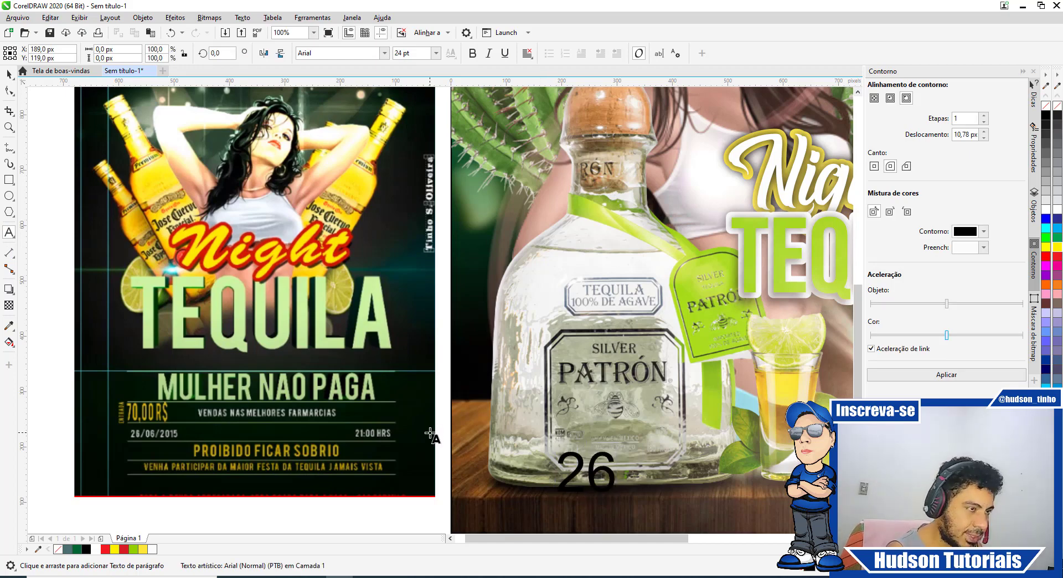
{"action": "type", "text": "/"}
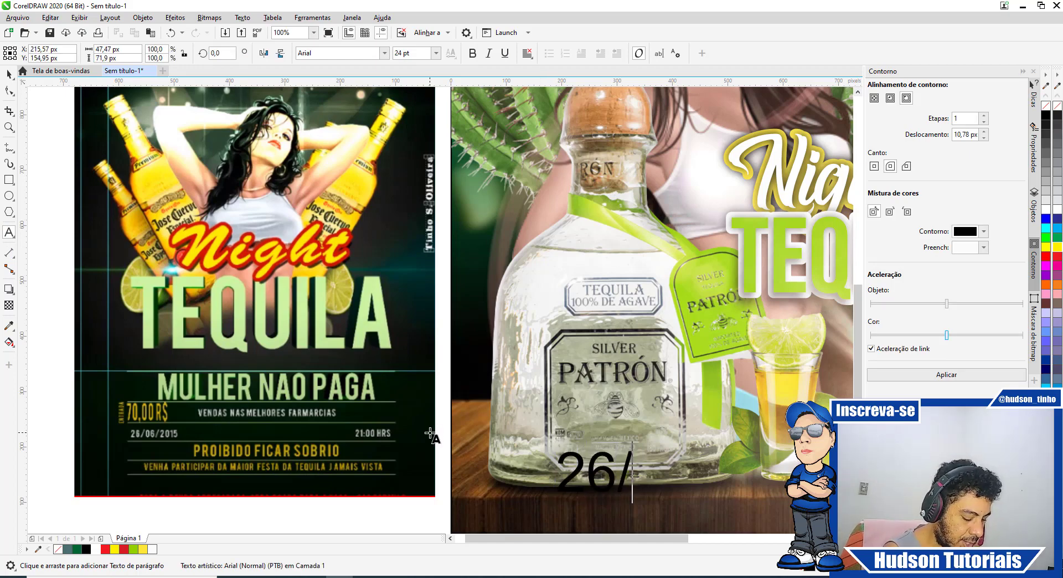
{"action": "type", "text": "08"}
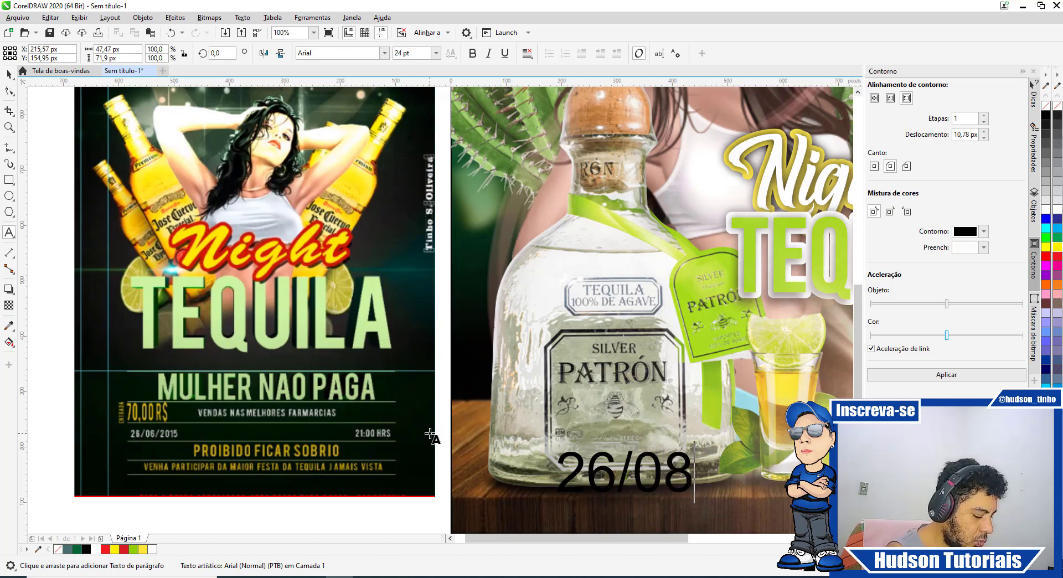
{"action": "type", "text": "/202"}
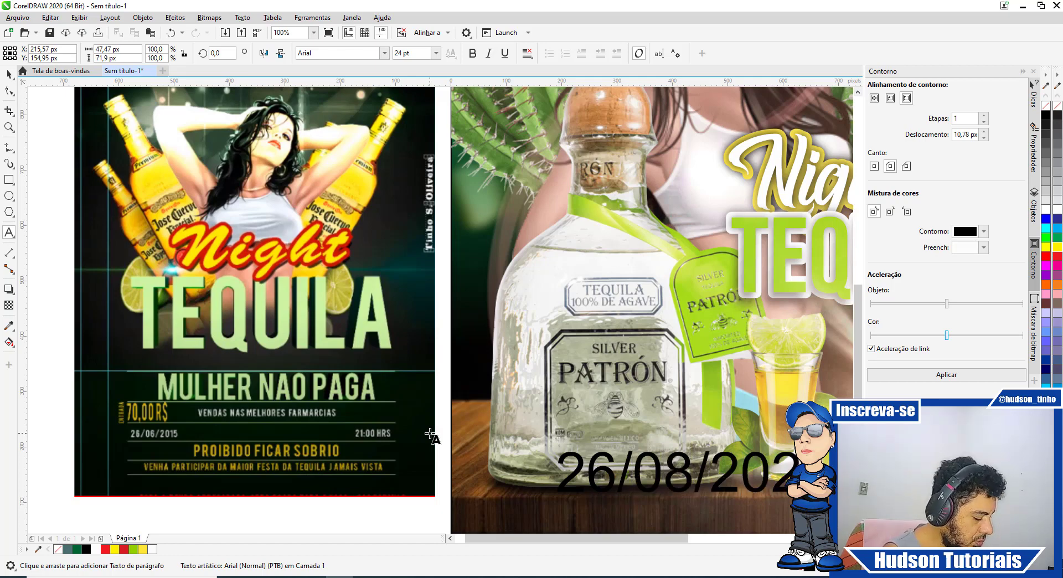
{"action": "key", "text": "Escape"}
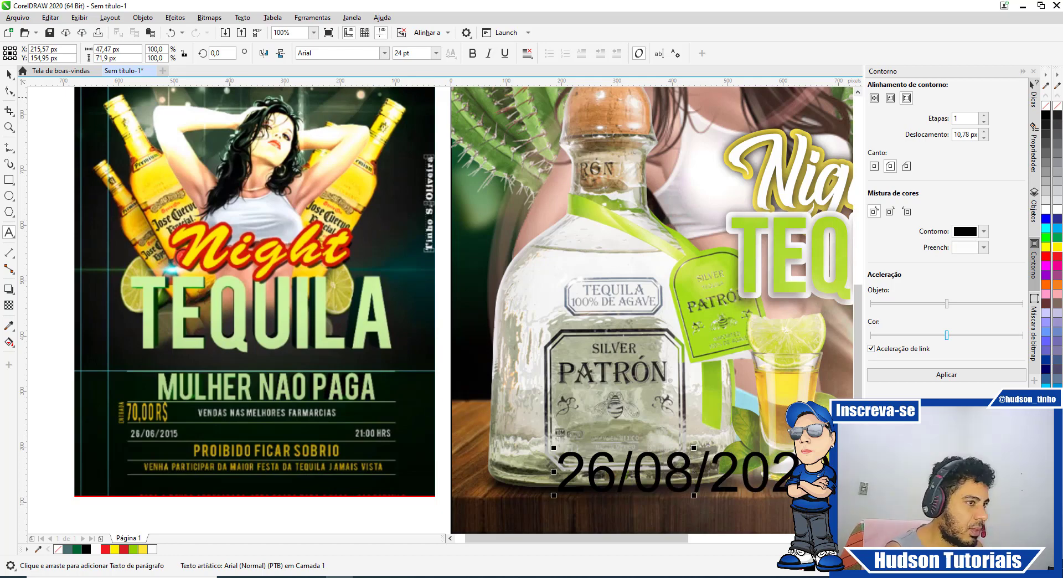
Step: Make the "26/08/2020" date bold, scale it to about 255 × 38 px in the flyer's lower-left corner and fill it white
{"action": "left_click", "coordinate": [9, 74]}
{"action": "scroll", "coordinate": [229, 207], "scroll_direction": "down", "scroll_amount": 1}
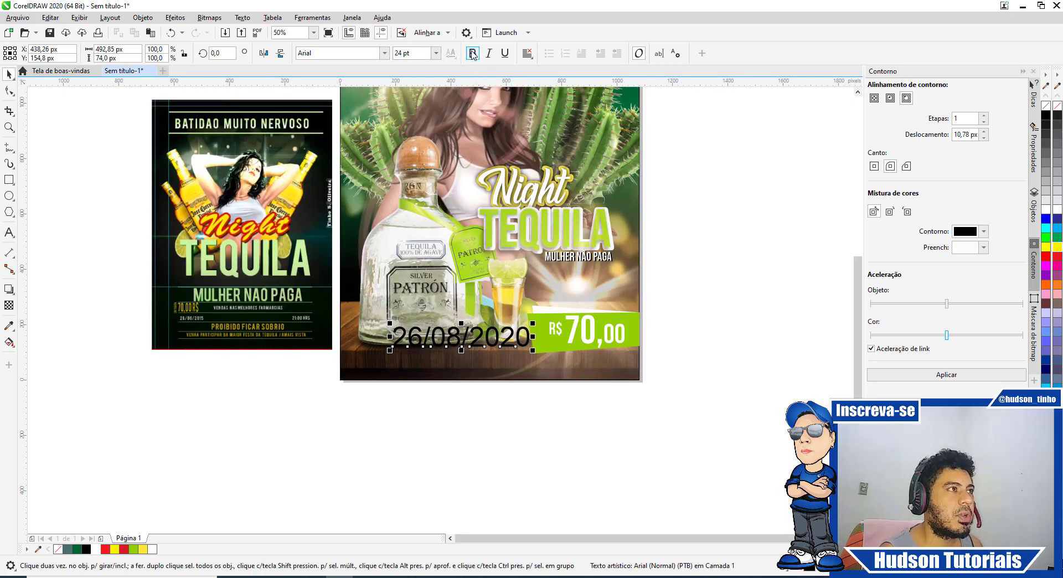
{"action": "left_click", "coordinate": [472, 53]}
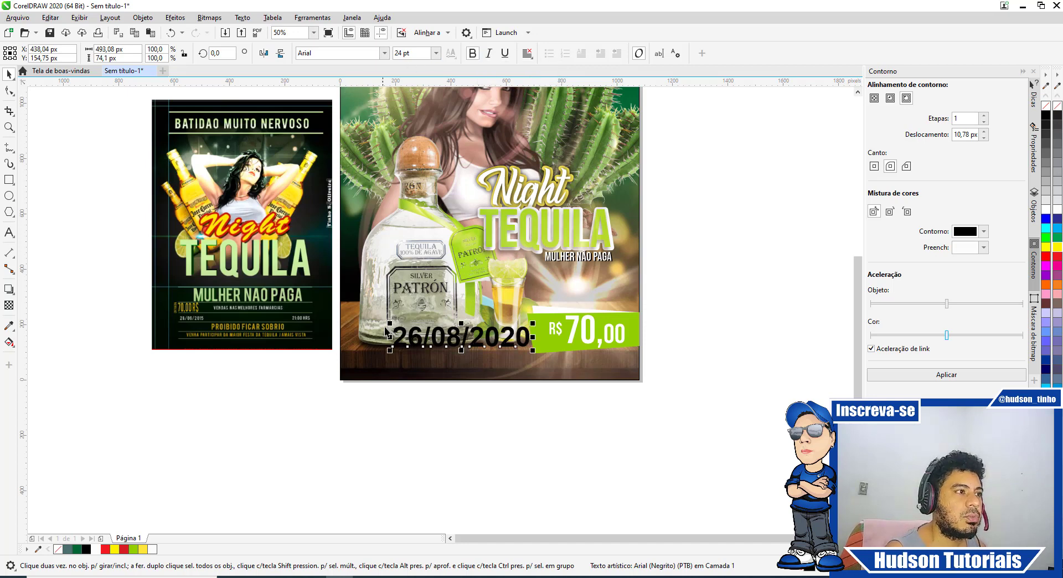
{"action": "left_click_drag", "start_coordinate": [389, 322], "coordinate": [389, 361]}
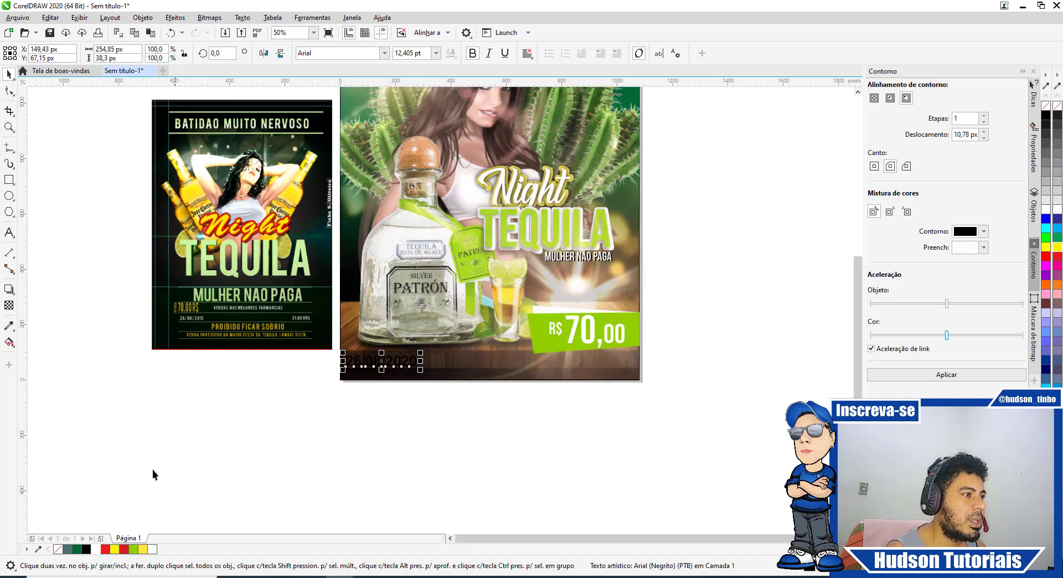
{"action": "left_click", "coordinate": [213, 420]}
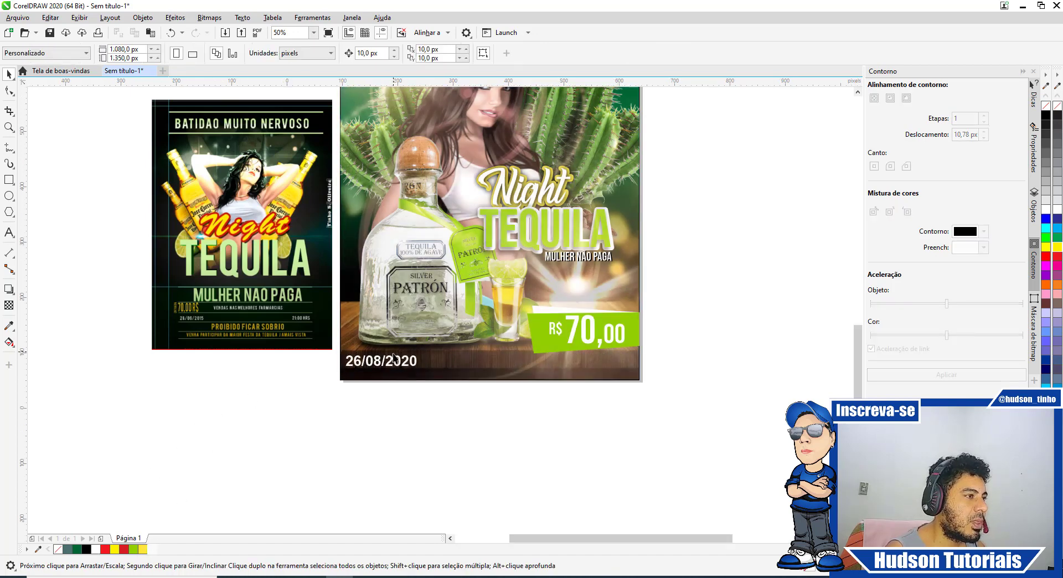
Step: Shrink the white date slightly further and keep it near the flyer's lower-left corner
{"action": "scroll", "coordinate": [391, 351], "scroll_direction": "up", "scroll_amount": 3}
{"action": "left_click", "coordinate": [475, 376]}
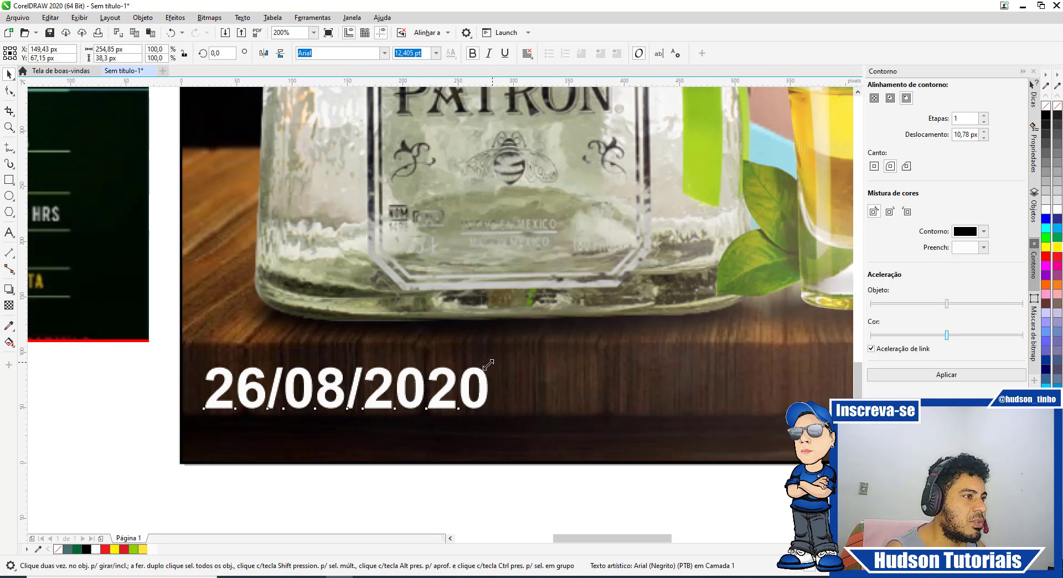
{"action": "left_click_drag", "start_coordinate": [488, 358], "coordinate": [382, 374]}
{"action": "scroll", "coordinate": [382, 374], "scroll_direction": "down", "scroll_amount": 3}
{"action": "left_click", "coordinate": [305, 397]}
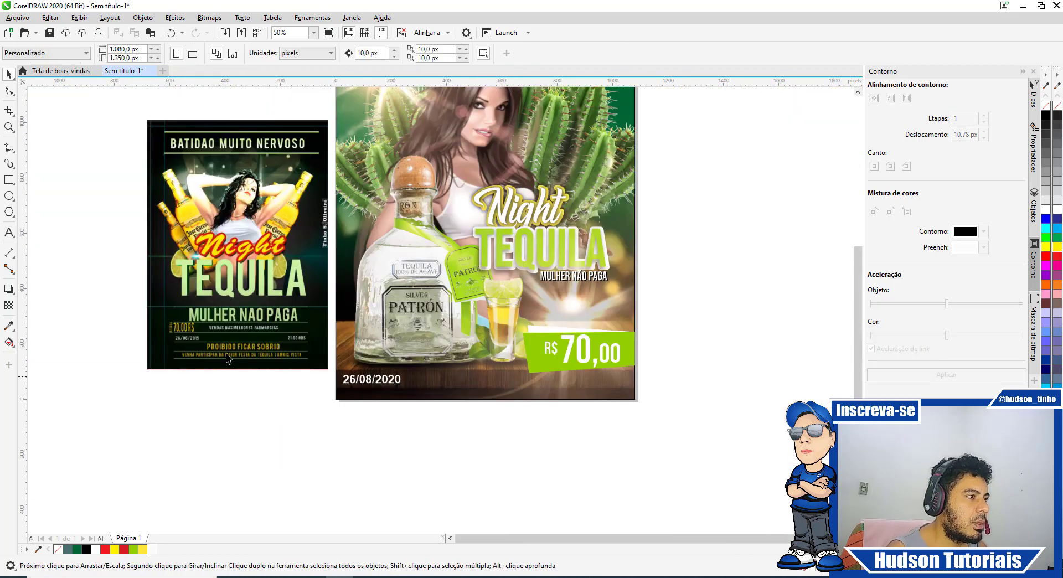
Step: Add the line "Vendas nas melhores farmácias" as 24 pt Arial text below the reference poster
{"action": "scroll", "coordinate": [262, 336], "scroll_direction": "up", "scroll_amount": 2}
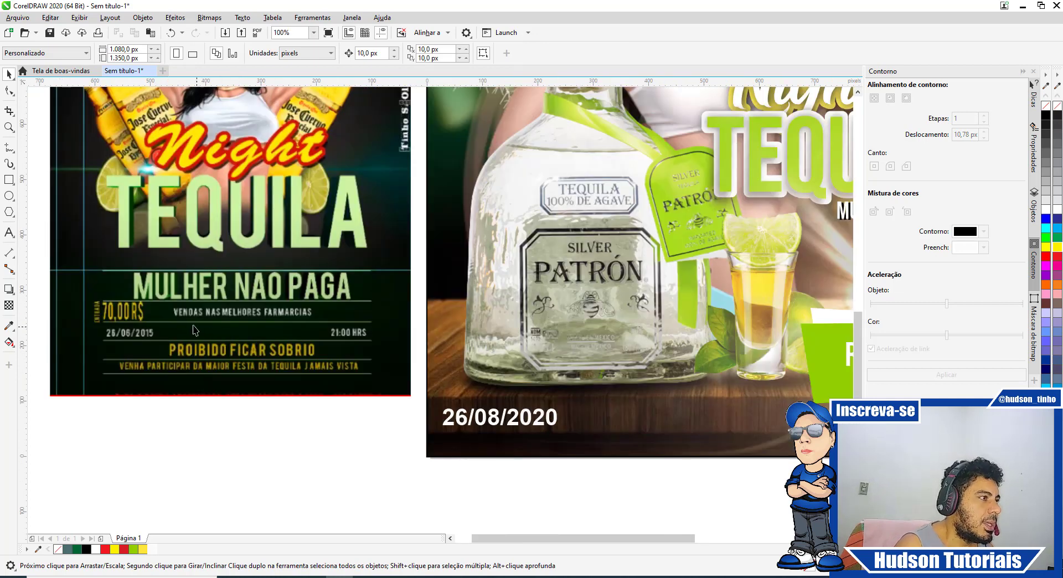
{"action": "left_click", "coordinate": [9, 233]}
{"action": "left_click", "coordinate": [192, 438]}
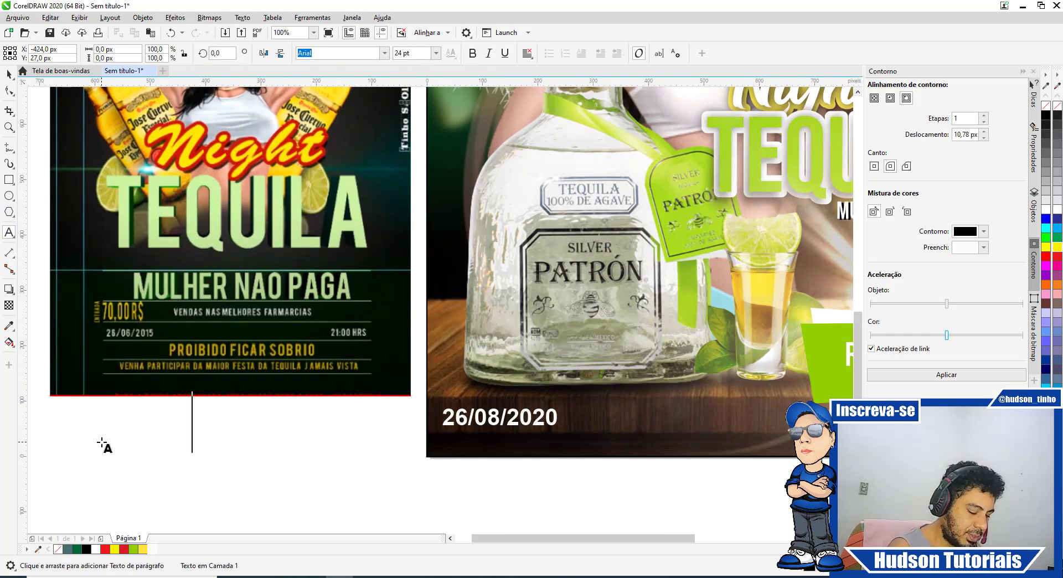
{"action": "type", "text": "Vendas nas m"}
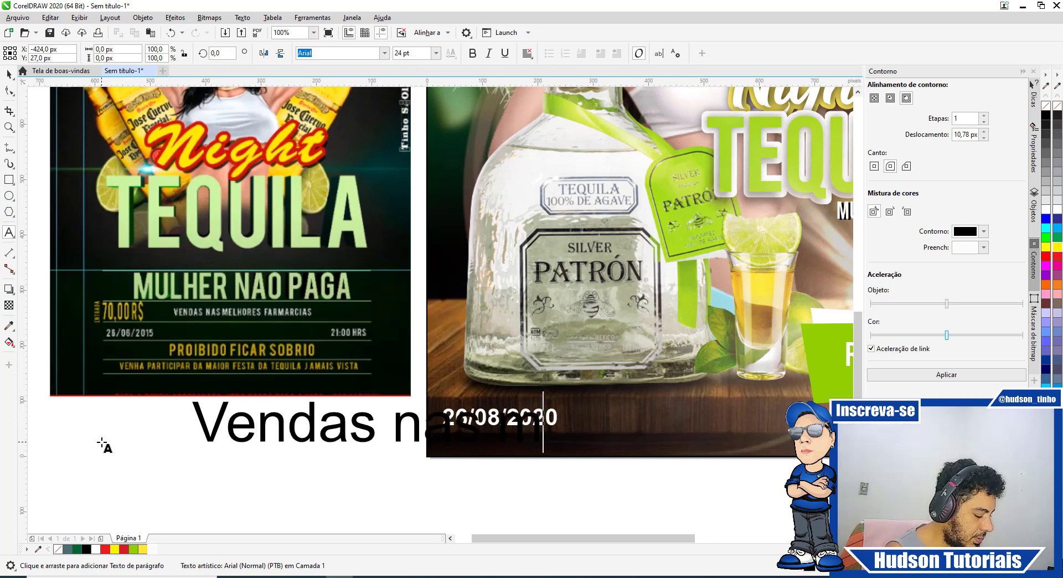
{"action": "type", "text": "elhores "}
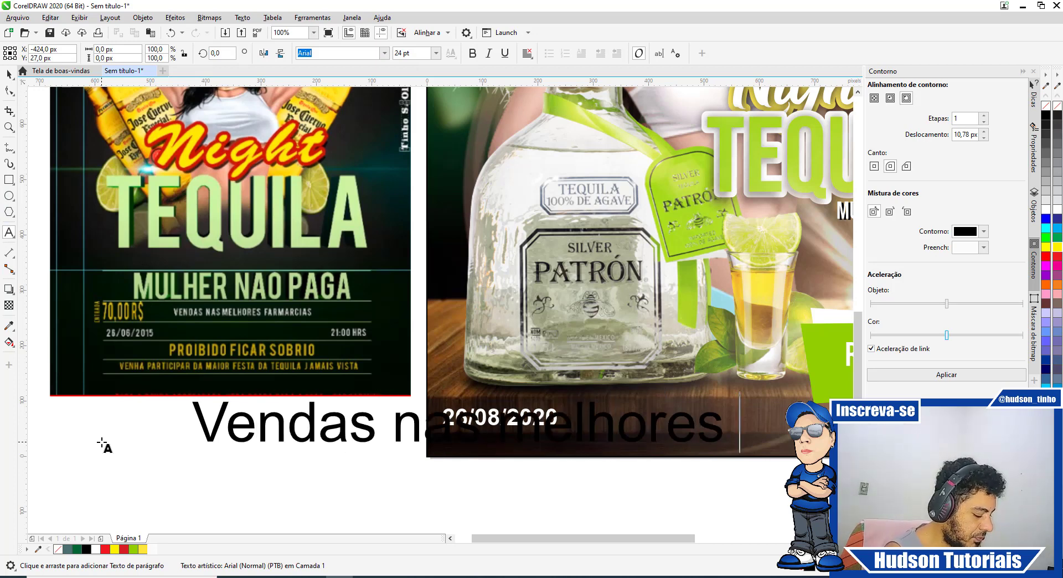
{"action": "type", "text": "farmáci"}
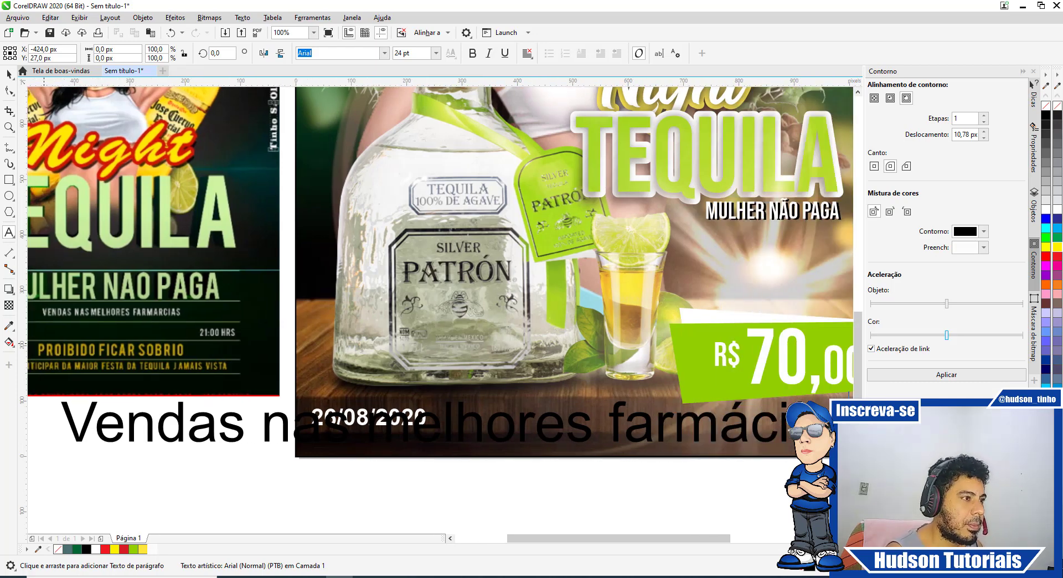
{"action": "left_click", "coordinate": [10, 75]}
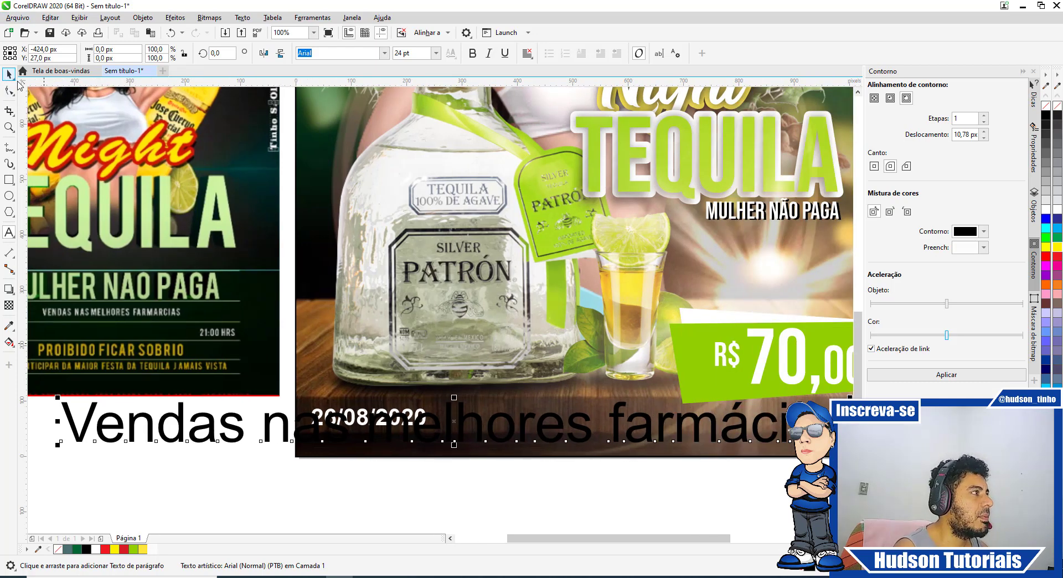
Step: Scale the "Vendas nas melhores farmácias" text to about 42%, make it bold and move it below the price tag
{"action": "scroll", "coordinate": [300, 226], "scroll_direction": "down", "scroll_amount": 3}
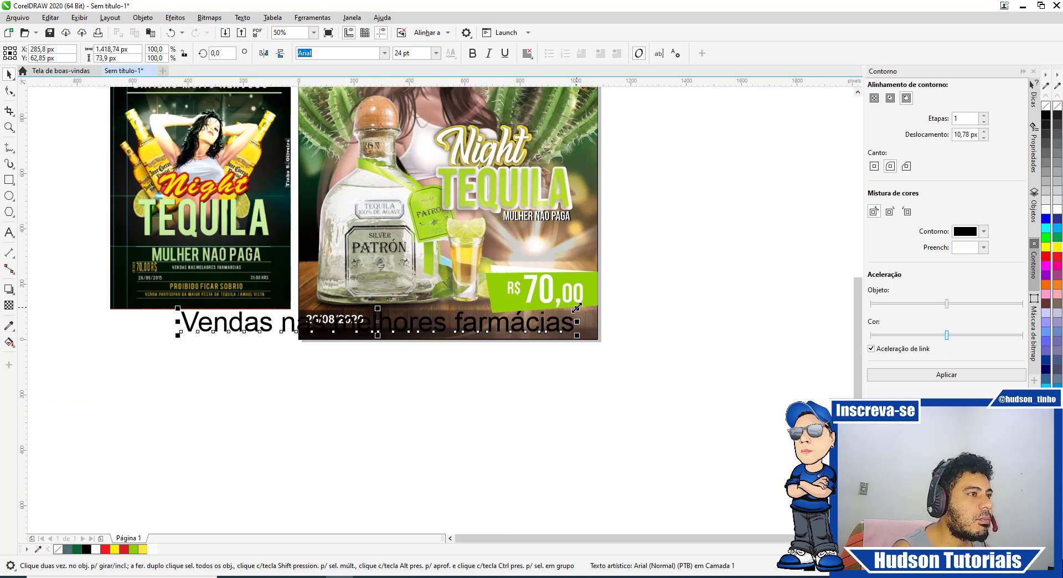
{"action": "left_click_drag", "start_coordinate": [576, 308], "coordinate": [350, 319]}
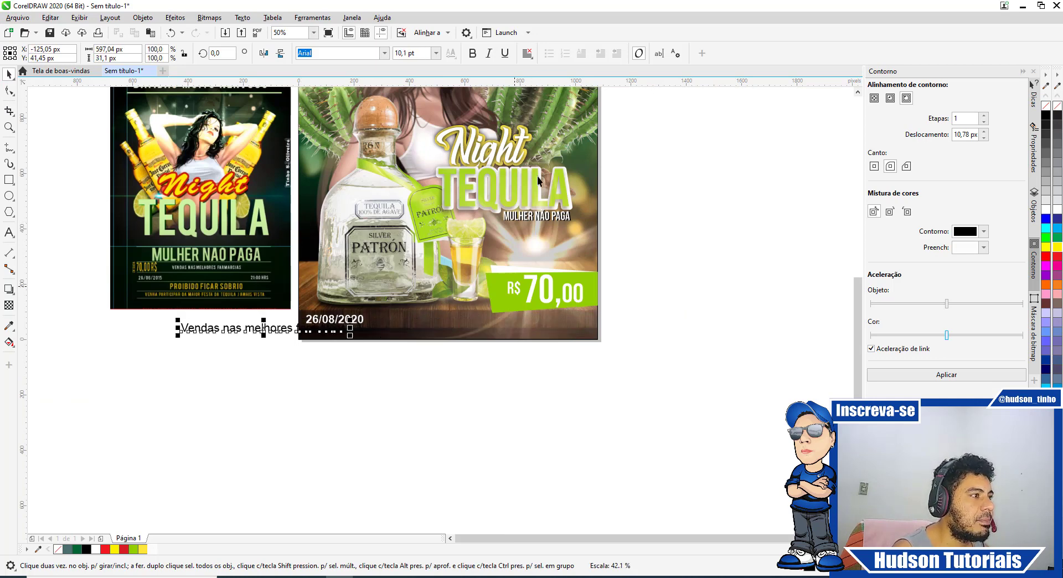
{"action": "left_click", "coordinate": [472, 53]}
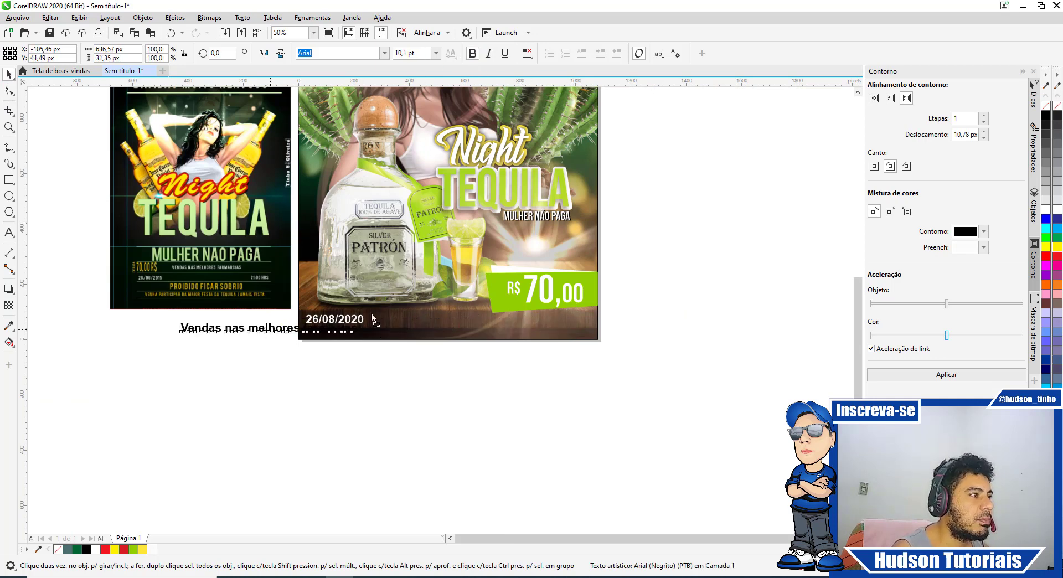
{"action": "left_click_drag", "start_coordinate": [271, 327], "coordinate": [504, 317]}
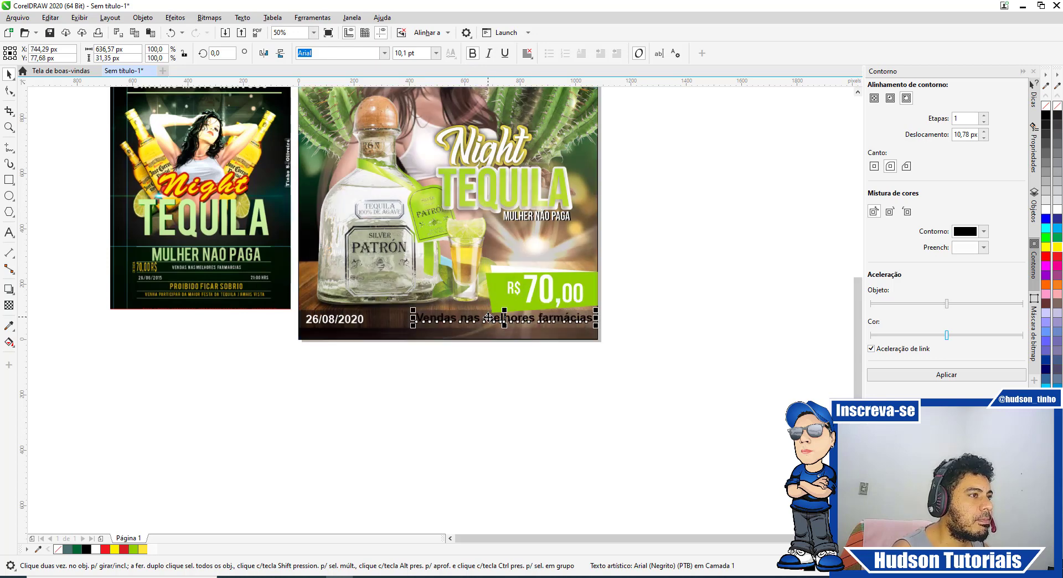
Step: Resize the pharmacy line to about 373 × 18 px, fit it just beneath the green price tag and fill it white
{"action": "scroll", "coordinate": [489, 318], "scroll_direction": "up", "scroll_amount": 2}
{"action": "left_click_drag", "start_coordinate": [338, 303], "coordinate": [372, 314]}
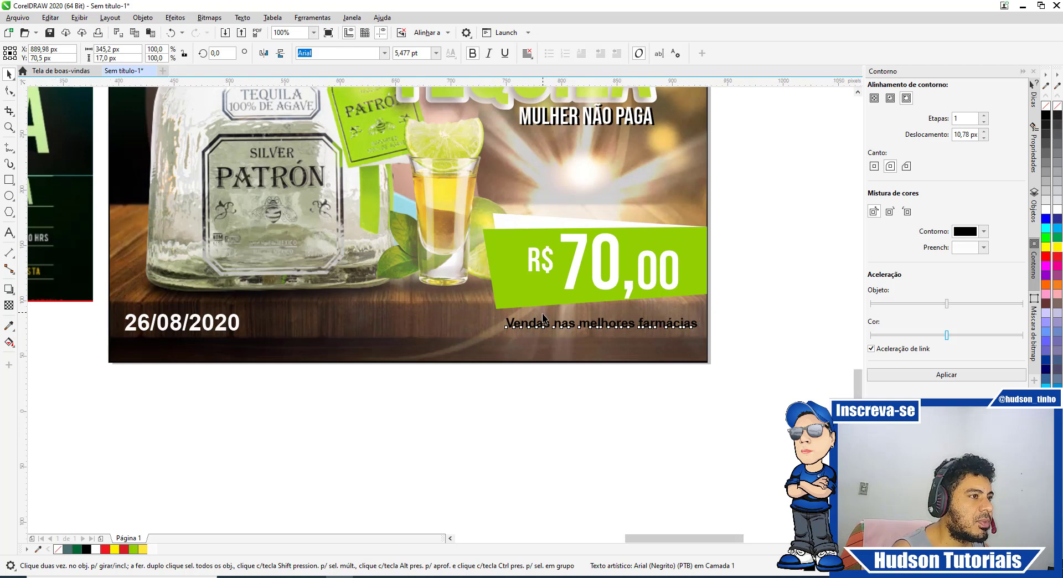
{"action": "scroll", "coordinate": [543, 317], "scroll_direction": "up", "scroll_amount": 2}
{"action": "left_click_drag", "start_coordinate": [462, 316], "coordinate": [436, 318]}
{"action": "left_click_drag", "start_coordinate": [682, 340], "coordinate": [682, 333]}
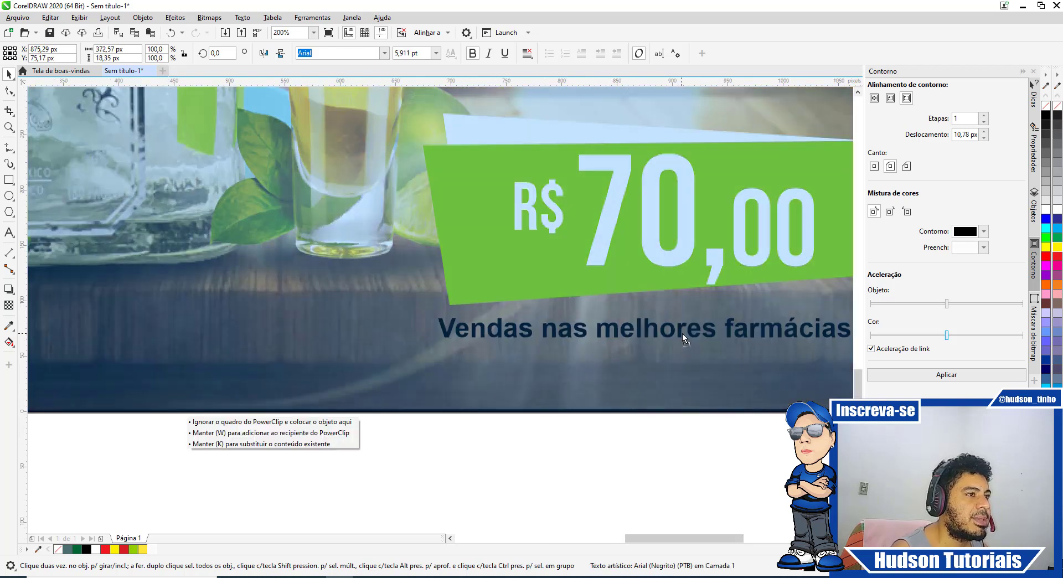
{"action": "scroll", "coordinate": [553, 299], "scroll_direction": "down", "scroll_amount": 2}
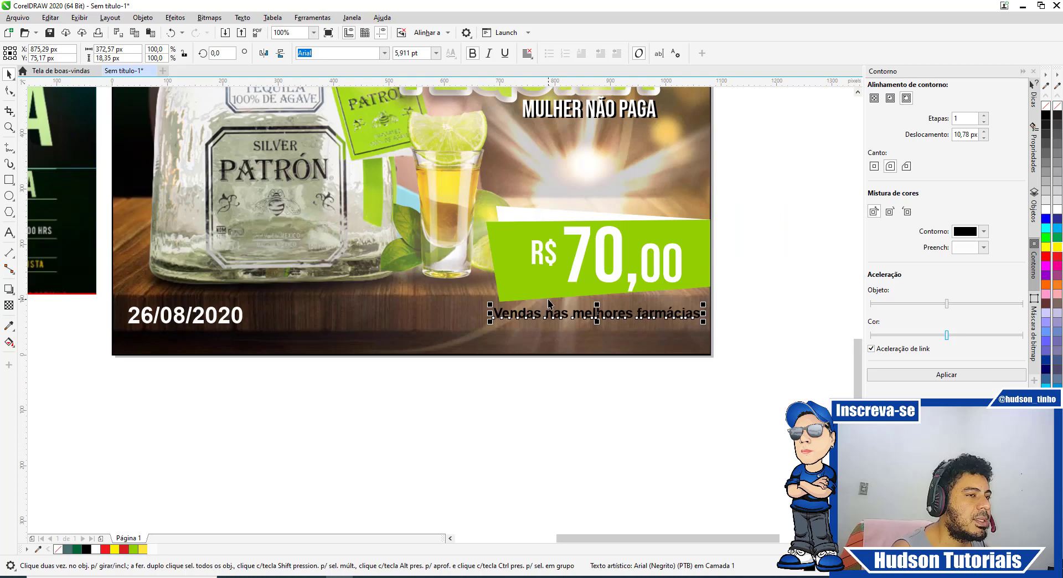
{"action": "left_click", "coordinate": [1046, 210]}
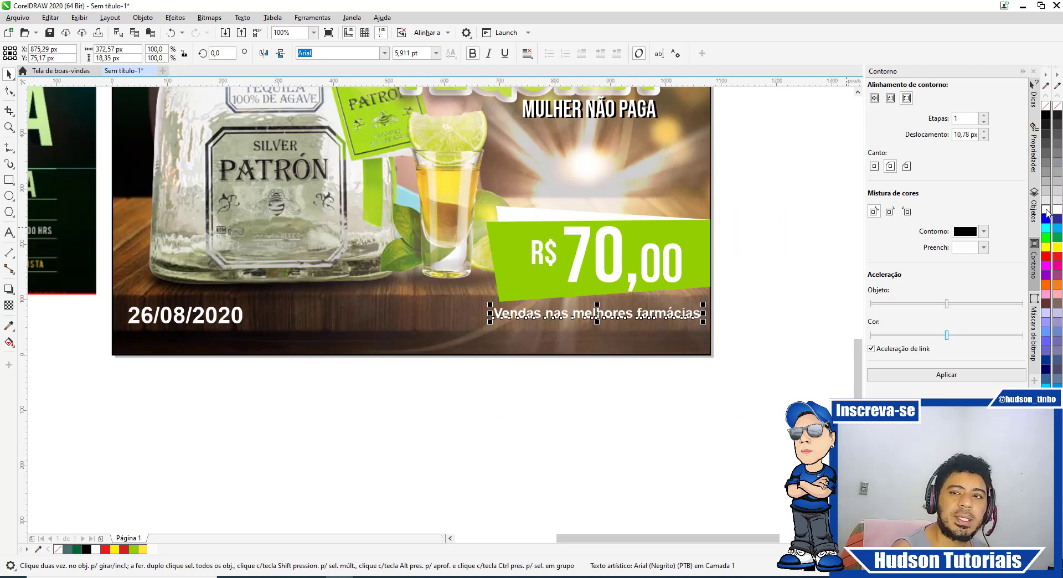
{"action": "left_click", "coordinate": [668, 384]}
Step: Compare the flyer with the lower text lines of the reference poster for missing details
{"action": "scroll", "coordinate": [444, 240], "scroll_direction": "down", "scroll_amount": 3}
{"action": "scroll", "coordinate": [444, 250], "scroll_direction": "up", "scroll_amount": 2}
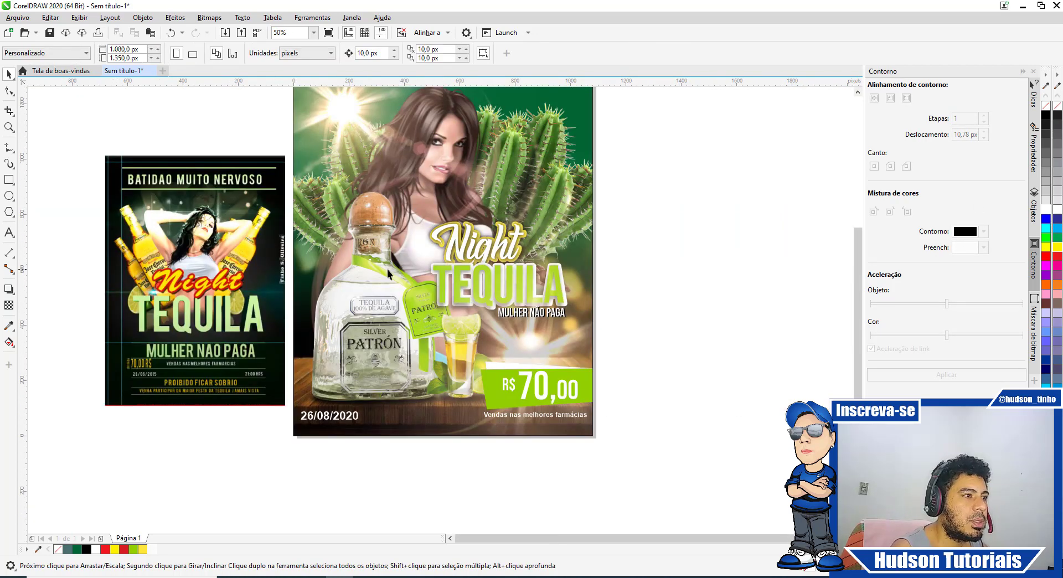
{"action": "scroll", "coordinate": [135, 398], "scroll_direction": "up", "scroll_amount": 2}
{"action": "scroll", "coordinate": [180, 401], "scroll_direction": "up", "scroll_amount": 1}
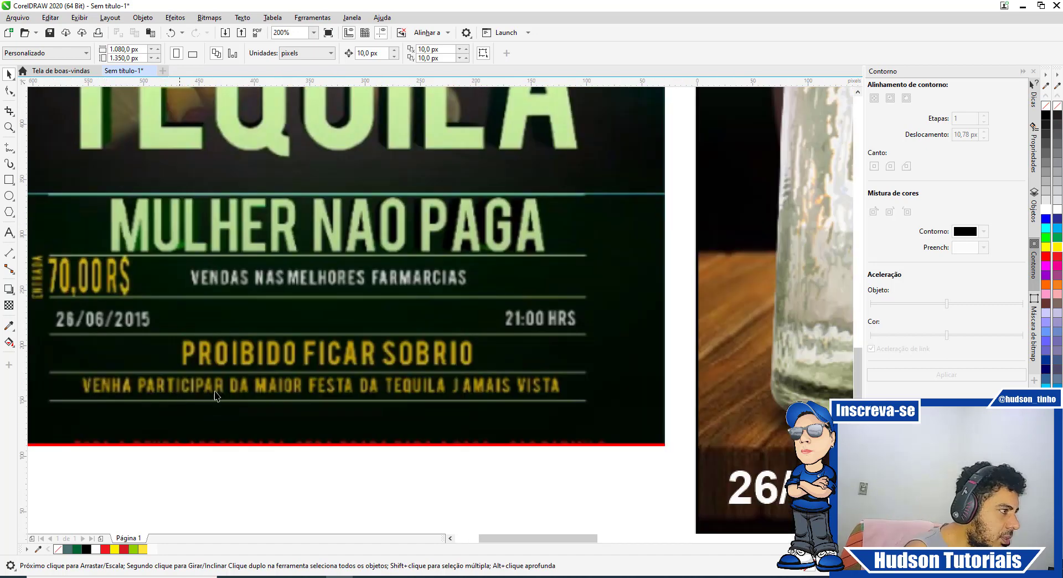
{"action": "scroll", "coordinate": [237, 390], "scroll_direction": "down", "scroll_amount": 2}
{"action": "scroll", "coordinate": [393, 366], "scroll_direction": "up", "scroll_amount": 1}
{"action": "scroll", "coordinate": [365, 331], "scroll_direction": "down", "scroll_amount": 1}
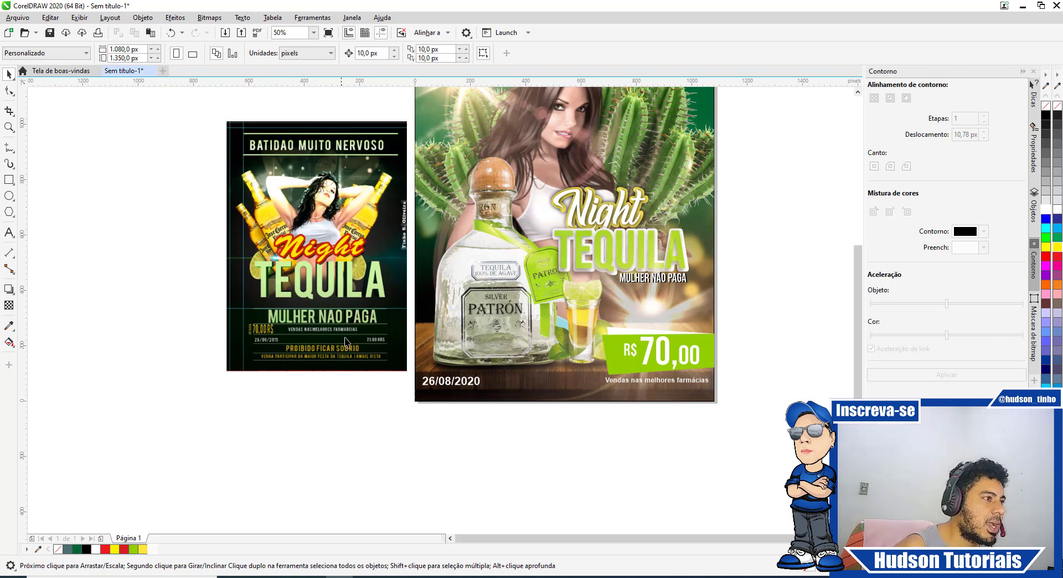
Step: Add the start time "22:00h" as 24 pt text and set its font to Bebas Neue
{"action": "scroll", "coordinate": [346, 339], "scroll_direction": "up", "scroll_amount": 2}
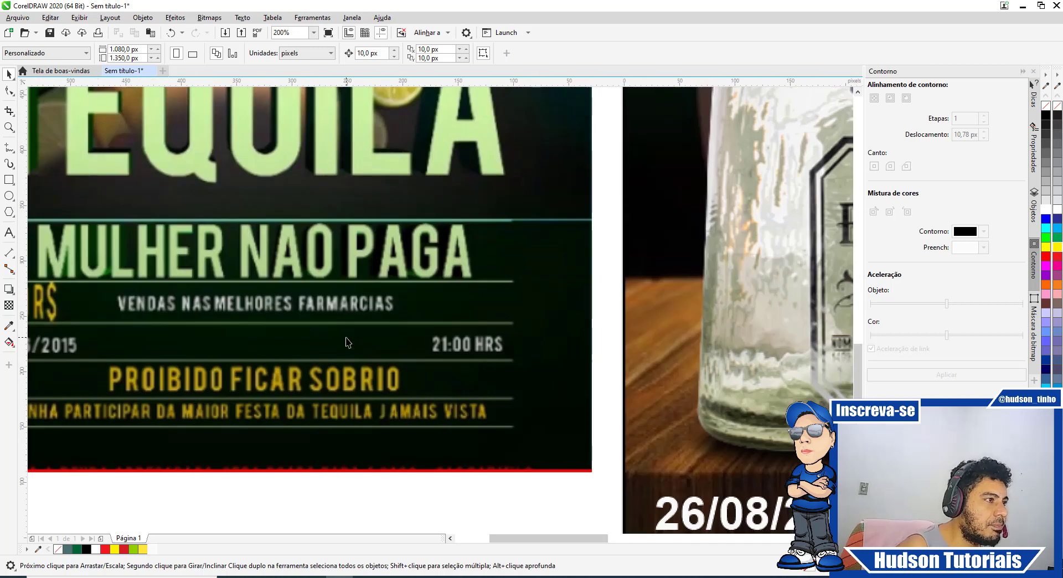
{"action": "left_click", "coordinate": [8, 233]}
{"action": "left_click", "coordinate": [403, 421]}
{"action": "type", "text": "22"}
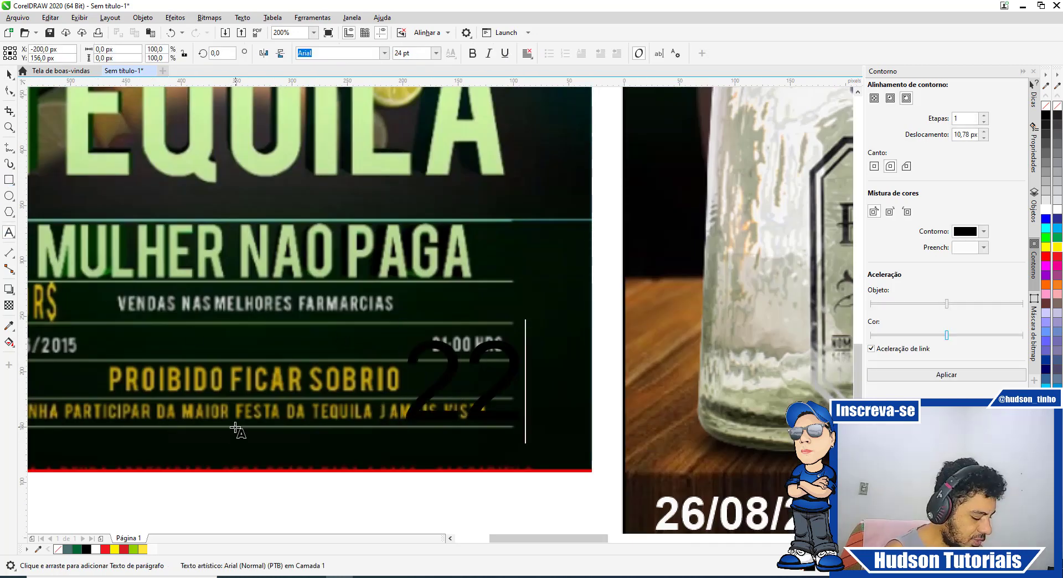
{"action": "type", "text": ":00"}
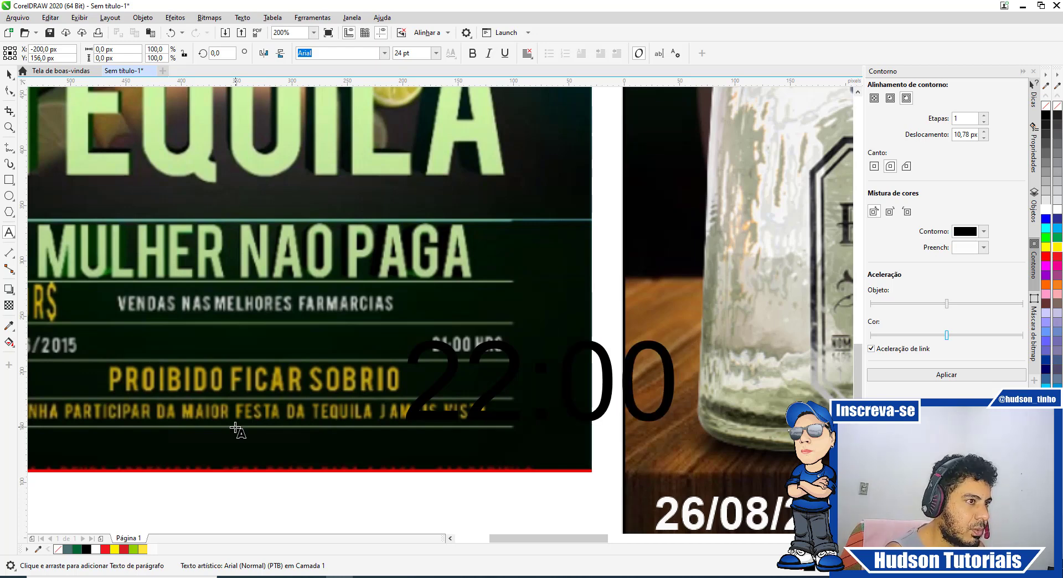
{"action": "type", "text": "h"}
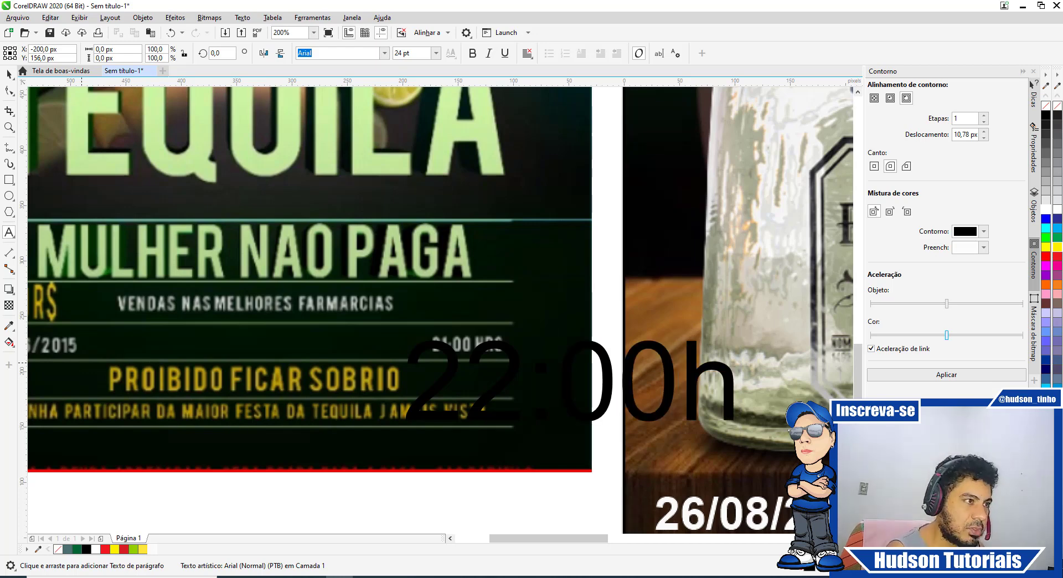
{"action": "type", "text": "bebas"}
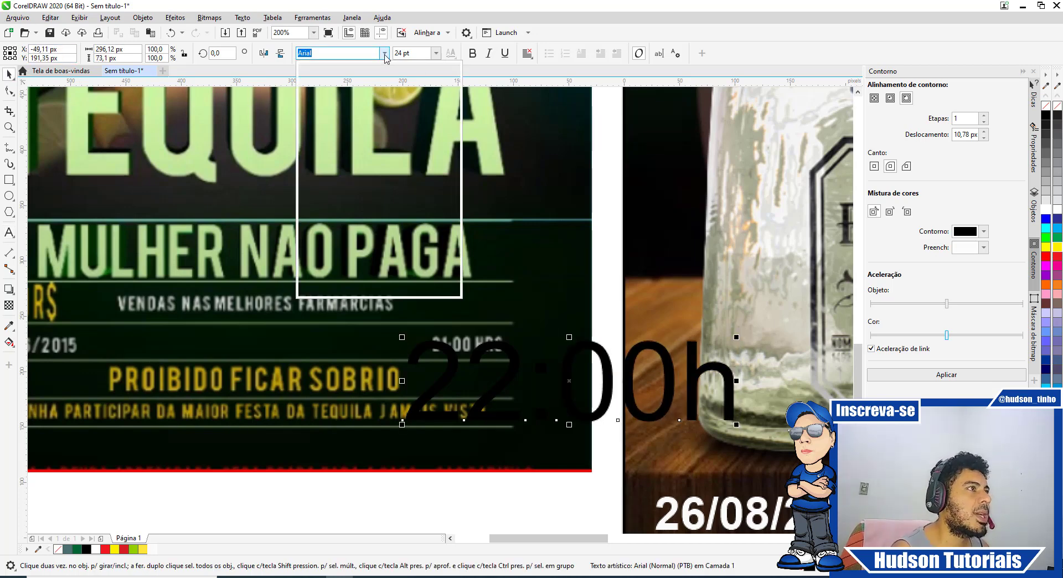
{"action": "key", "text": "Return"}
Step: Move the start time onto the flyer between the date and the pharmacy line and fill it white
{"action": "scroll", "coordinate": [254, 274], "scroll_direction": "down", "scroll_amount": 4}
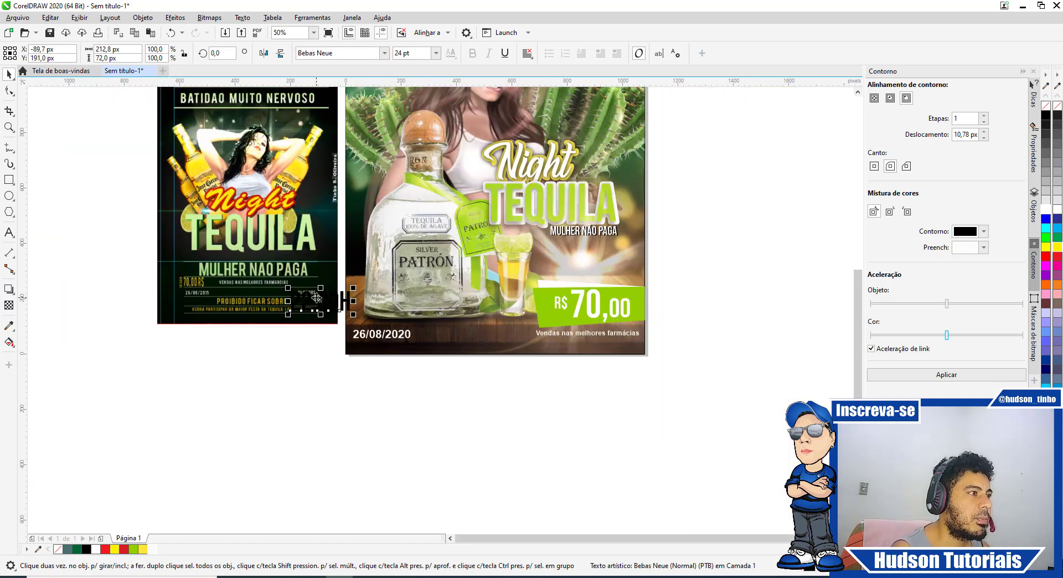
{"action": "left_click", "coordinate": [314, 292]}
{"action": "left_click", "coordinate": [339, 299]}
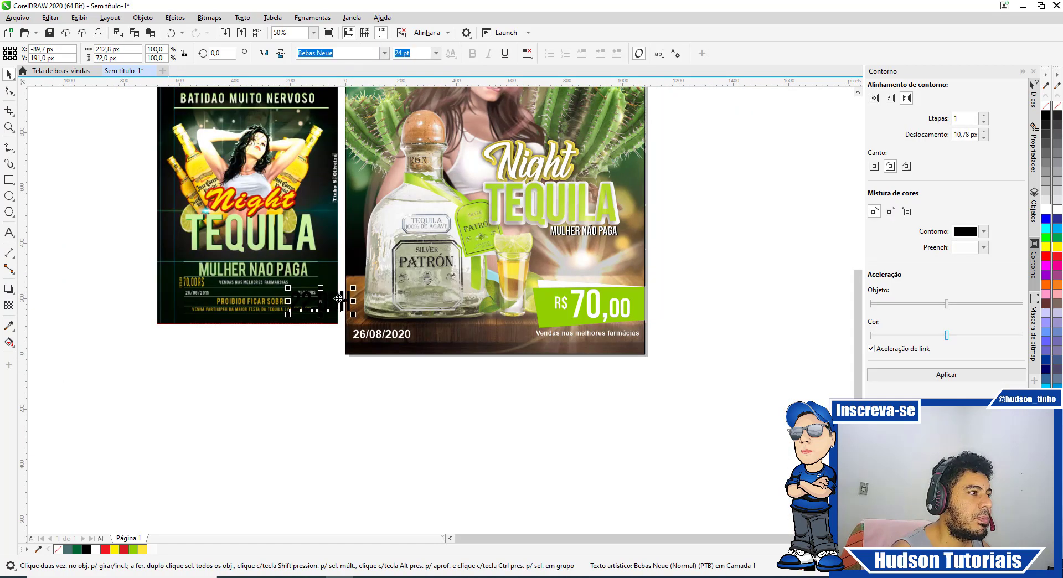
{"action": "left_click_drag", "start_coordinate": [341, 299], "coordinate": [510, 342]}
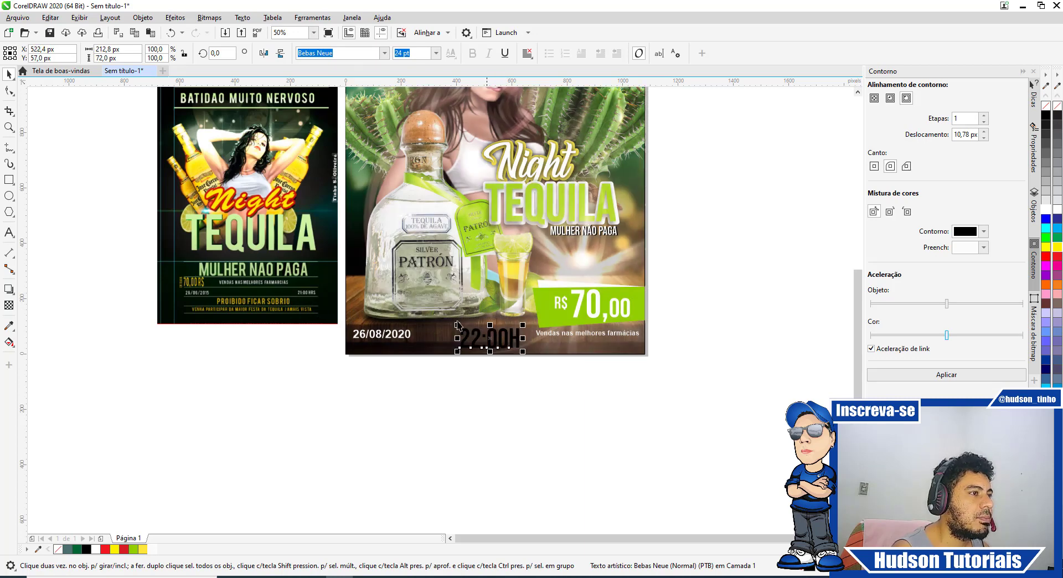
{"action": "left_click", "coordinate": [154, 550]}
Step: Reposition the start time slightly lower, between the date and the pharmacy line, and centre it horizontally on the flyer's background
{"action": "scroll", "coordinate": [462, 320], "scroll_direction": "down", "scroll_amount": 2}
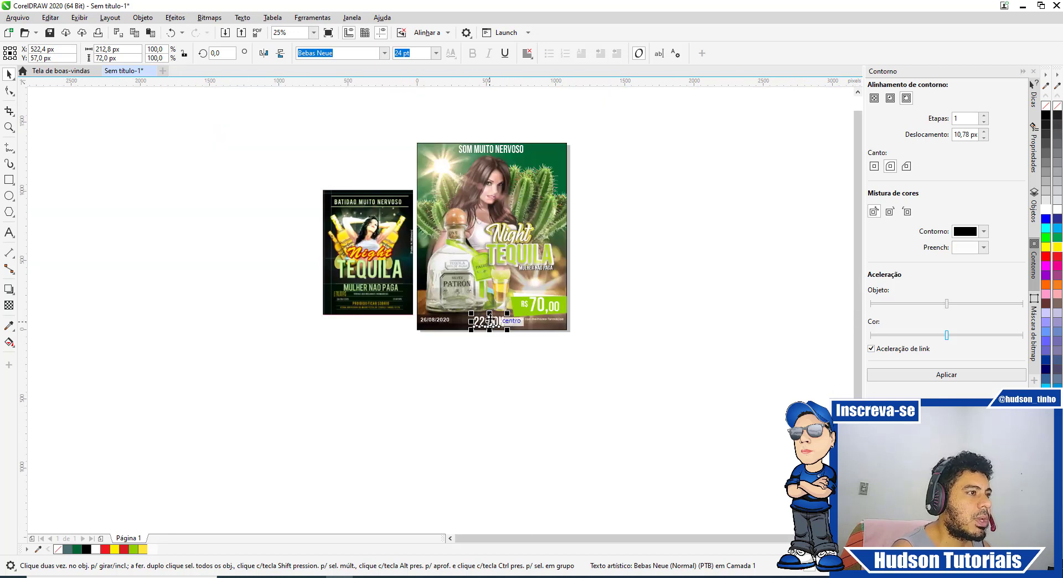
{"action": "mouse_move", "coordinate": [494, 318]}
{"action": "left_mouse_down"}
{"action": "mouse_move", "coordinate": [551, 161]}
{"action": "mouse_move", "coordinate": [534, 221]}
{"action": "mouse_move", "coordinate": [429, 209]}
{"action": "mouse_move", "coordinate": [443, 228]}
{"action": "mouse_move", "coordinate": [440, 313]}
{"action": "mouse_move", "coordinate": [484, 320]}
{"action": "left_mouse_up"}
{"action": "scroll", "coordinate": [481, 302], "scroll_direction": "up", "scroll_amount": 2}
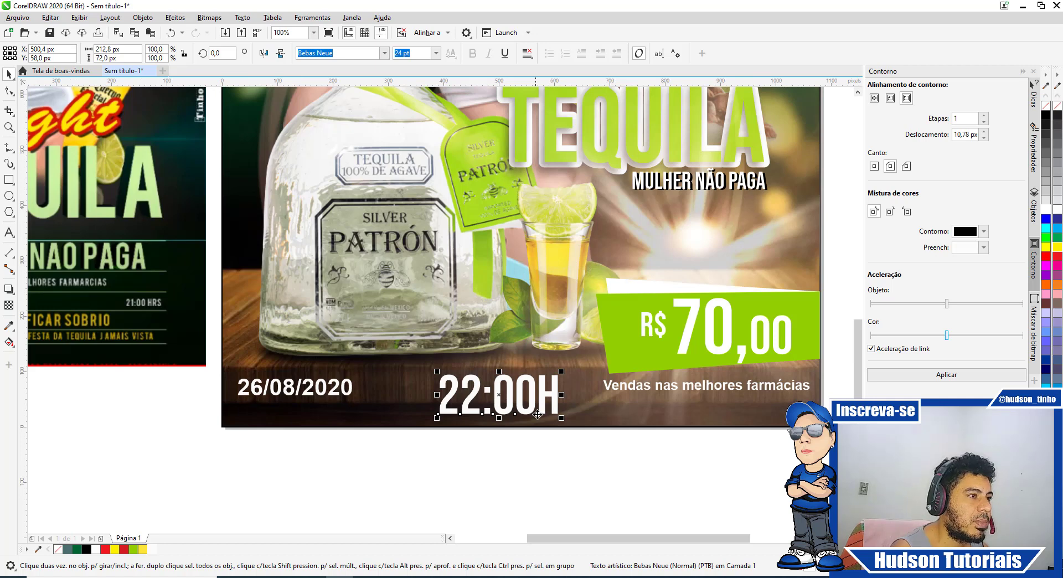
{"action": "left_click_drag", "start_coordinate": [532, 396], "coordinate": [549, 398]}
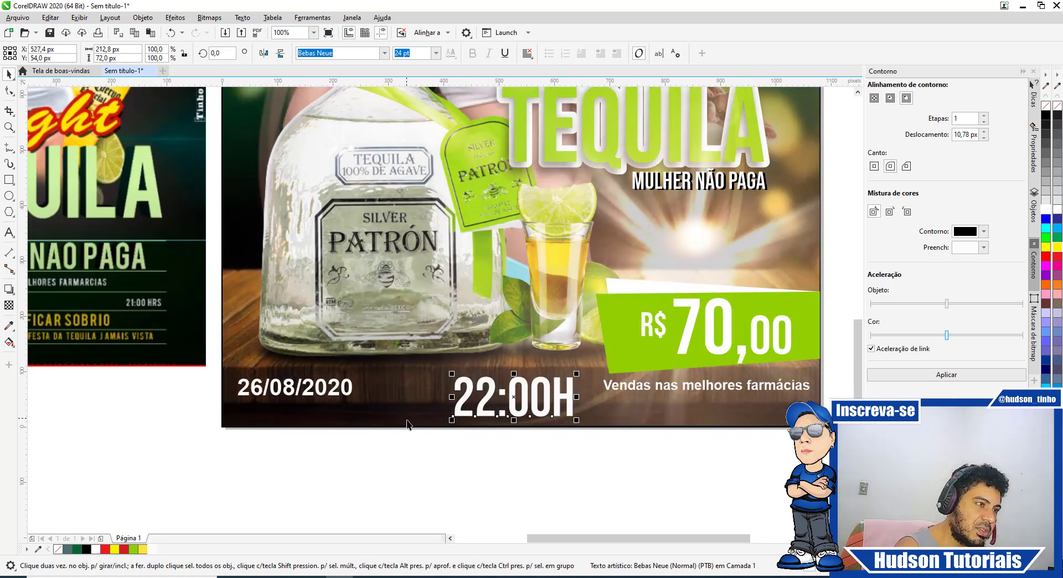
{"action": "left_click", "coordinate": [231, 427], "text": "shift"}
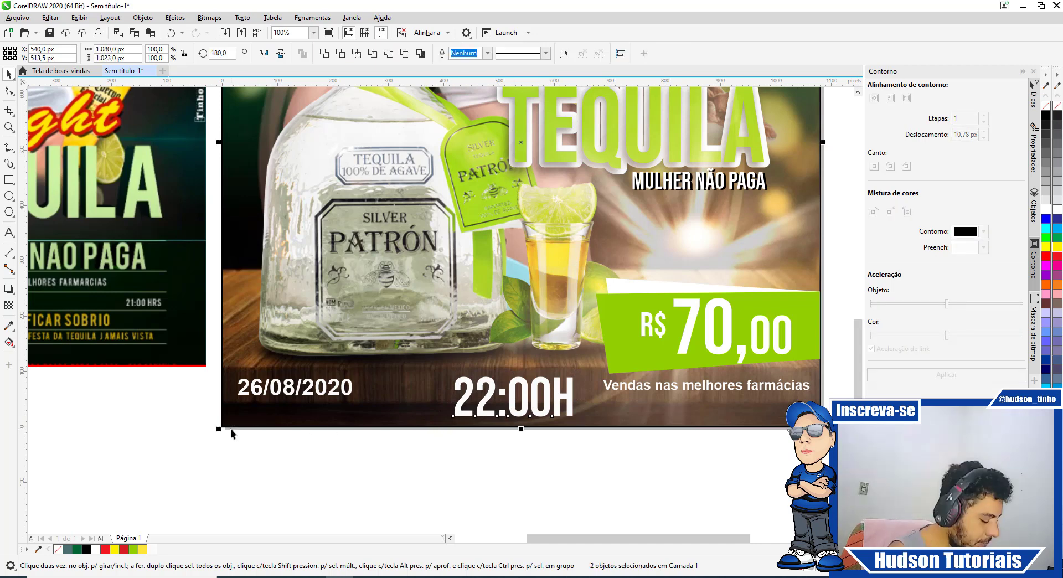
{"action": "key", "text": "c"}
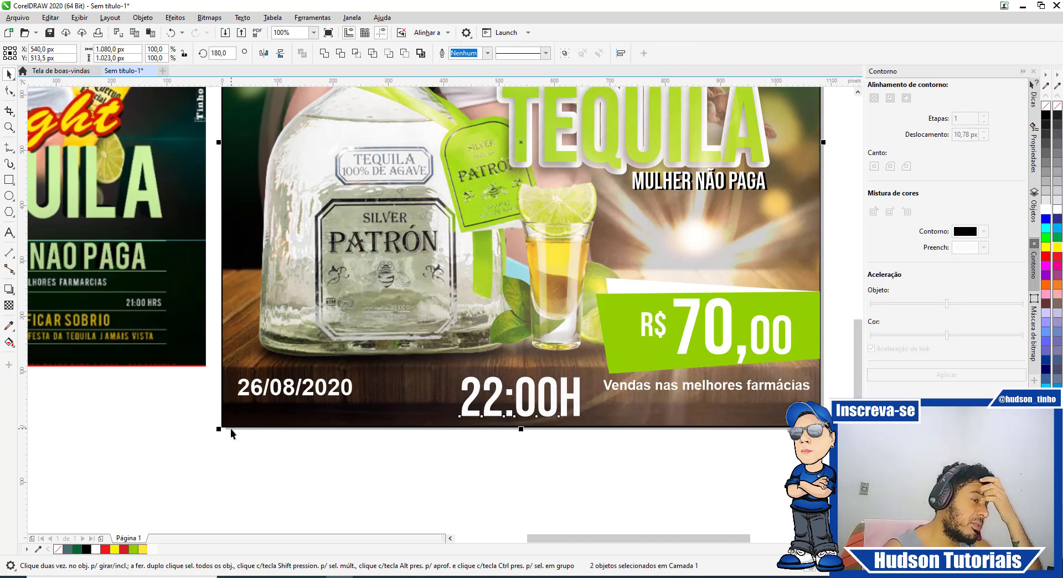
Step: Insert a space before the "H" so the start time reads "22:00 H"
{"action": "left_click", "coordinate": [556, 388]}
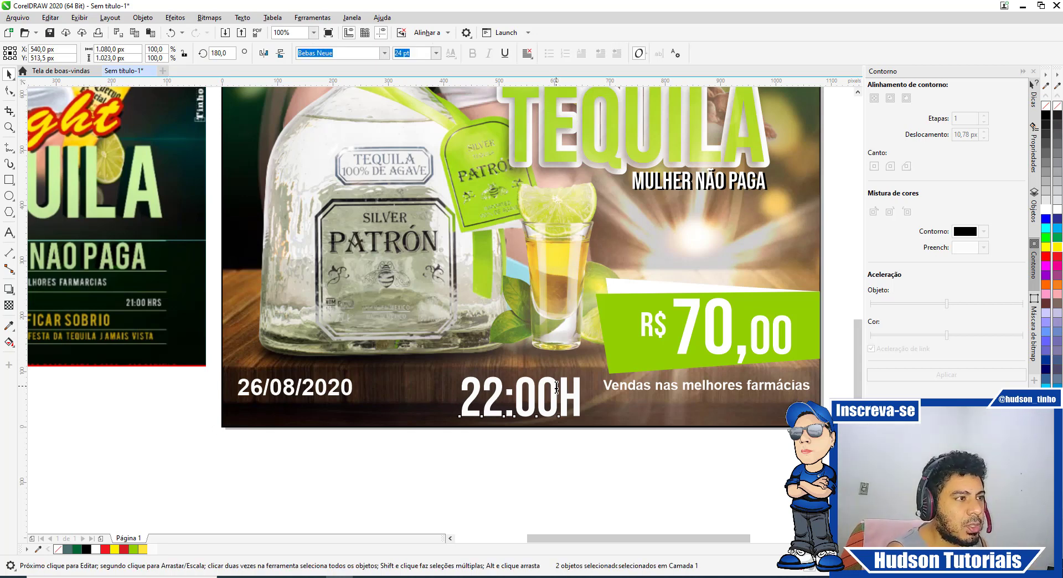
{"action": "double_click", "coordinate": [509, 388]}
{"action": "left_click", "coordinate": [513, 389]}
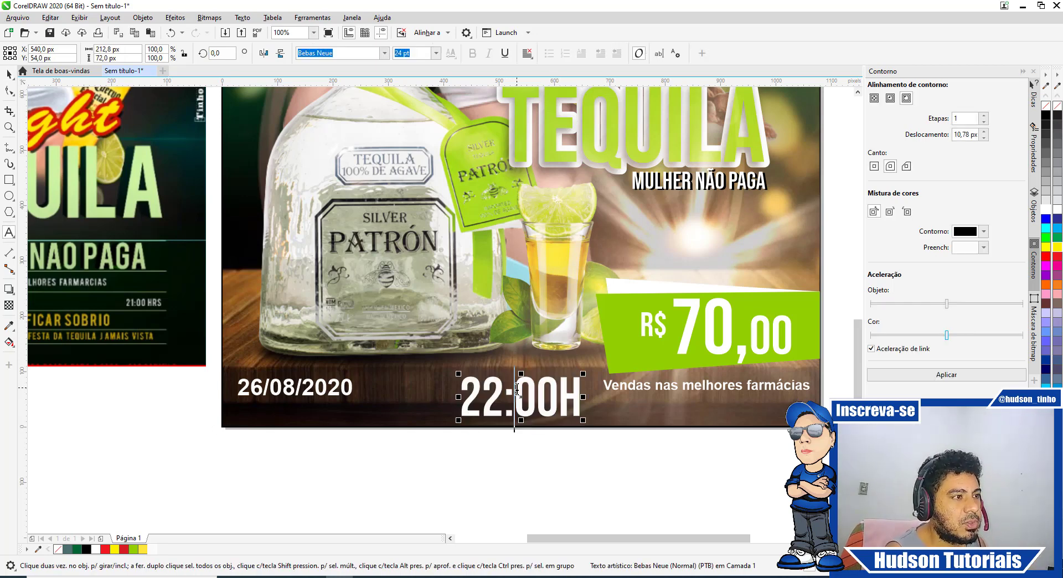
{"action": "double_click", "coordinate": [568, 390]}
{"action": "left_click_drag", "start_coordinate": [557, 395], "coordinate": [515, 394]}
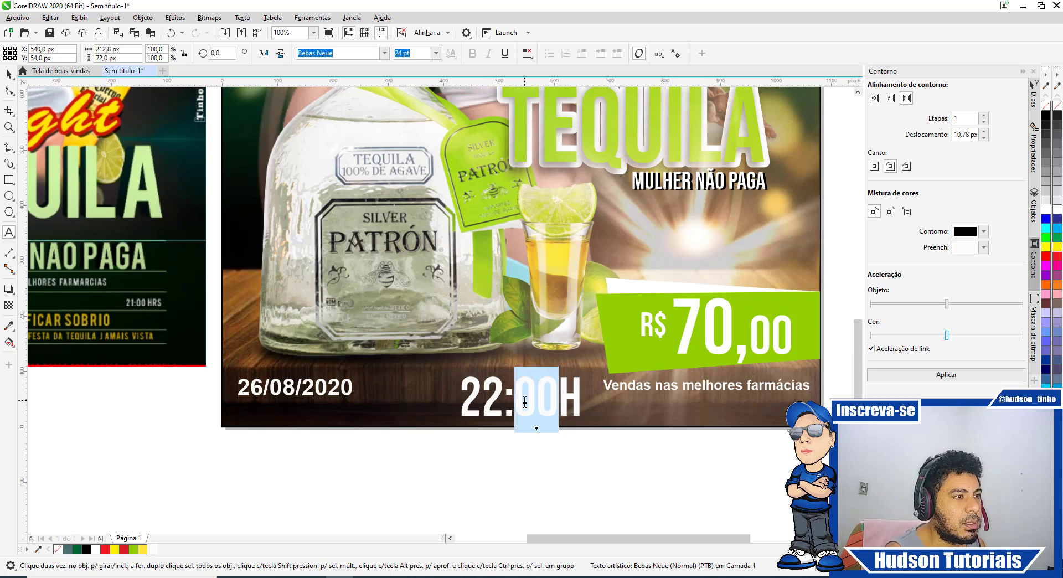
{"action": "left_click", "coordinate": [560, 392]}
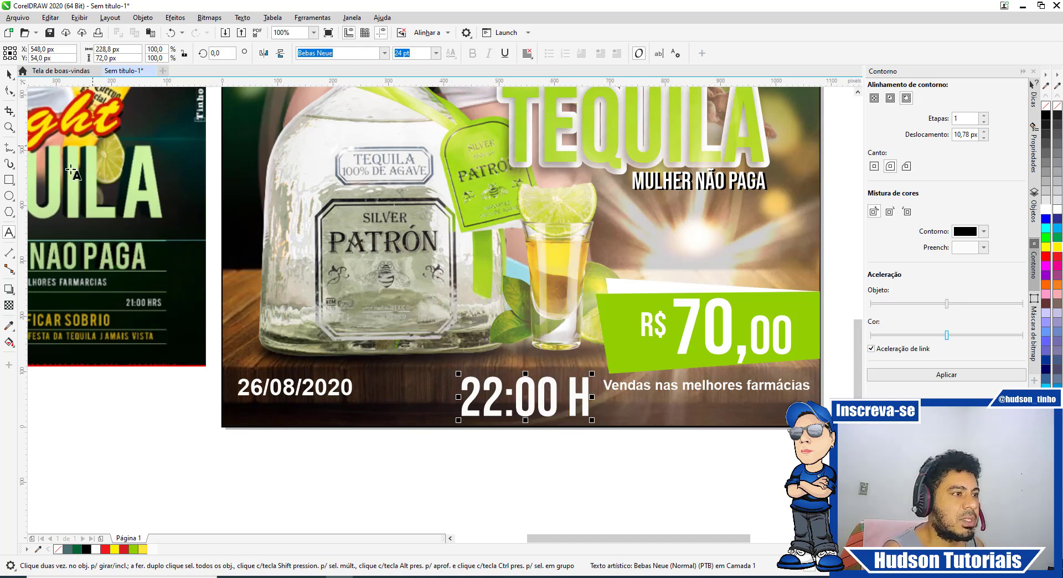
{"action": "left_click", "coordinate": [9, 74]}
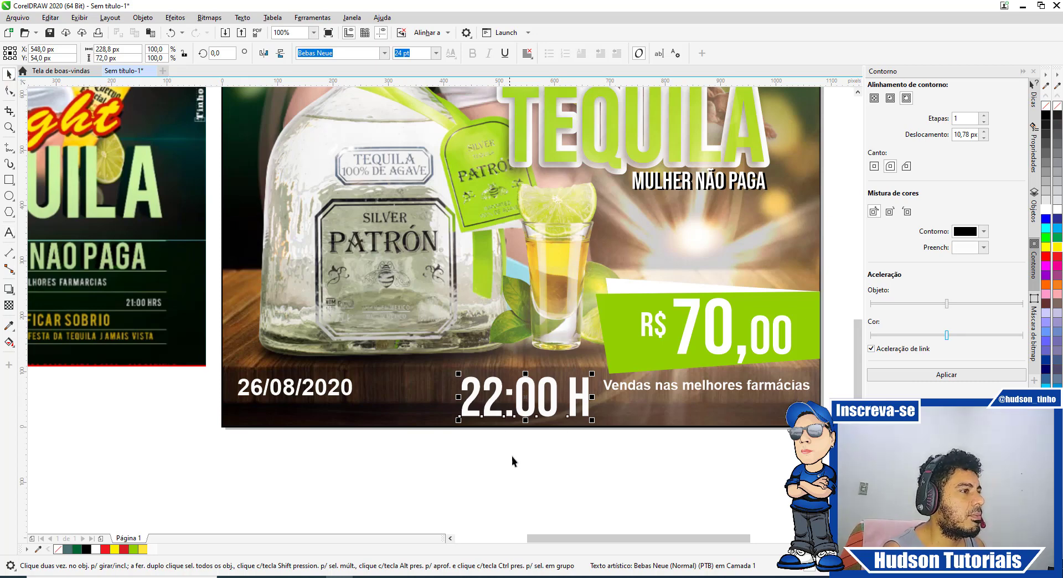
{"action": "left_click", "coordinate": [511, 460]}
Step: Centre the "SOM MUITO NERVOSO" headline horizontally on the flyer's green background
{"action": "scroll", "coordinate": [448, 335], "scroll_direction": "down", "scroll_amount": 4}
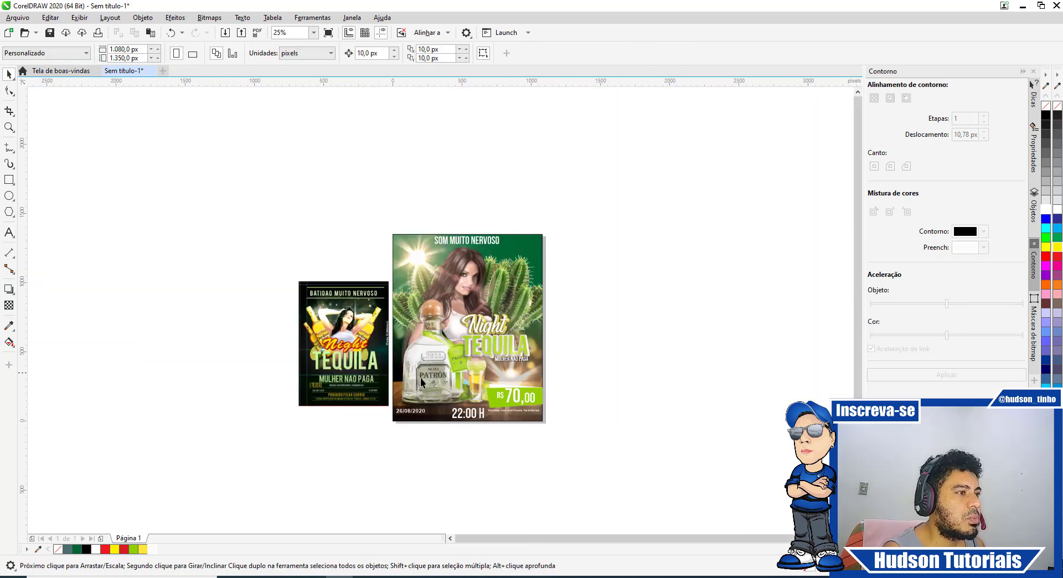
{"action": "scroll", "coordinate": [422, 383], "scroll_direction": "up", "scroll_amount": 2}
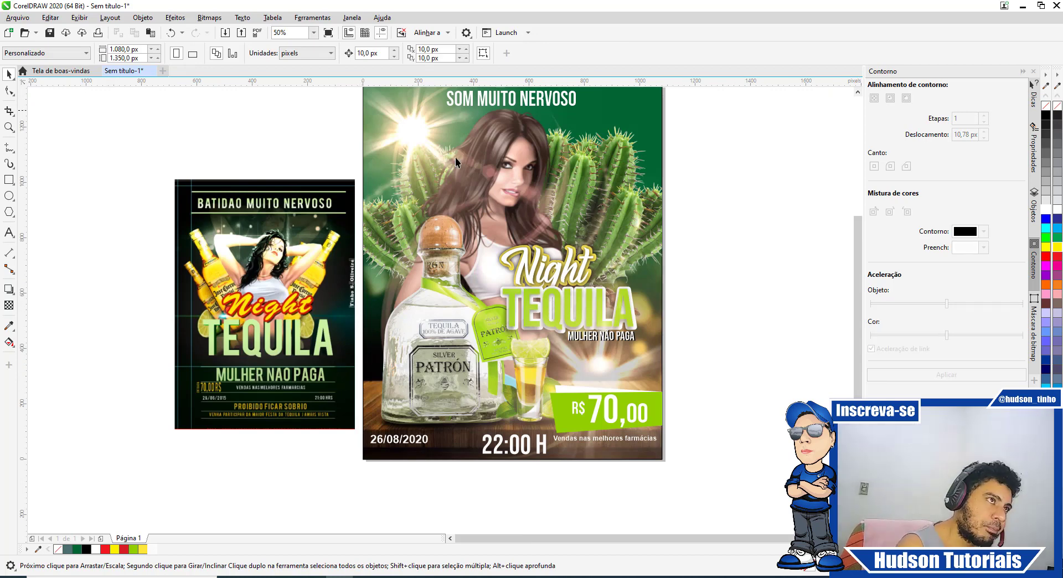
{"action": "scroll", "coordinate": [496, 237], "scroll_direction": "down", "scroll_amount": 1}
{"action": "scroll", "coordinate": [506, 167], "scroll_direction": "up", "scroll_amount": 1}
{"action": "left_click", "coordinate": [507, 162]}
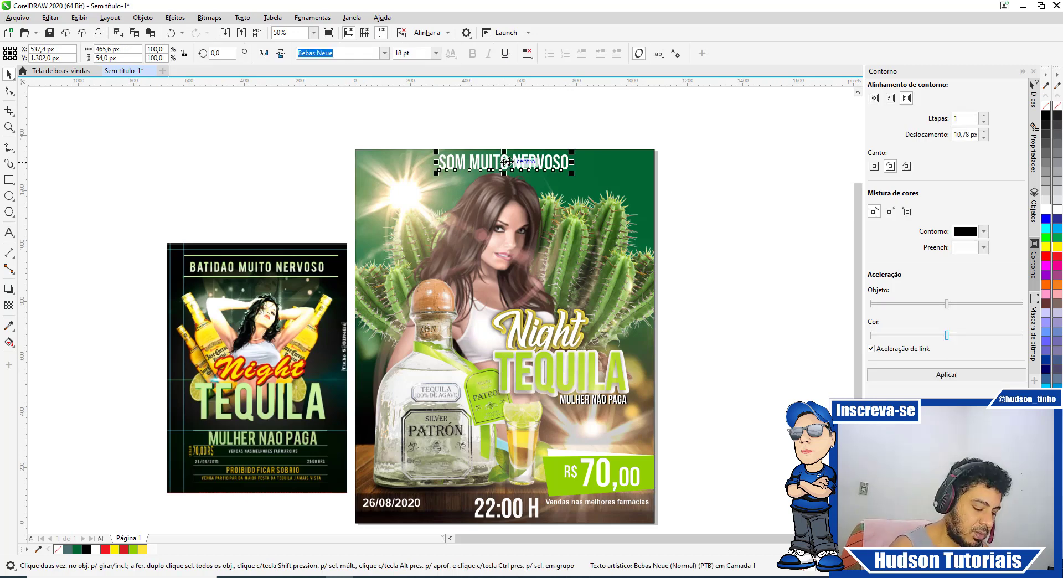
{"action": "left_click", "coordinate": [620, 150], "text": "shift"}
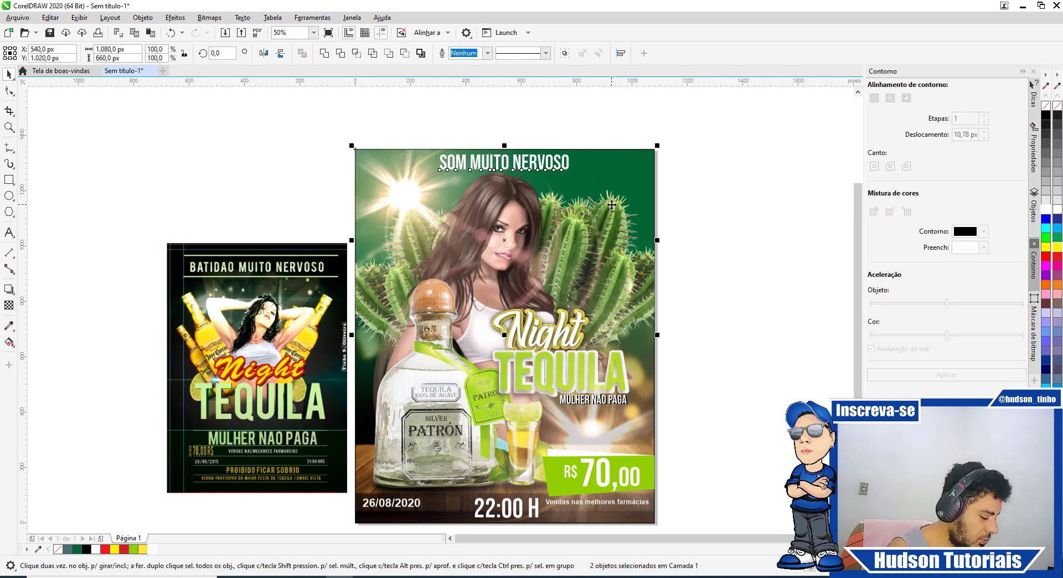
{"action": "left_click", "coordinate": [308, 114]}
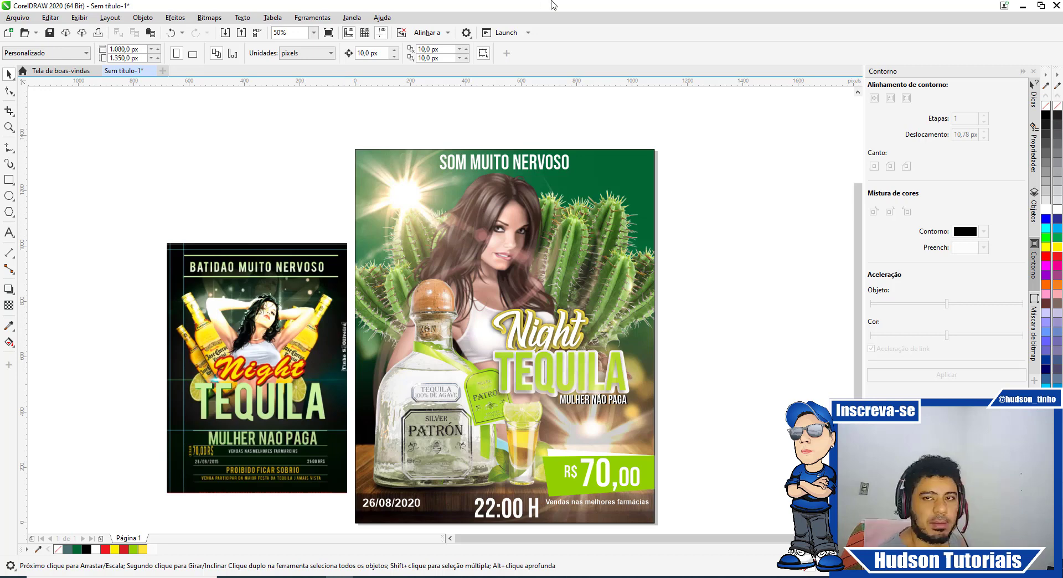
Step: Compare the flyer with the reference poster's text lines and reposition the reference poster just beside the flyer
{"action": "left_click", "coordinate": [534, 347]}
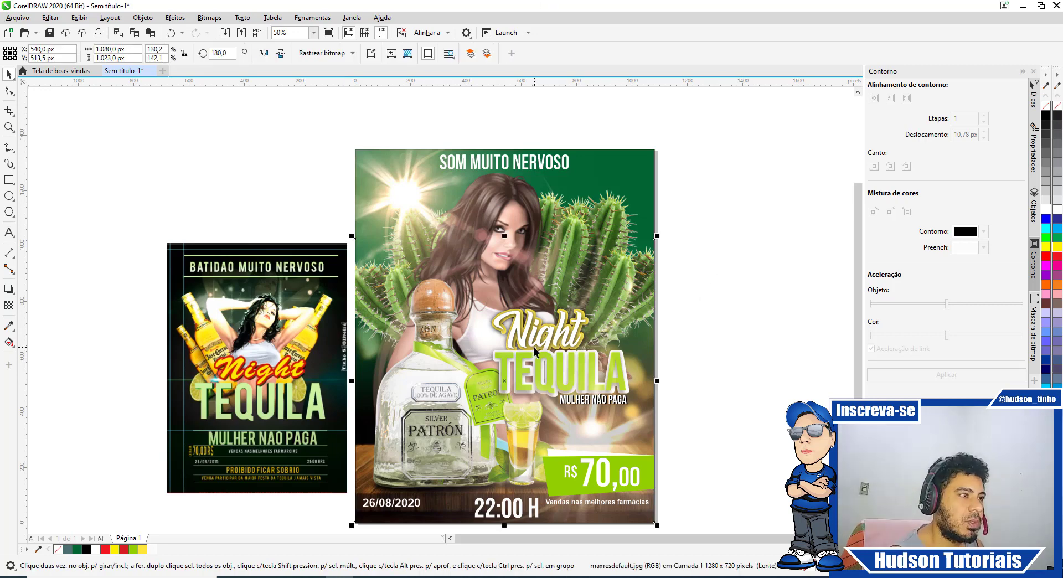
{"action": "left_click", "coordinate": [520, 171]}
{"action": "left_click", "coordinate": [670, 500]}
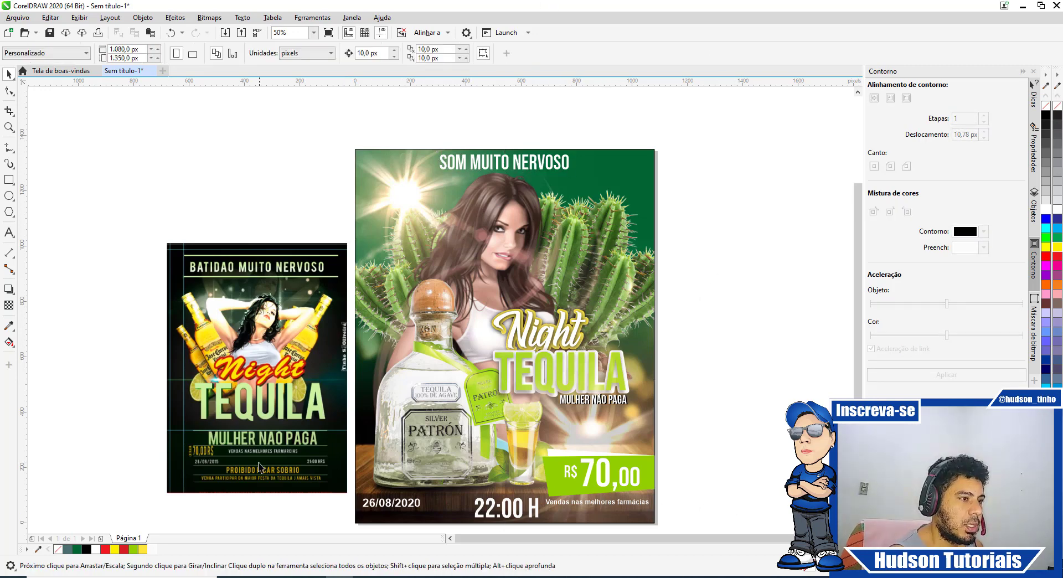
{"action": "scroll", "coordinate": [228, 482], "scroll_direction": "up", "scroll_amount": 2}
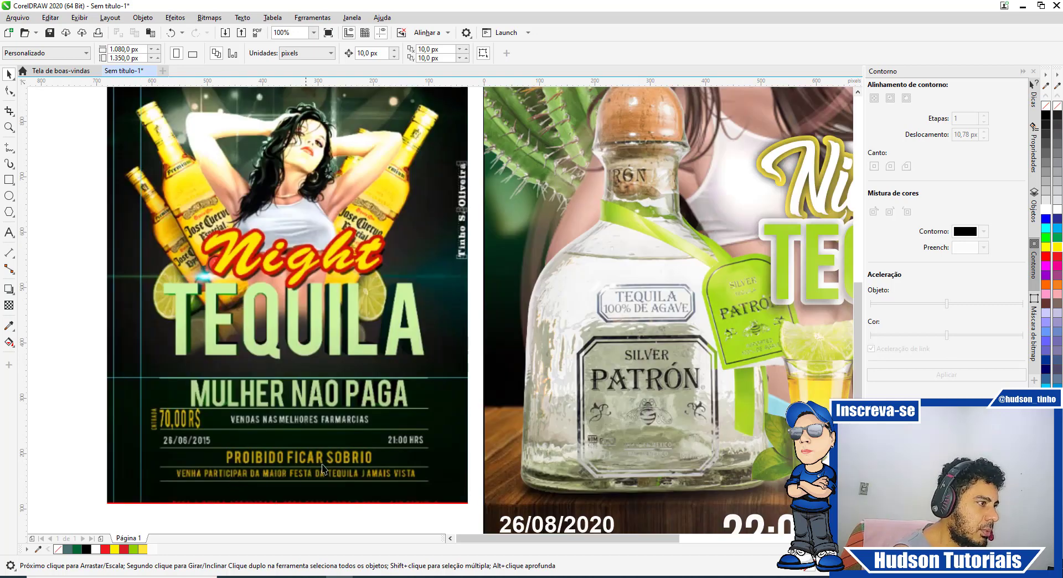
{"action": "scroll", "coordinate": [291, 460], "scroll_direction": "down", "scroll_amount": 2}
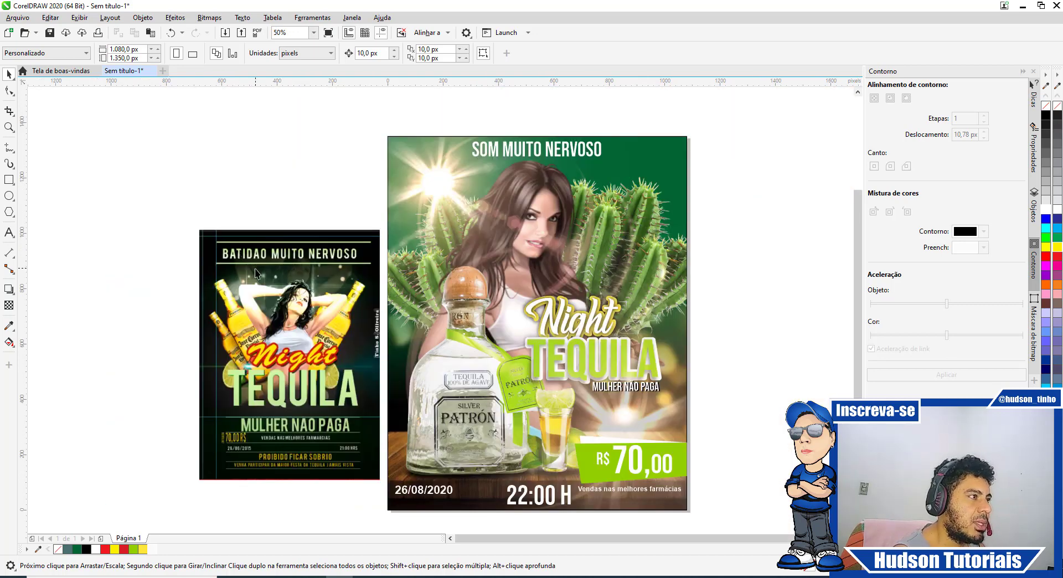
{"action": "left_click_drag", "start_coordinate": [256, 271], "coordinate": [221, 229]}
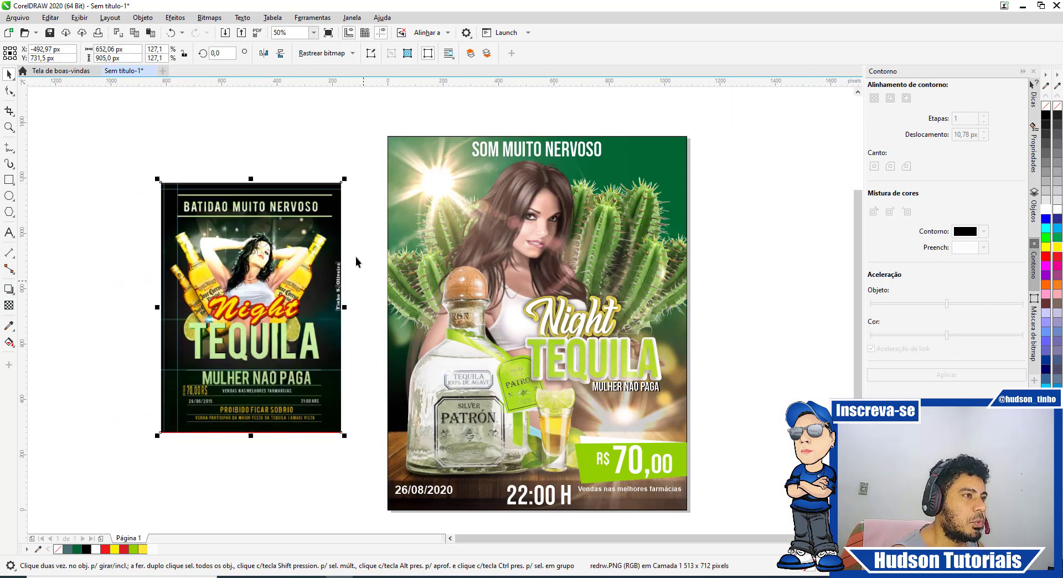
{"action": "left_click_drag", "start_coordinate": [290, 230], "coordinate": [331, 244]}
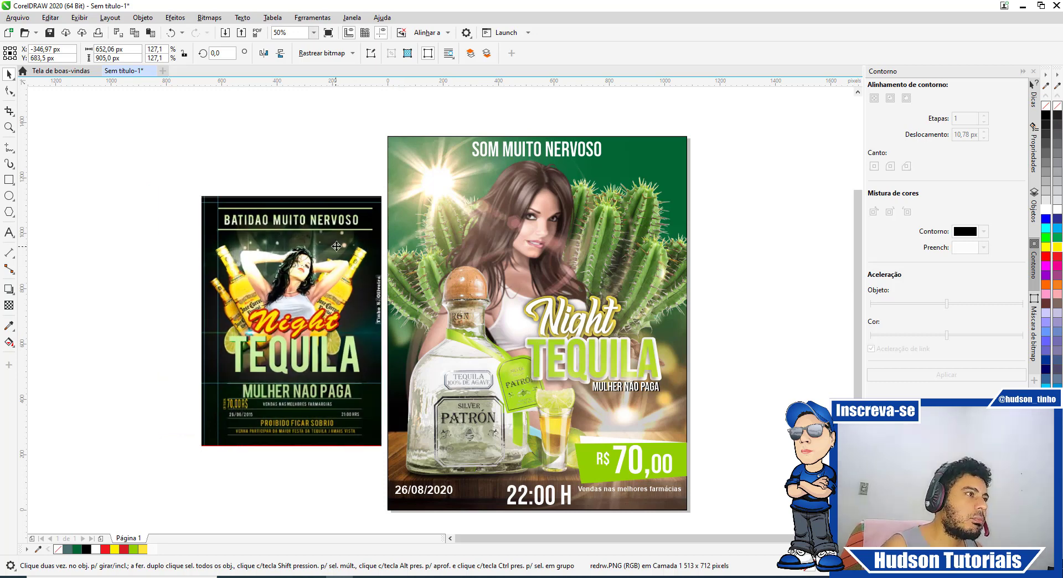
{"action": "left_click", "coordinate": [682, 155]}
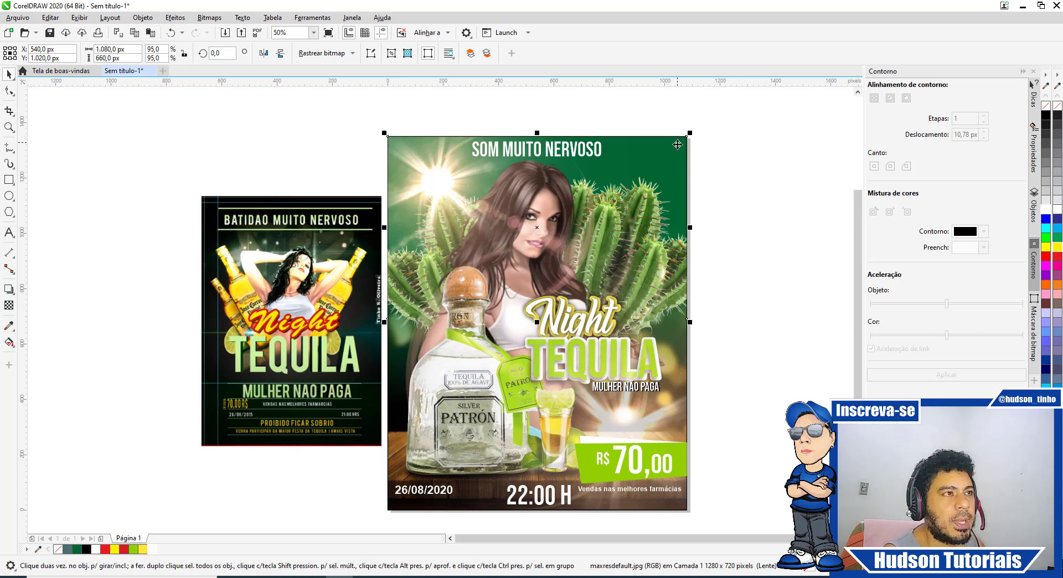
Step: Add a 24 pt Arial text beside the flyer reading "Design:" followed by the designer's social media handle
{"action": "left_click", "coordinate": [9, 232]}
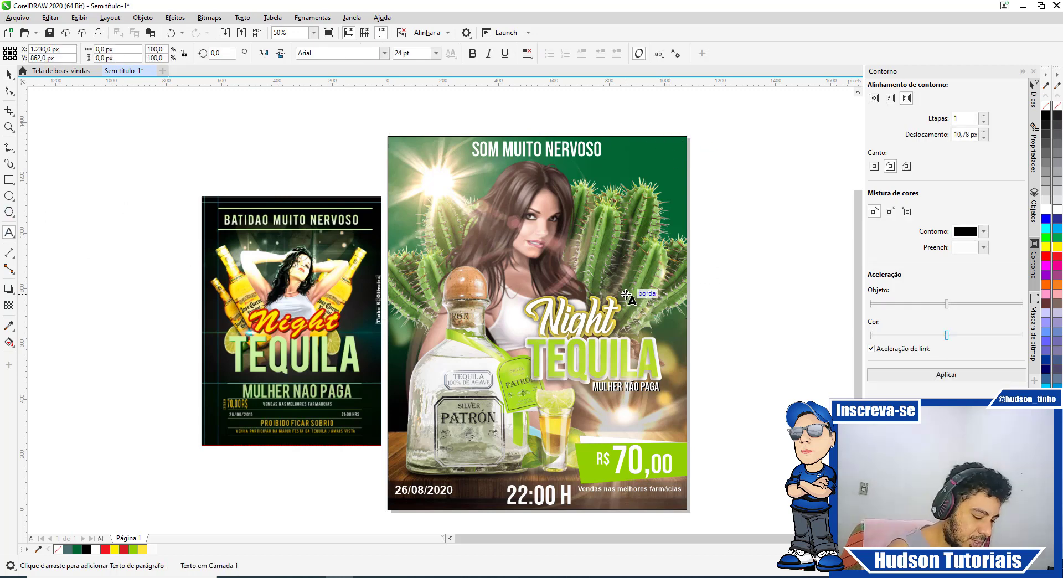
{"action": "type", "text": "Desi"}
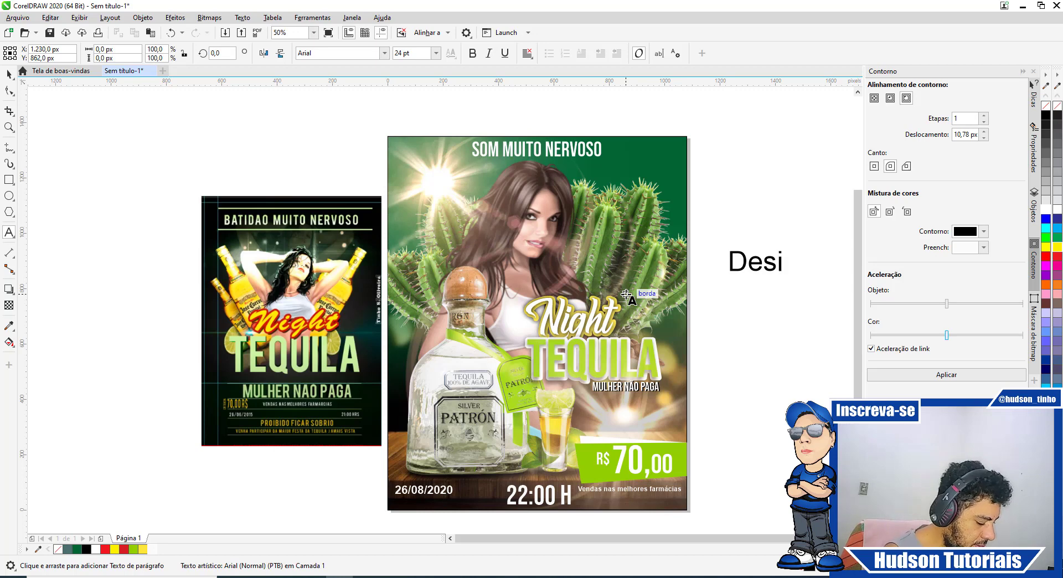
{"action": "type", "text": "gn"}
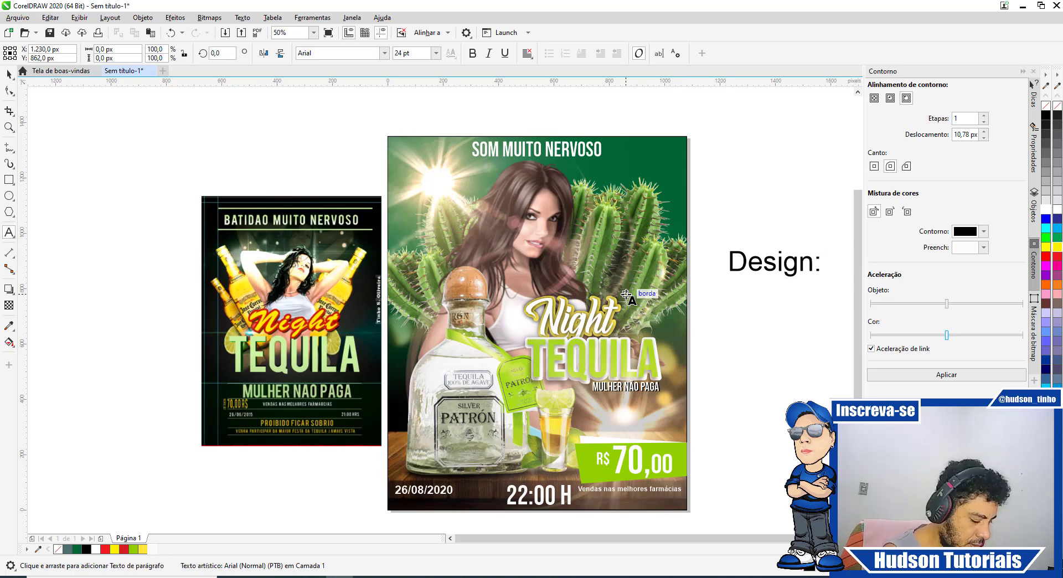
{"action": "type", "text": ": @"}
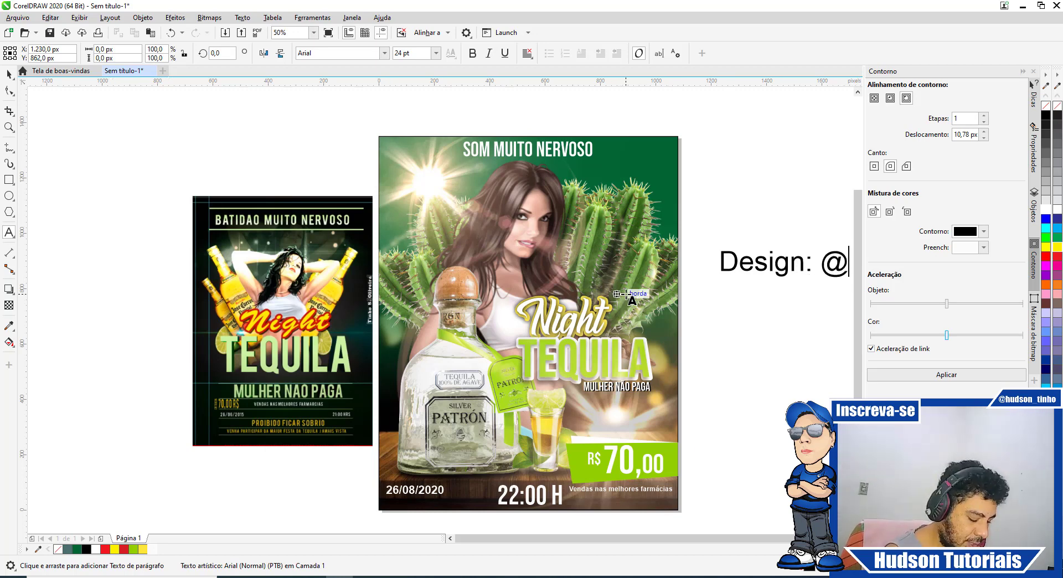
{"action": "type", "text": "hudspo"}
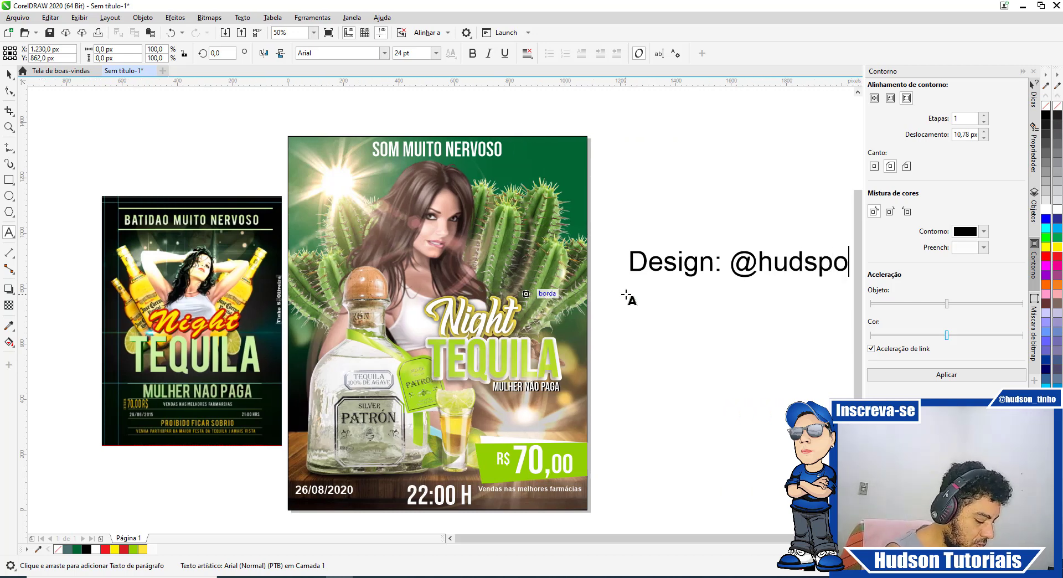
{"action": "key", "text": "BackSpace"}
{"action": "key", "text": "BackSpace"}
{"action": "type", "text": "on"}
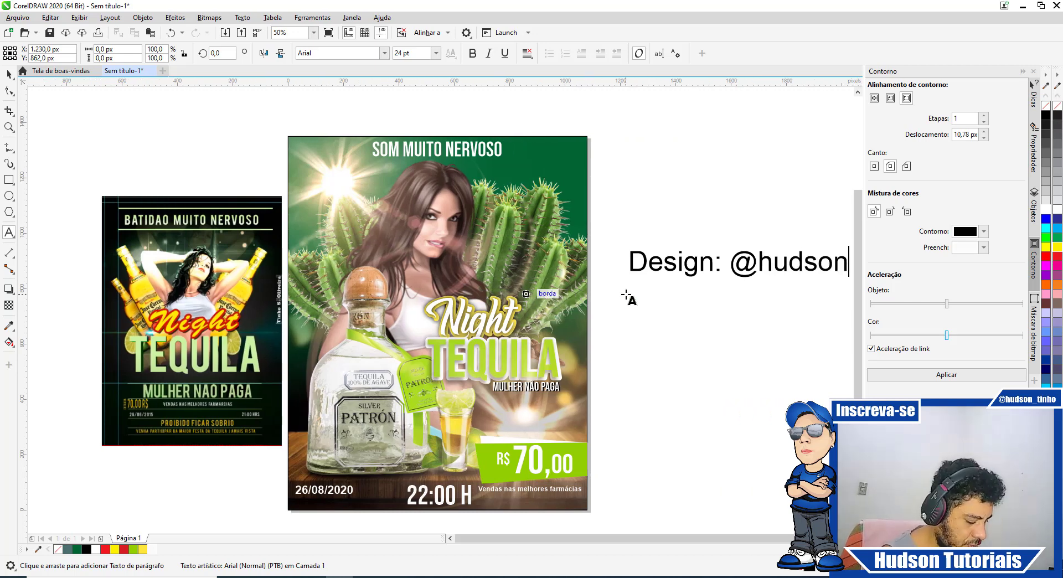
{"action": "type", "text": "_tinho"}
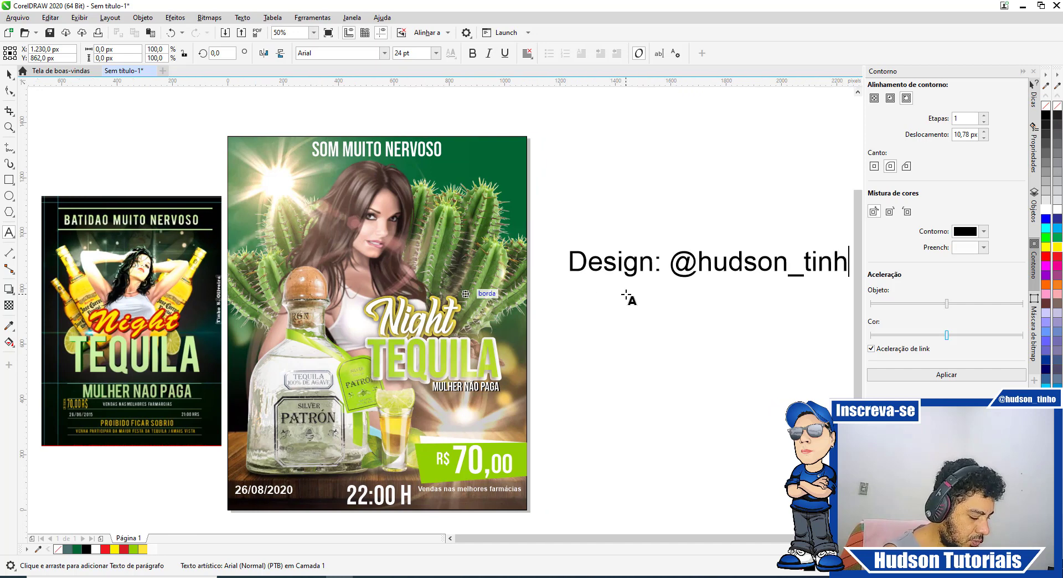
{"action": "left_click", "coordinate": [10, 74]}
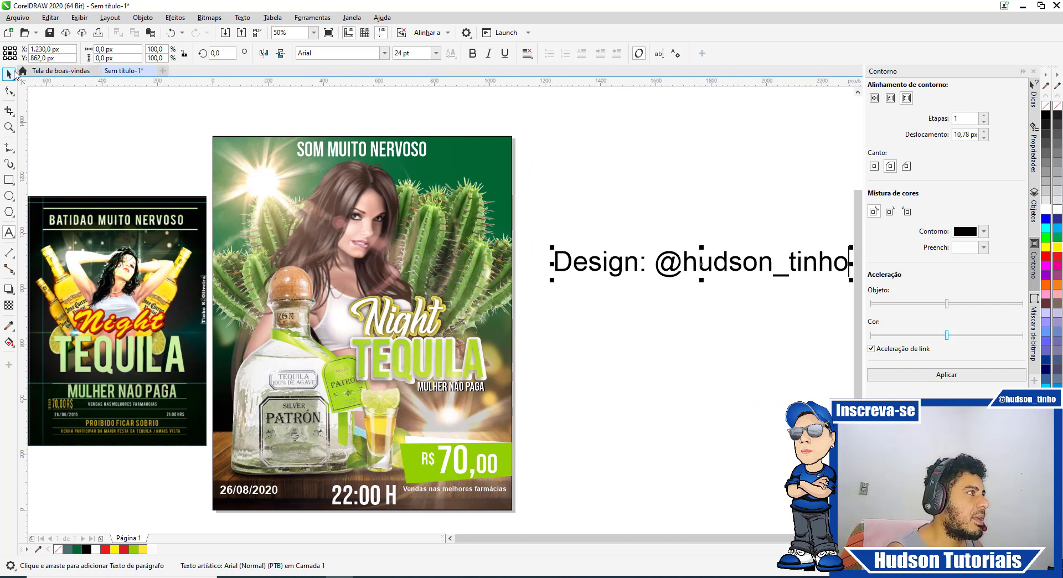
Step: Make the design credit bold at about 11 pt and rotate it 90° to run vertically
{"action": "left_click", "coordinate": [472, 53]}
{"action": "left_click_drag", "start_coordinate": [553, 245], "coordinate": [675, 244]}
{"action": "left_click", "coordinate": [537, 241]}
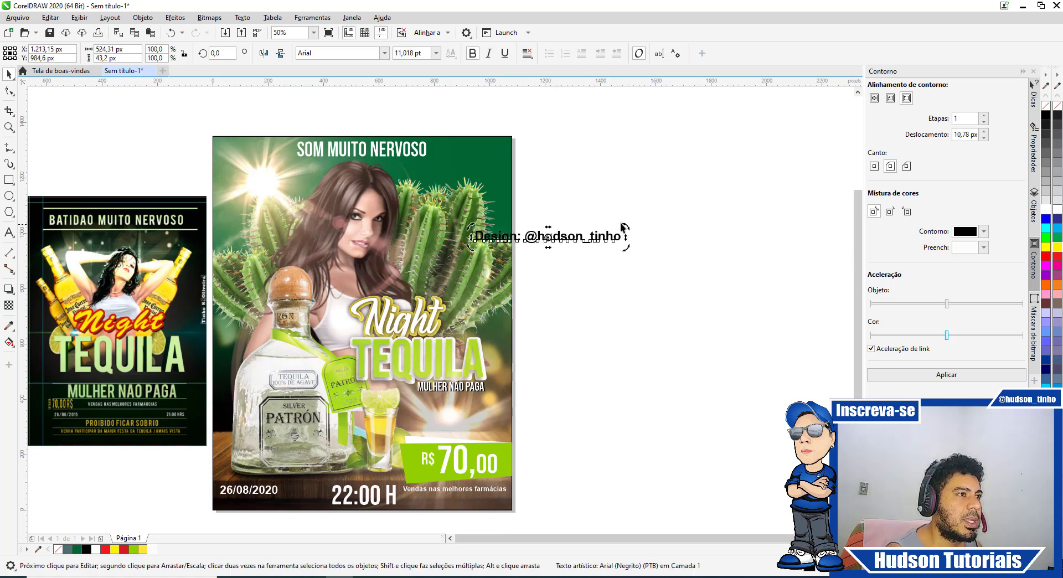
{"action": "left_click_drag", "start_coordinate": [624, 225], "coordinate": [548, 166]}
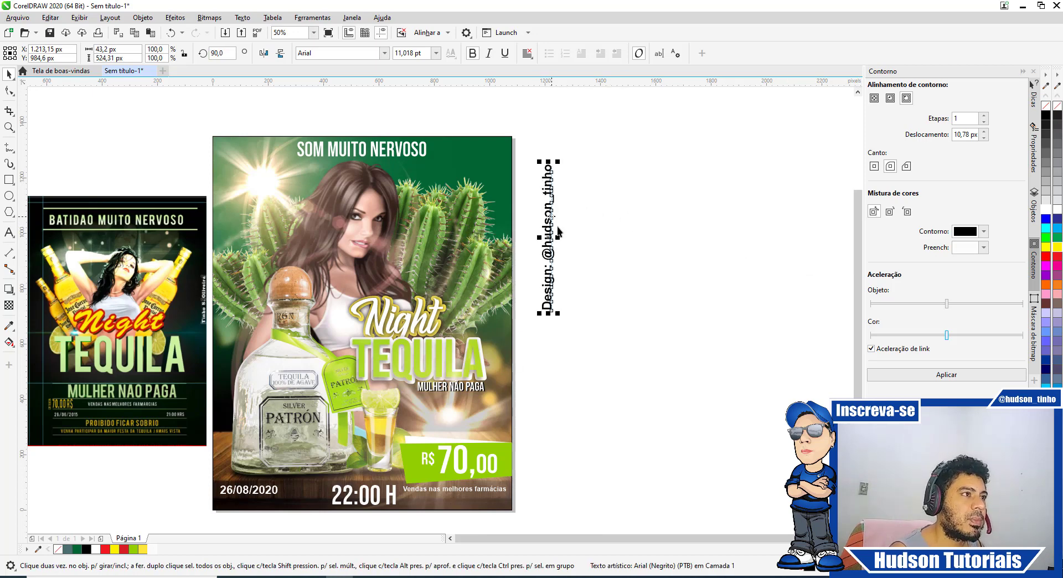
Step: Move the design credit to the flyer's upper right edge and shrink it to about 24 × 294 px
{"action": "left_click_drag", "start_coordinate": [548, 215], "coordinate": [501, 200]}
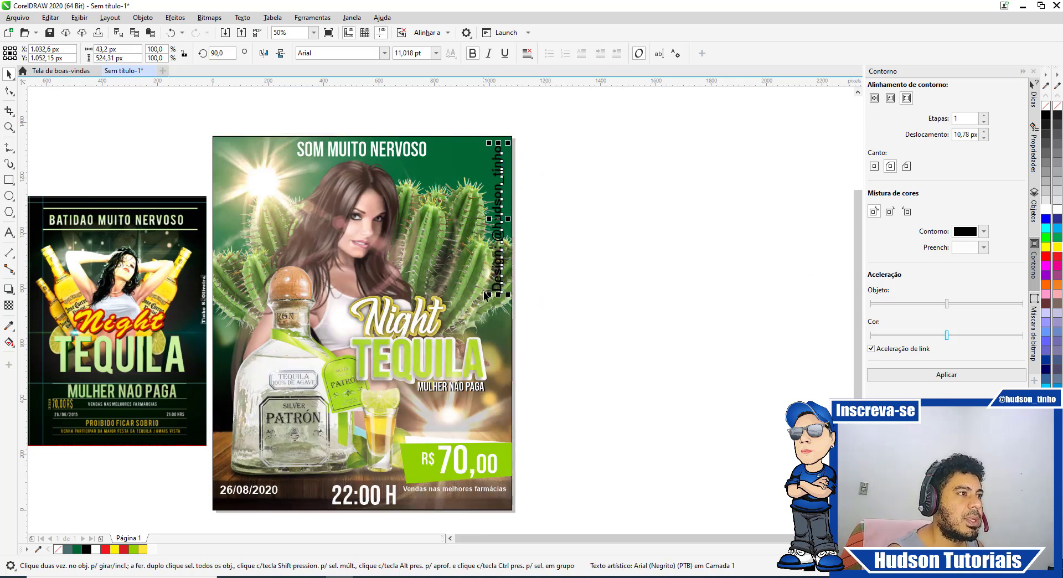
{"action": "left_click_drag", "start_coordinate": [487, 292], "coordinate": [498, 232]}
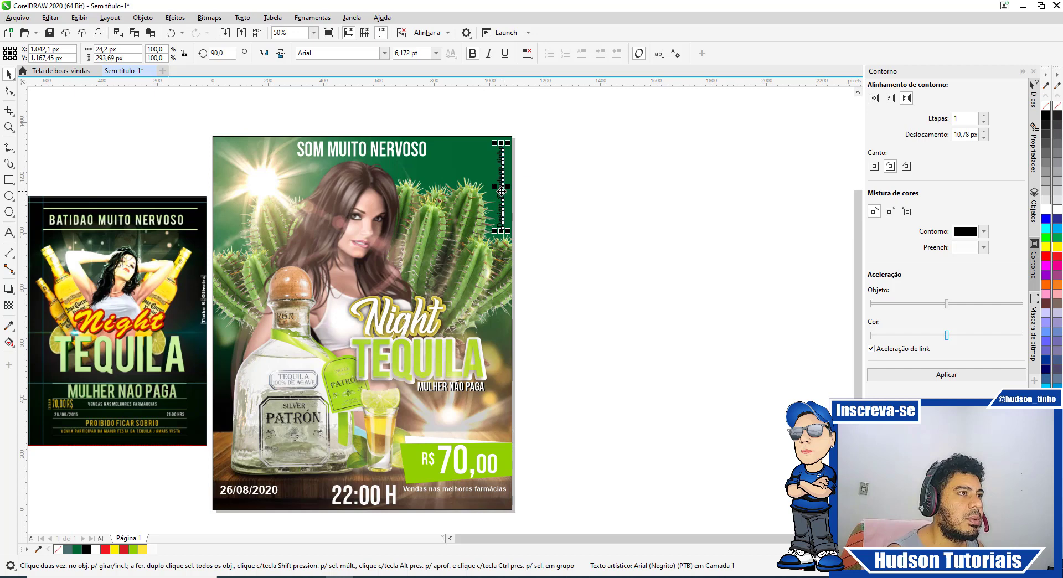
{"action": "left_click_drag", "start_coordinate": [501, 195], "coordinate": [505, 195]}
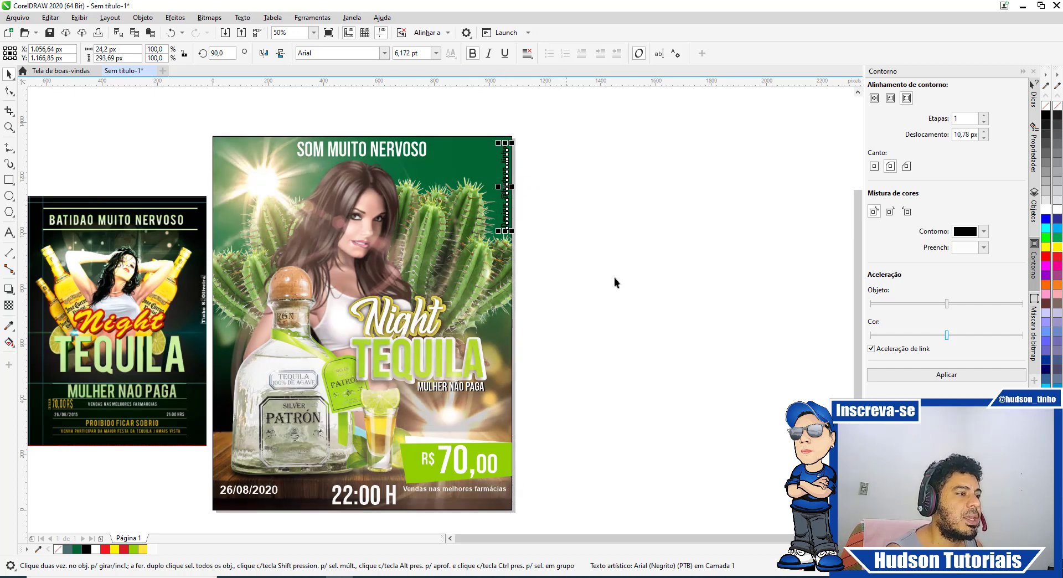
Step: Fill the vertical design credit with yellow from the document's colours and check it on the flyer
{"action": "left_click", "coordinate": [143, 549]}
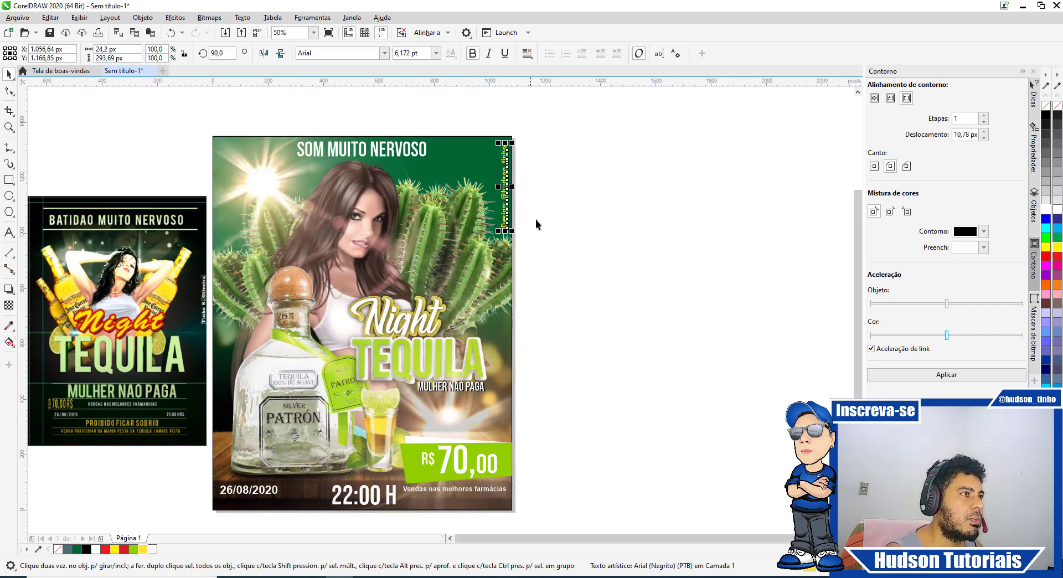
{"action": "left_click", "coordinate": [536, 219]}
{"action": "scroll", "coordinate": [450, 161], "scroll_direction": "up", "scroll_amount": 2}
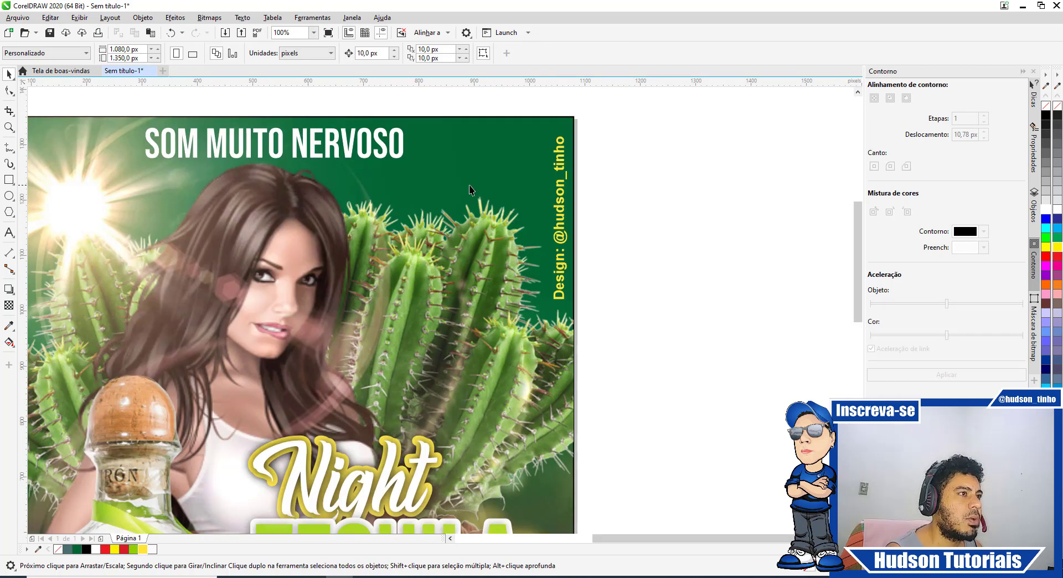
{"action": "scroll", "coordinate": [568, 206], "scroll_direction": "down", "scroll_amount": 2}
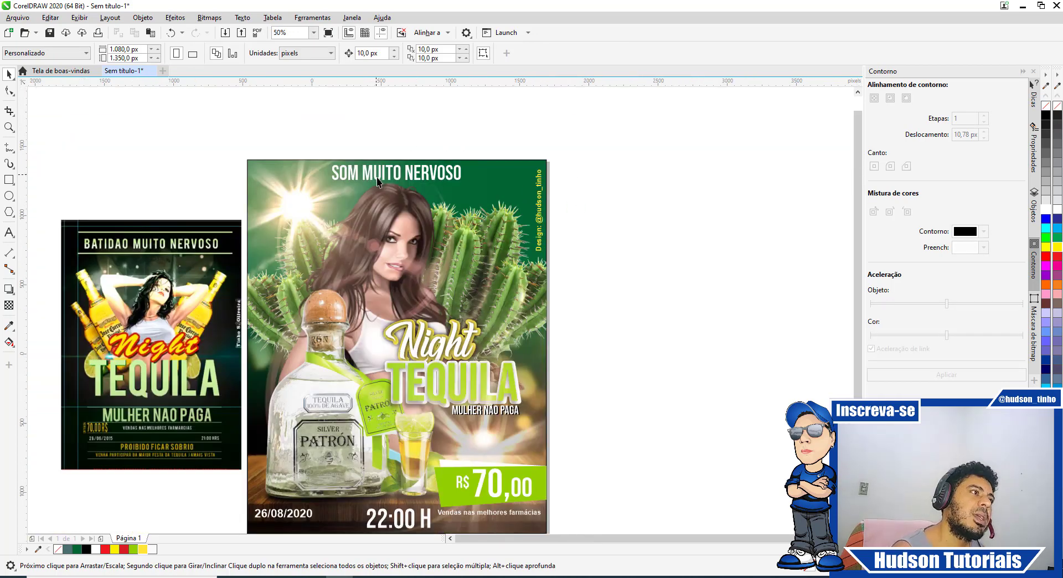
{"action": "scroll", "coordinate": [377, 177], "scroll_direction": "down", "scroll_amount": 2}
{"action": "scroll", "coordinate": [261, 217], "scroll_direction": "up", "scroll_amount": 2}
Step: Move the small reference poster away from the flyer and delete it
{"action": "left_click", "coordinate": [260, 224]}
{"action": "left_click_drag", "start_coordinate": [260, 225], "coordinate": [185, 217]}
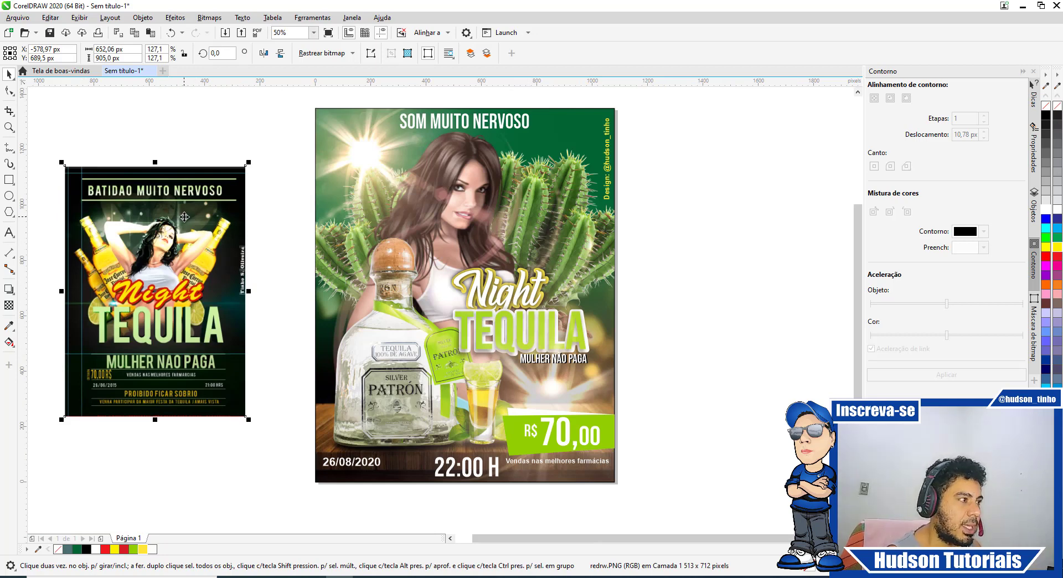
{"action": "key", "text": "Delete"}
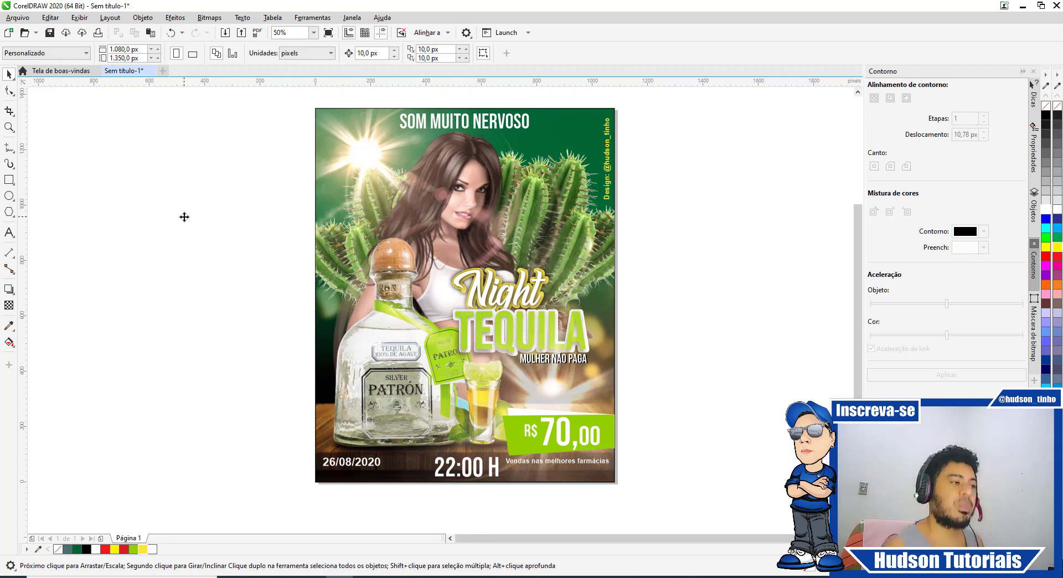
{"action": "scroll", "coordinate": [861, 244], "scroll_direction": "up", "scroll_amount": 1}
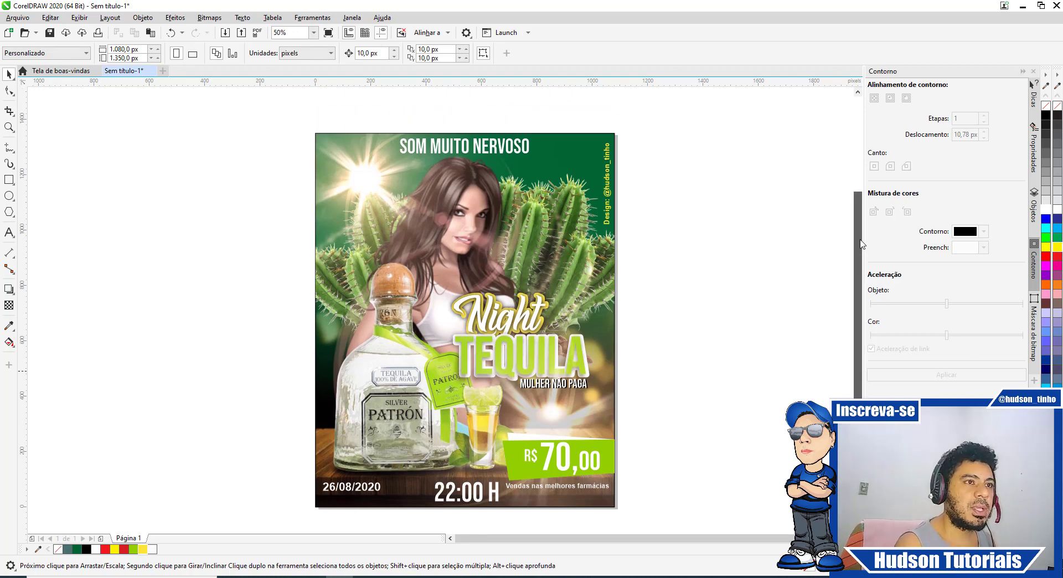
Step: Import the redrw image from the imagens video folder and place it beside the flyer at about 904 × 1254 px
{"action": "right_click", "coordinate": [211, 187]}
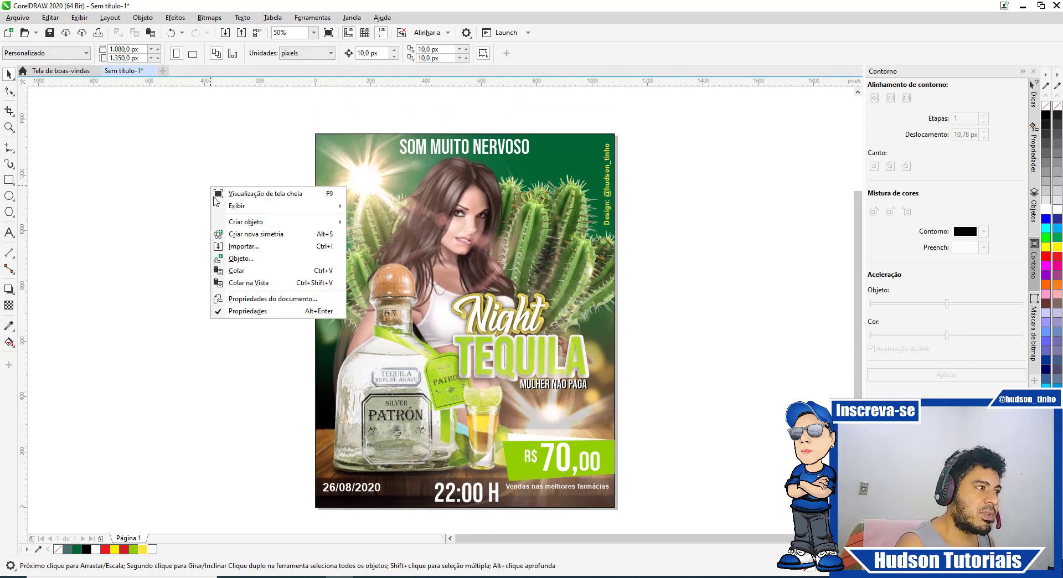
{"action": "left_click", "coordinate": [244, 247]}
{"action": "left_click", "coordinate": [675, 183]}
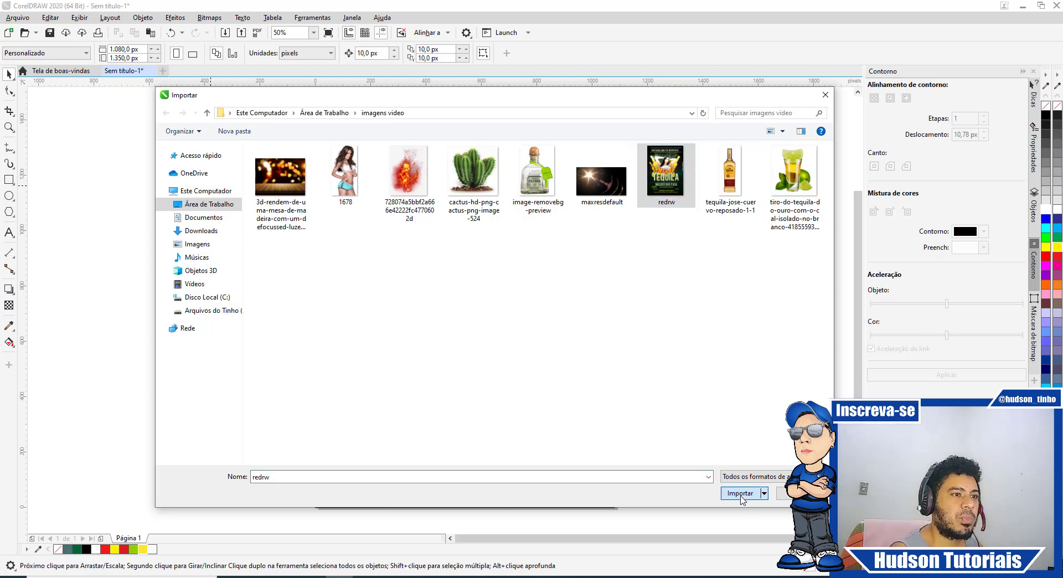
{"action": "left_click", "coordinate": [740, 493]}
{"action": "left_click_drag", "start_coordinate": [46, 117], "coordinate": [302, 470]}
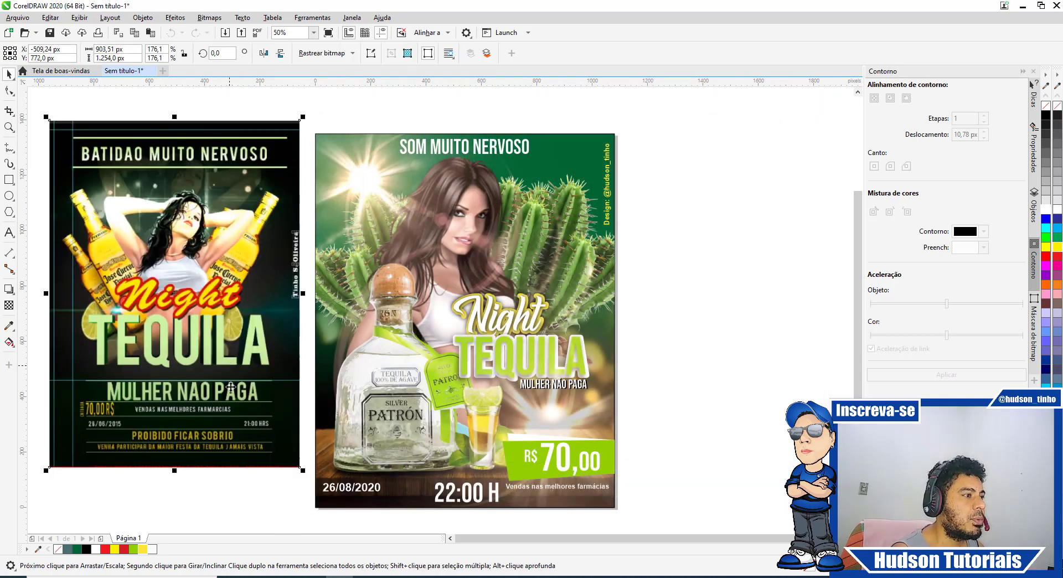
Step: Move the imported reference poster against the flyer's left edge and scale it to about the flyer's height for a side-by-side comparison
{"action": "left_click_drag", "start_coordinate": [231, 386], "coordinate": [243, 425]}
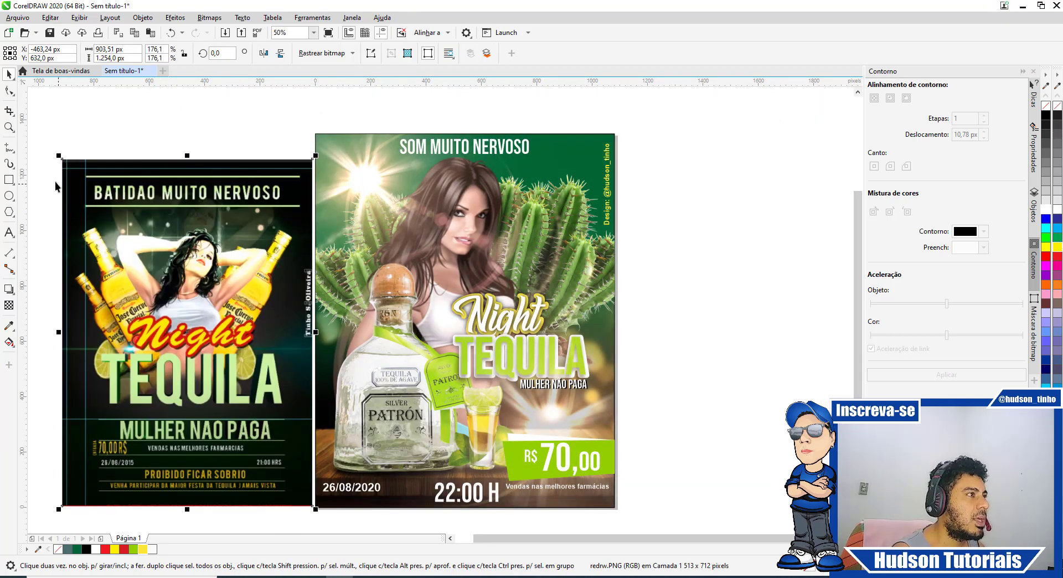
{"action": "left_click_drag", "start_coordinate": [59, 156], "coordinate": [78, 118]}
{"action": "left_click", "coordinate": [78, 118]}
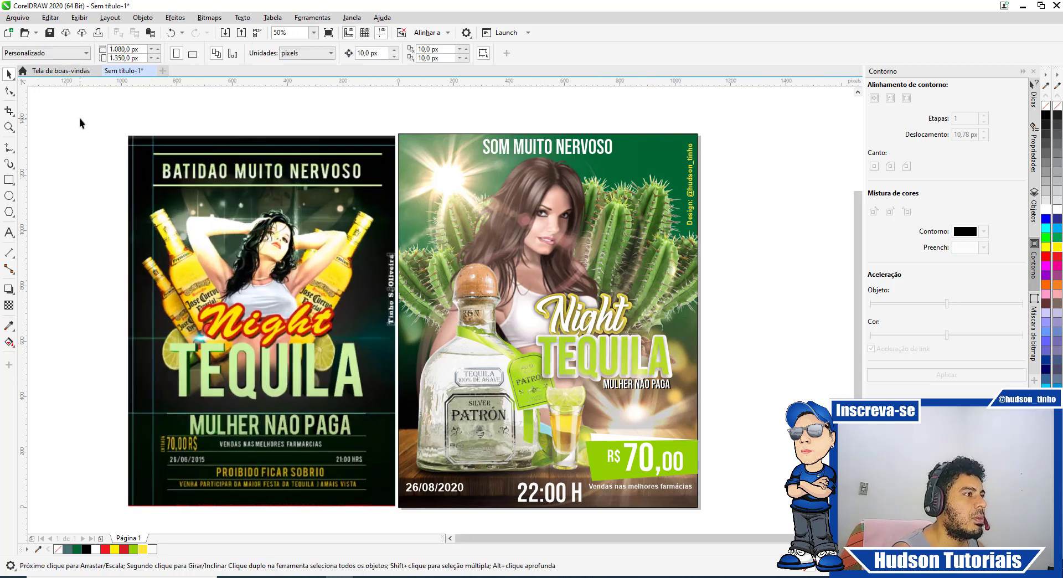
{"action": "key", "text": "F4"}
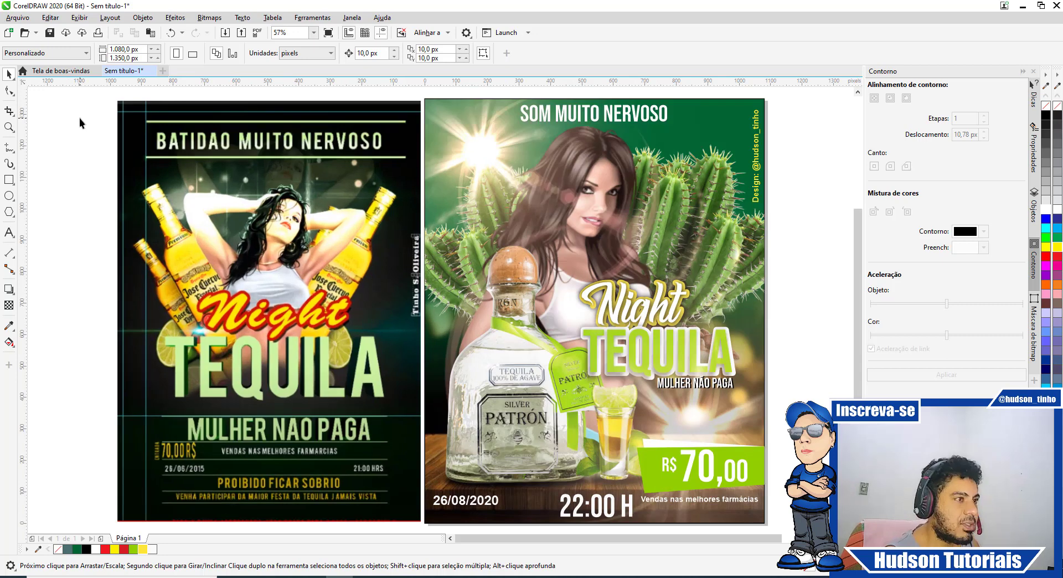